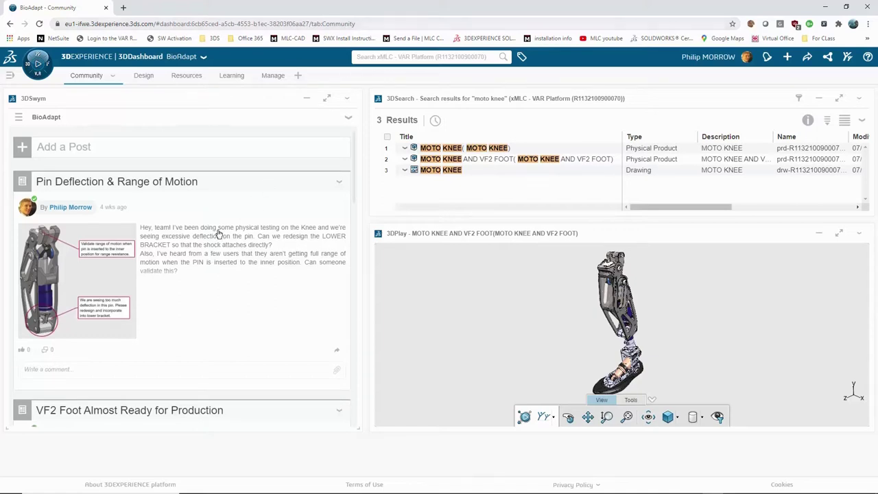
Step: Browse the BioAdapt community feed and open the Pin Deflection & Range of Motion post to read its annotated redesign requests
scroll(217, 233, down, 3)
scroll(217, 233, down, 3)
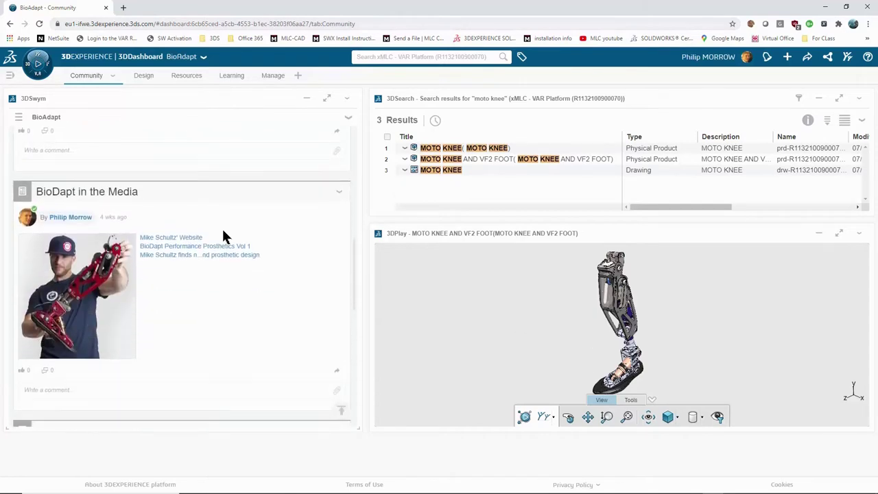
scroll(222, 226, up, 6)
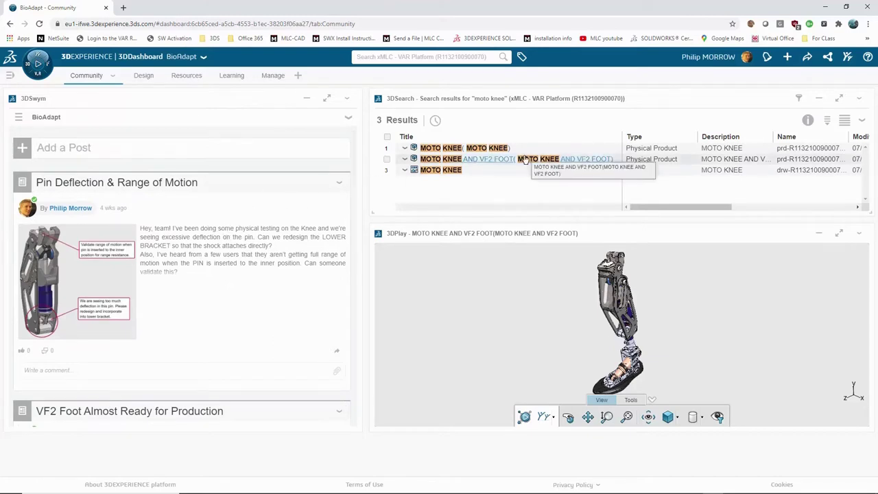
drag(598, 359, 668, 330)
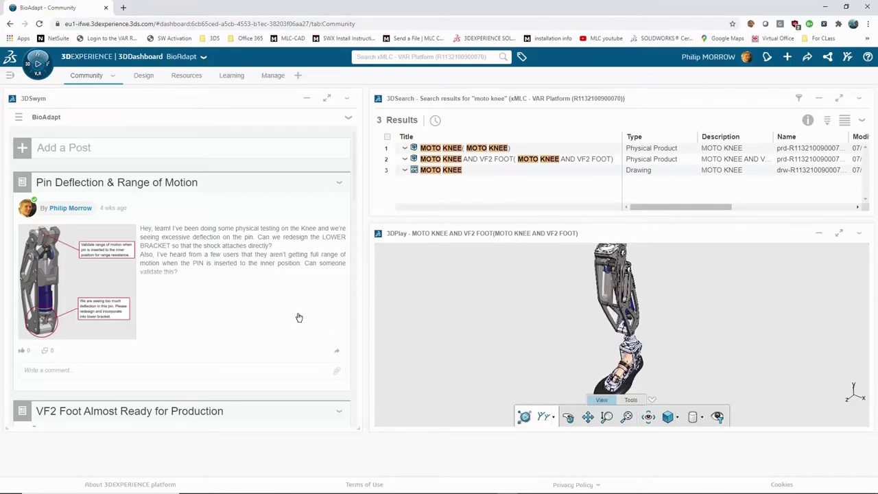
click(226, 246)
scroll(226, 246, down, 5)
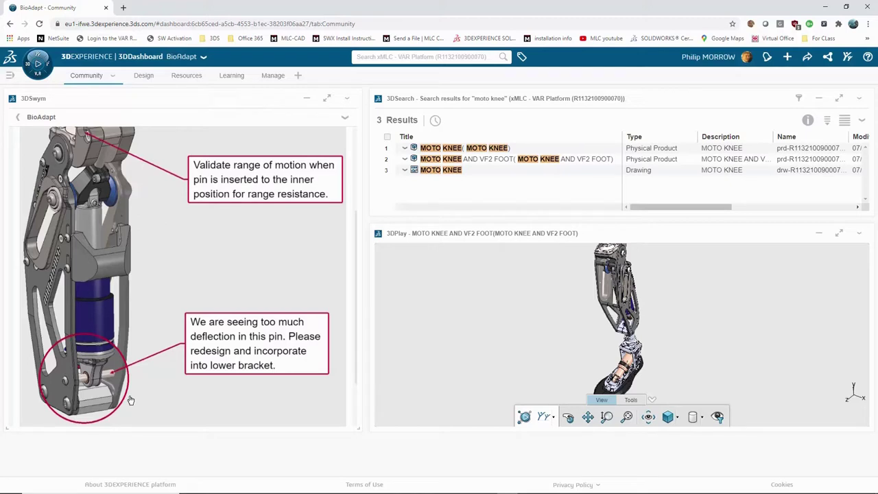
scroll(135, 399, up, 3)
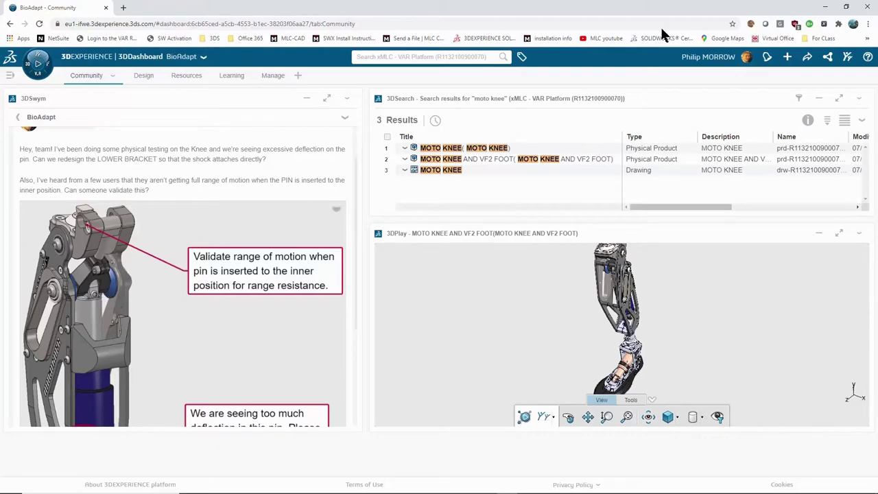
Step: Shrink the browser window beside SOLIDWORKS and open the MOTO KNEE physical product from the search results in SOLIDWORKS
click(847, 6)
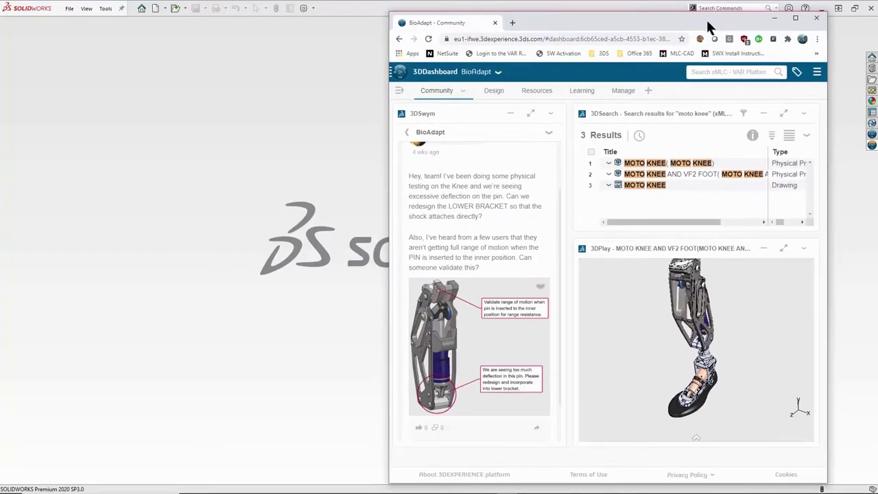
drag(663, 29, 719, 28)
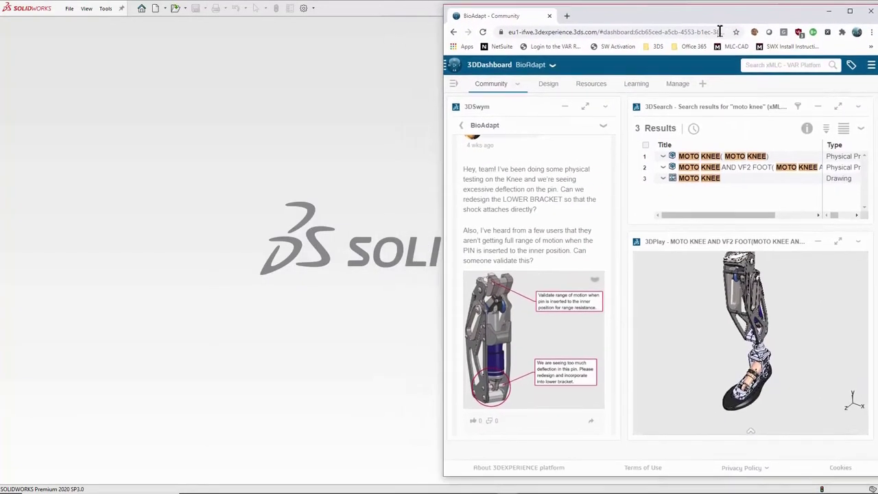
drag(693, 155, 353, 165)
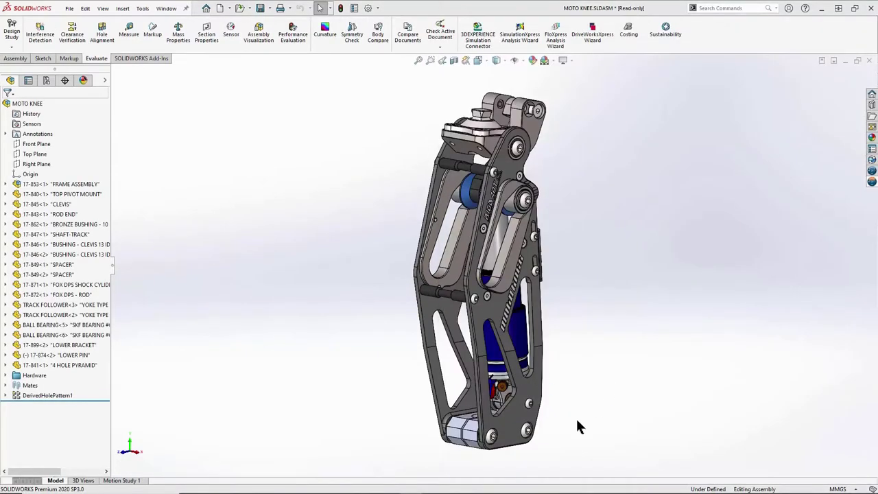
Step: Delete the LOWER BRACKET component at the base of the knee assembly along with its dependent mates
scroll(573, 412, down, 5)
middle_drag(552, 405, 584, 417)
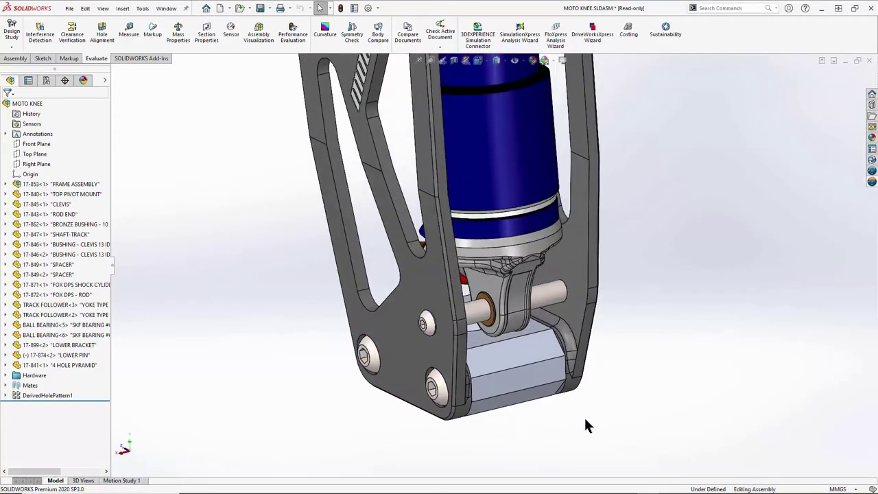
click(505, 386)
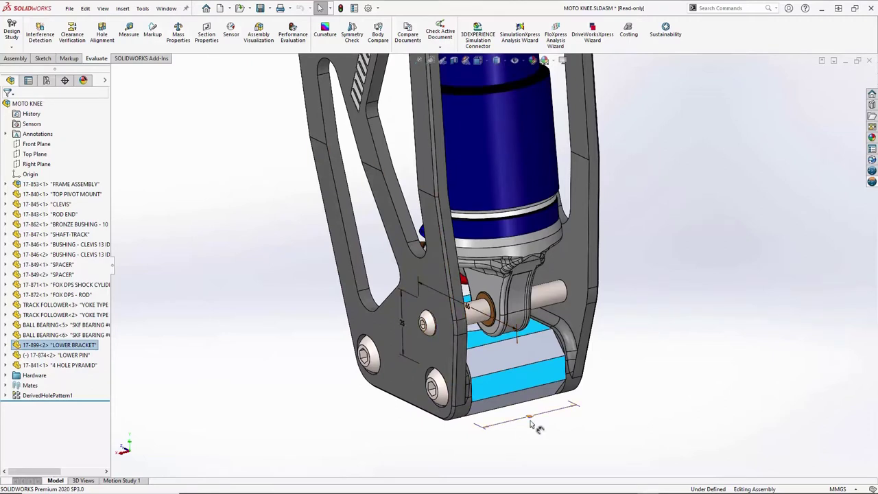
click(519, 385)
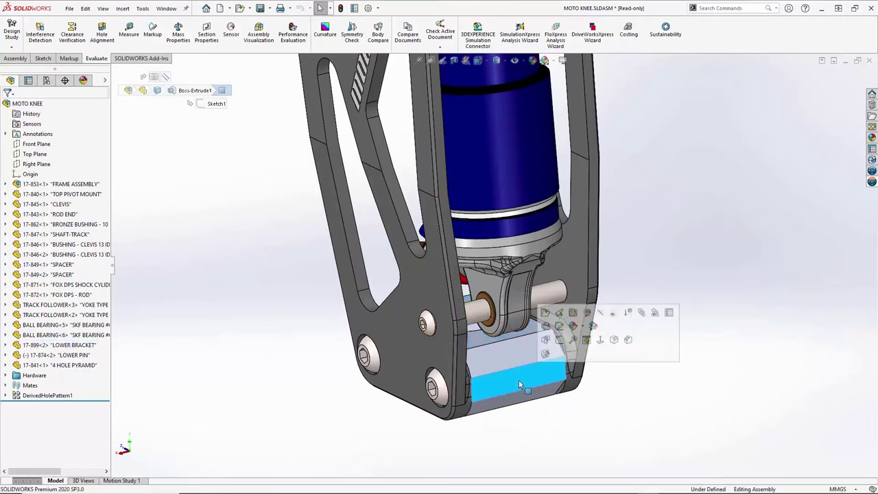
key(Delete)
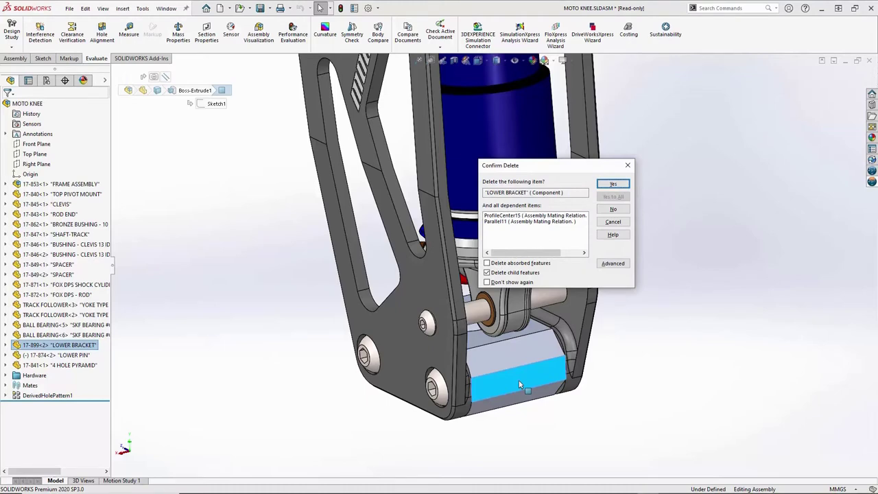
key(Return)
Step: Delete the LOWER PIN component that holds the shock's lower end, including all its dependent mates
middle_drag(633, 349, 338, 334)
drag(324, 347, 619, 271)
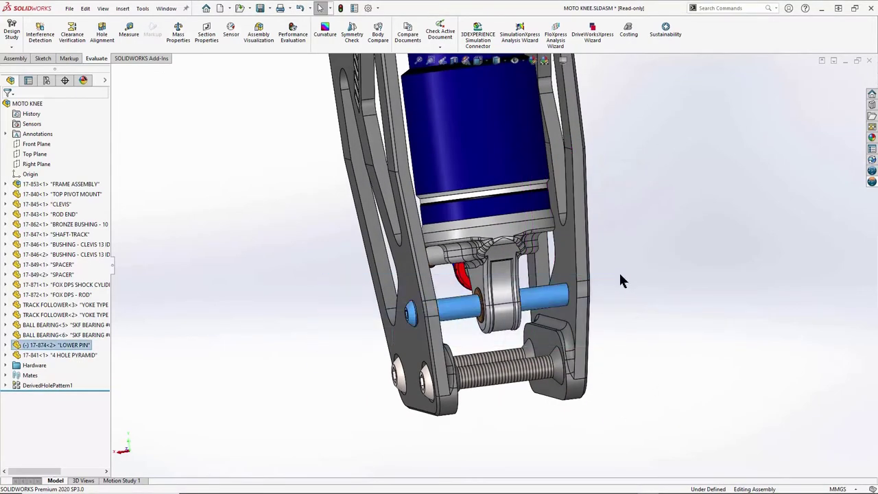
key(Delete)
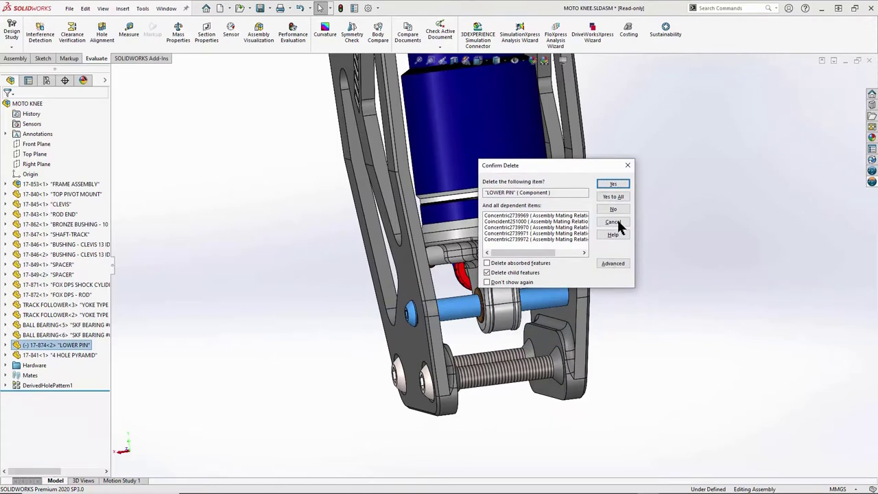
click(622, 194)
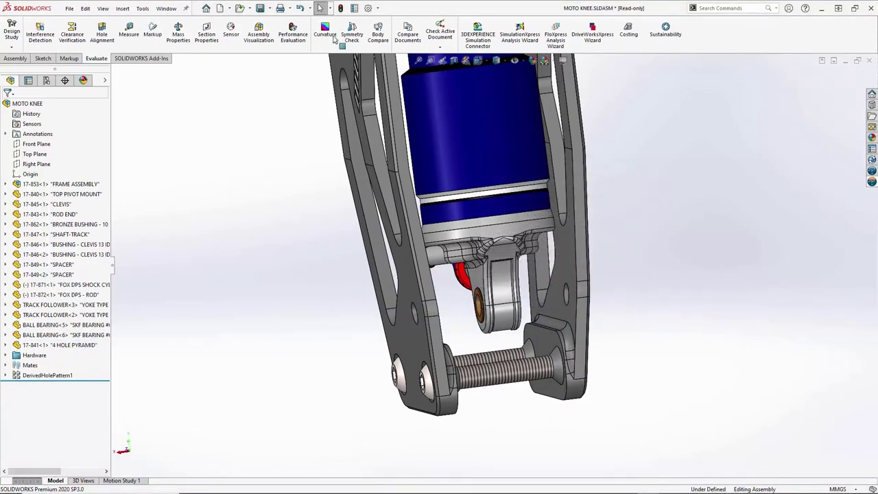
Step: Create a new part from the Biodapt Part template and start a sketch on the Front Plane
click(219, 9)
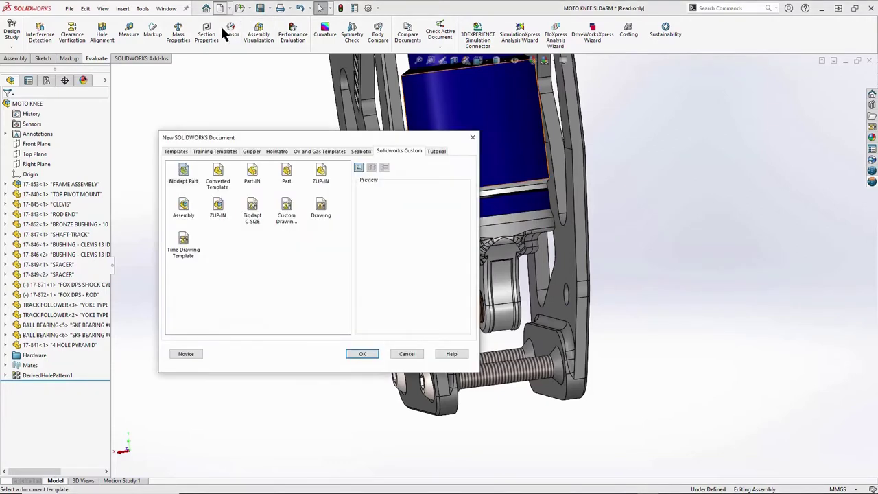
click(362, 353)
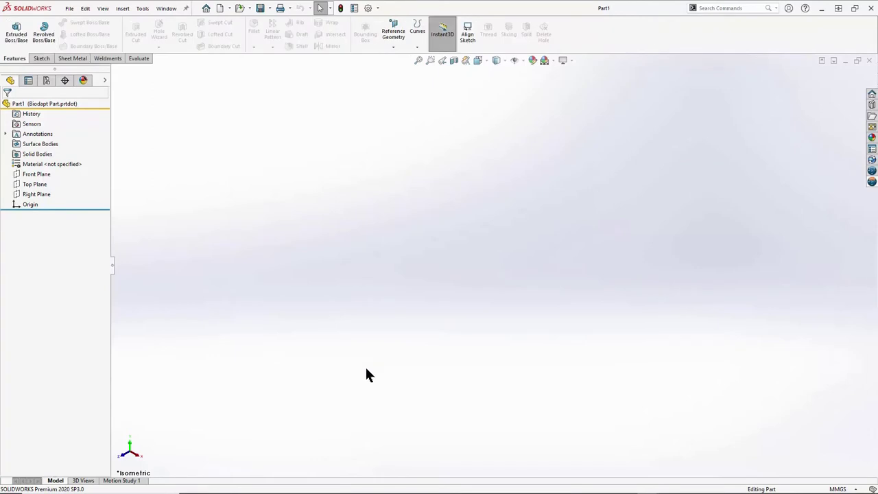
click(42, 174)
click(53, 160)
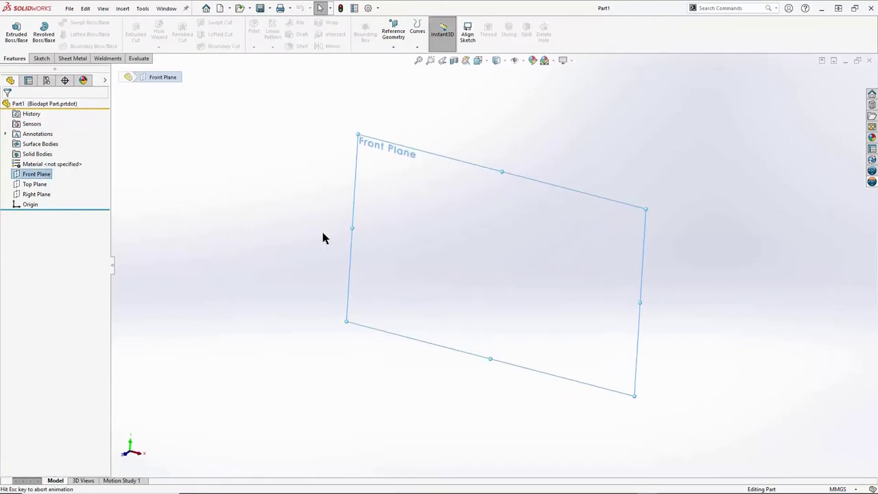
Step: Sketch a center rectangle about 130 by 80 mm, centred on the origin
right_drag(338, 236, 341, 270)
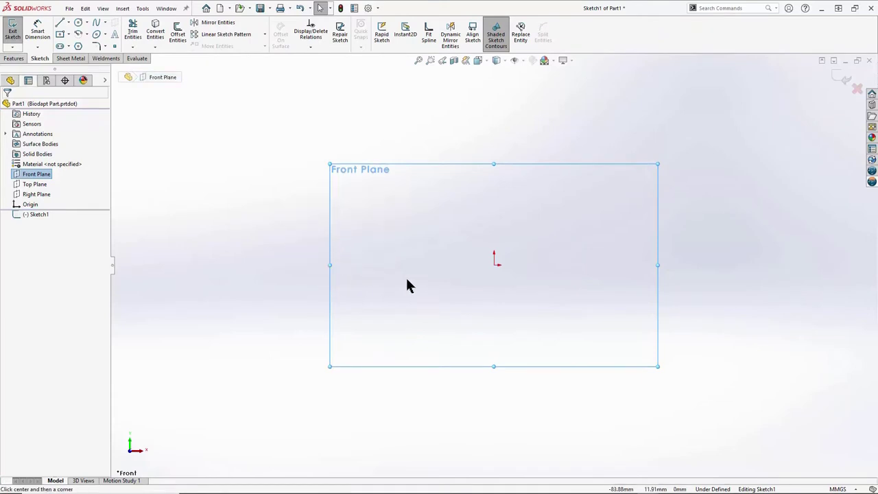
click(493, 264)
click(613, 190)
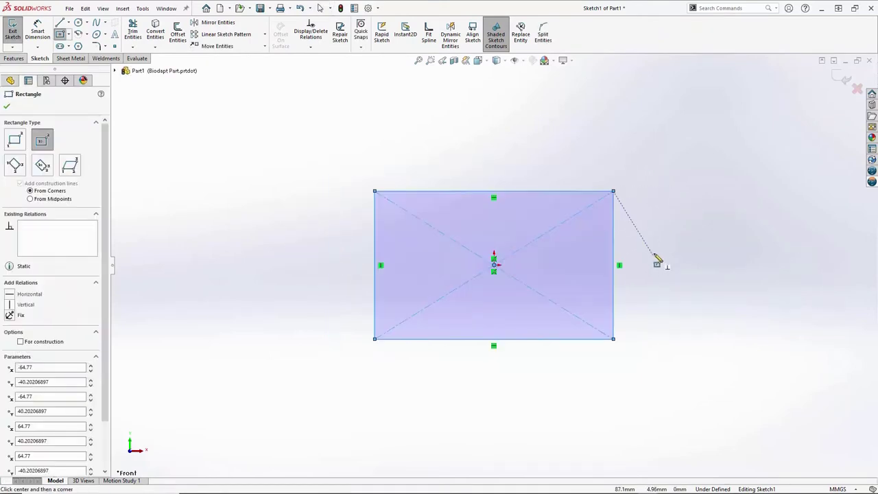
key(Escape)
Step: Dimension the rectangle to 25 mm high and 65 mm wide
right_drag(382, 267, 382, 240)
click(361, 238)
click(312, 260)
text(25)
key(Return)
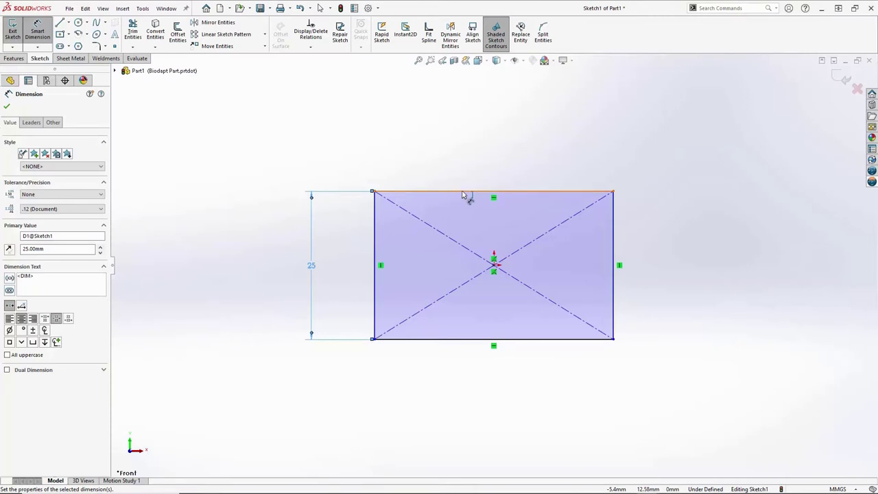
click(463, 194)
click(477, 159)
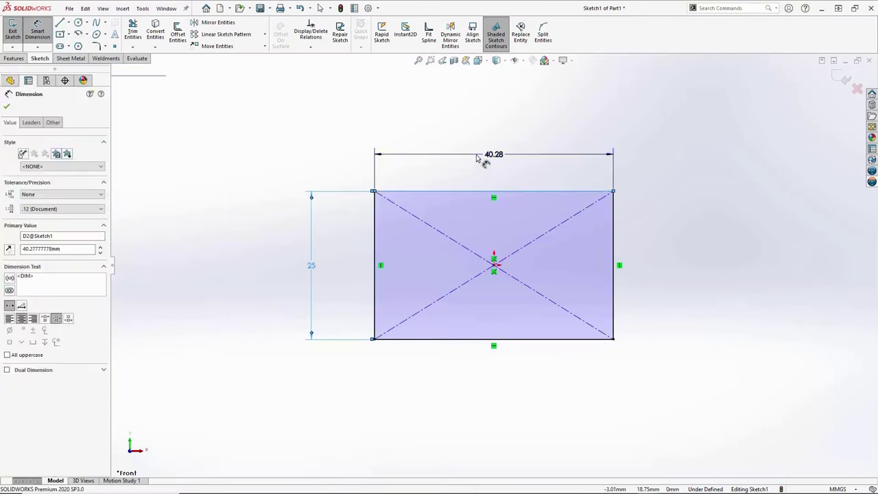
text(65)
key(Return)
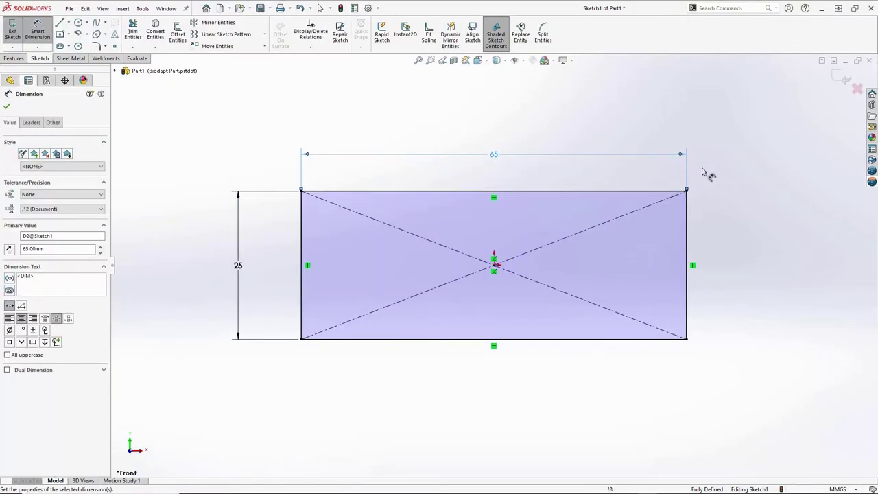
key(Escape)
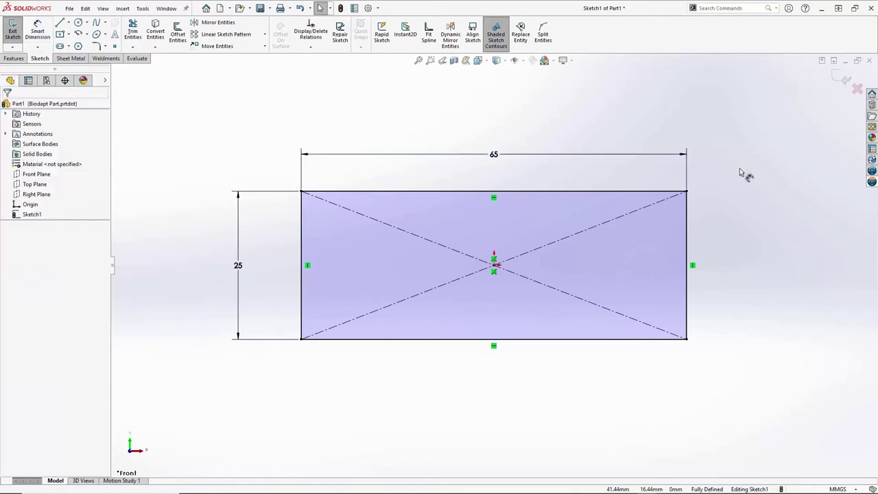
Step: Extrude the rectangle 40 mm as a boss using the Mid Plane end condition
middle_drag(731, 172, 711, 216)
key(s)
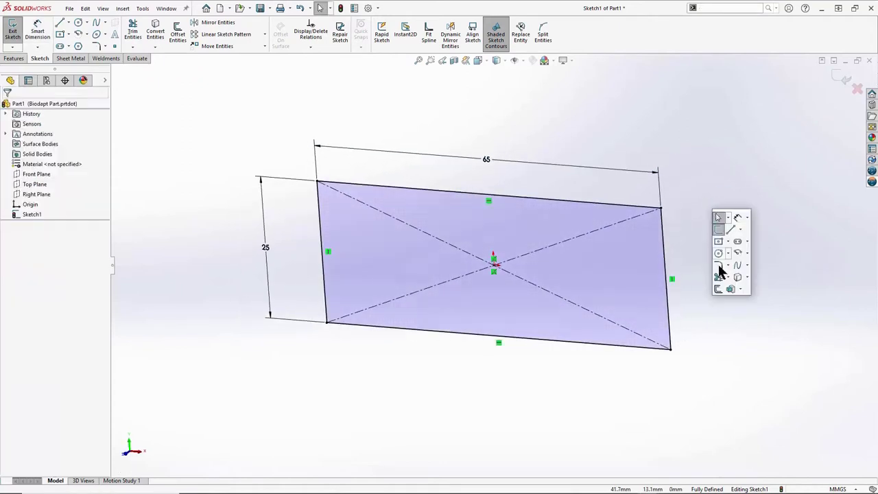
click(730, 289)
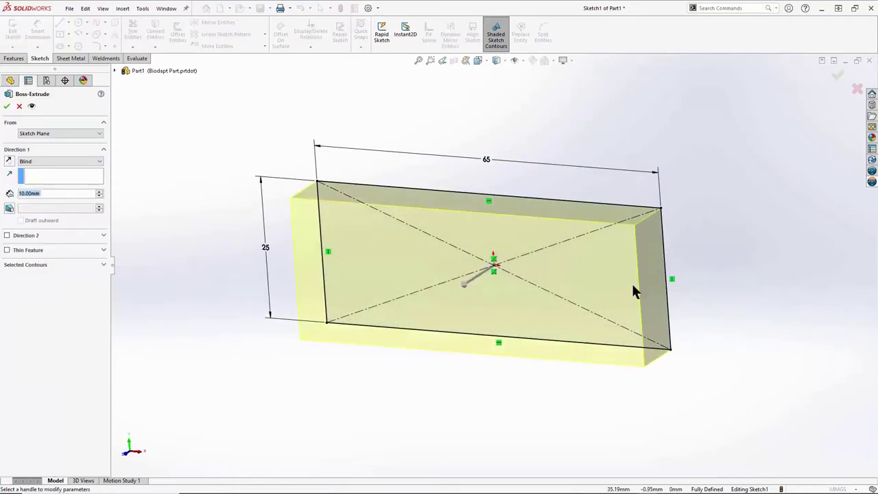
click(453, 292)
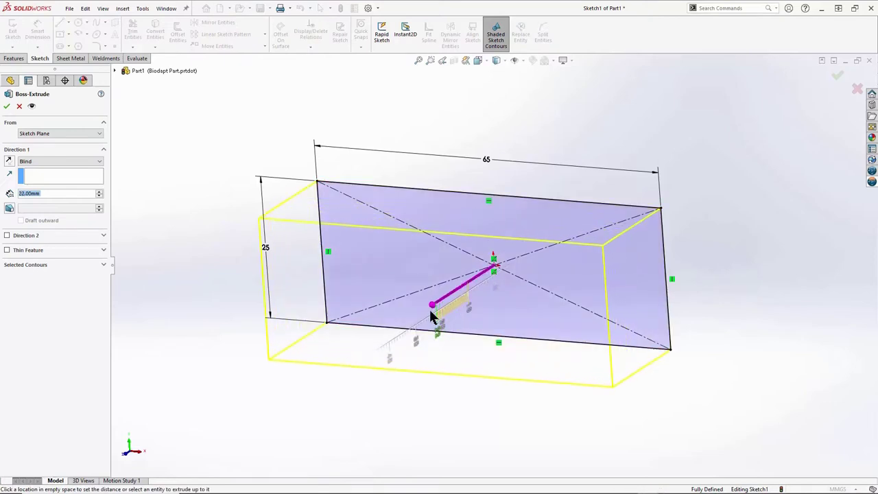
click(399, 351)
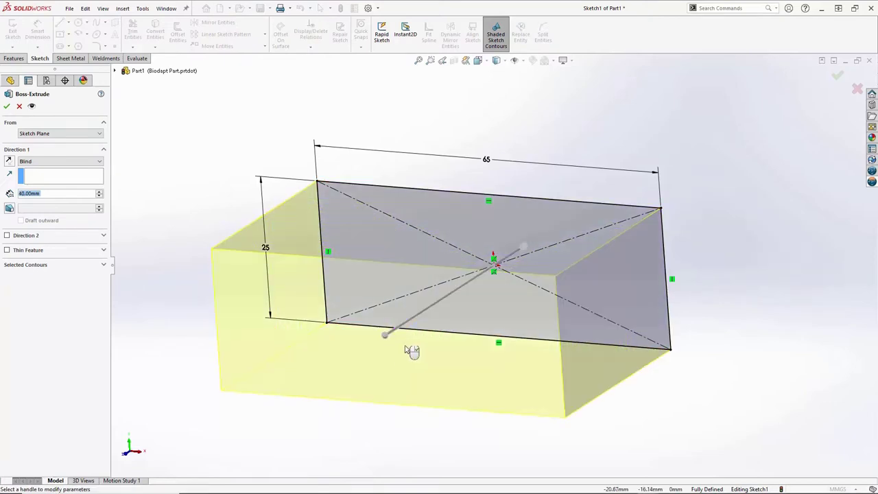
right_click(735, 228)
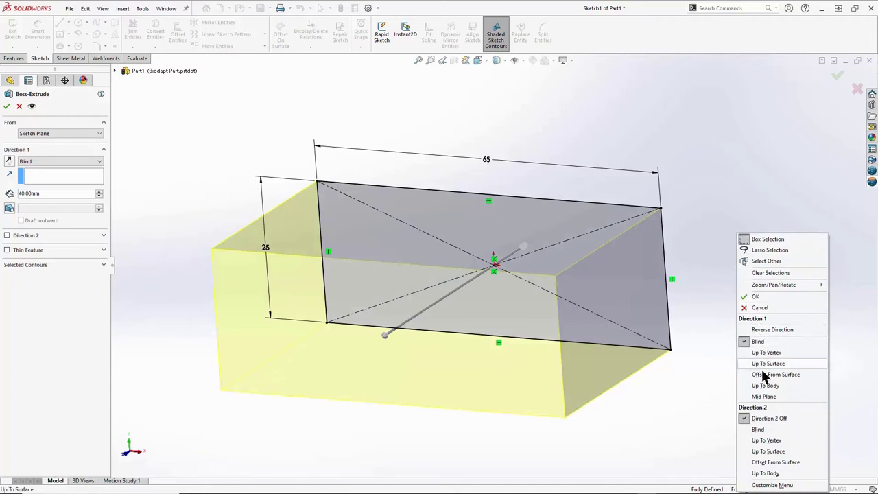
click(763, 396)
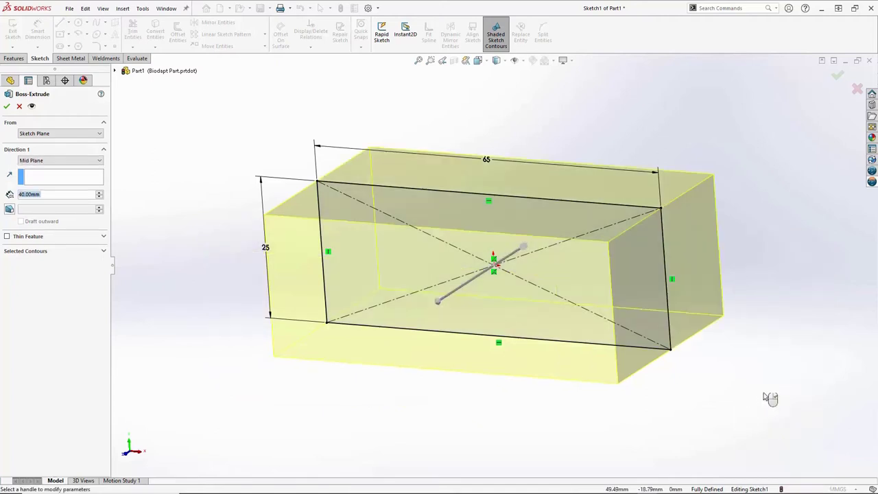
right_click(768, 397)
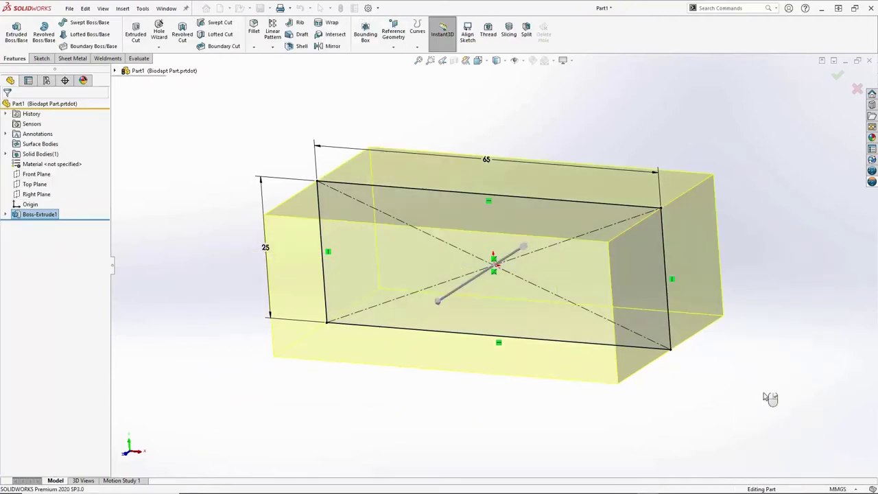
Step: Fillet the block's four front-to-back edges with a symmetric 10 mm radius
middle_drag(787, 288, 793, 317)
click(793, 317)
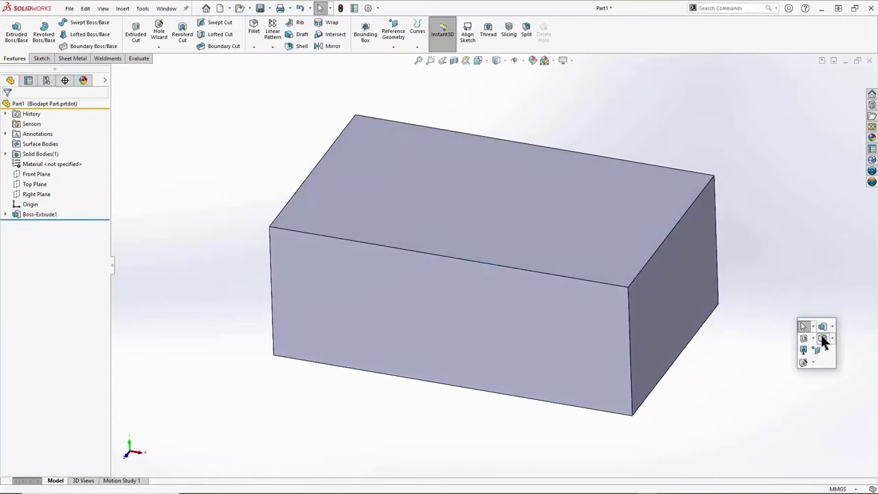
key(f)
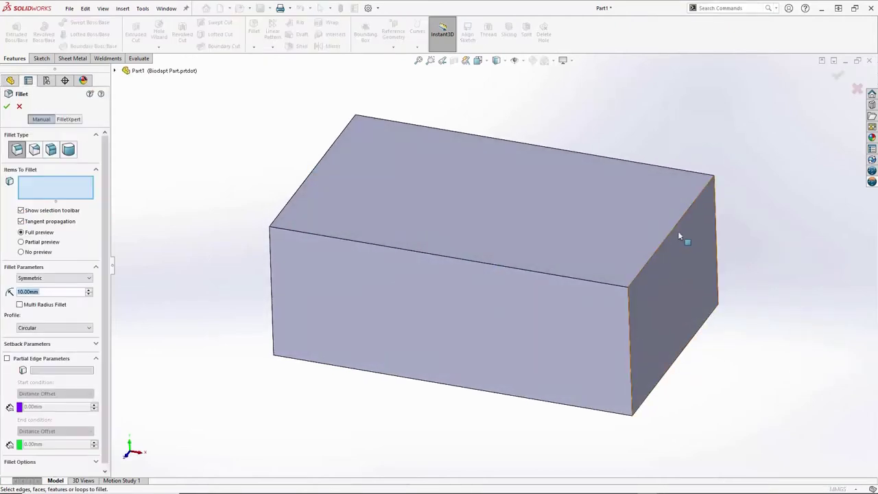
click(673, 227)
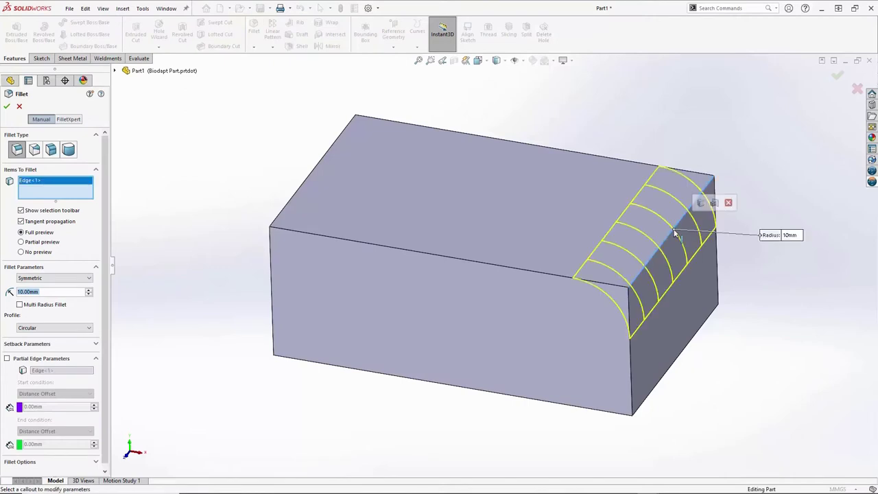
click(700, 204)
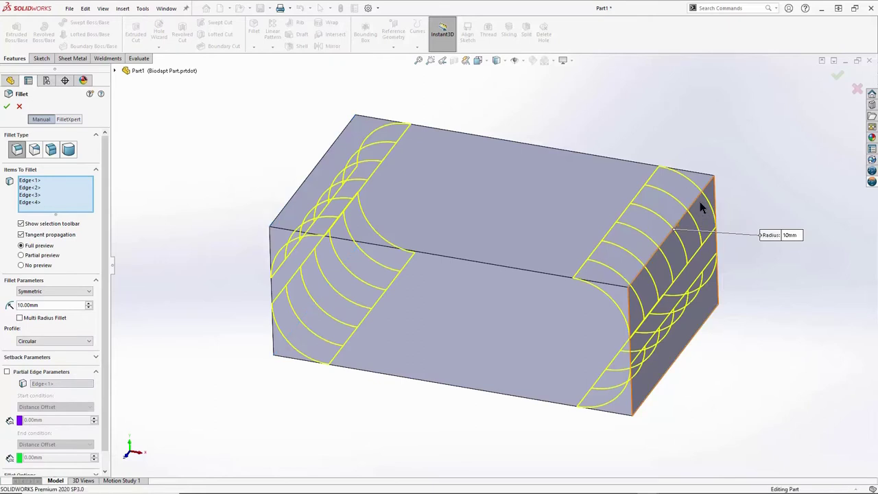
right_click(700, 206)
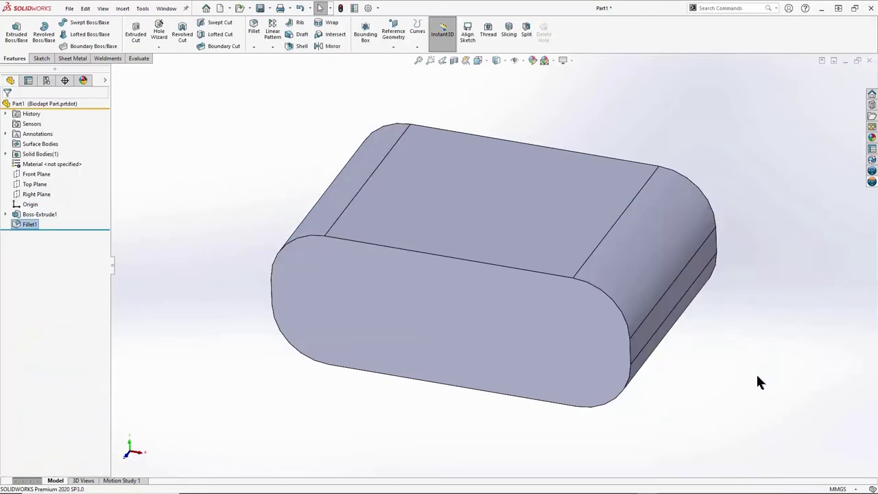
Step: Define a through-all M8 screw clearance hole for the front face using the favorite "M8 Clearance Hole w countersinks"
key(z)
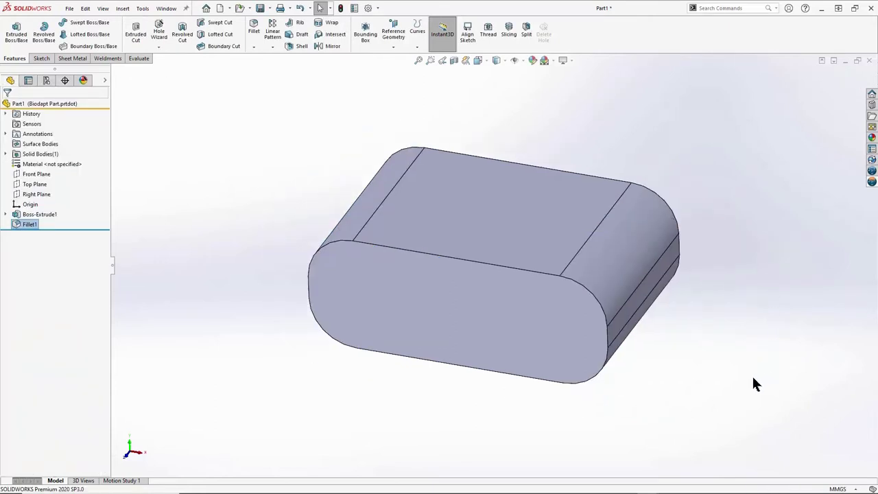
click(559, 334)
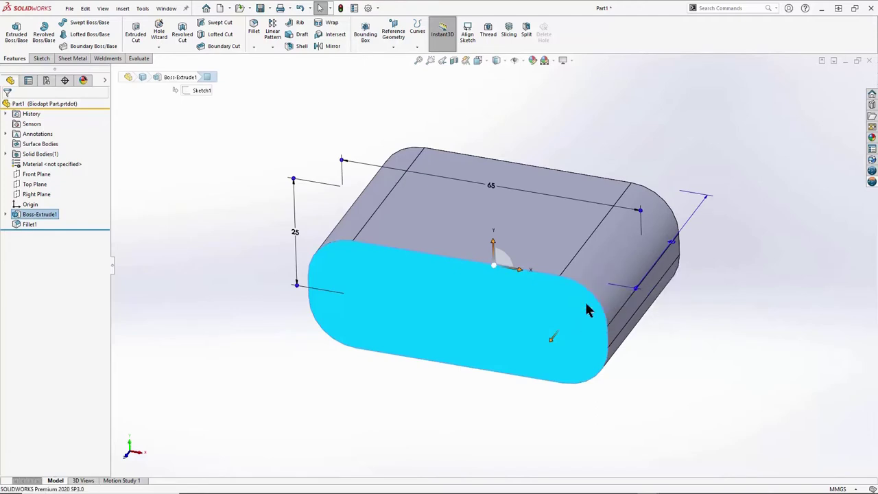
key(h)
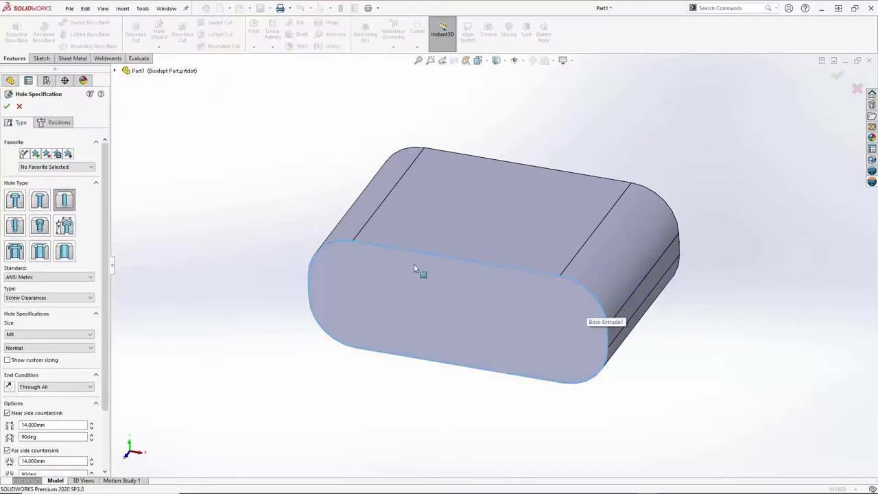
drag(109, 223, 189, 224)
click(16, 199)
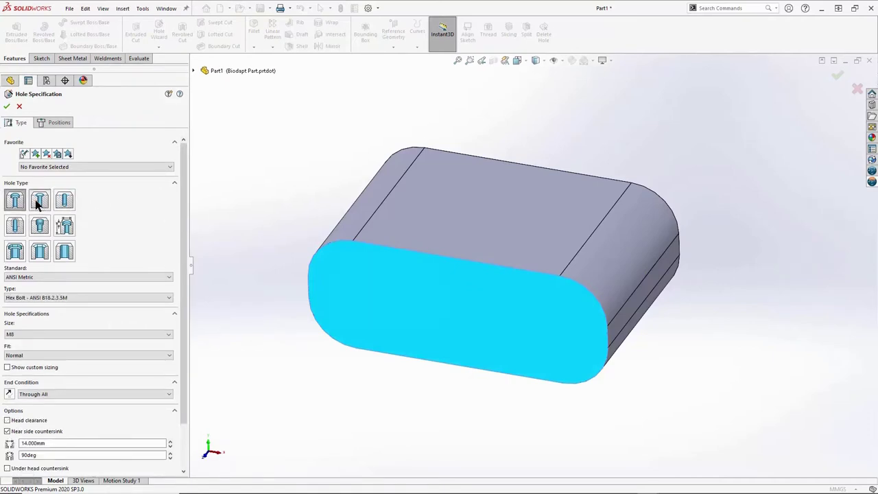
click(64, 202)
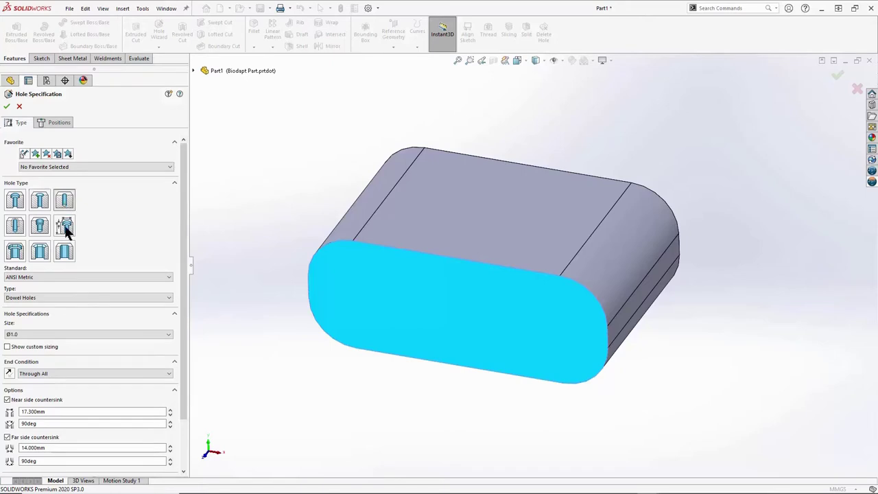
click(60, 296)
click(60, 319)
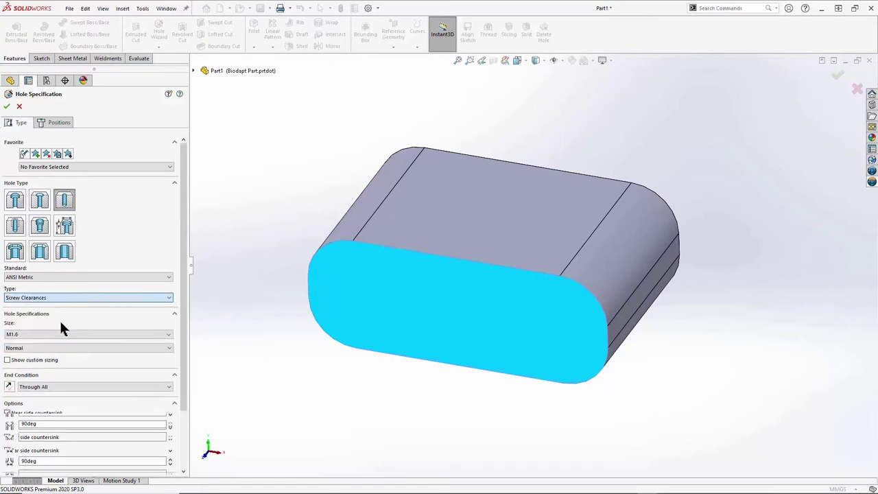
click(61, 333)
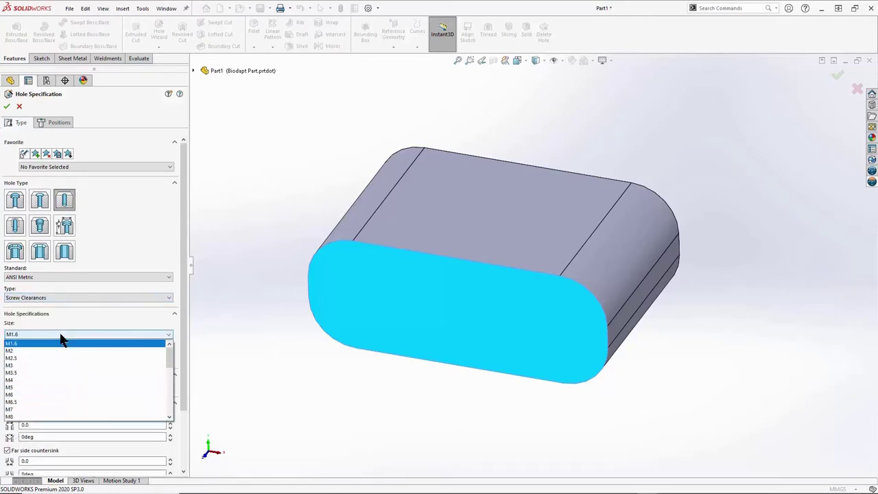
click(41, 416)
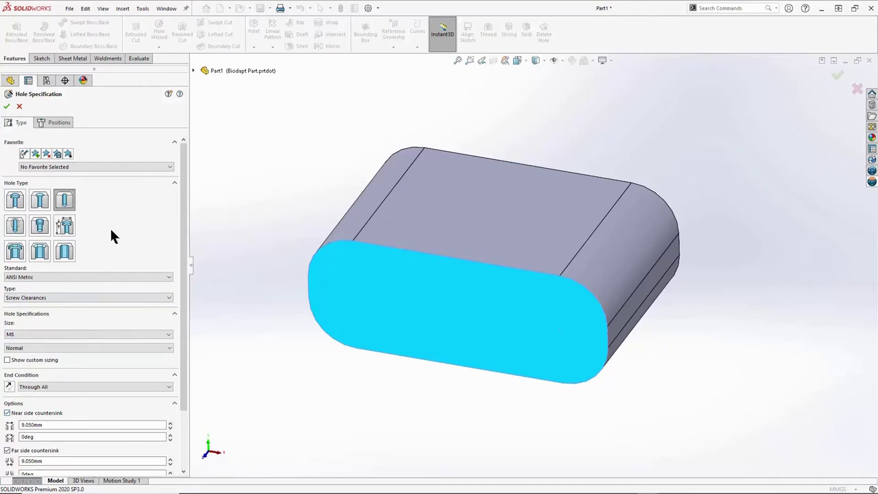
click(126, 166)
click(121, 181)
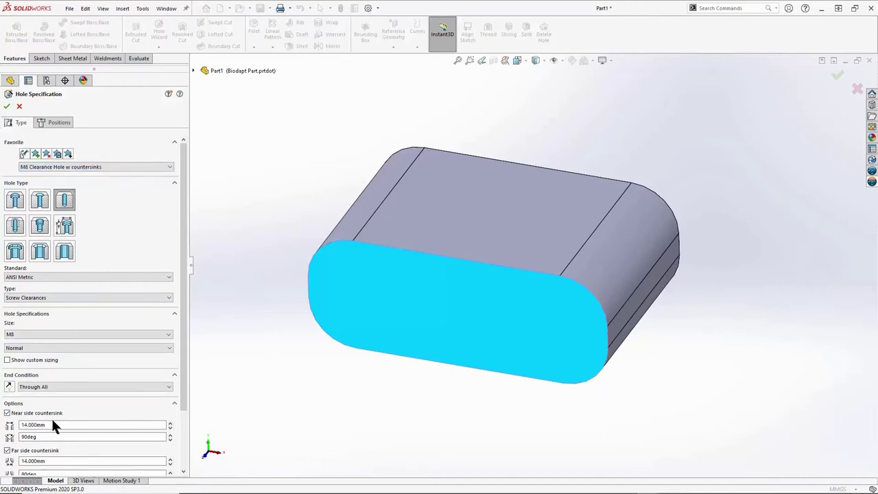
Step: Place two hole centres near opposite ends of the front face and align them with a horizontal relation
click(57, 121)
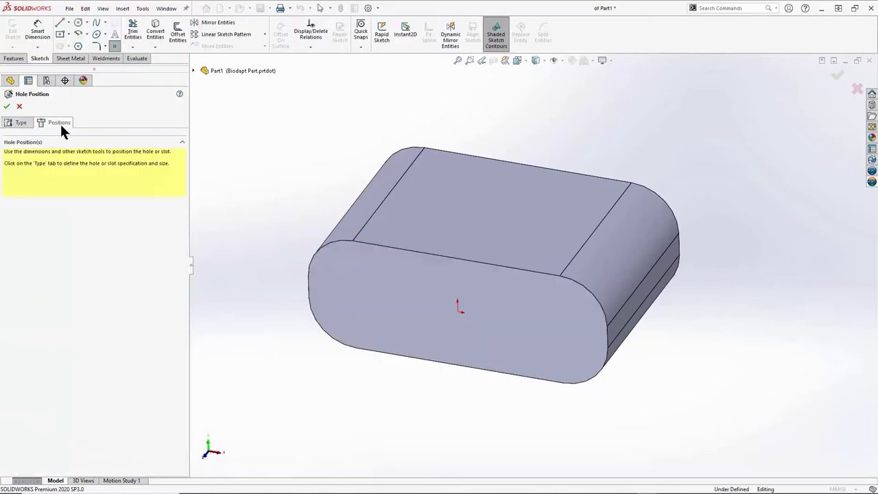
click(371, 296)
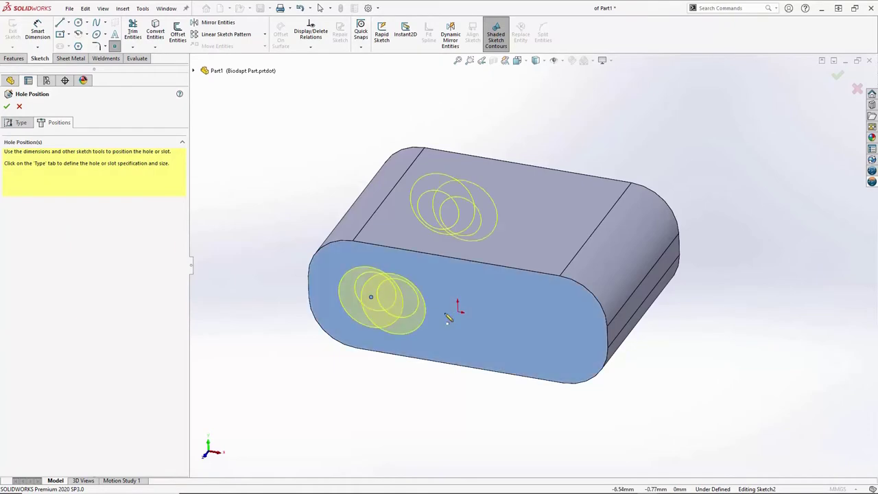
click(531, 324)
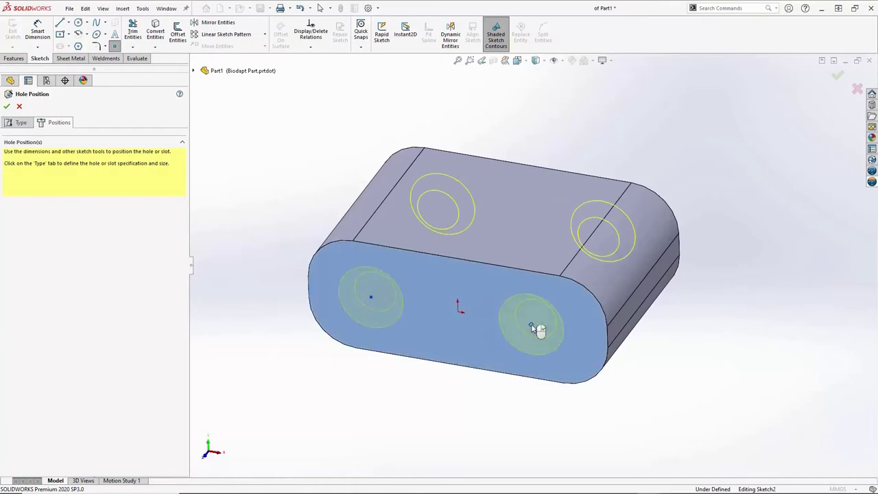
key(Escape)
key(ctrl+space)
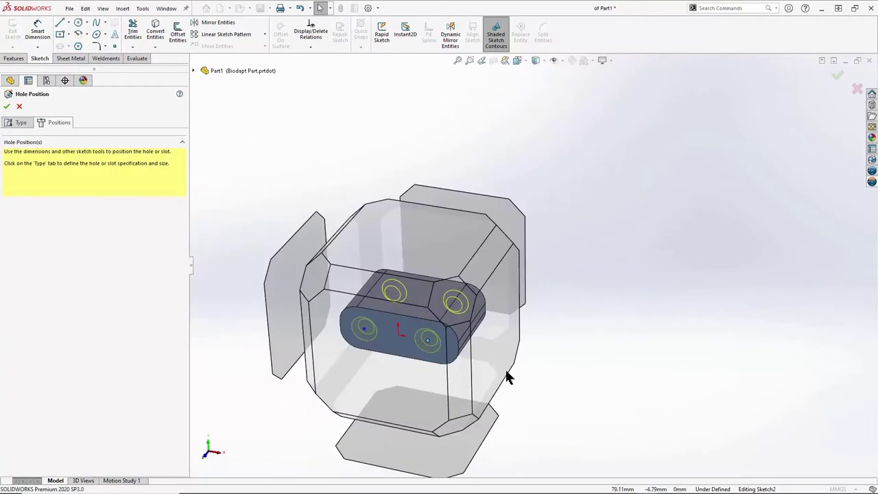
click(405, 368)
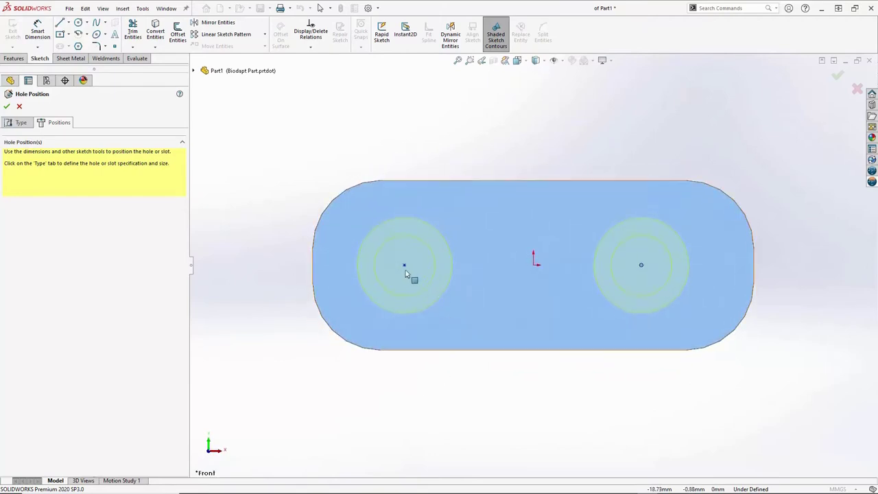
ctrl+click(641, 265)
click(667, 227)
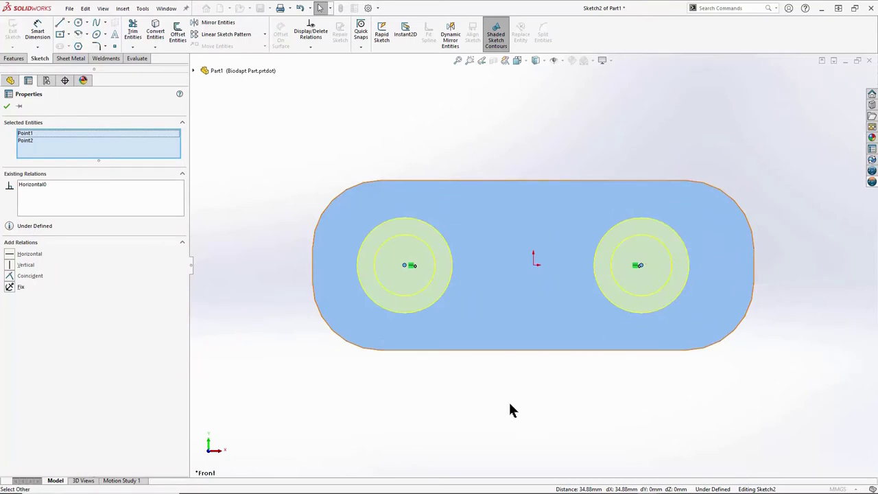
Step: Dimension the left hole's centre from the block's bottom edge and set its distance from the left edge to 10 mm
right_drag(509, 395, 510, 367)
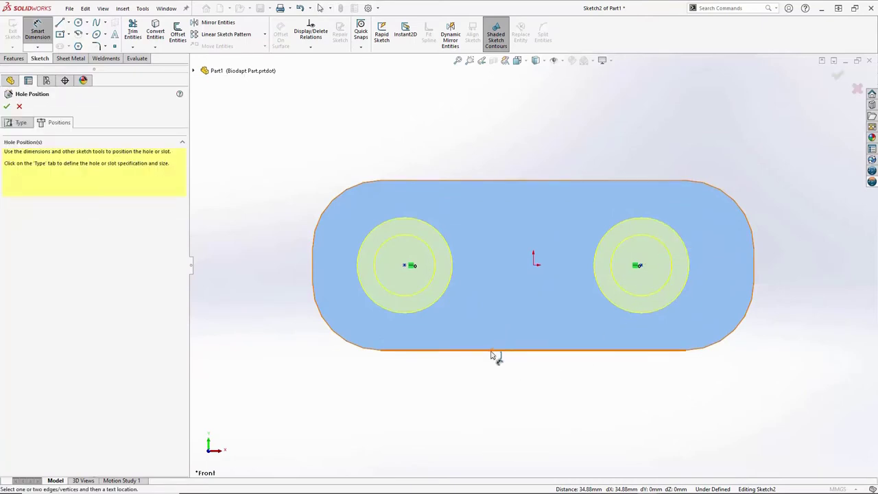
click(490, 350)
click(409, 265)
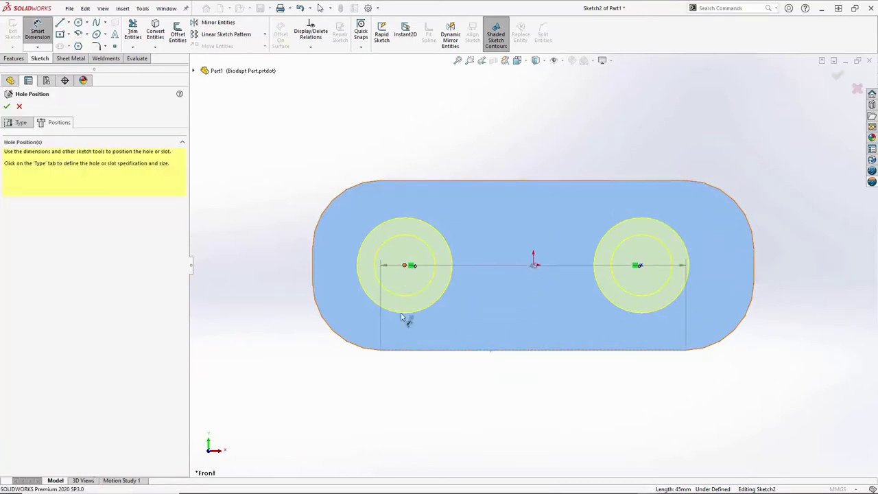
click(376, 393)
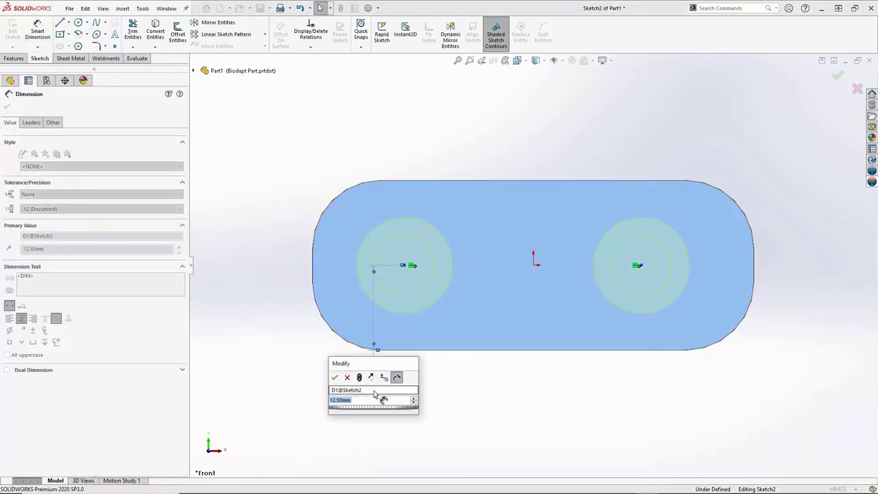
click(334, 378)
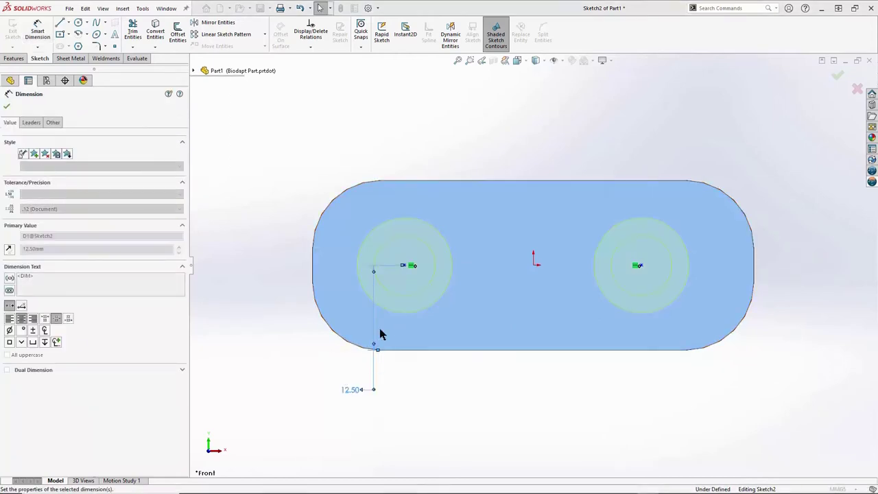
click(406, 268)
click(313, 267)
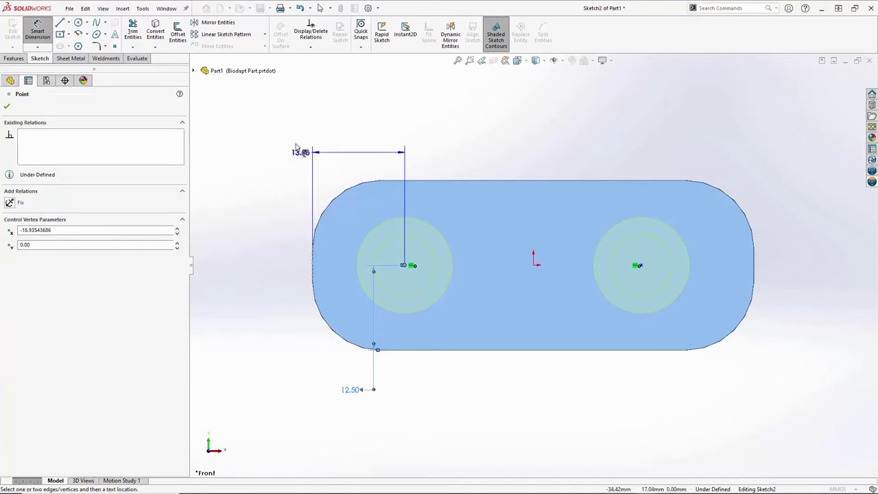
click(280, 134)
text(10)
key(Return)
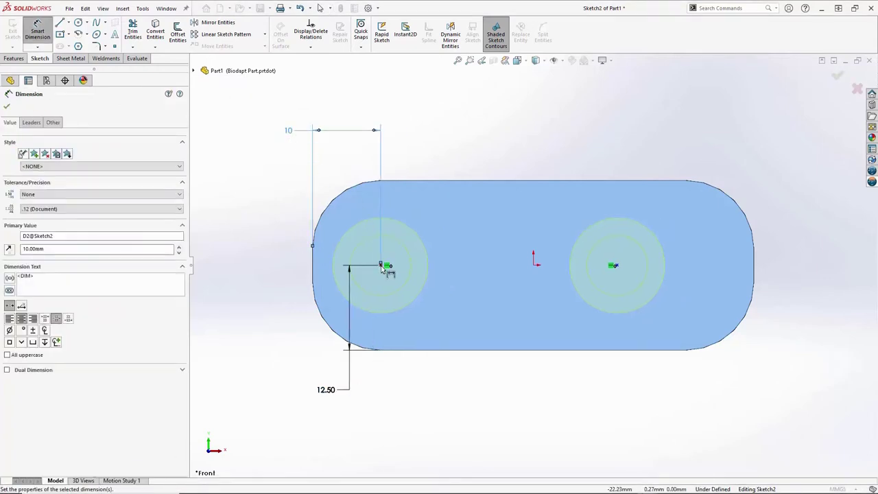
Step: Set the distance between the two hole centres to 45 mm and finish the holes
click(381, 266)
click(616, 265)
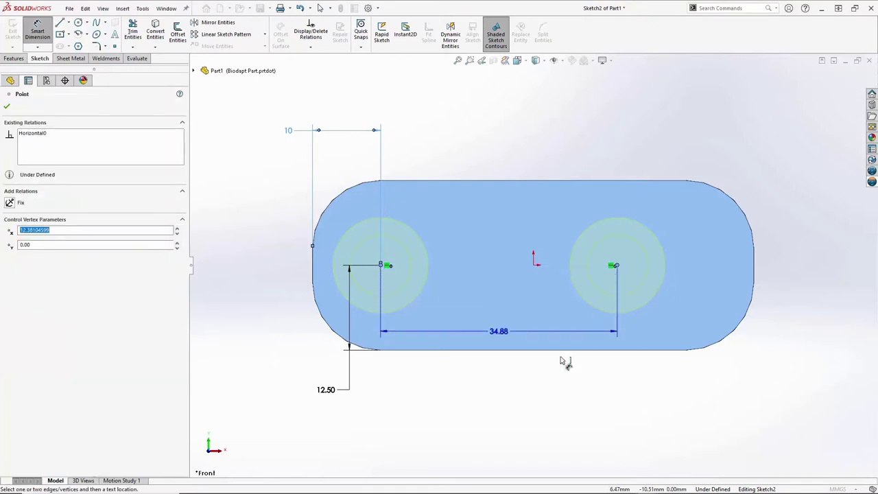
click(518, 392)
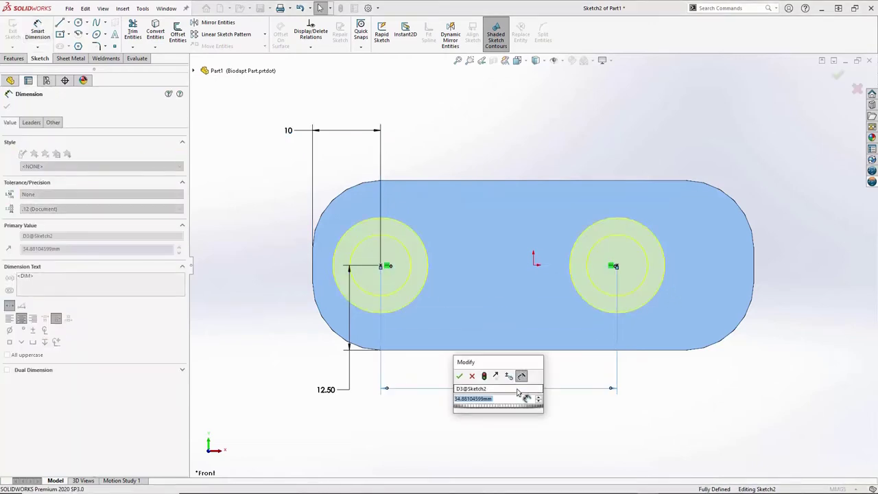
text(45)
key(Return)
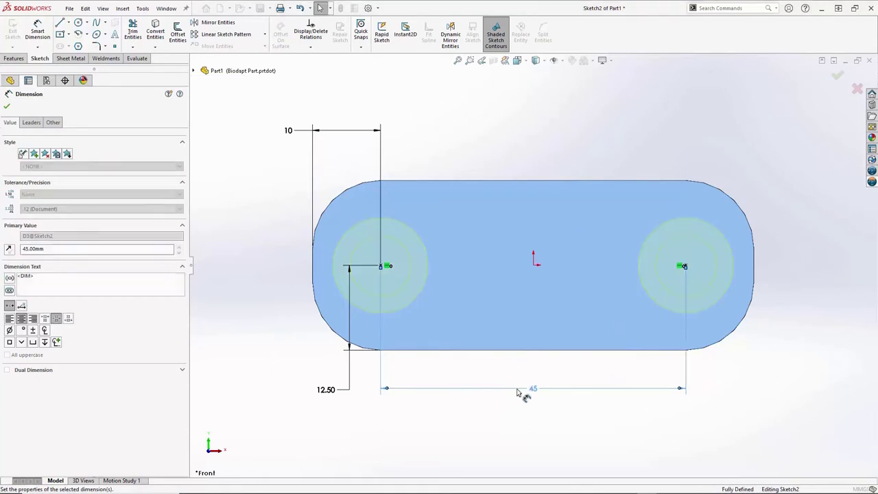
click(838, 75)
click(837, 75)
key(ctrl+7)
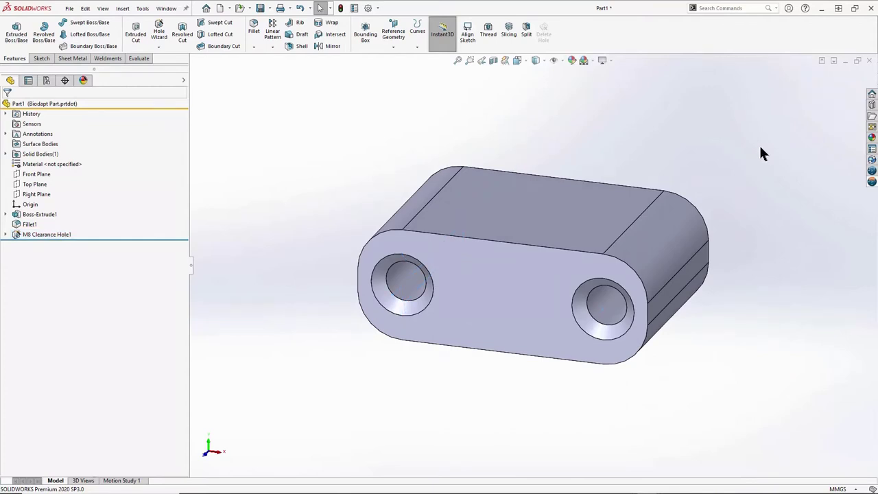
Step: Start a sketch on the Front Plane and draw a vertical line about 16.5 mm long upward from the block's top edge
click(42, 180)
click(48, 147)
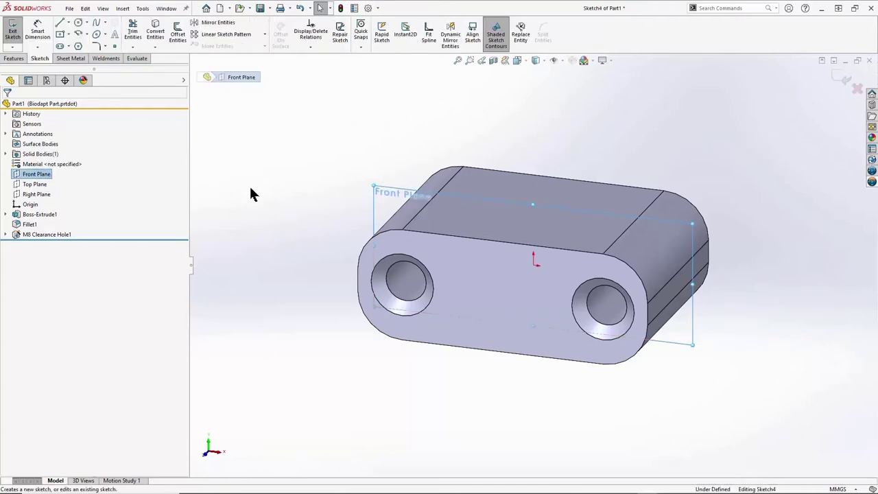
key(space)
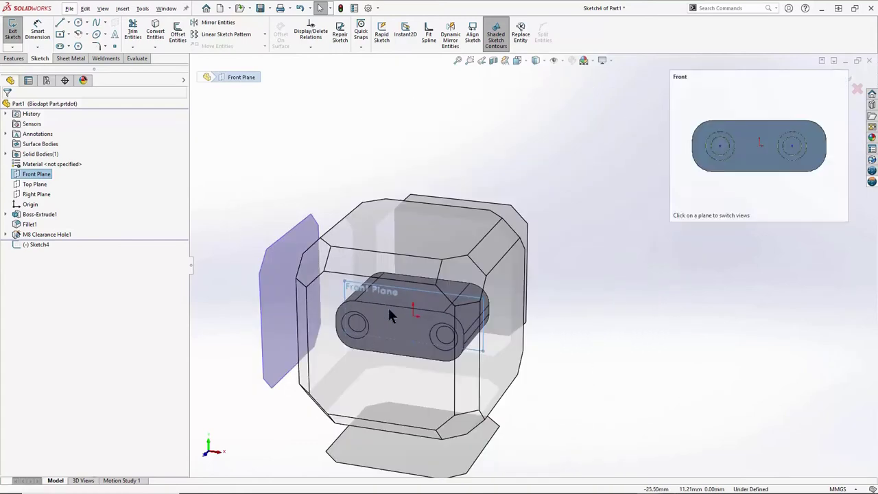
click(373, 294)
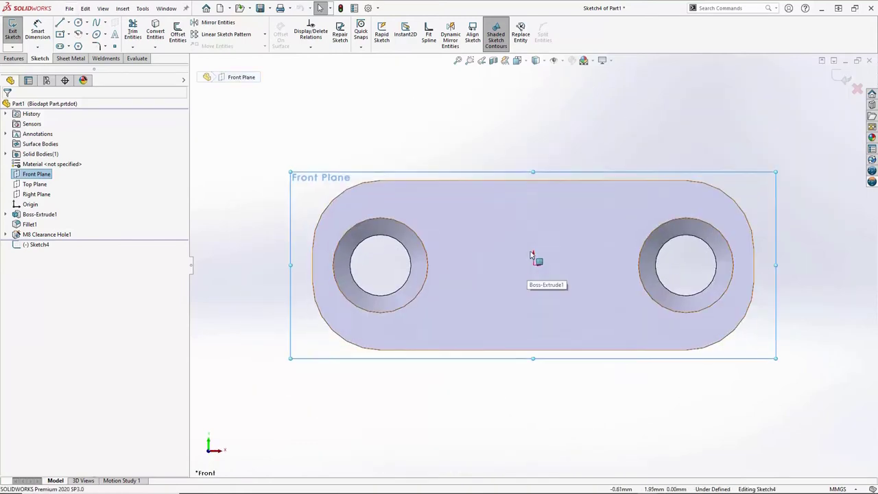
key(l)
click(574, 183)
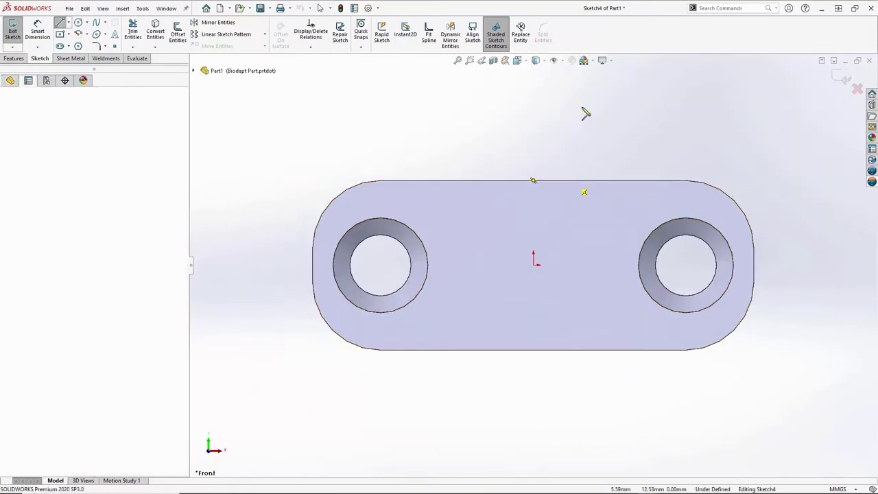
key(z)
key(z)
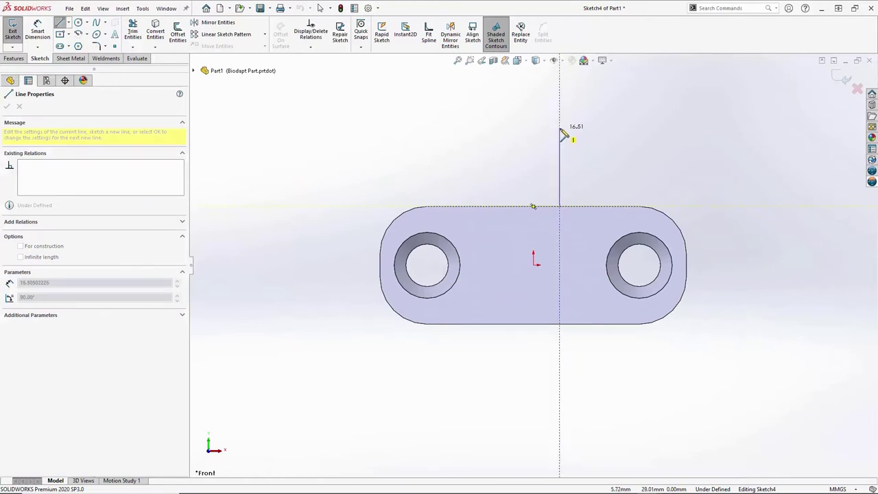
click(559, 128)
Step: Continue the outline with a tangent arc of about 13.8 mm radius and a line down to the block's right edge
key(a)
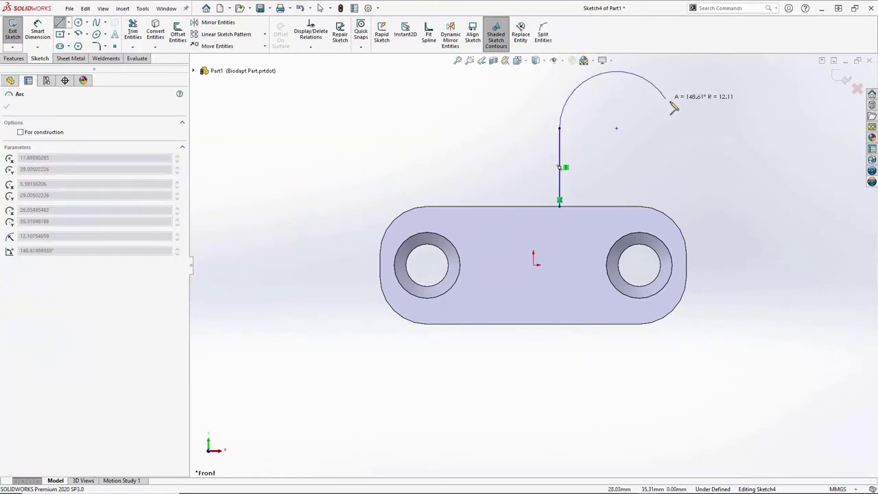
double_click(689, 128)
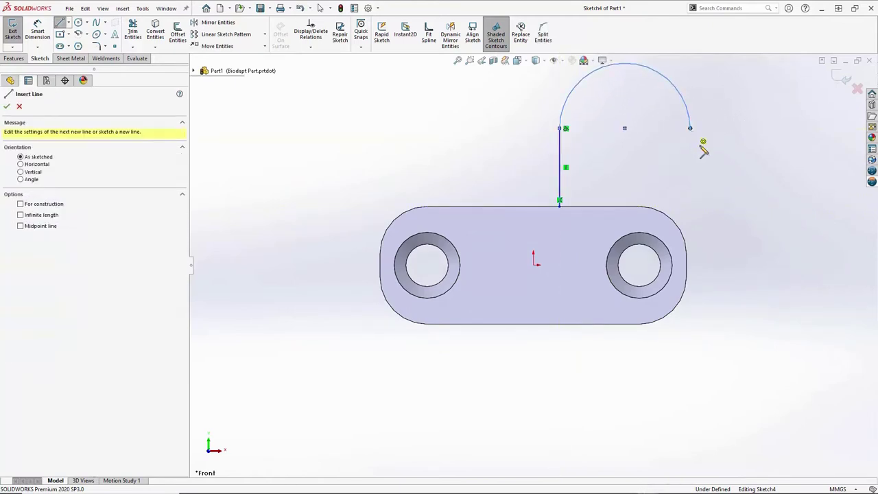
click(690, 128)
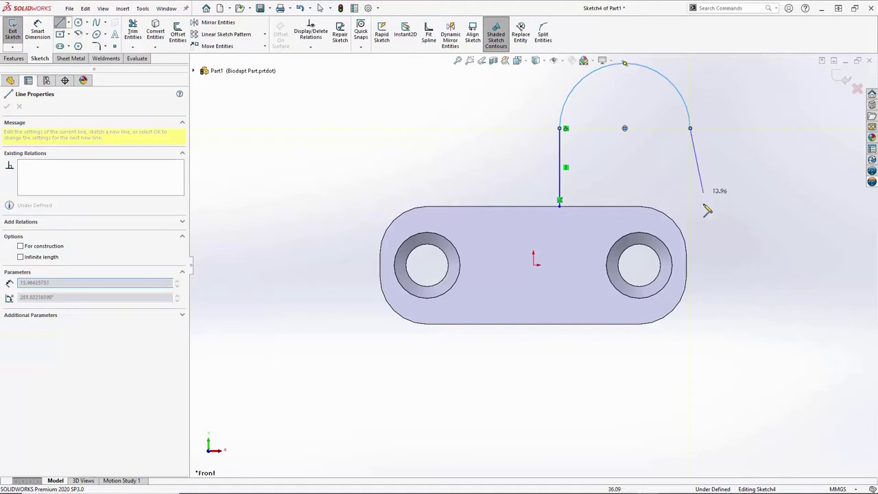
click(687, 259)
key(Escape)
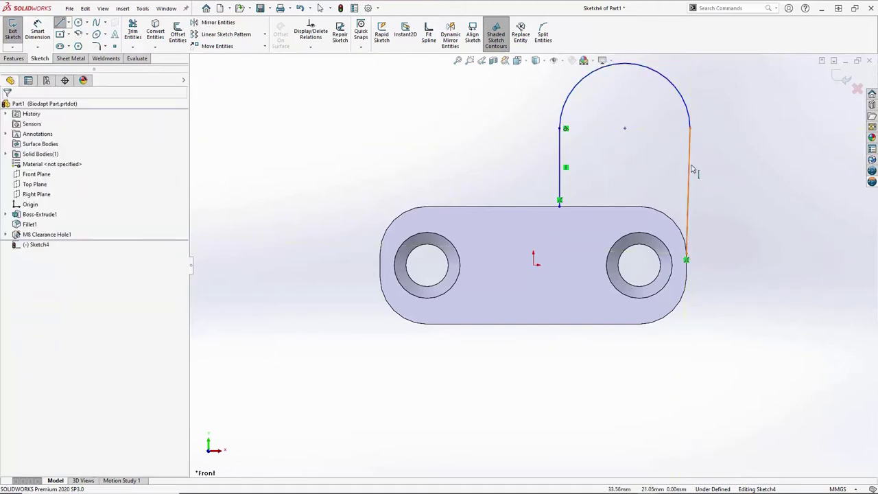
Step: Make the outline's right-hand line vertical and tangent to the arc
key(Escape)
click(691, 168)
click(728, 127)
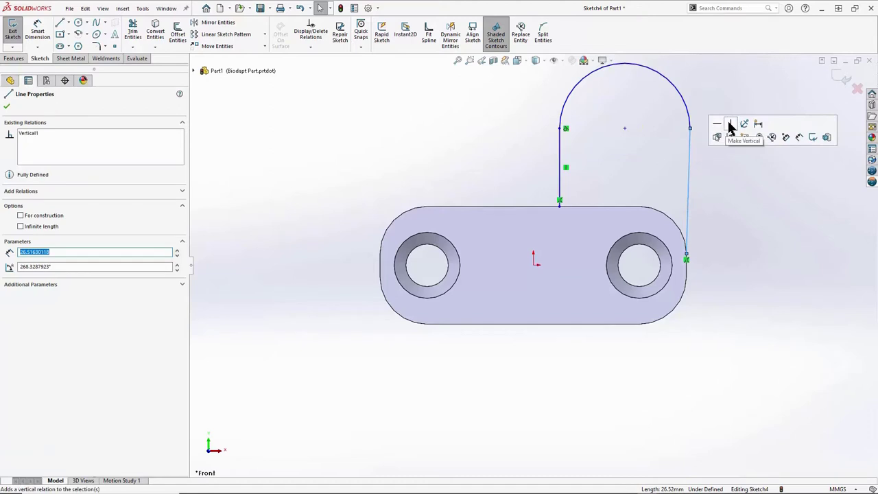
click(685, 129)
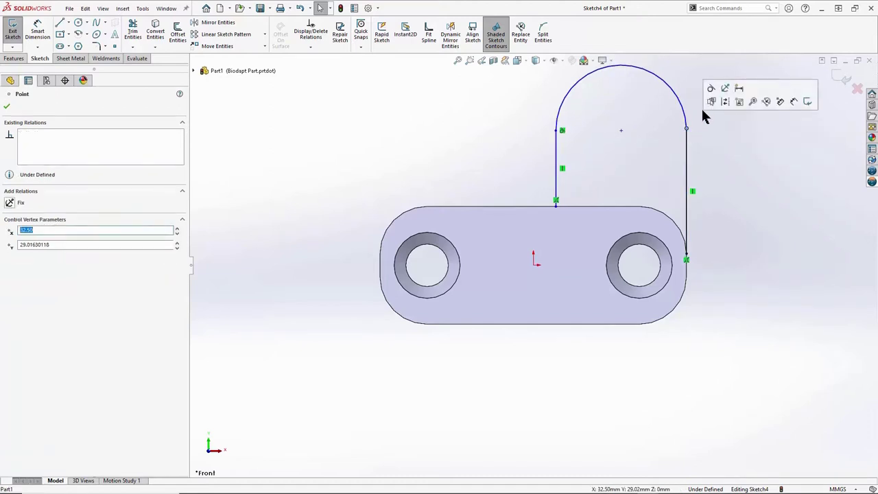
key(Escape)
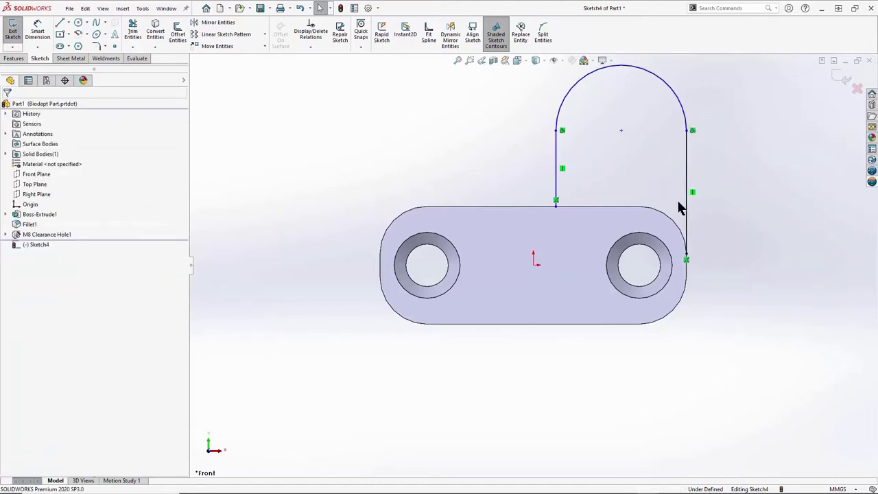
Step: Convert the block's top edge and upper-right rounded edge into sketch entities and trim the excess left of the outline
click(663, 214)
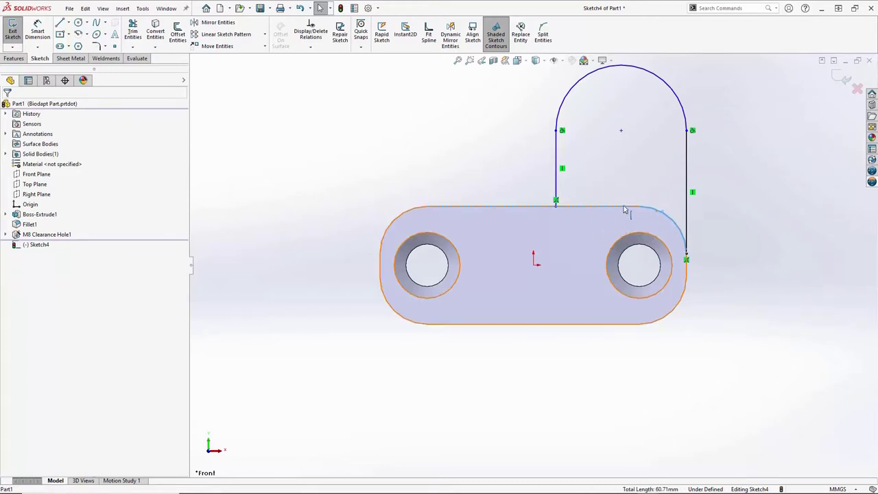
click(156, 33)
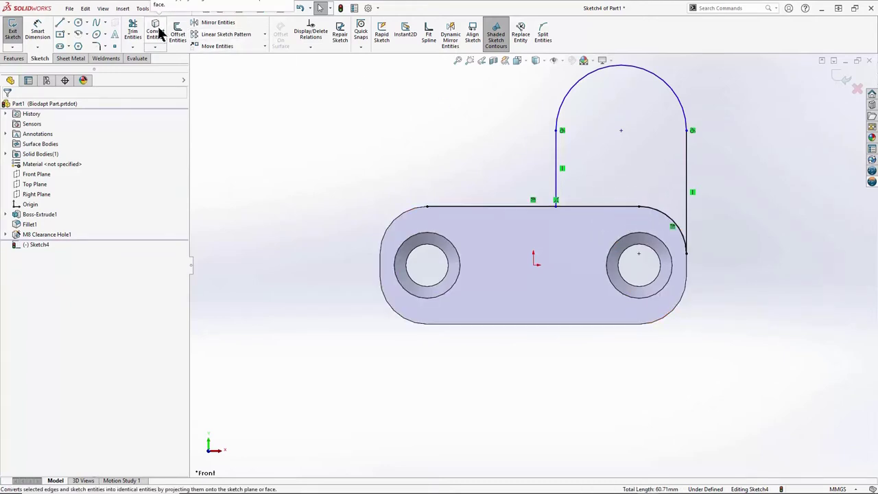
drag(489, 174, 512, 226)
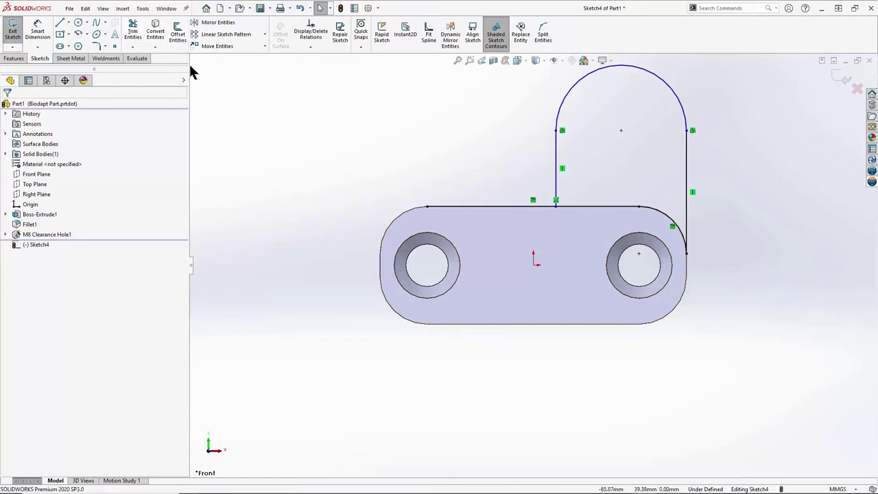
click(132, 36)
drag(465, 198, 480, 216)
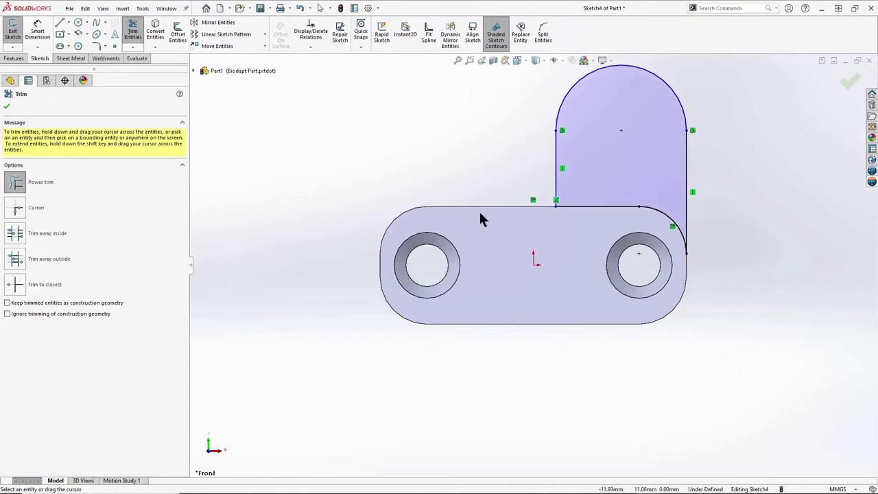
scroll(718, 133, up, 3)
scroll(691, 174, down, 2)
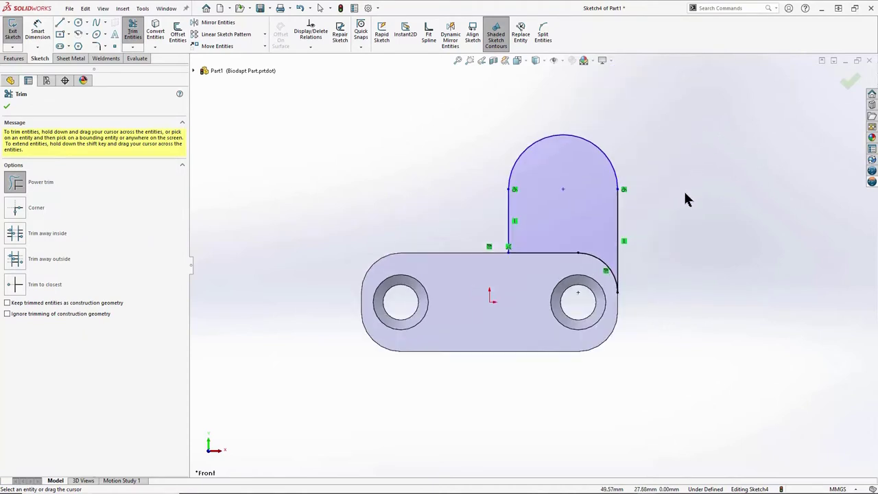
key(Escape)
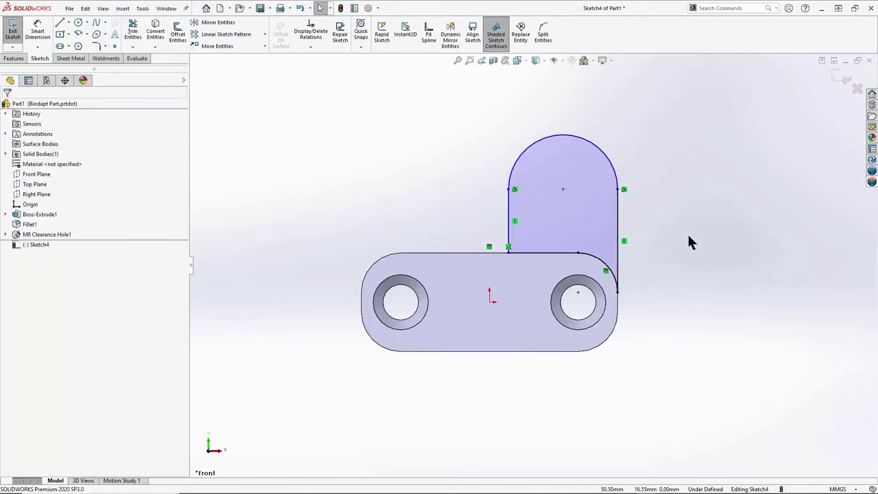
Step: Dimension the outline's top arc with a radius of 10 mm
right_drag(687, 221, 687, 175)
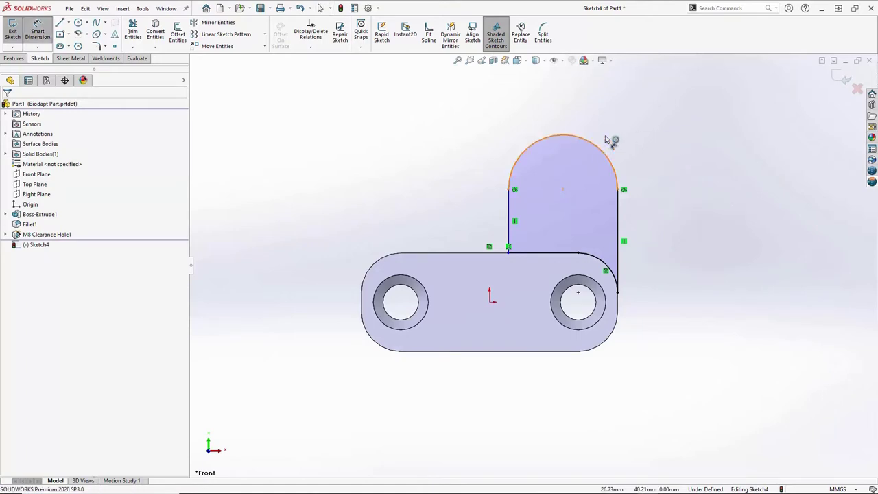
click(597, 147)
click(663, 105)
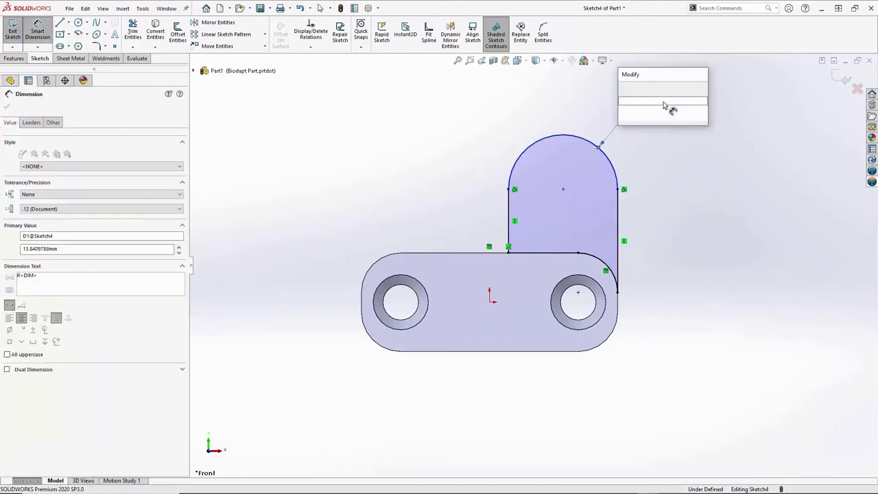
key(Return)
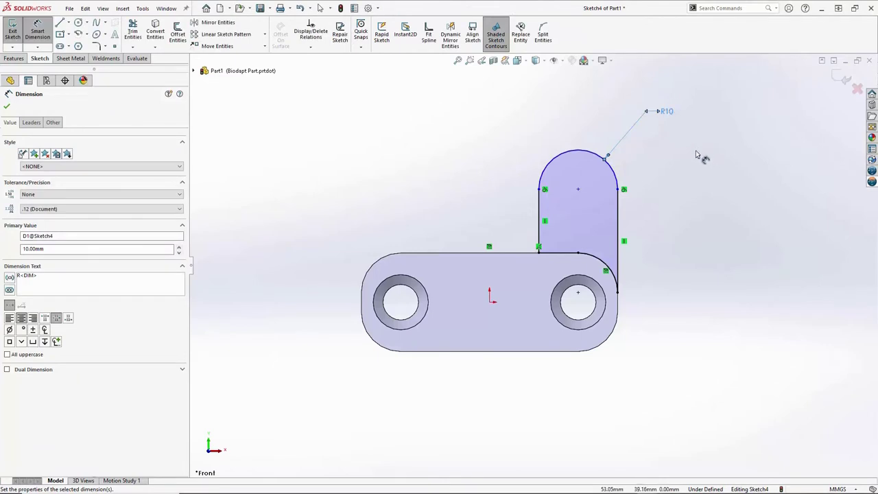
Step: Set the vertical distance between the right hole's centre and the arc's centre to 25 mm
click(594, 289)
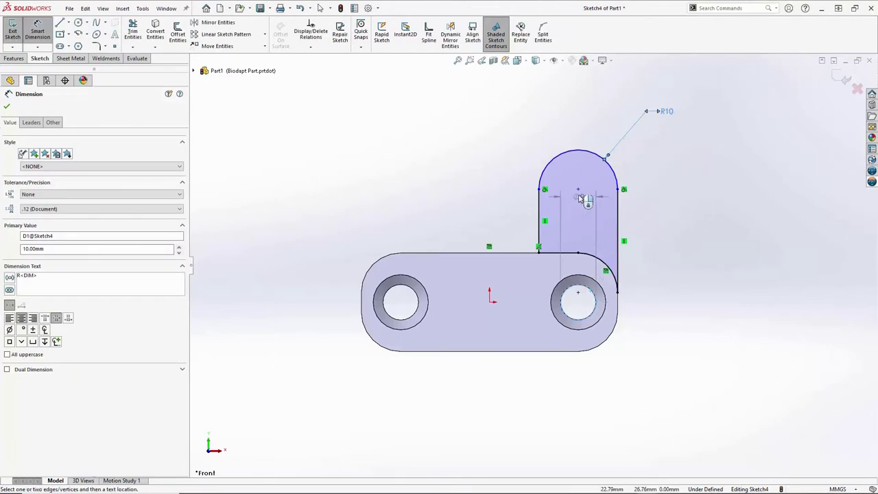
click(578, 189)
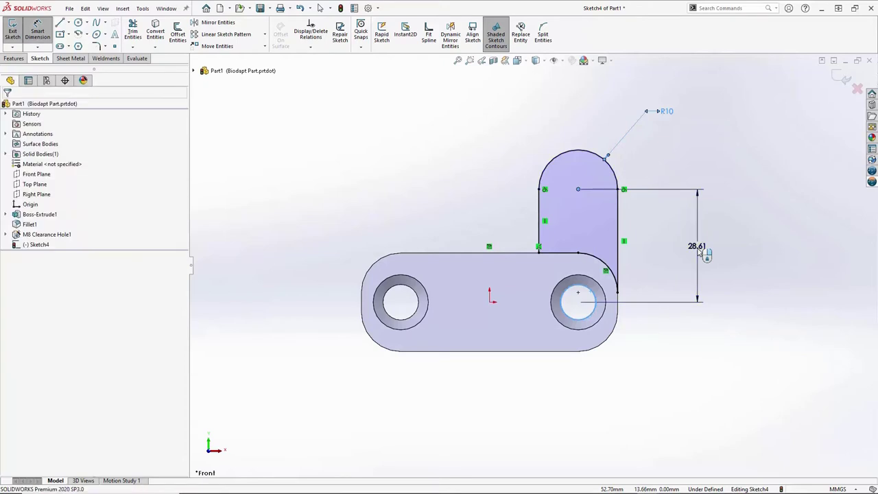
click(699, 253)
key(Return)
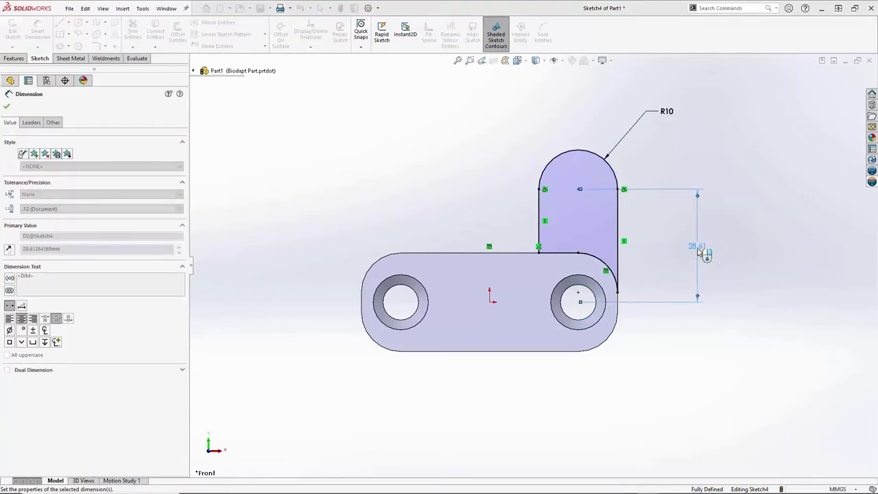
key(Escape)
middle_drag(733, 186, 691, 194)
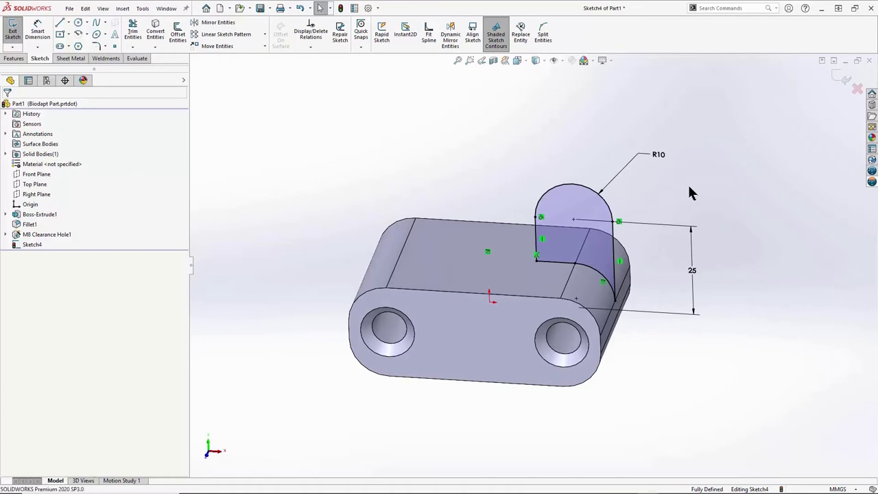
key(ctrl+b)
click(567, 172)
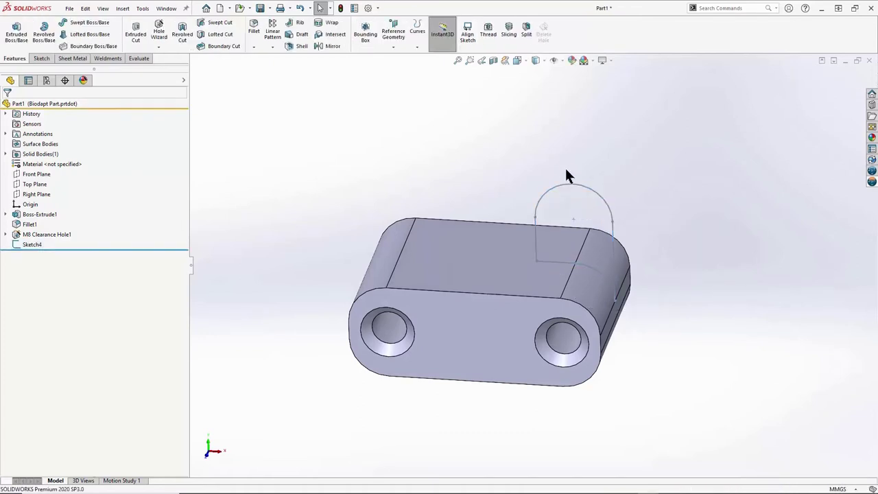
click(569, 188)
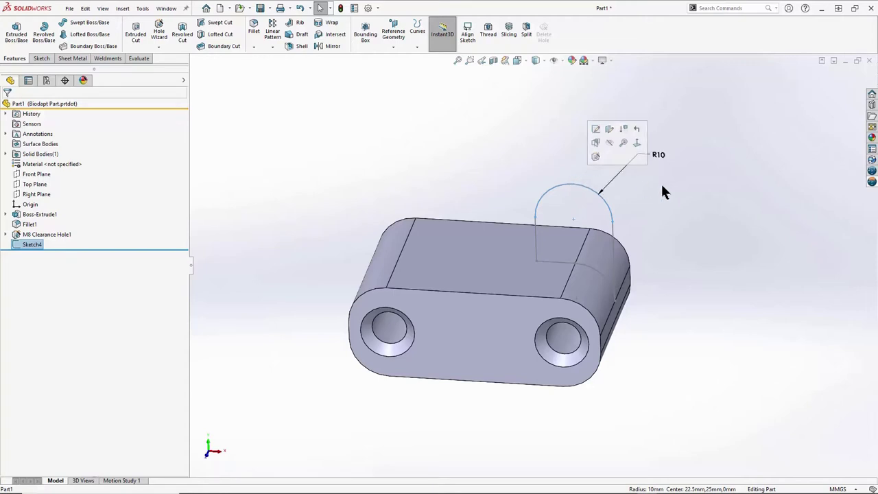
click(662, 185)
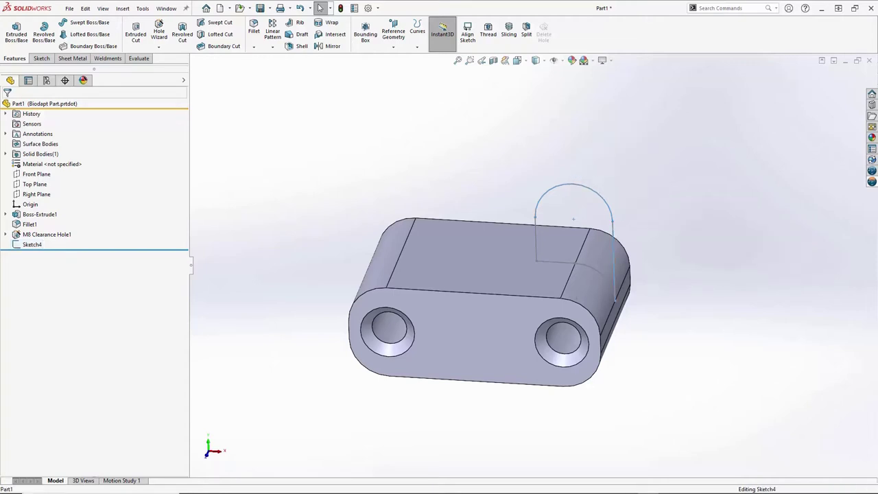
double_click(612, 233)
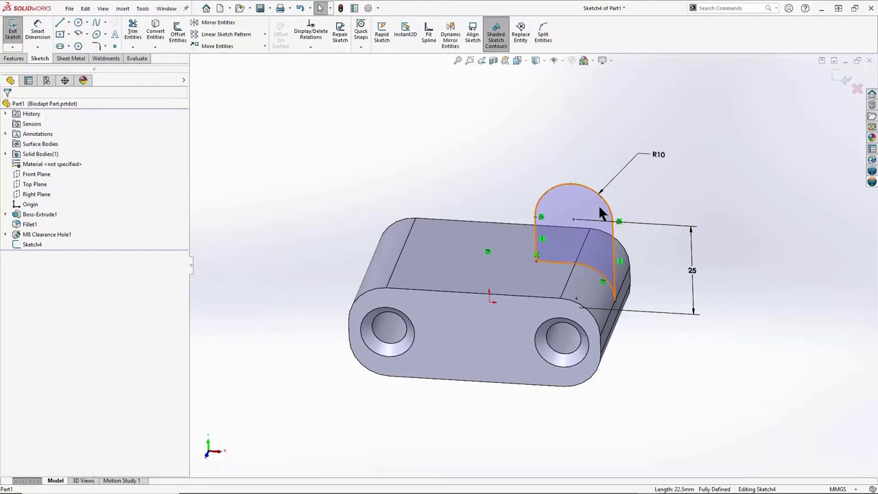
click(598, 207)
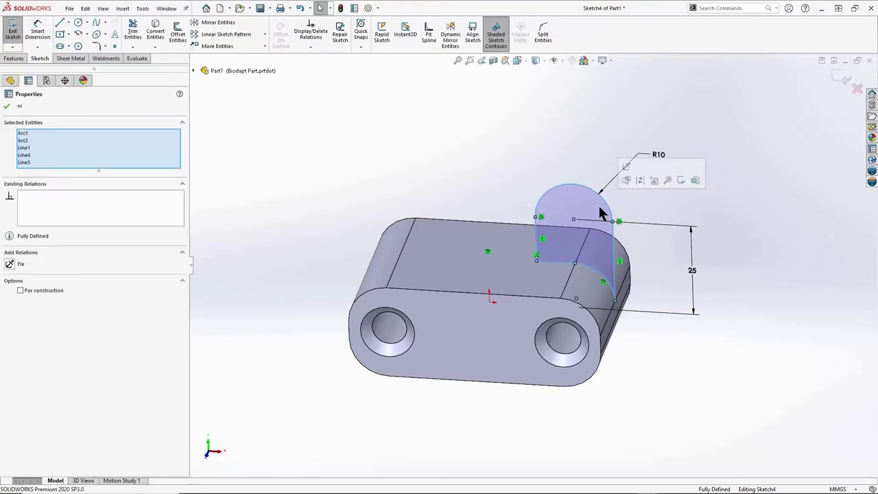
click(718, 212)
Step: Extrude the rounded profile as a Mid Plane boss 36 mm deep, merged with the block
key(s)
click(726, 233)
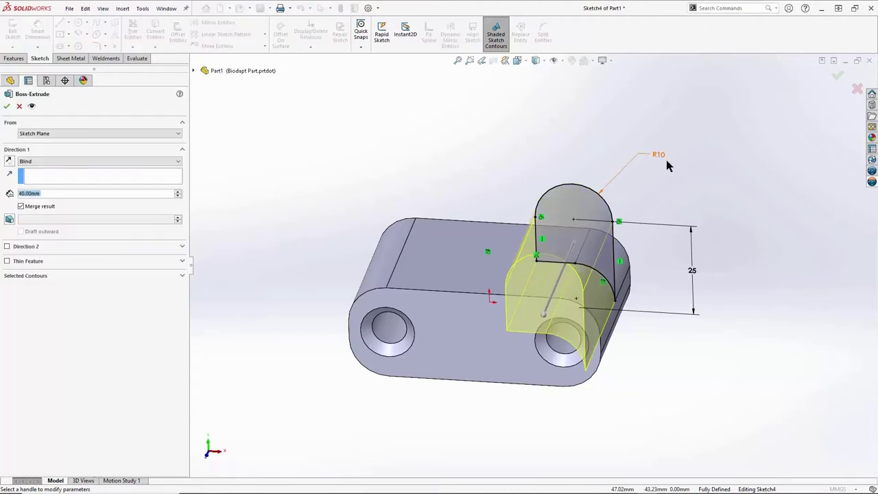
click(78, 160)
click(59, 199)
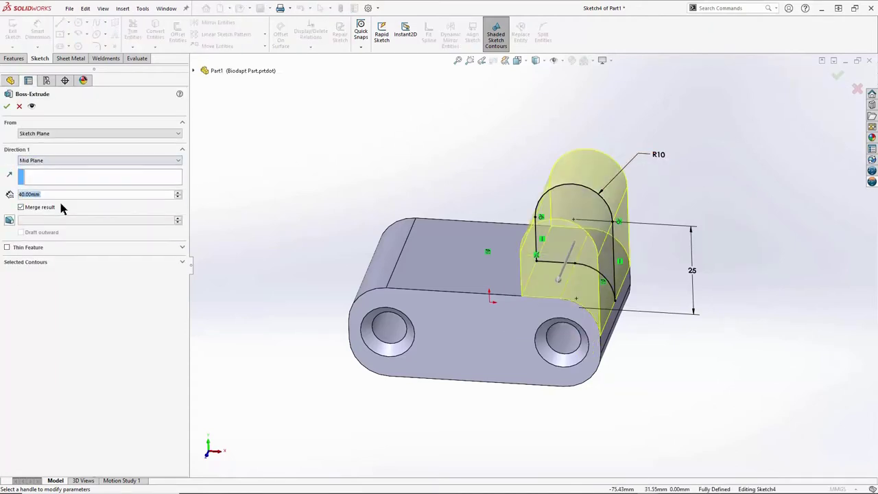
text(36)
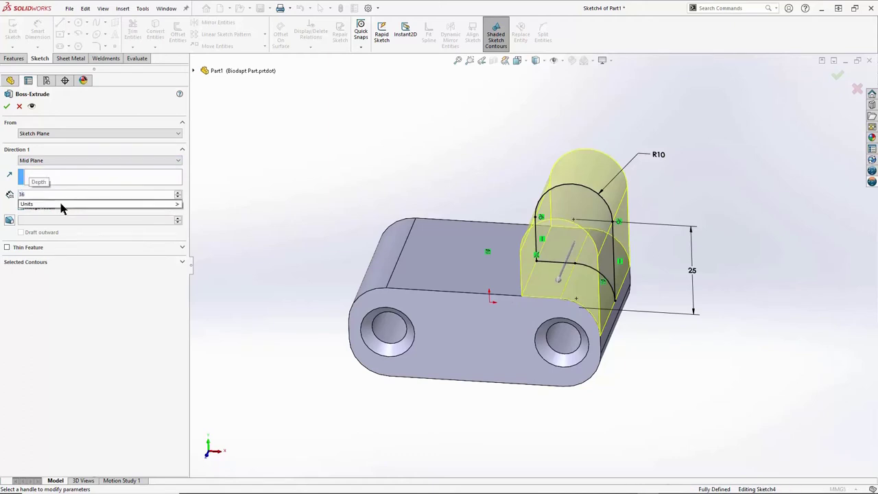
key(Return)
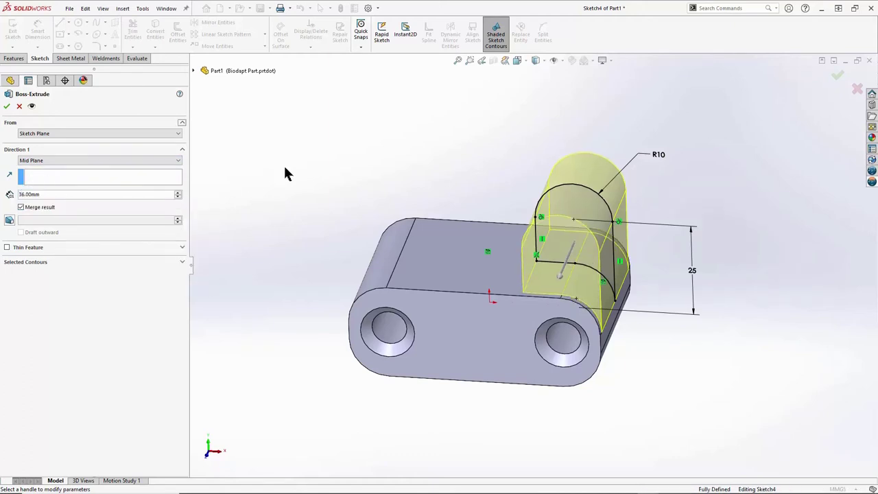
click(7, 106)
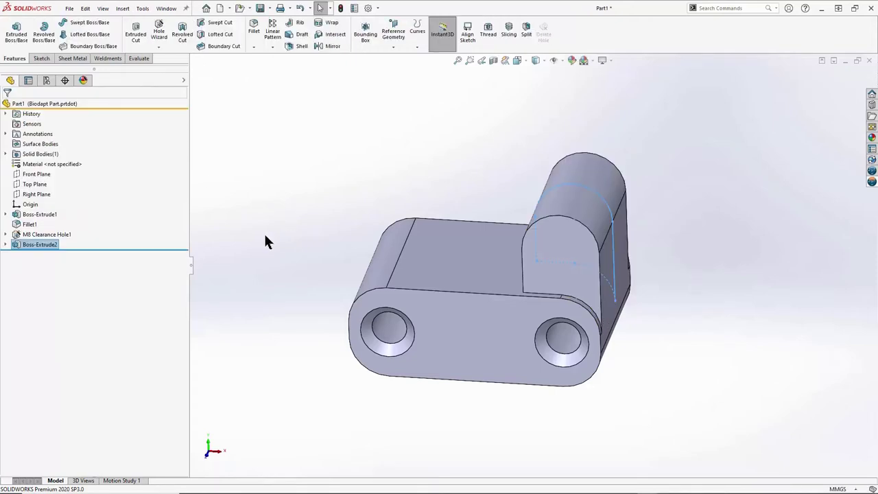
Step: Reuse the rounded boss profile sketch for a Mid Plane extruded cut 14 mm deep, splitting the boss into two lugs
mouse_move(263, 234)
middle_down()
mouse_move(244, 212)
mouse_move(246, 237)
middle_up()
click(31, 259)
click(6, 244)
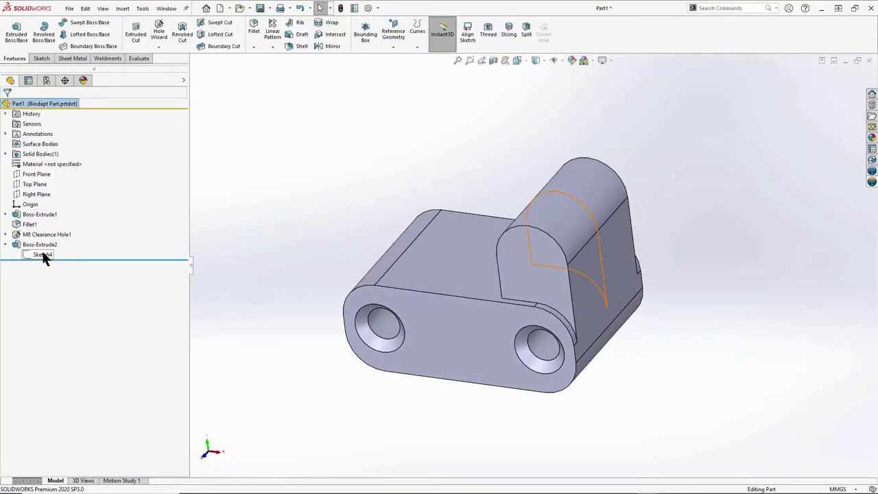
click(41, 253)
click(52, 237)
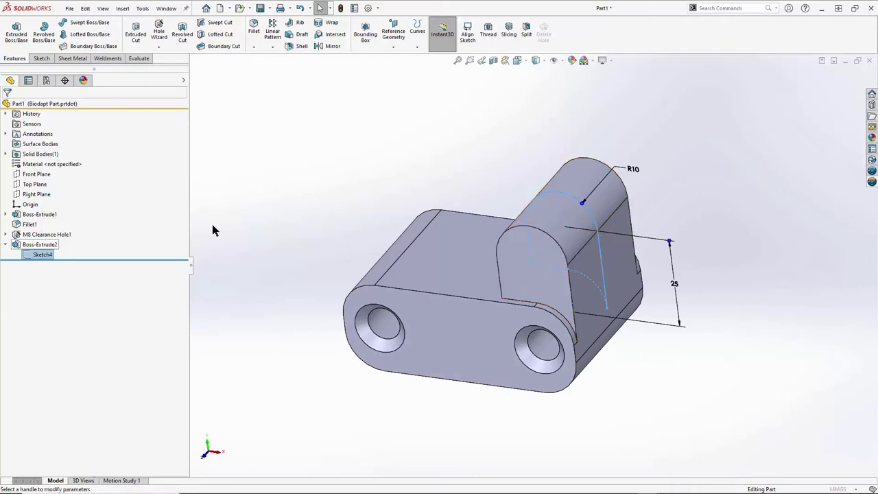
click(97, 161)
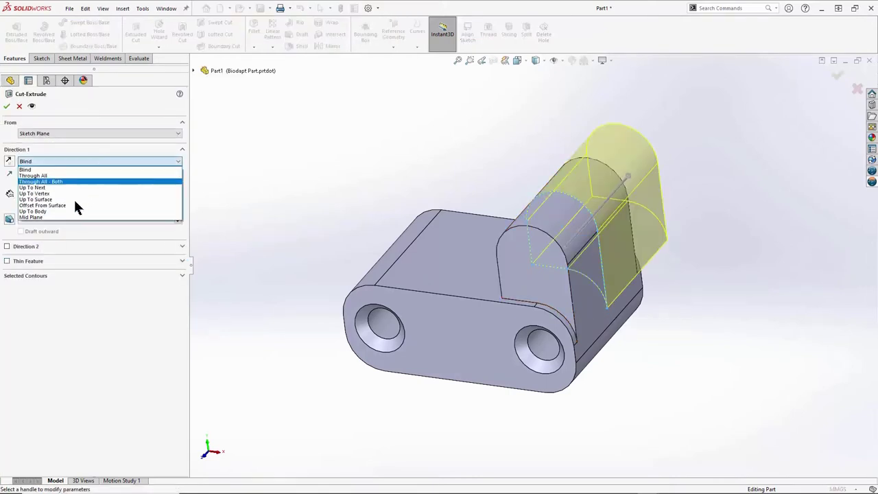
click(59, 219)
text(14)
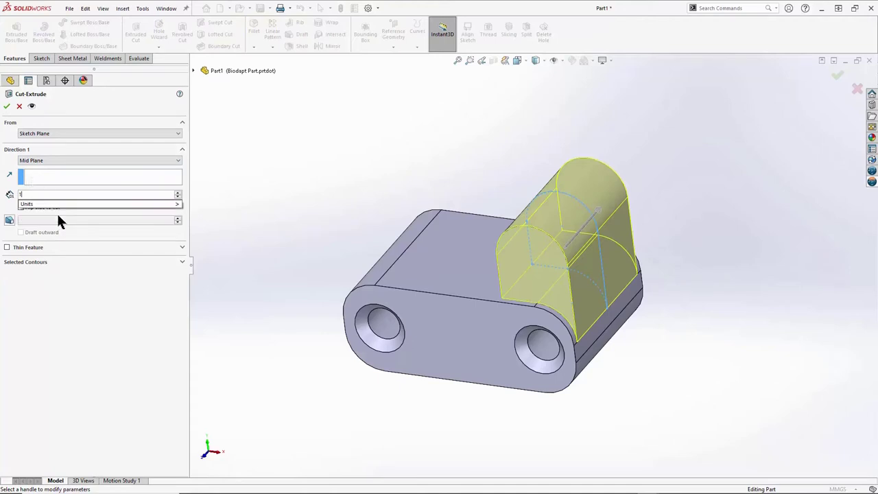
key(Return)
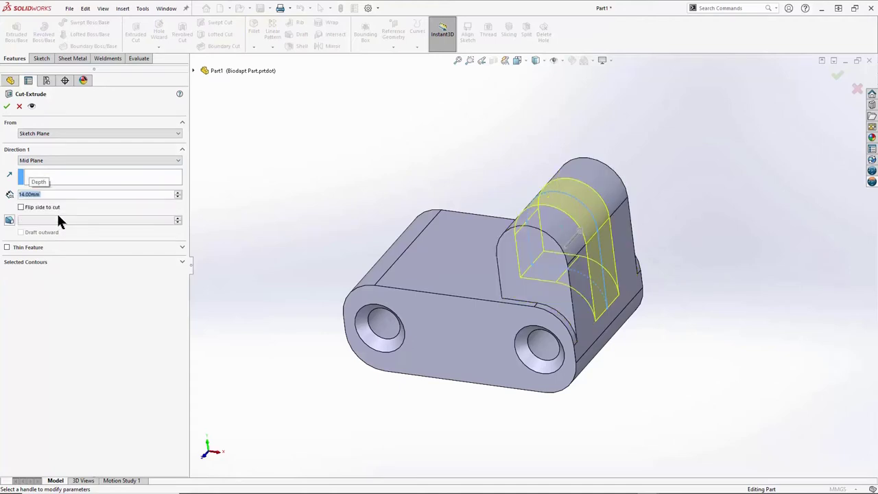
click(5, 108)
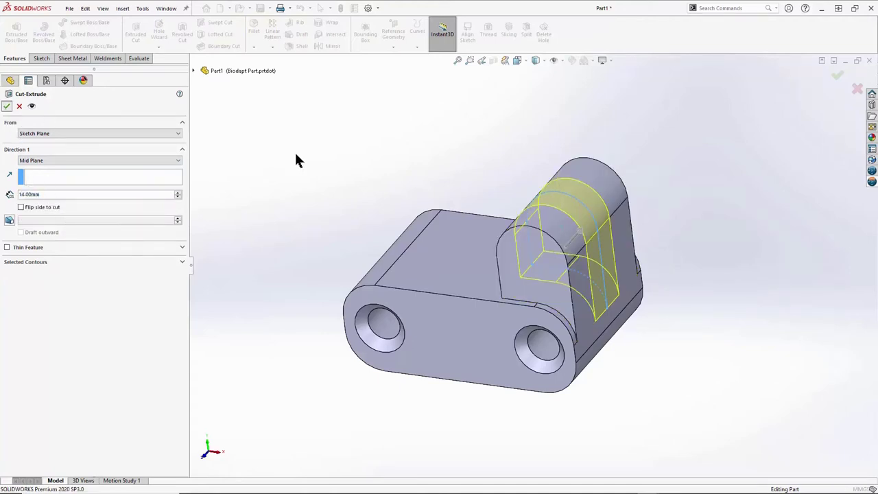
middle_drag(311, 152, 321, 159)
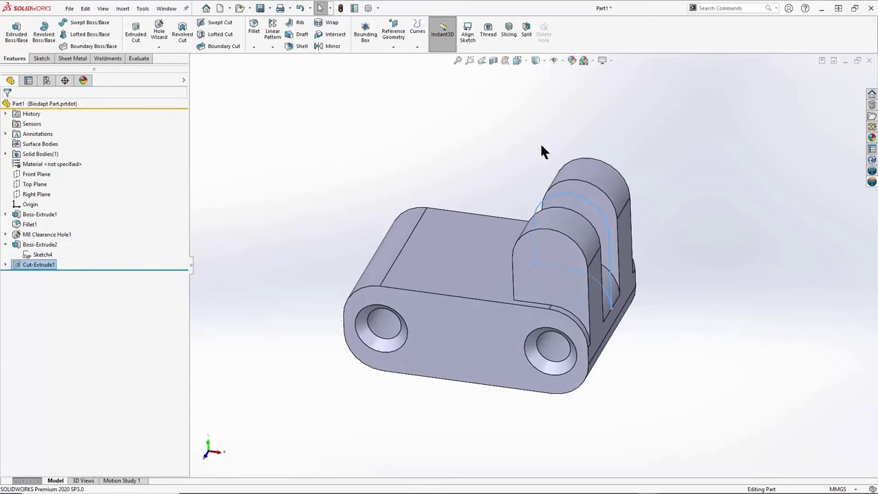
click(635, 138)
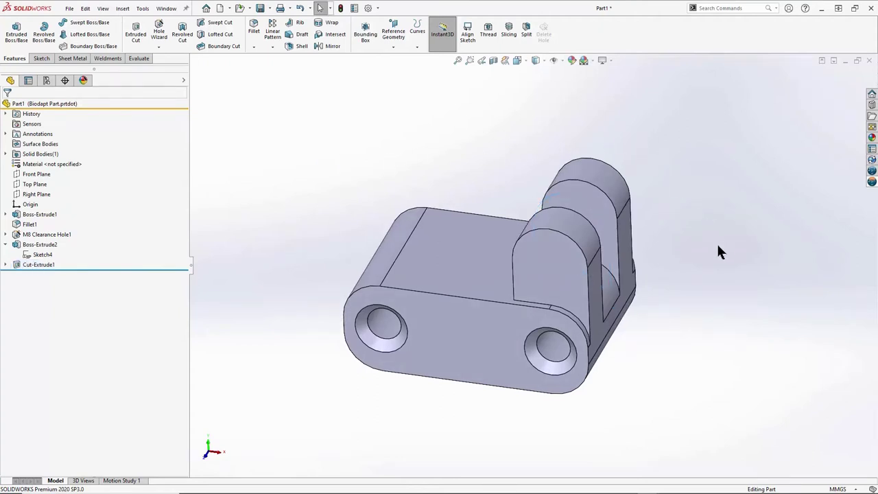
Step: Set up an Advanced Hole using the M6 Shoulder Screw hole favorite
scroll(718, 245, down, 2)
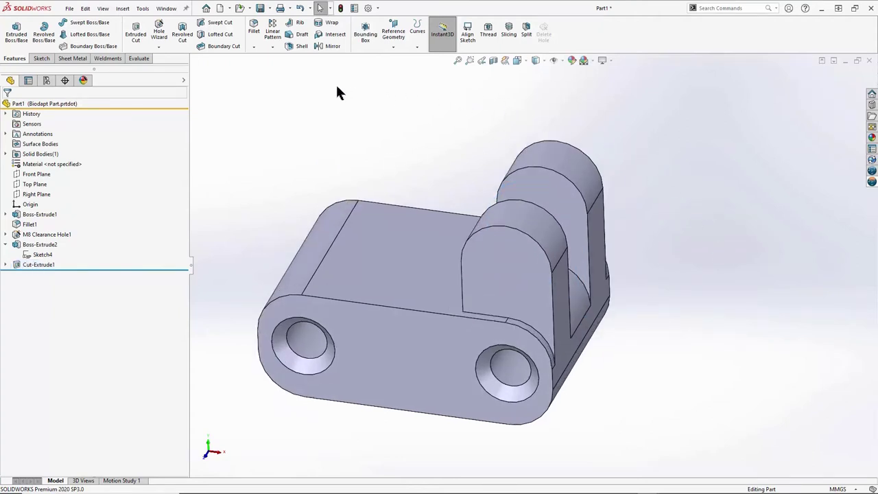
click(160, 47)
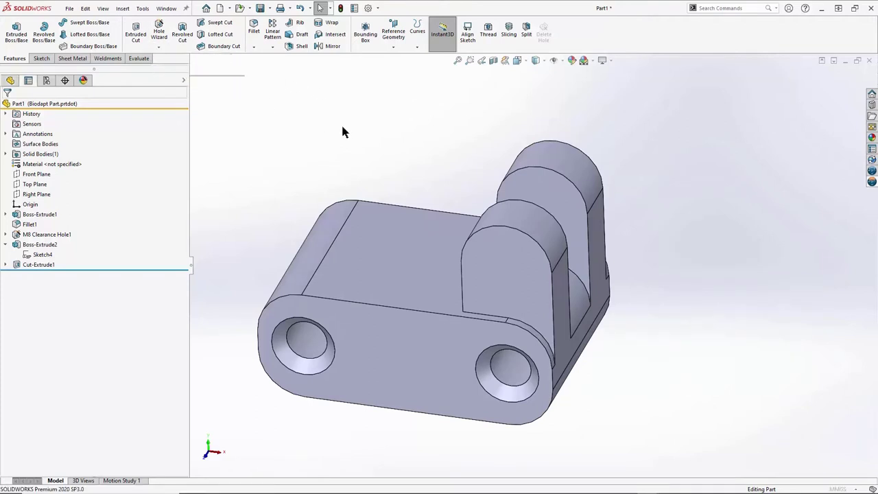
middle_drag(396, 188, 373, 175)
click(172, 207)
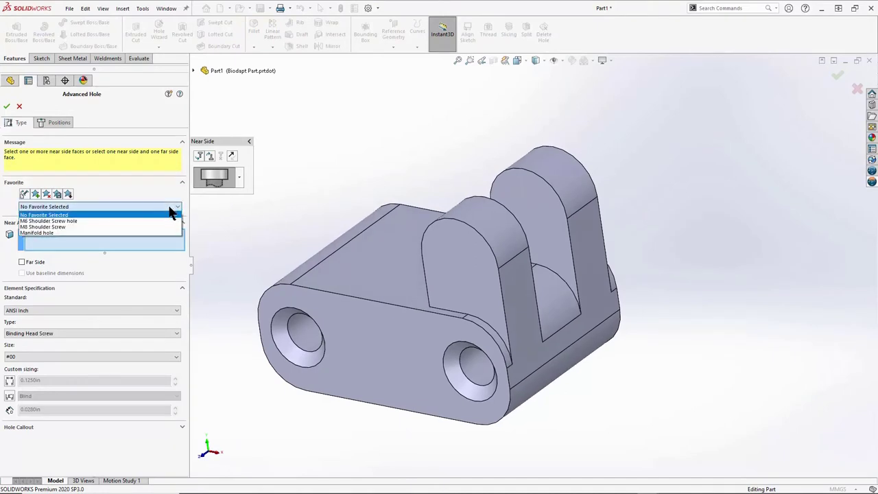
click(155, 230)
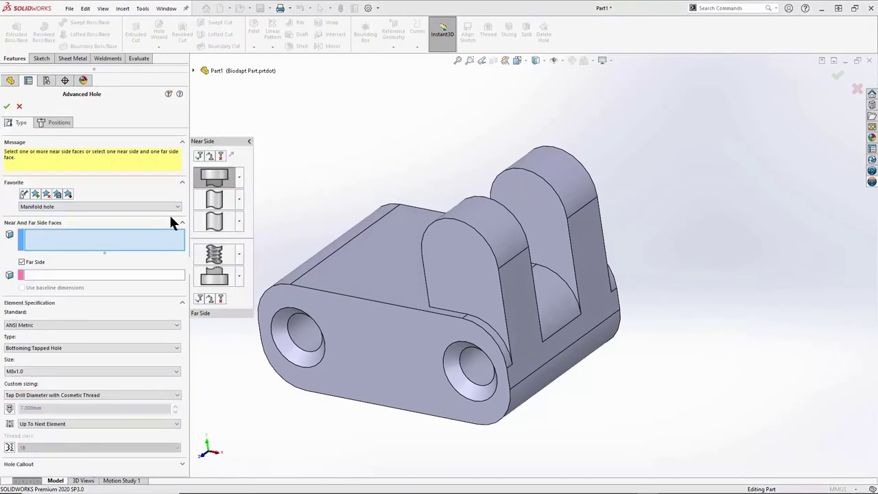
click(220, 183)
click(175, 208)
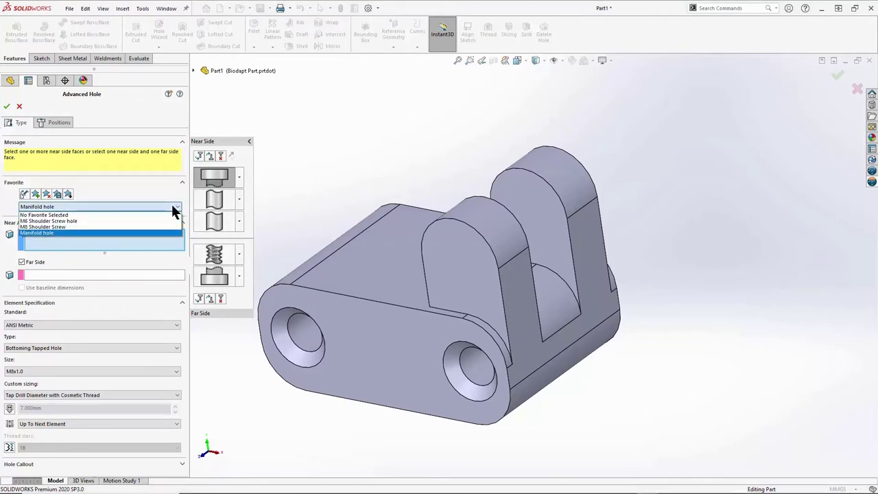
click(164, 226)
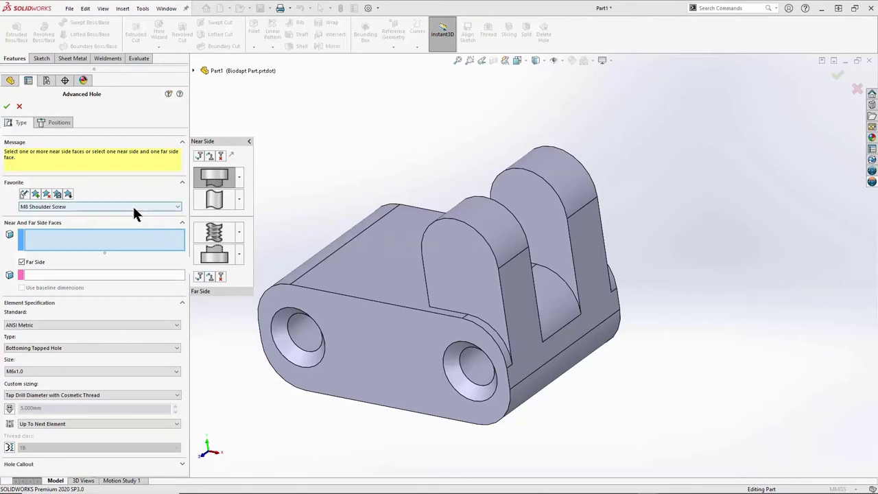
click(134, 207)
click(113, 226)
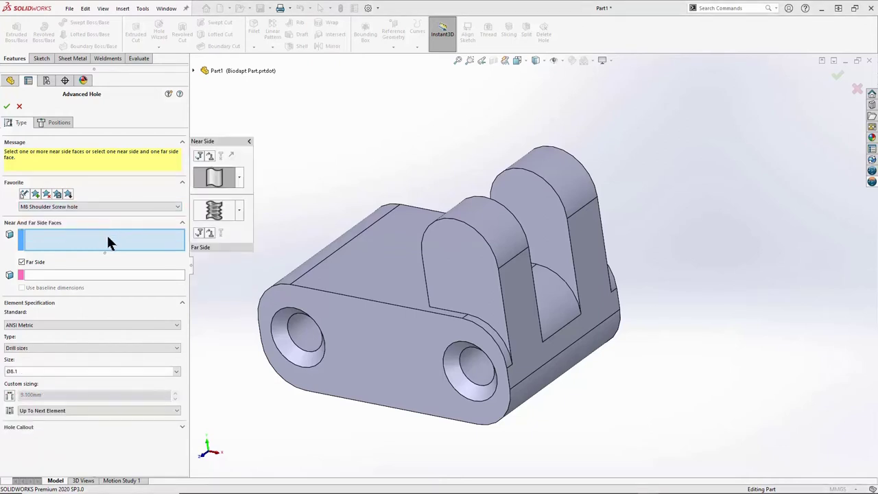
Step: Assign the front lug's outer face as the near side and the rear lug's outer face as the far side
click(449, 265)
click(170, 275)
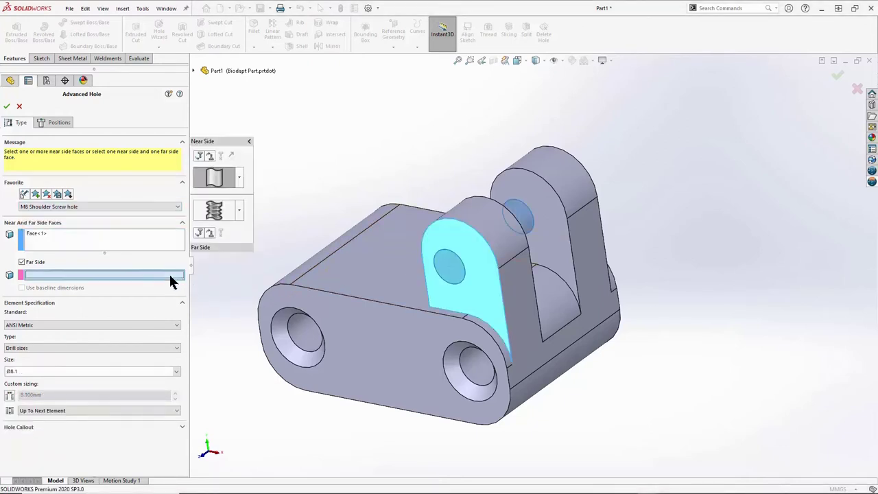
middle_drag(688, 281, 656, 238)
click(496, 244)
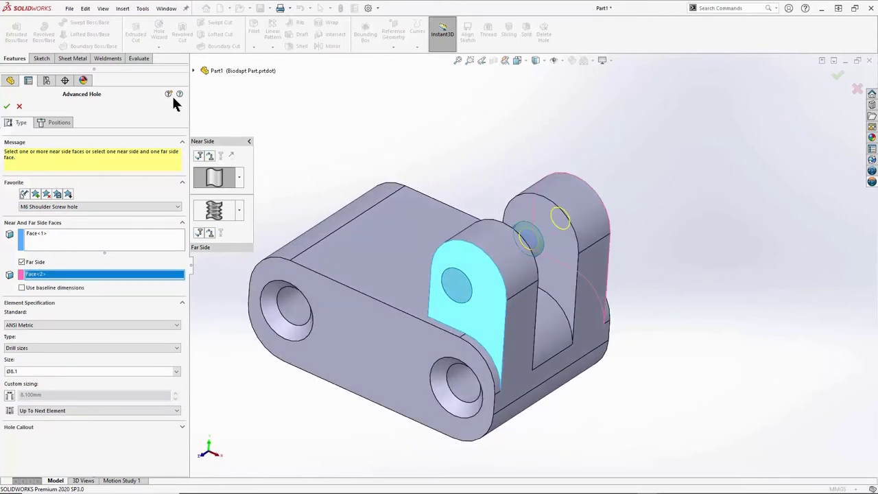
Step: Position the shoulder screw hole at the centre of the front lug's rounded top and create it
click(59, 122)
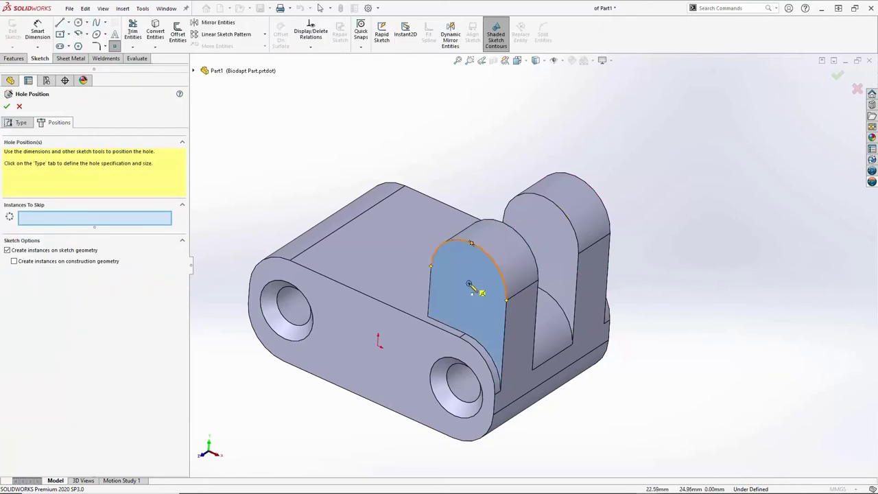
click(469, 286)
key(Return)
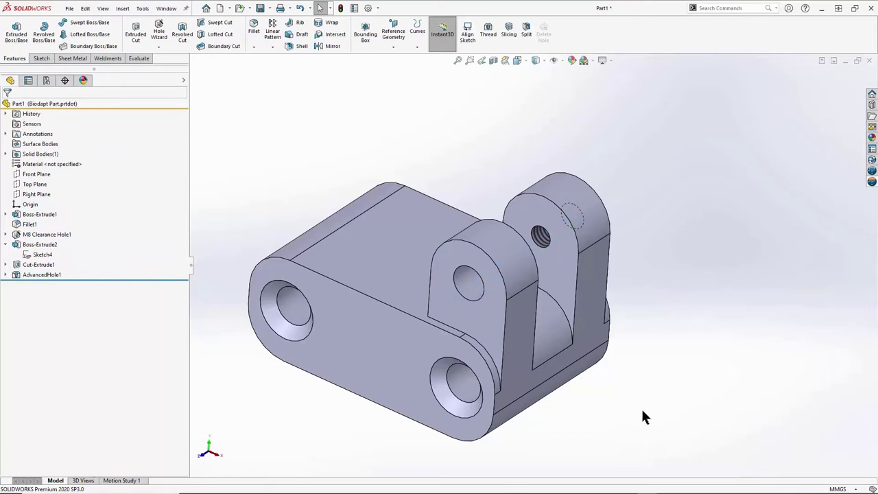
Step: Fillet the edges where the two lugs meet the block with a 2 mm radius
middle_drag(660, 394, 657, 395)
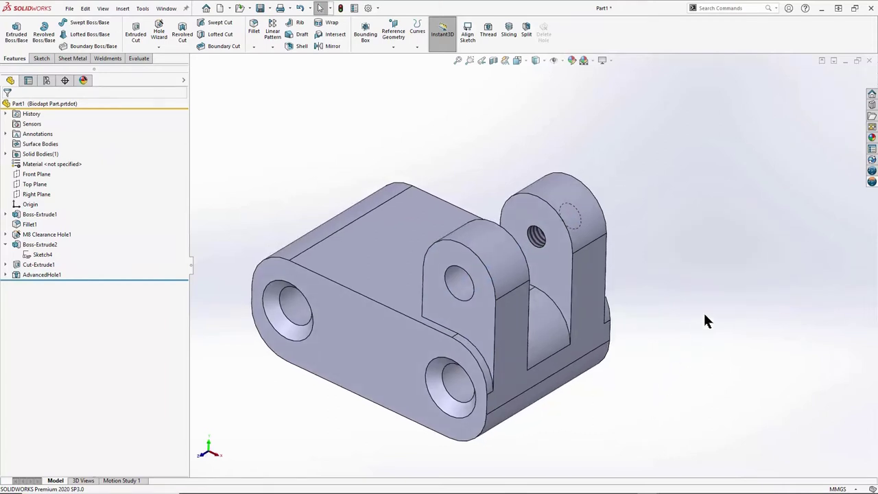
key(space)
click(496, 333)
key(s)
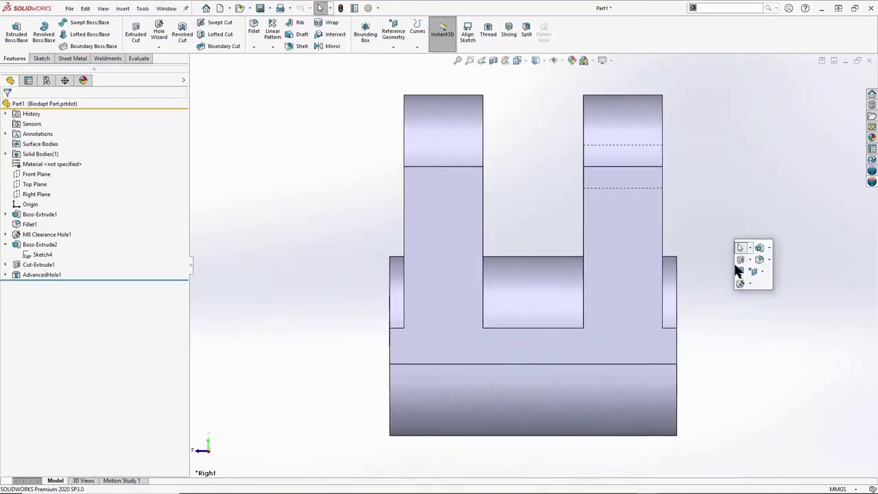
click(760, 262)
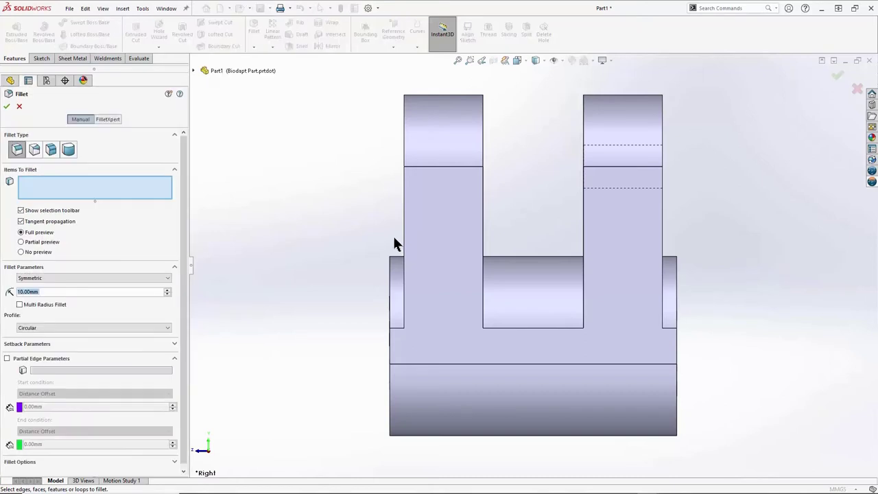
click(671, 310)
text(2)
key(Return)
click(7, 108)
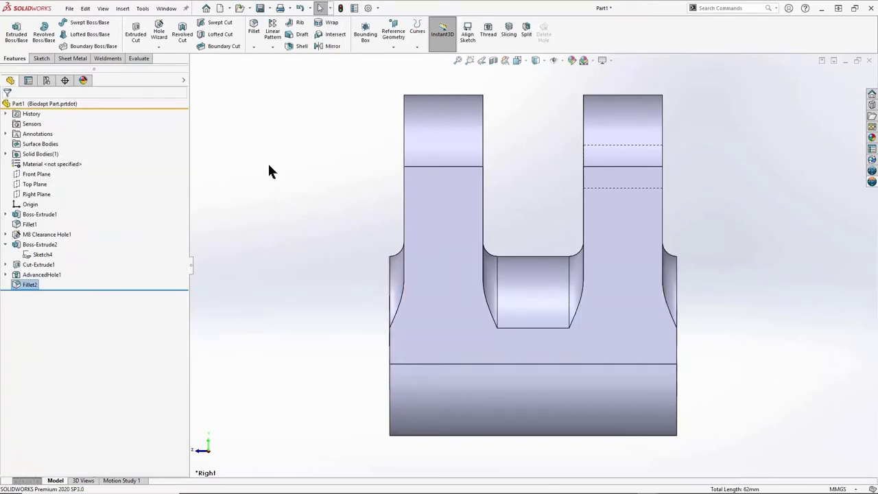
Step: Chamfer the edges of both lugs' rounded top faces by 1 mm at 45°
key(ctrl+7)
click(271, 172)
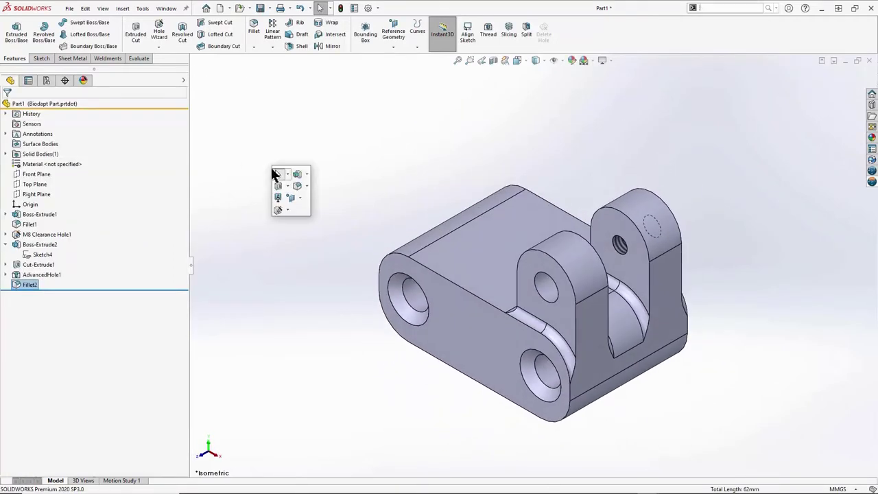
click(306, 186)
click(314, 205)
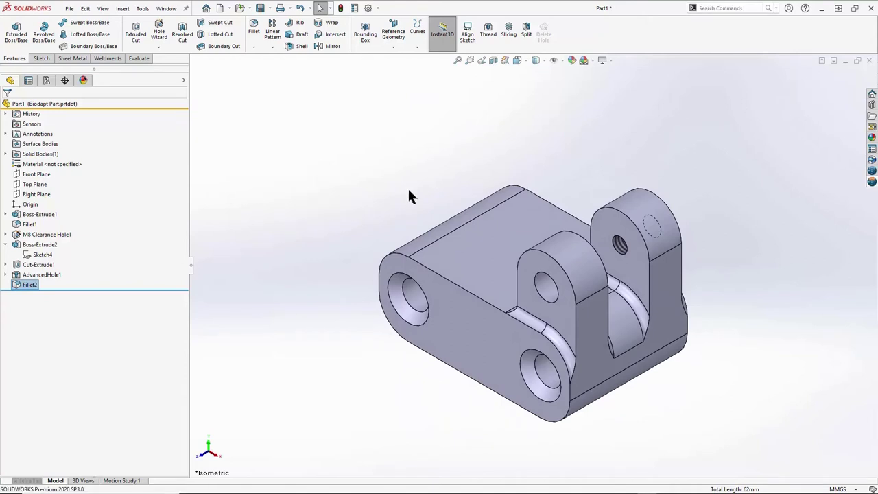
text(1.00mm)
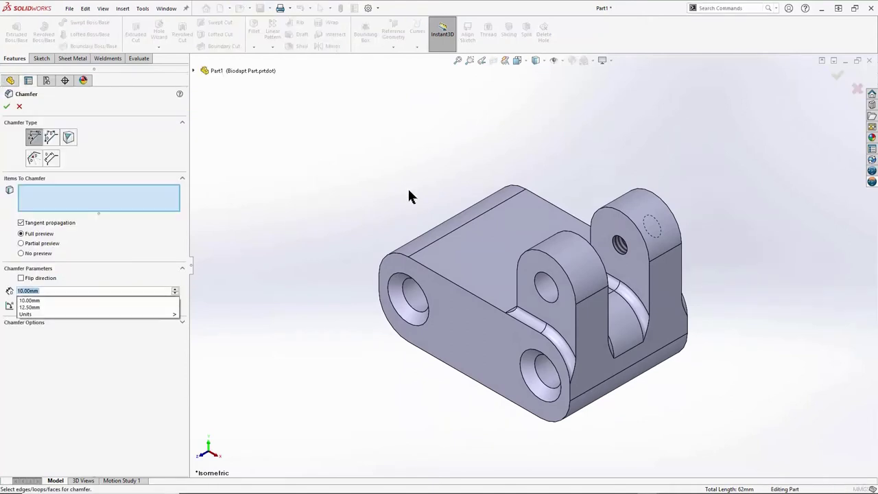
click(559, 252)
click(637, 206)
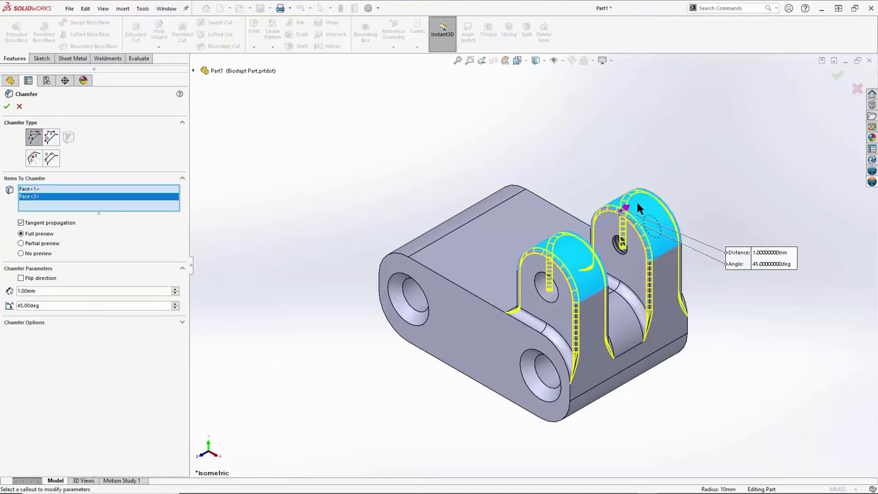
click(8, 107)
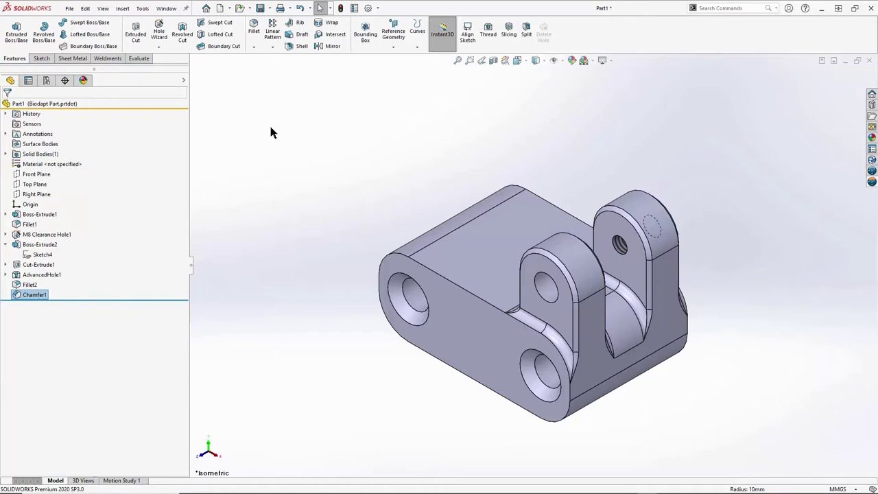
click(270, 127)
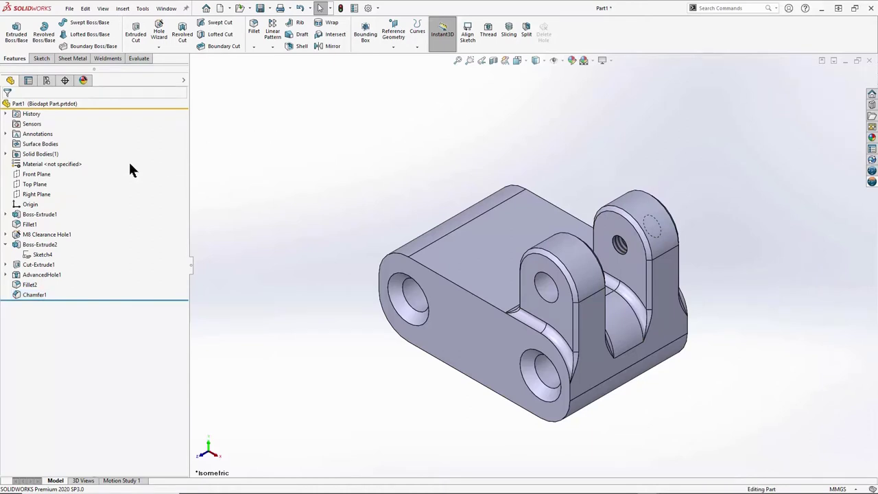
Step: Assign the aluminium material 6061 Alloy to the part
right_click(66, 164)
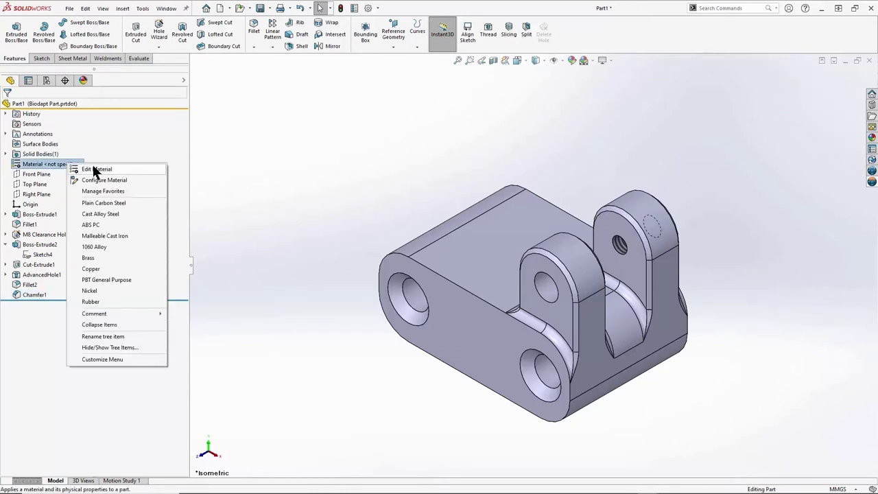
click(92, 169)
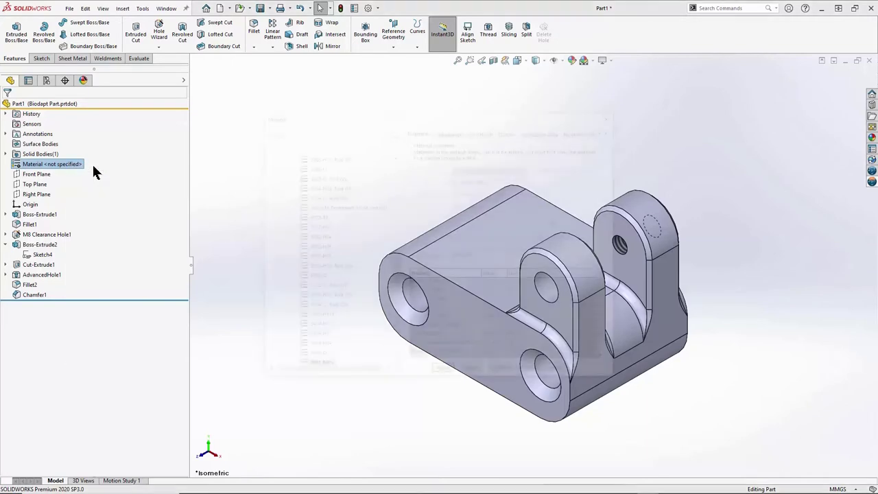
drag(395, 255, 397, 285)
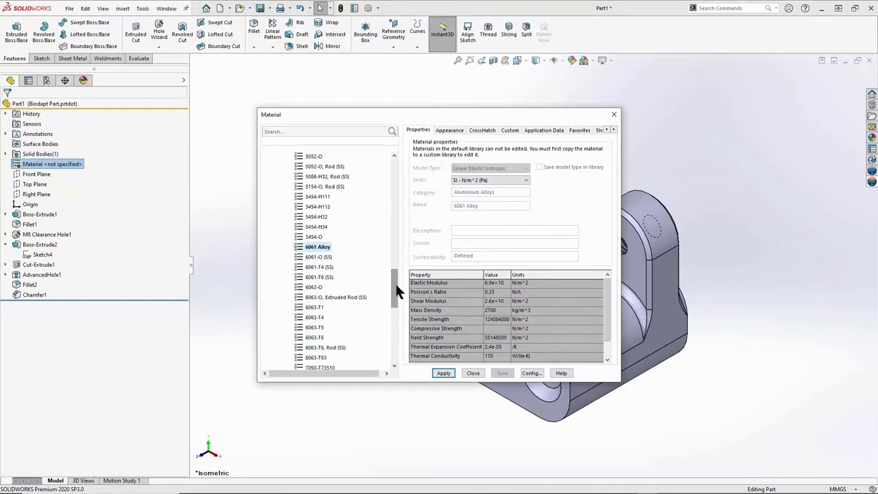
click(442, 374)
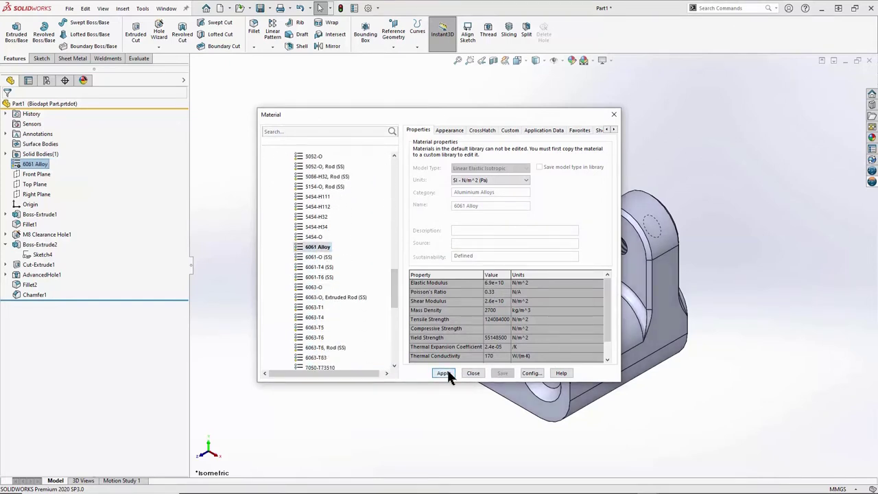
click(471, 372)
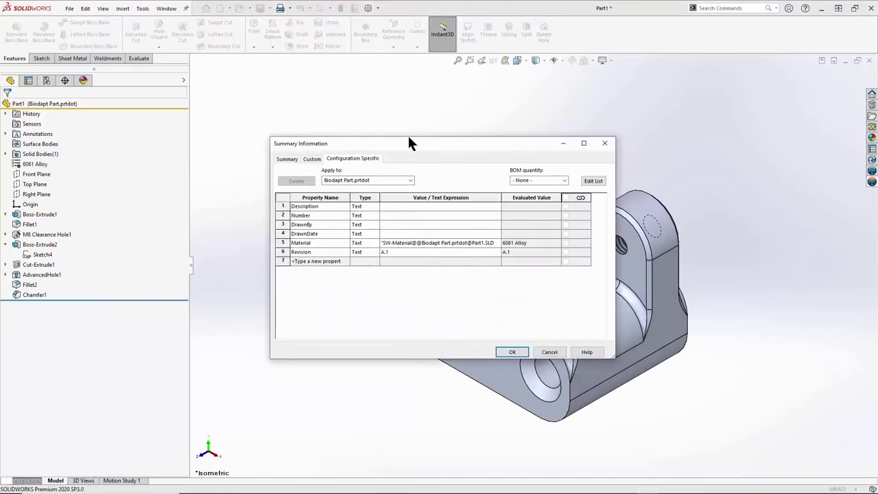
Step: Fill in the configuration properties: description Lower Bracket, number 17-900, the designer's name and the drawn date
click(417, 206)
text(Lower Bracket)
click(413, 217)
text(17-900)
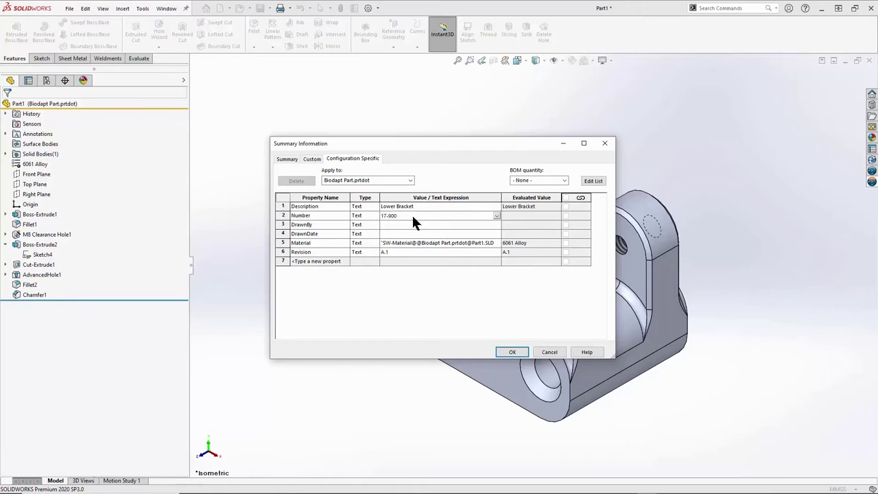
click(412, 224)
click(412, 233)
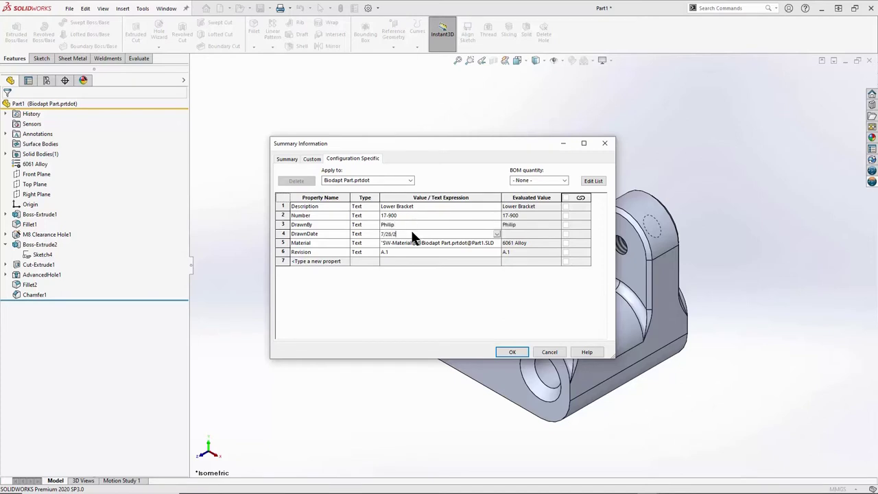
click(512, 352)
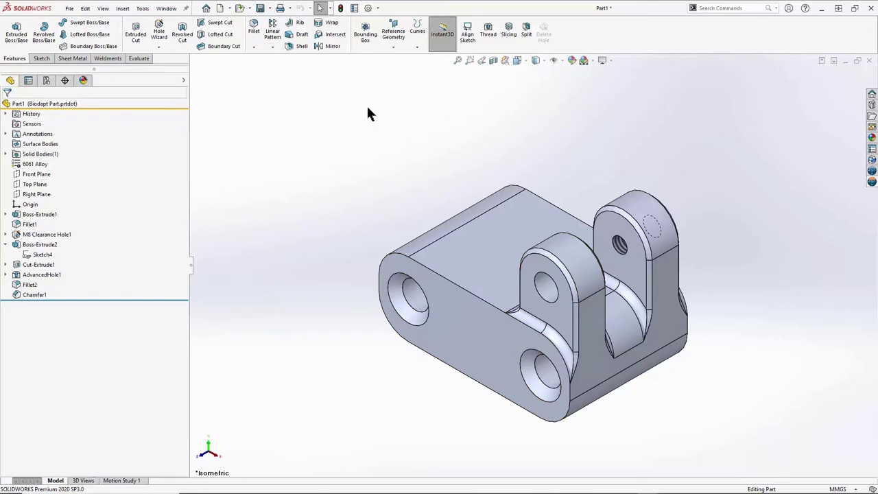
Step: Save the part as 17-900.SLDPRT in the 3DEXPERIENCE work folder, replacing the existing file
click(260, 8)
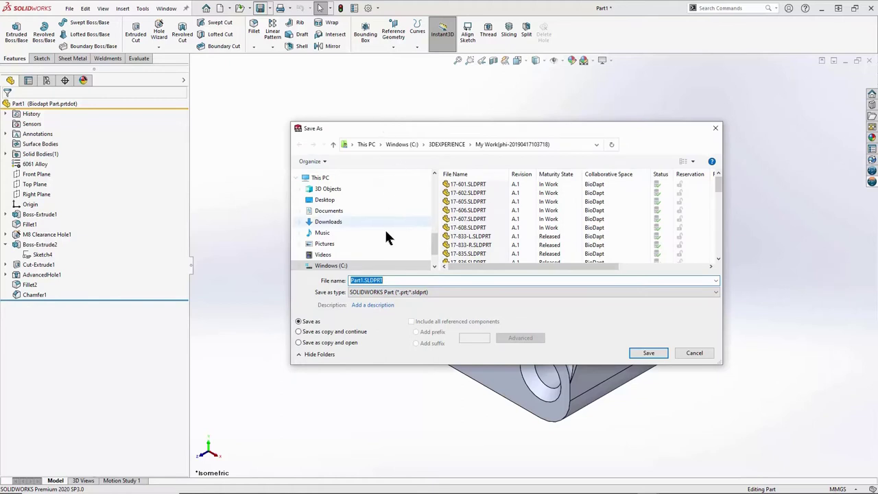
click(362, 280)
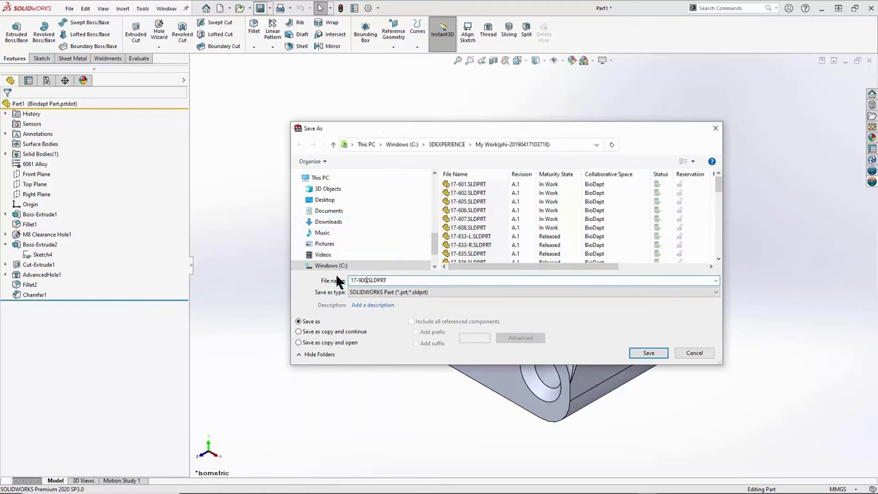
click(648, 353)
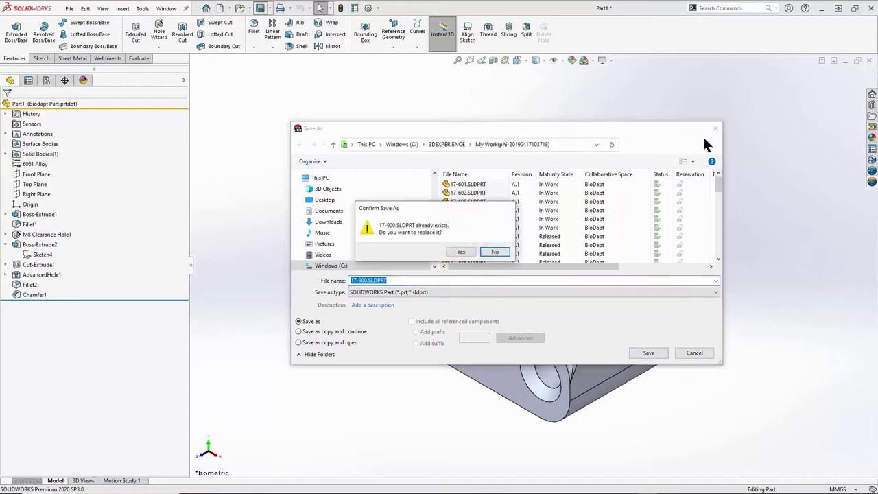
click(463, 252)
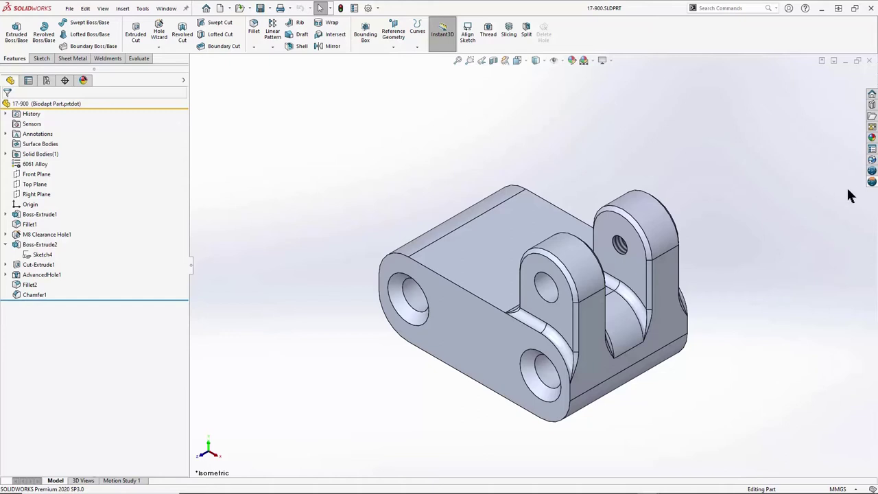
Step: Save part 17-900 from the current session to the BioDapt collaborative space on 3DEXPERIENCE
click(872, 182)
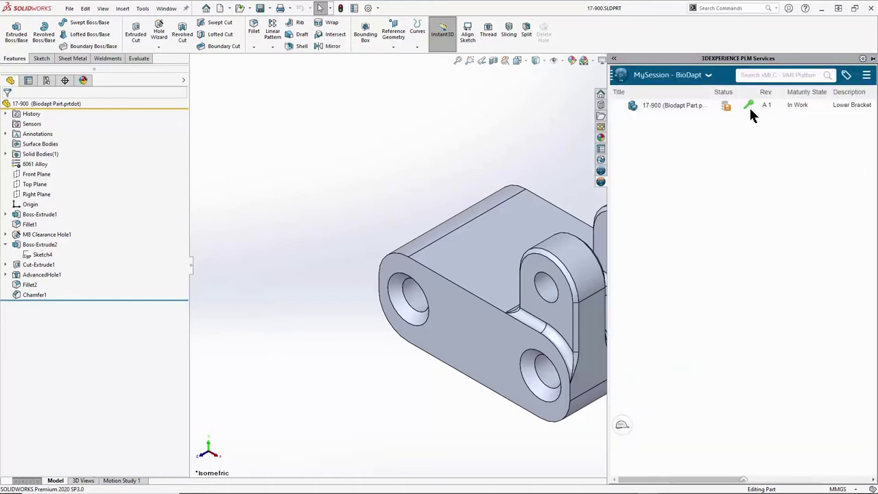
right_click(681, 108)
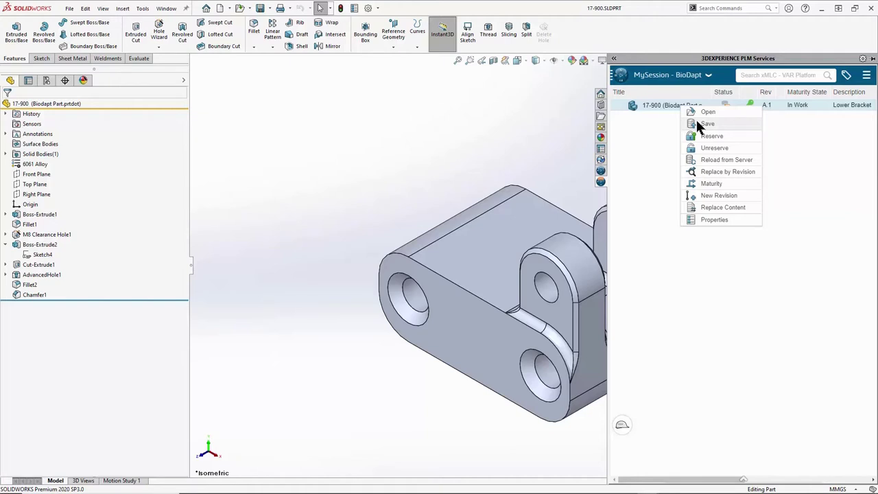
click(699, 125)
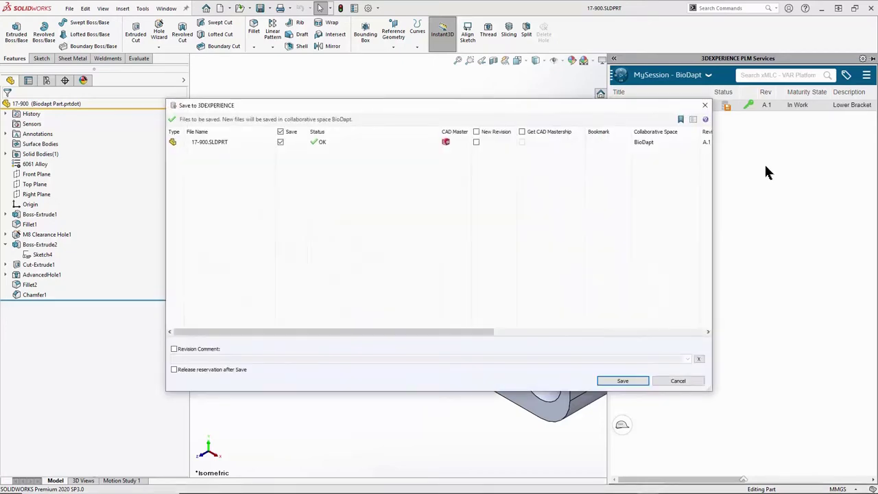
click(642, 379)
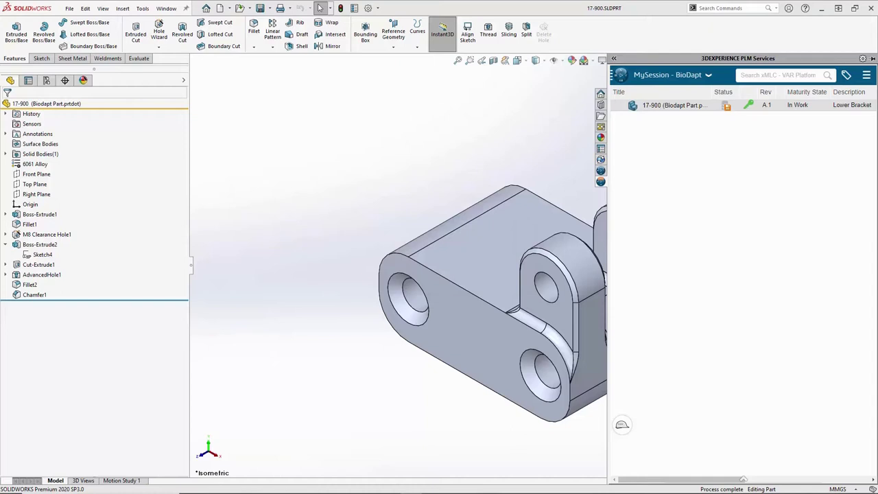
click(470, 136)
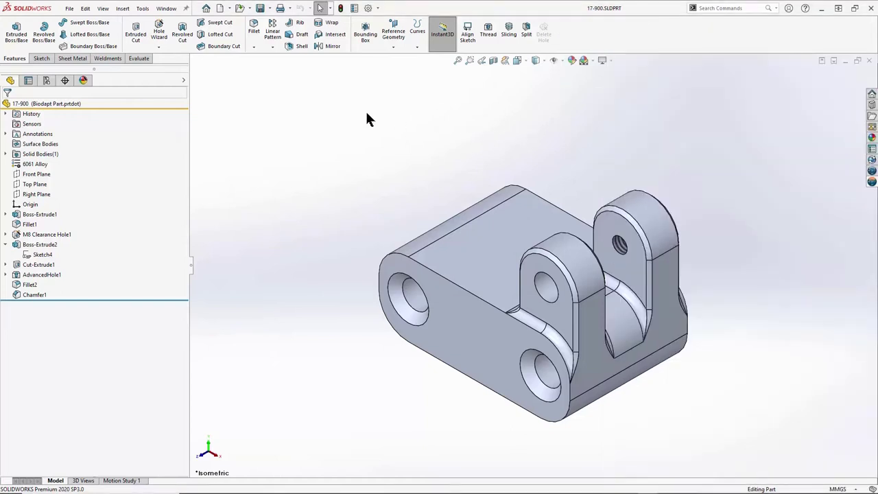
Step: Create a drawing from the part using the Biodapt C-SIZE template
click(71, 8)
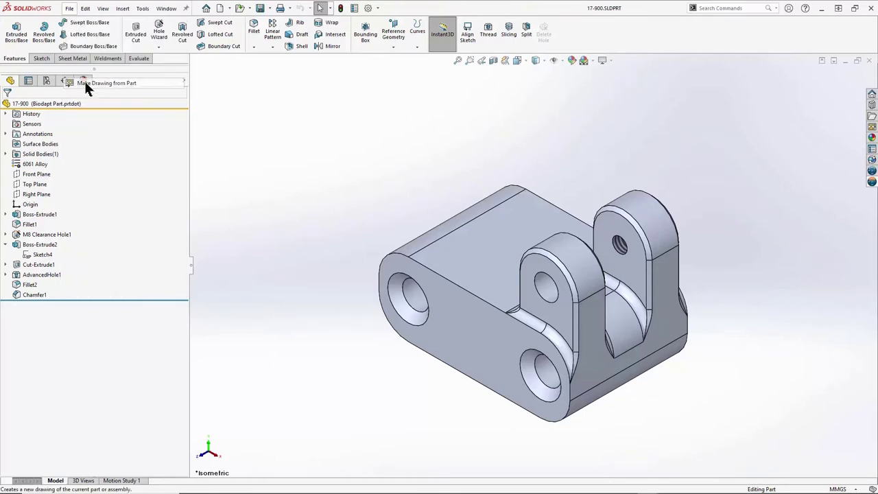
click(83, 82)
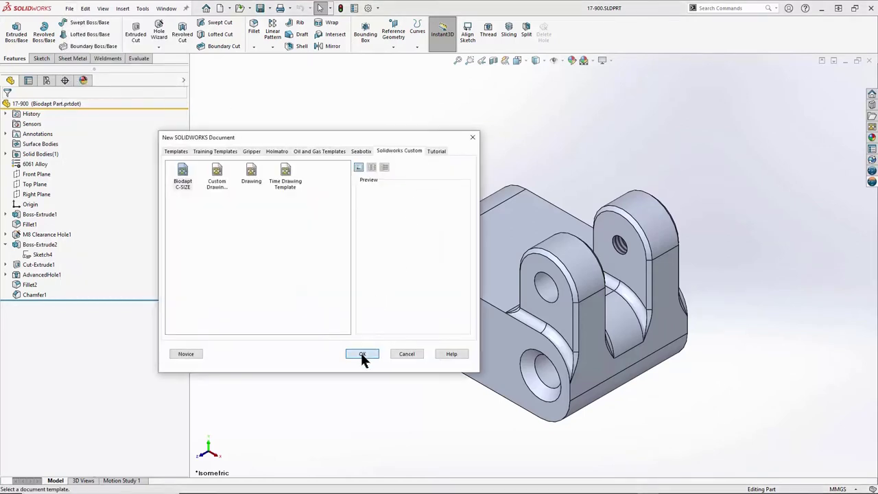
click(361, 353)
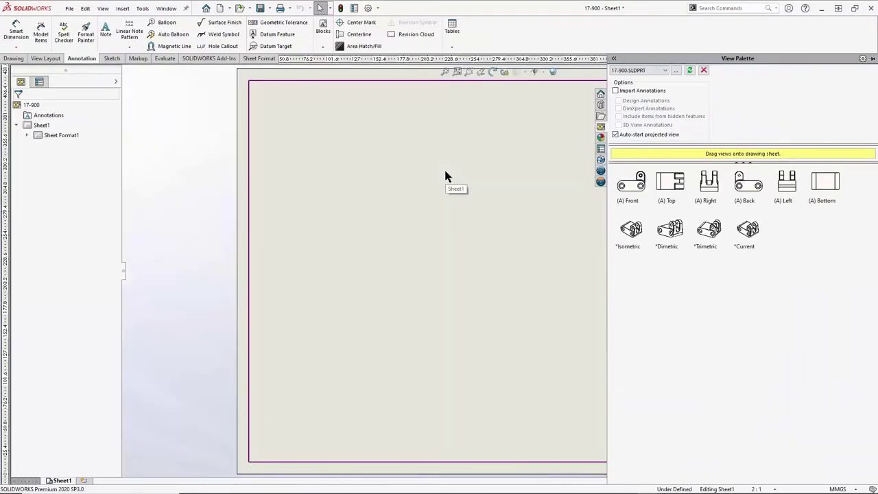
Step: Place the bracket's front view on the sheet with projected top, right and isometric views
click(624, 200)
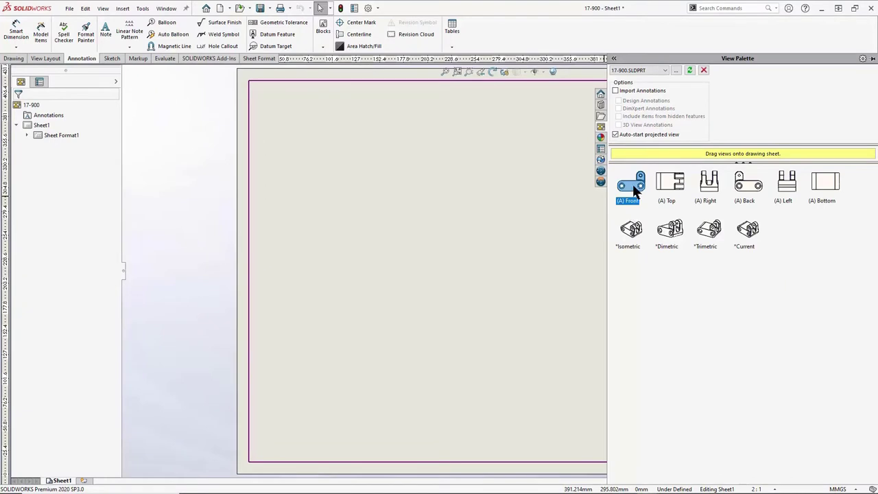
drag(632, 192, 403, 333)
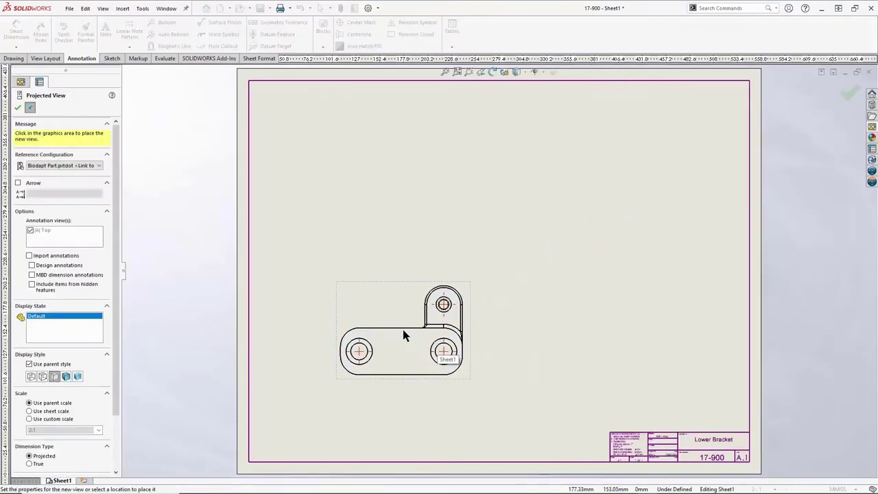
click(405, 173)
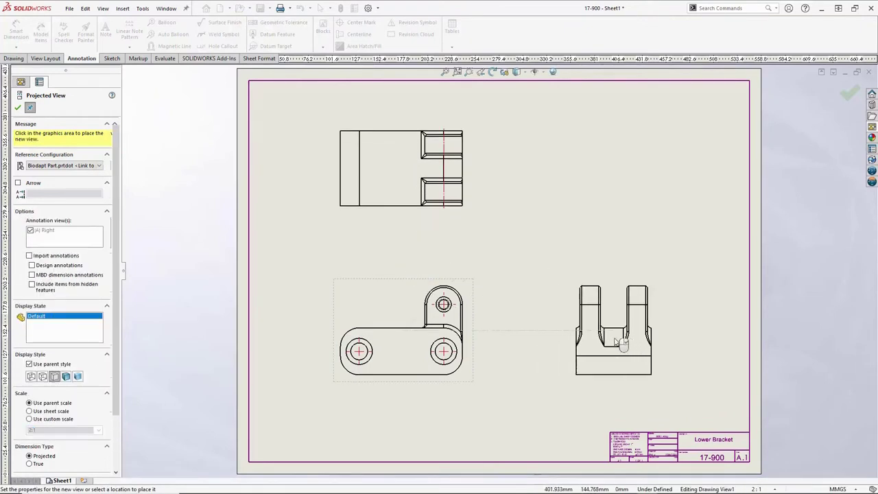
click(615, 343)
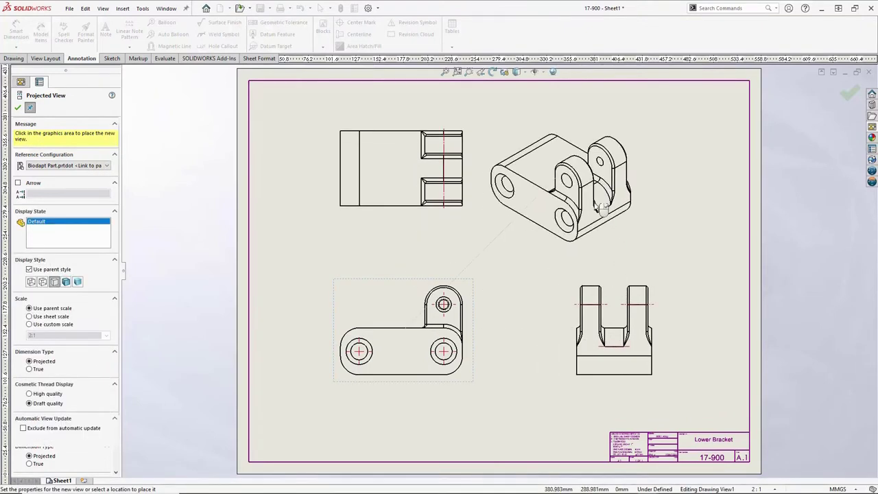
click(618, 148)
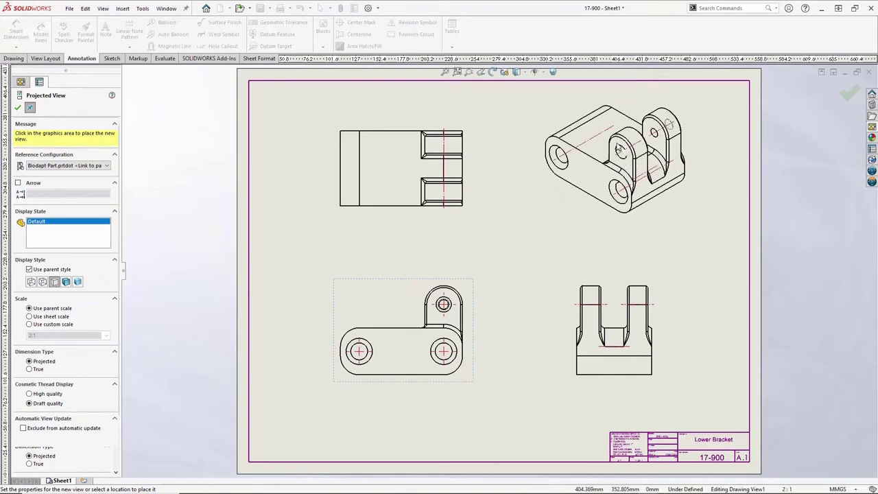
key(Escape)
Step: Delete the centre lines from the isometric view and display that view as Shaded With Edges
drag(537, 251, 699, 110)
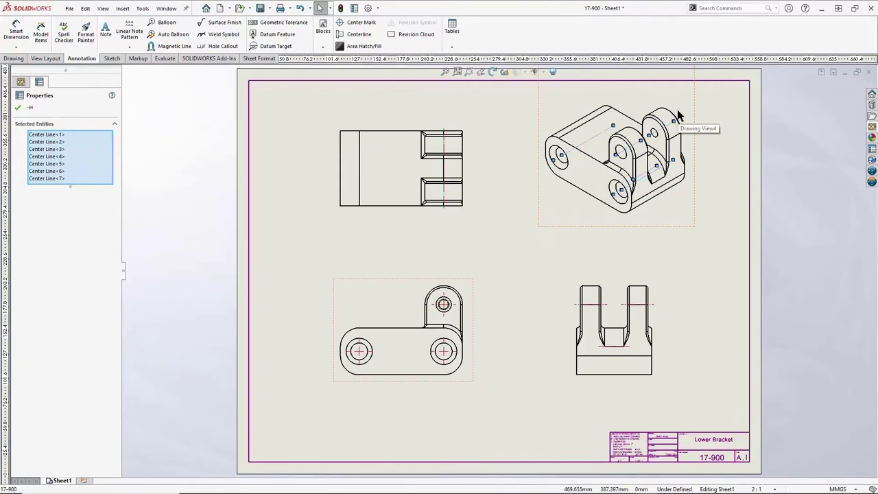
key(Delete)
click(626, 89)
click(519, 84)
click(517, 96)
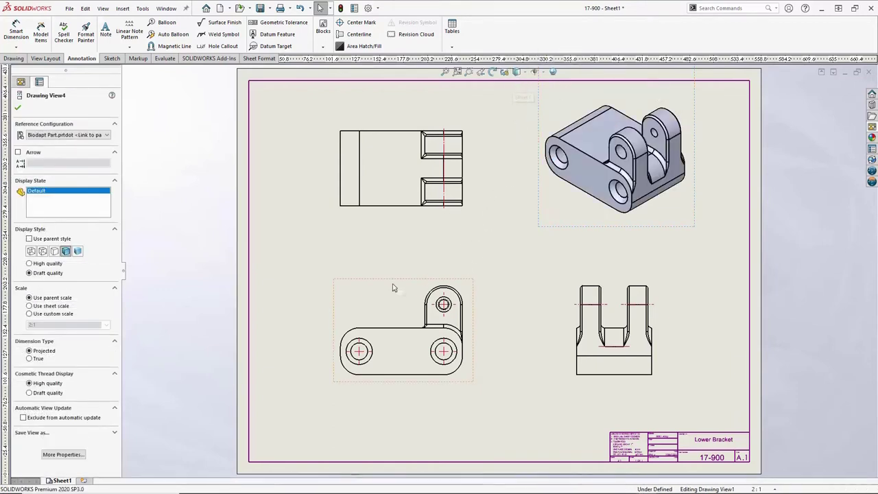
Step: Set the front view's display style to Hidden Lines Visible so the top and right views follow it
click(516, 72)
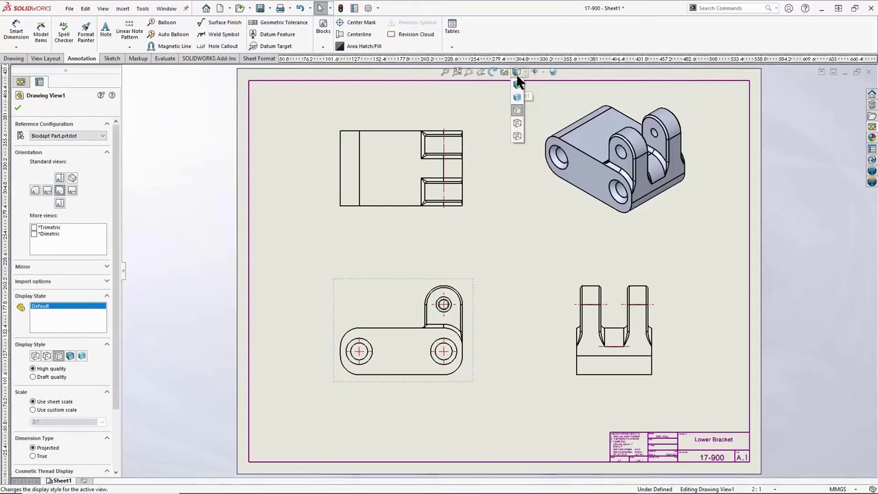
click(517, 124)
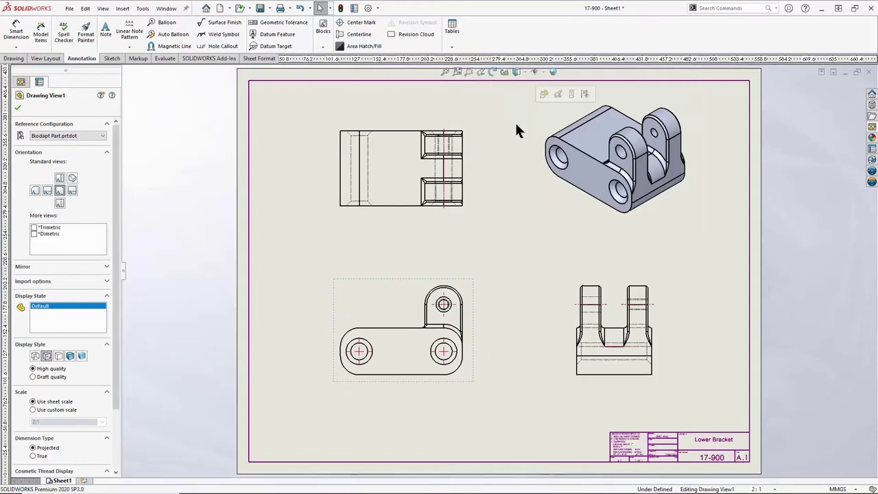
click(491, 224)
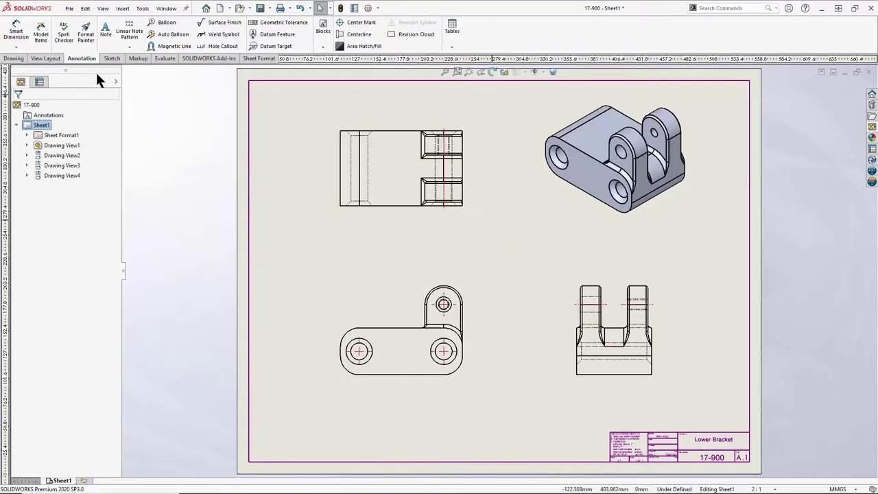
Step: Insert the entire model's dimensions and hole annotations into all drawing views with Model Items
click(43, 36)
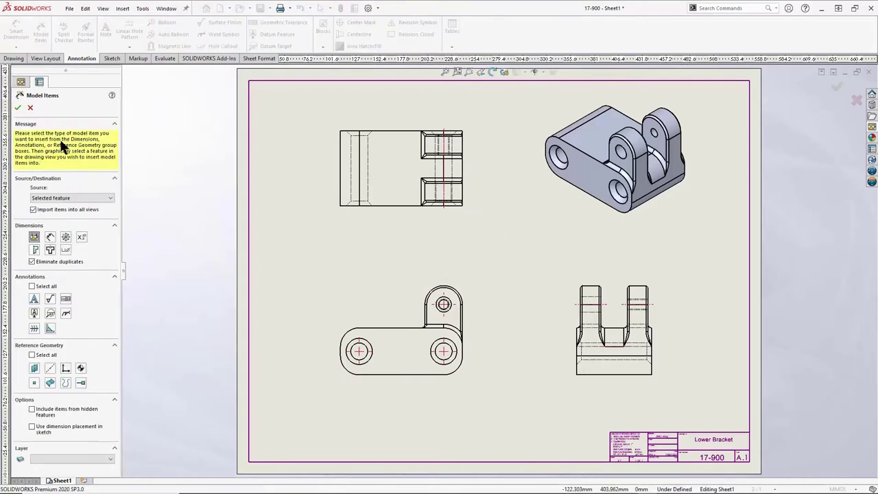
click(65, 198)
click(64, 208)
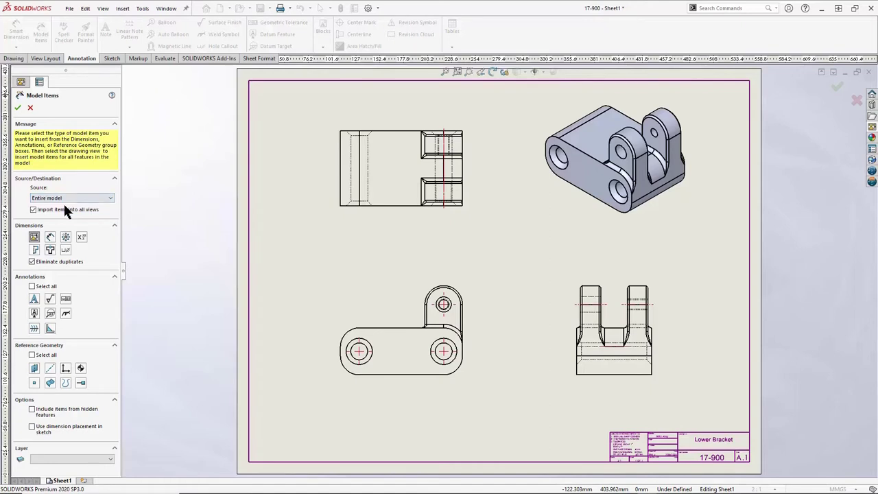
click(50, 250)
click(18, 108)
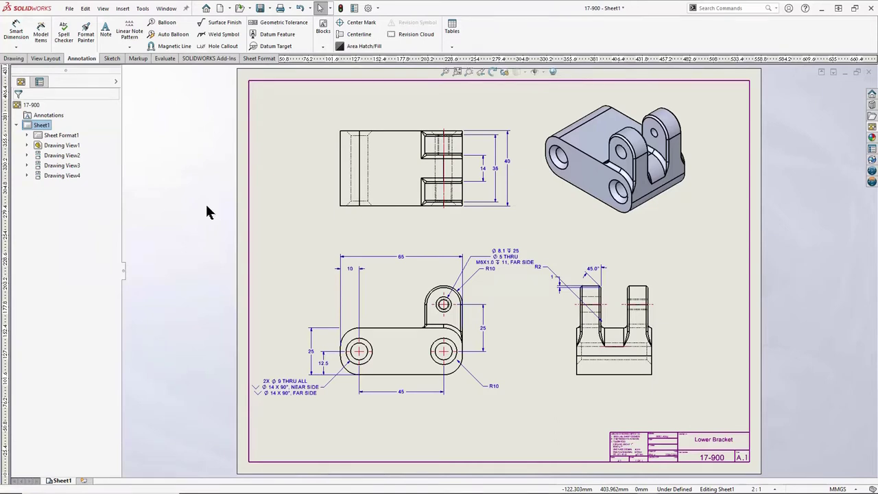
Step: Move the 65 length dimension to the top view, and rearrange the 10 dimension and both hole callouts around the front view
shift+drag(400, 256, 403, 229)
drag(342, 291, 350, 395)
drag(275, 384, 314, 277)
drag(512, 258, 396, 251)
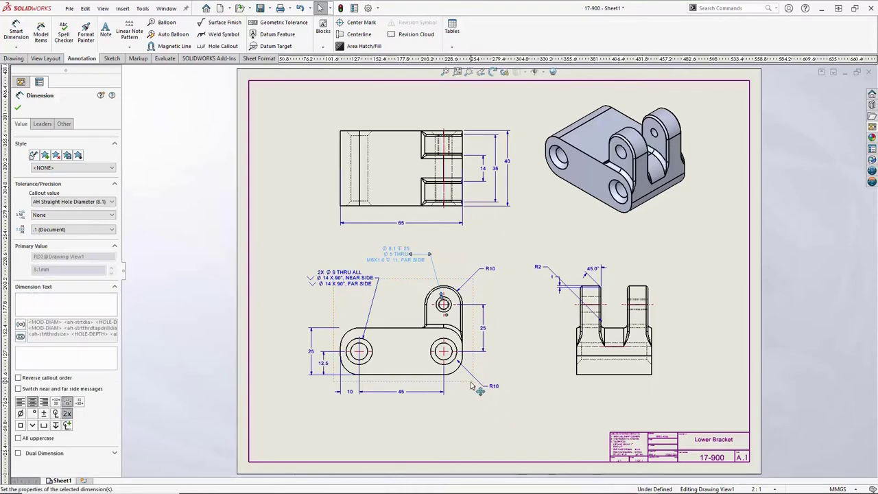
Step: Attach the block fillet's R10 leader to the lower corner arc in the front view and place its text outside the corner
scroll(470, 386, down, 3)
click(525, 313)
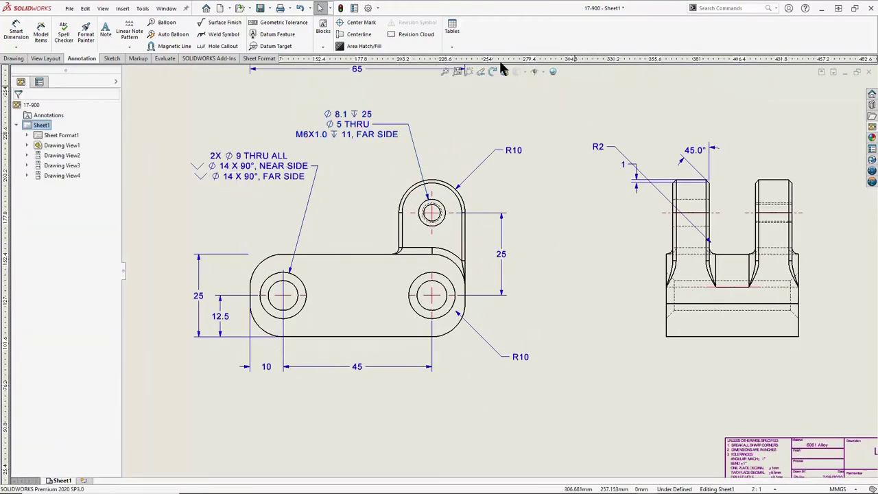
click(457, 313)
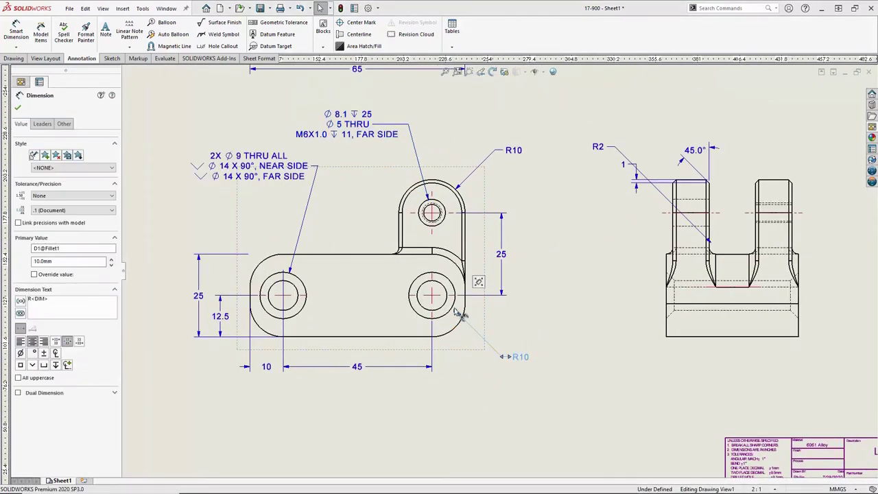
drag(458, 317, 460, 330)
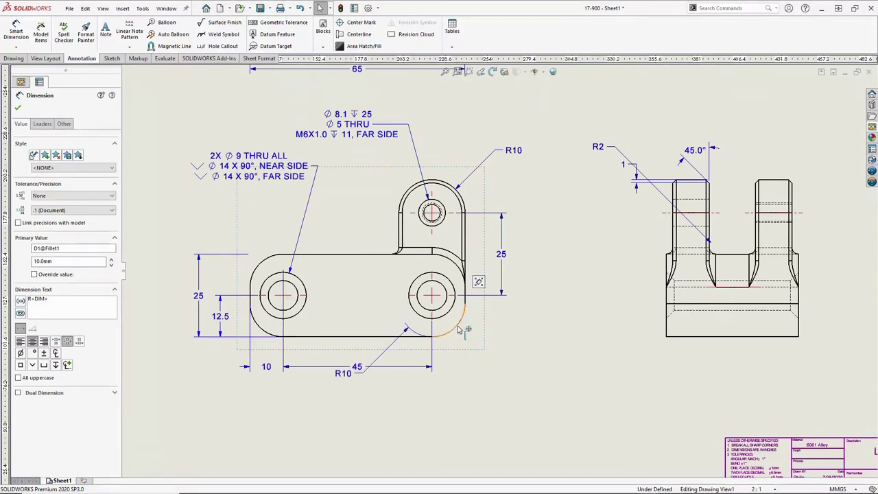
drag(353, 376, 508, 358)
click(613, 246)
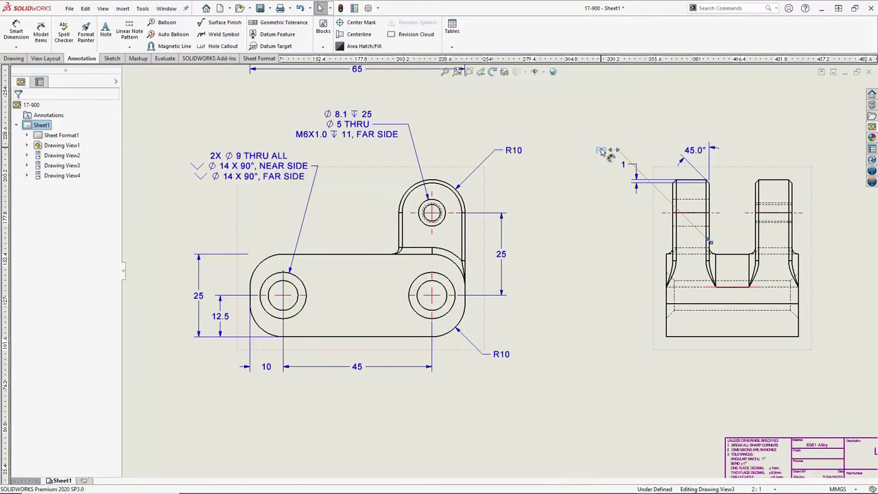
Step: Reposition the R2 fillet dimension beside the block in the right view and delete the 1 and 45.0° chamfer dimensions
click(602, 150)
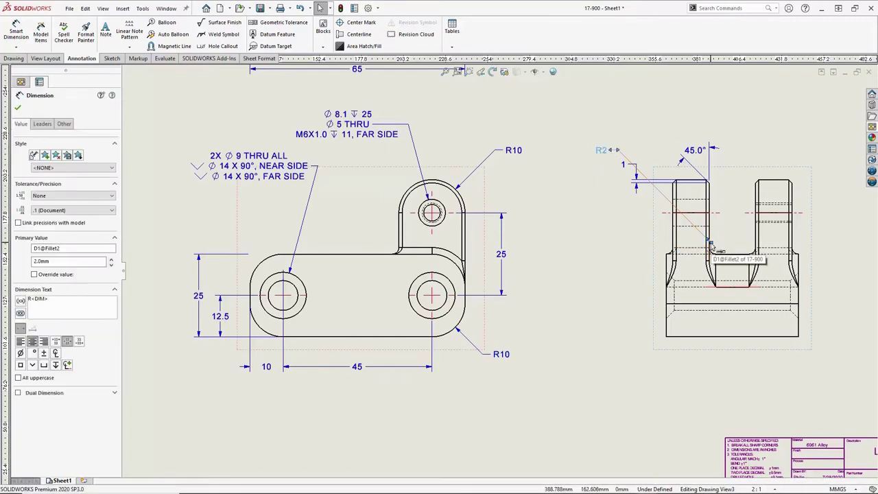
drag(601, 150, 623, 234)
drag(595, 121, 730, 203)
key(Delete)
Step: Try to add a chamfer dimension to the left arm's upper outer corner in the right view, and remove it
key(s)
click(767, 207)
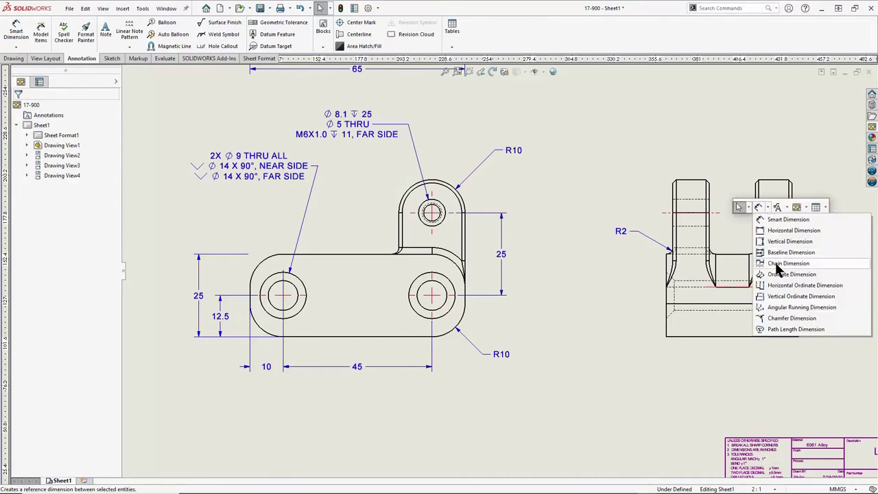
click(791, 318)
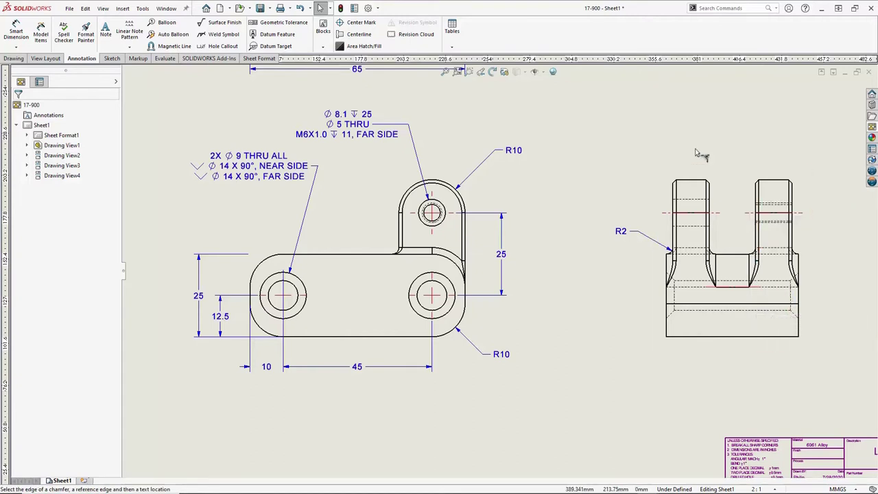
click(675, 181)
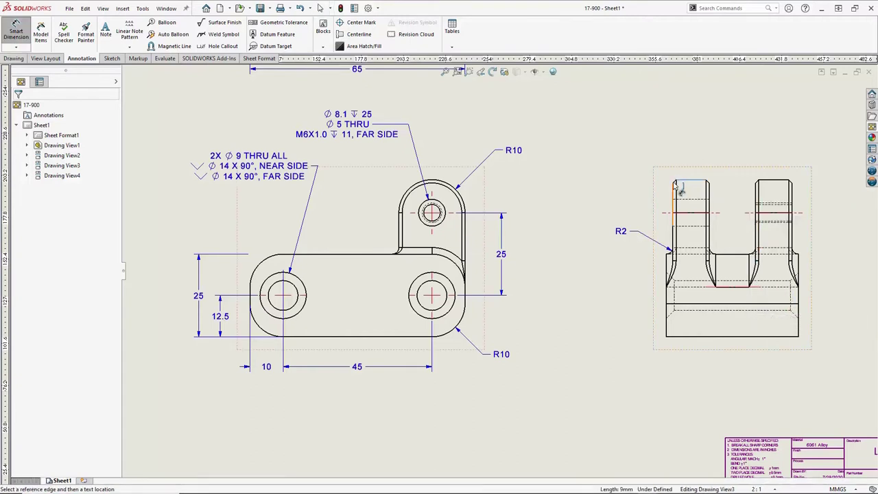
click(673, 184)
click(673, 180)
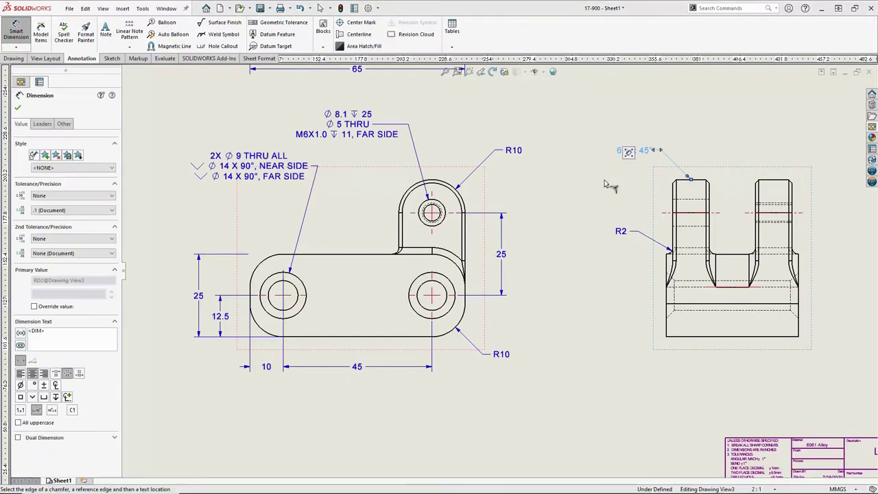
key(Escape)
click(638, 150)
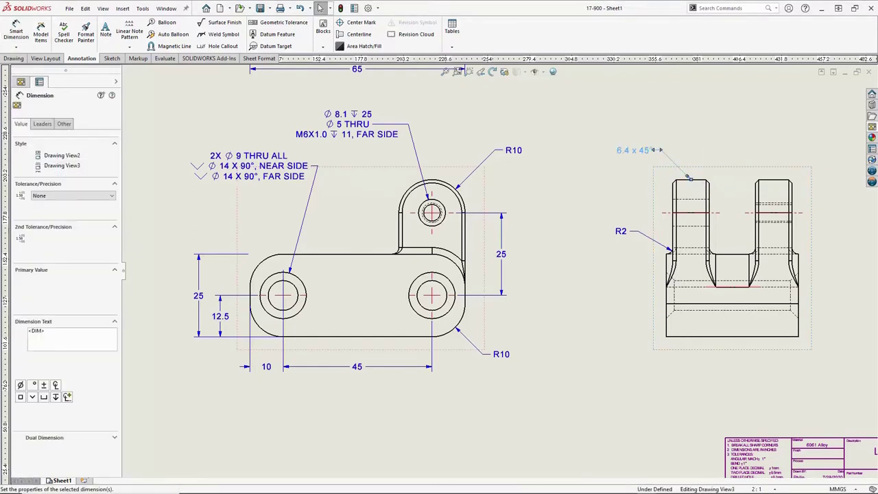
drag(675, 187, 593, 131)
Step: Add a chamfer dimension to the left arm's upper outer corner in the right view, with its text up and left of the arm
click(594, 132)
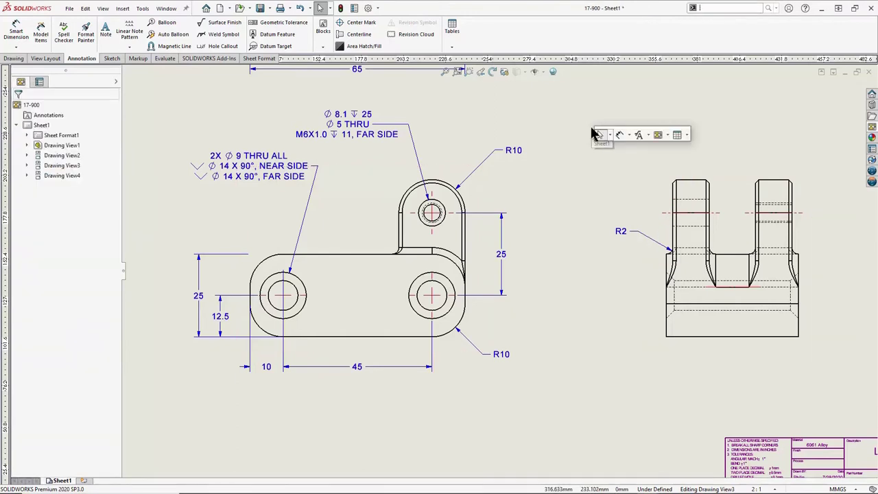
click(629, 135)
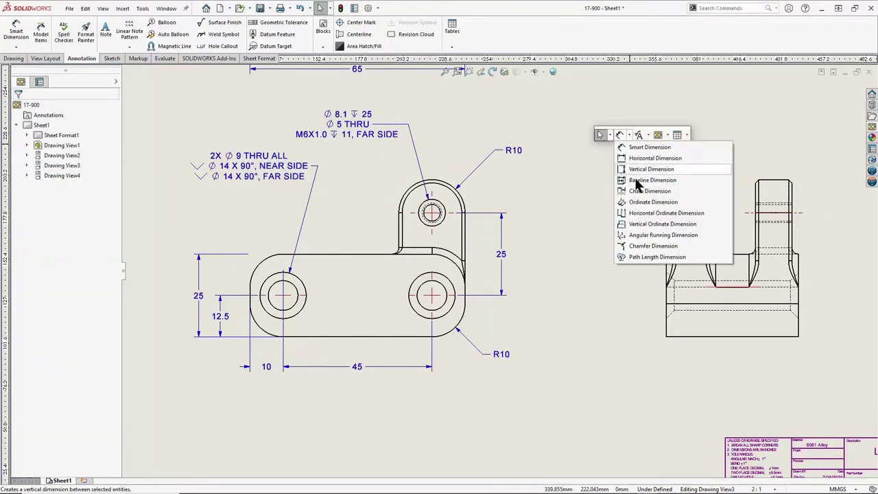
click(672, 245)
click(674, 182)
click(672, 190)
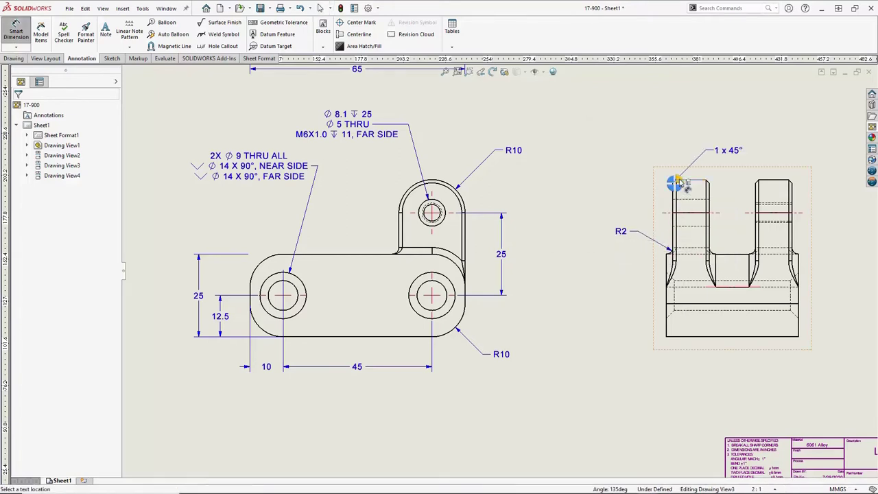
click(568, 191)
key(Escape)
Step: Examine the title block's material, description, part number and revision, and return to the whole sheet
key(f)
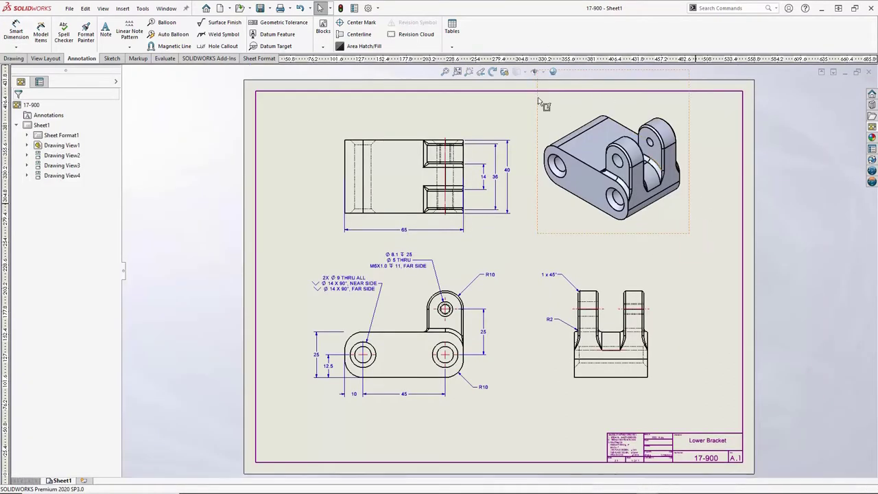
click(468, 72)
drag(588, 420, 756, 474)
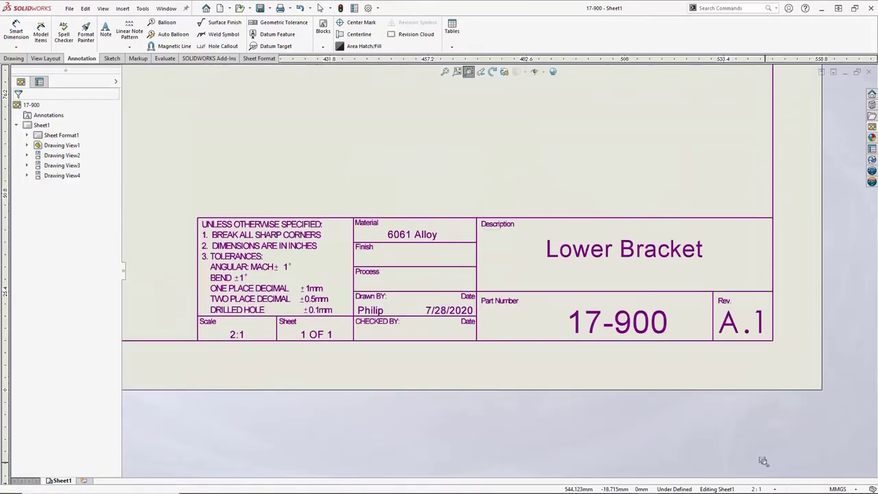
key(Escape)
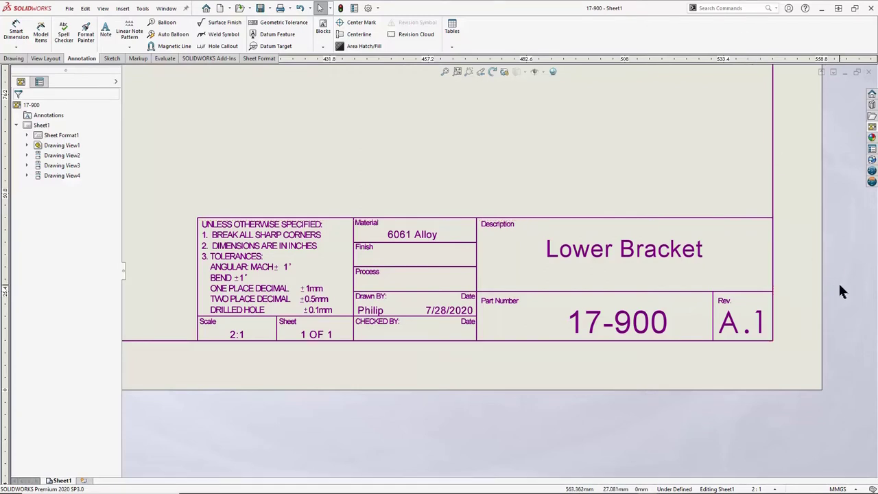
key(f)
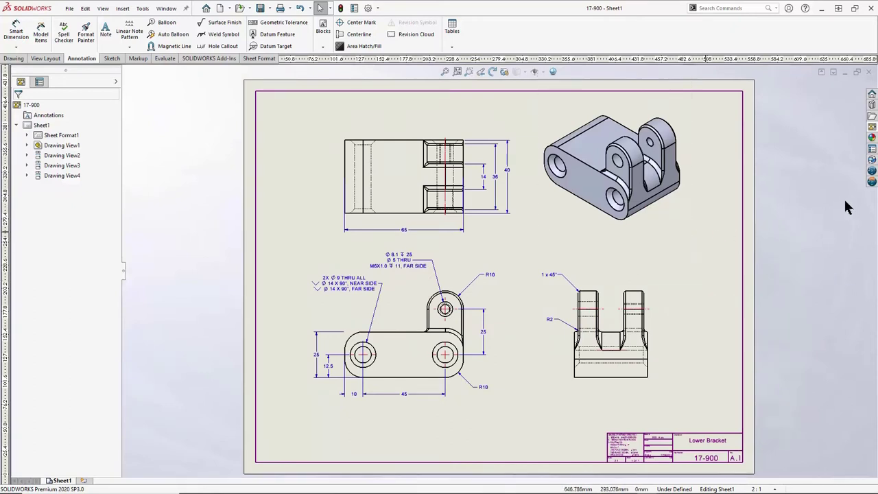
Step: Search 3DEXPERIENCE for "lower bracket" and open the released physical product 17-899
click(871, 181)
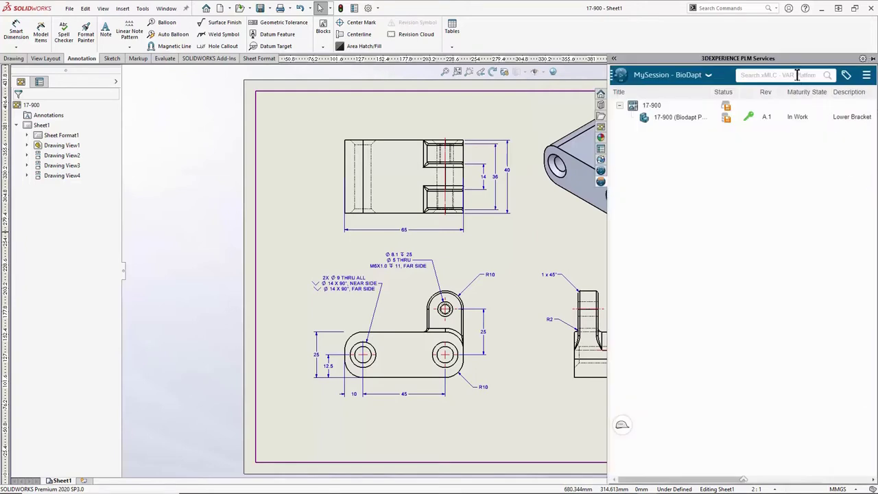
click(797, 75)
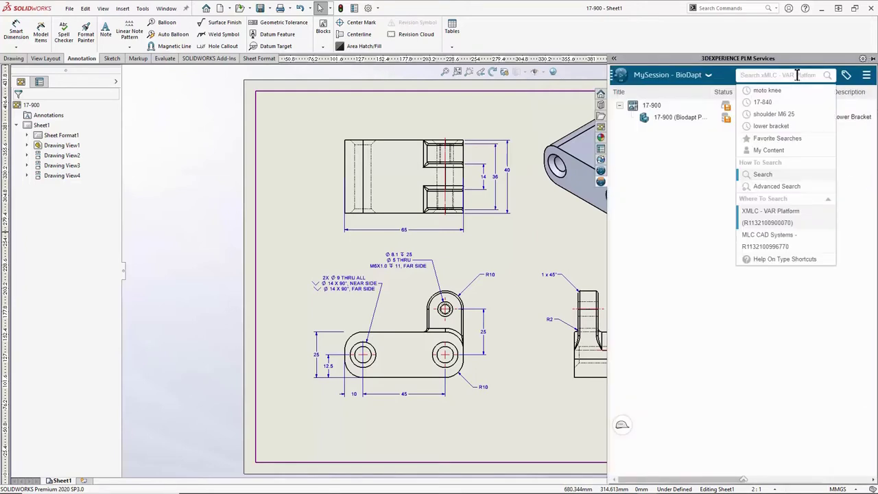
text(loer)
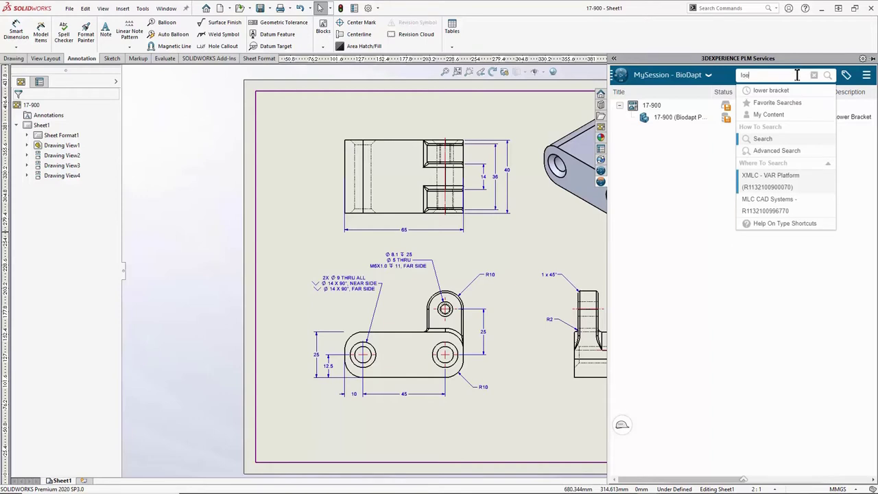
text(wer brack)
click(775, 90)
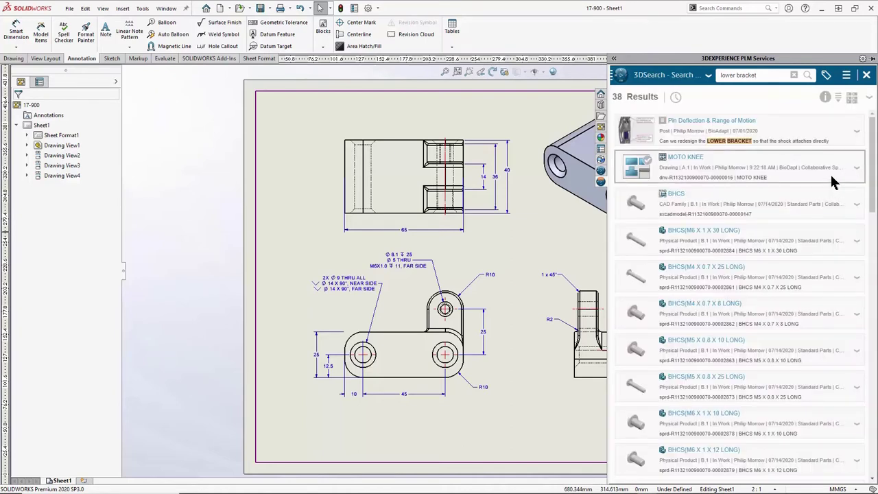
drag(875, 161, 875, 423)
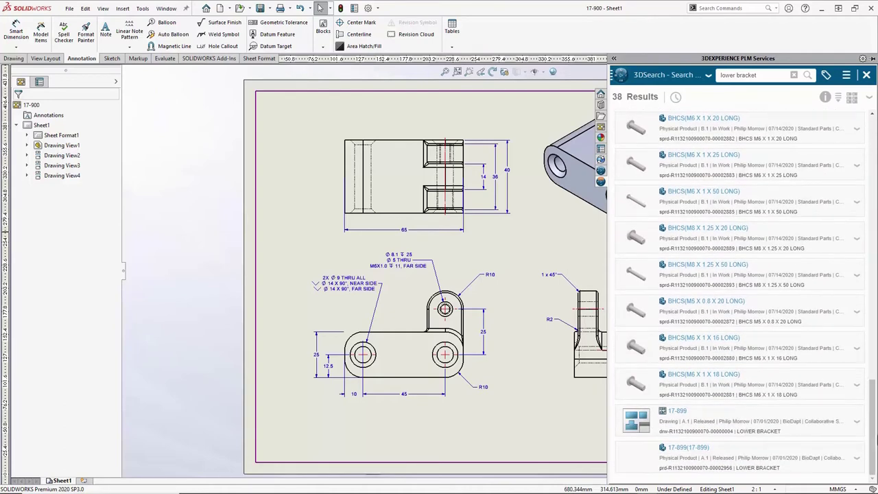
click(715, 460)
mouse_move(590, 296)
mouse_down()
mouse_move(588, 102)
mouse_move(558, 27)
mouse_move(548, 38)
mouse_up()
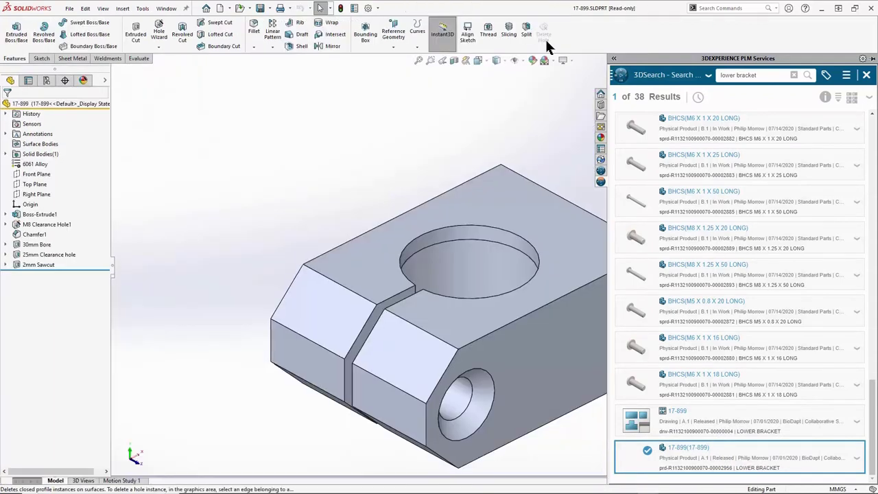
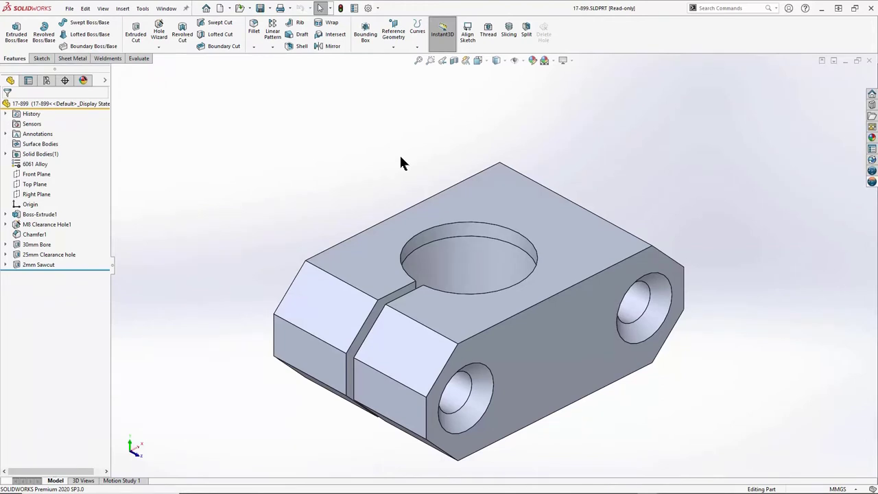
Step: Switch to part 17-900, float its window to the right of 17-899 with the feature tree hidden, and show the block's underside
key(ctrl+Tab)
key(ctrl+Tab)
key(Escape)
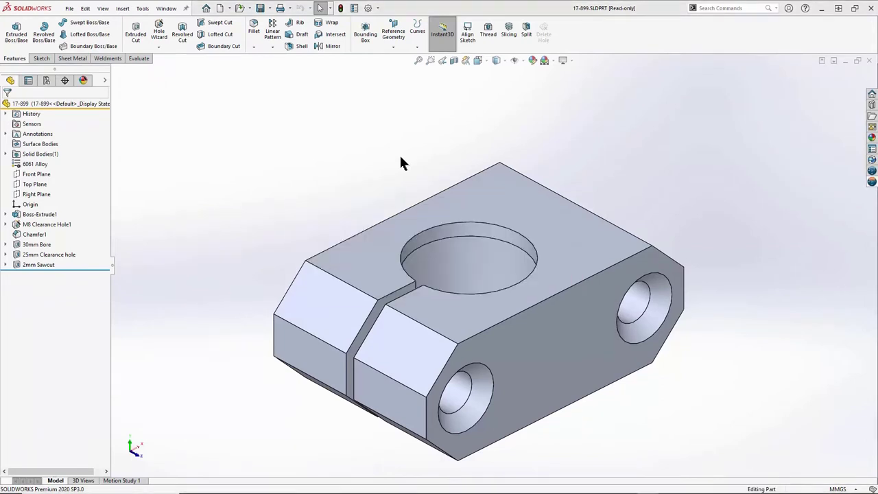
key(ctrl+Tab)
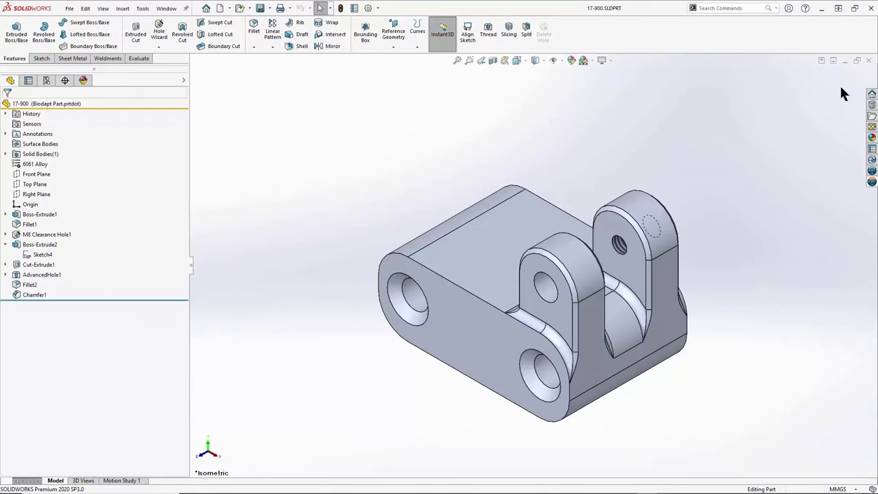
click(857, 61)
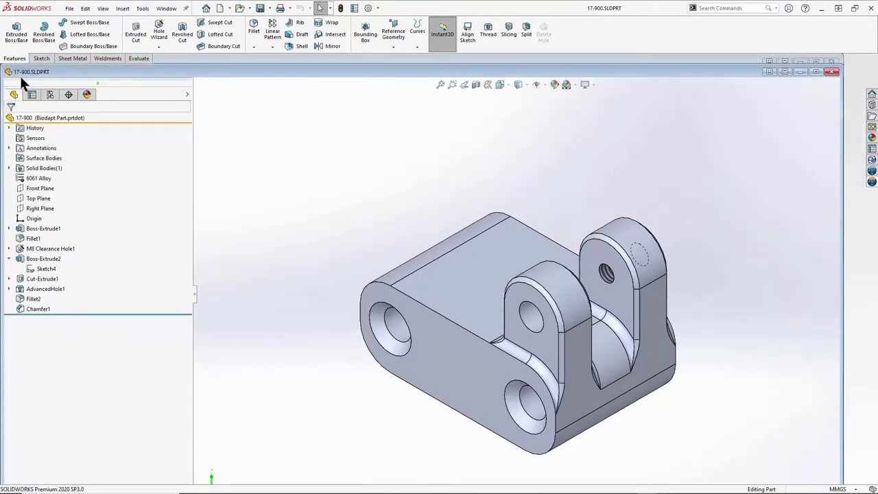
drag(6, 67, 498, 66)
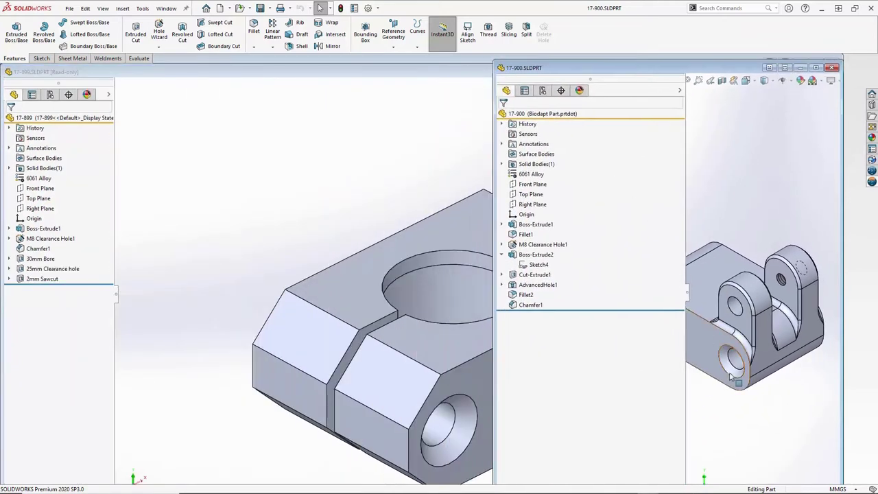
drag(686, 296, 497, 296)
middle_drag(721, 405, 644, 350)
Step: Narrow the 17-899 window and widen 17-900 so both parts sit side by side, with 17-900's feature tree shown and 17-899 active
click(420, 323)
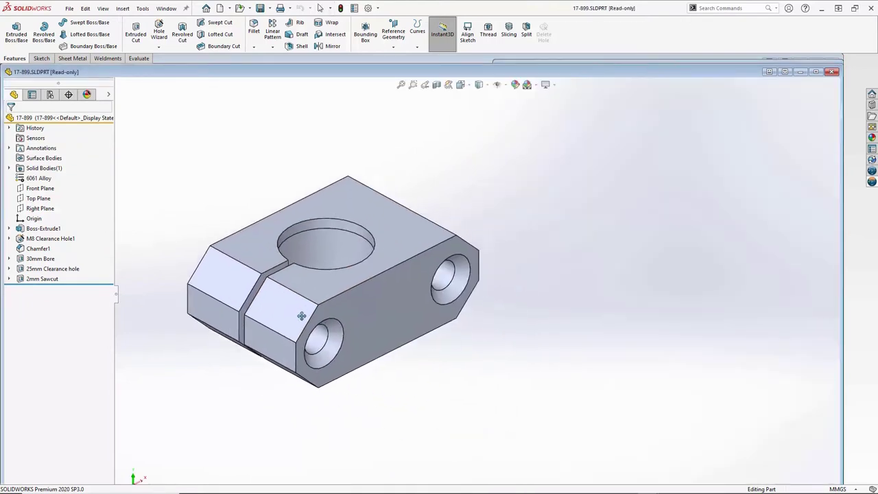
middle_drag(301, 315, 302, 226)
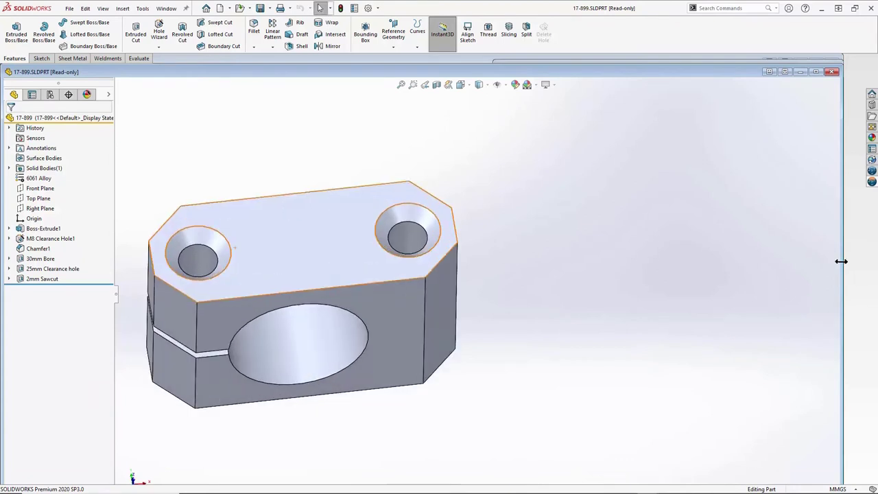
drag(841, 261, 431, 264)
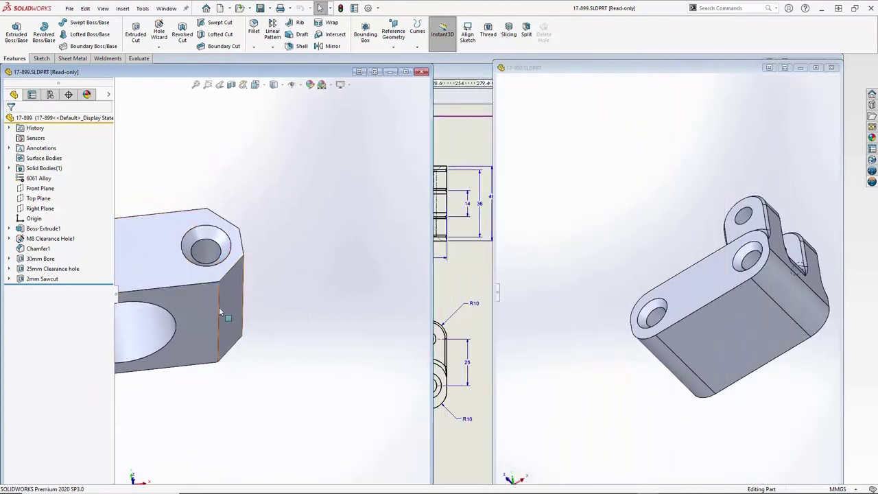
key(f)
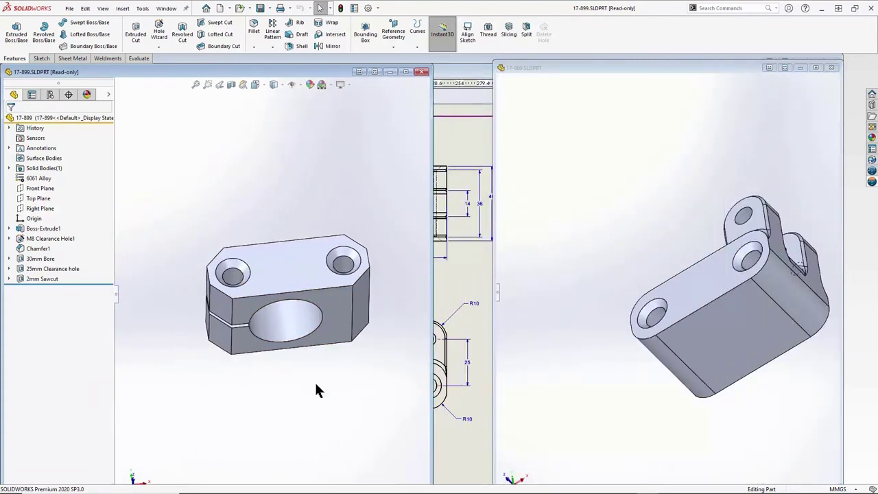
drag(494, 255, 438, 255)
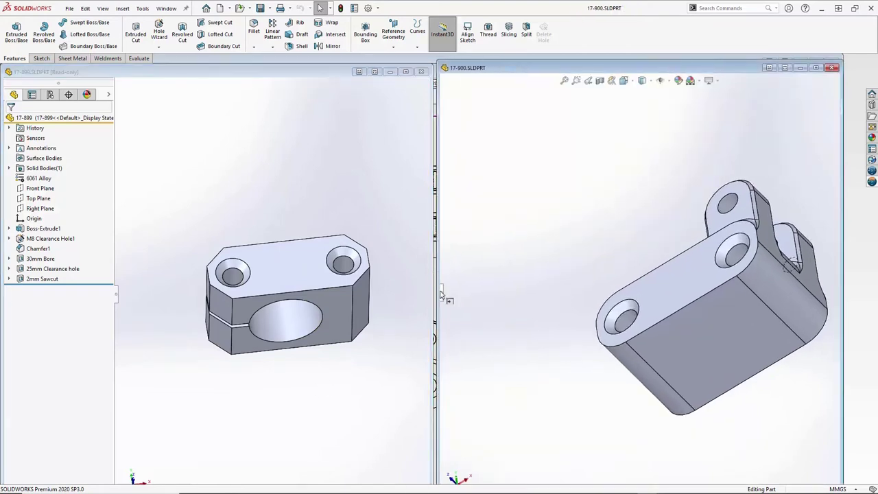
click(213, 190)
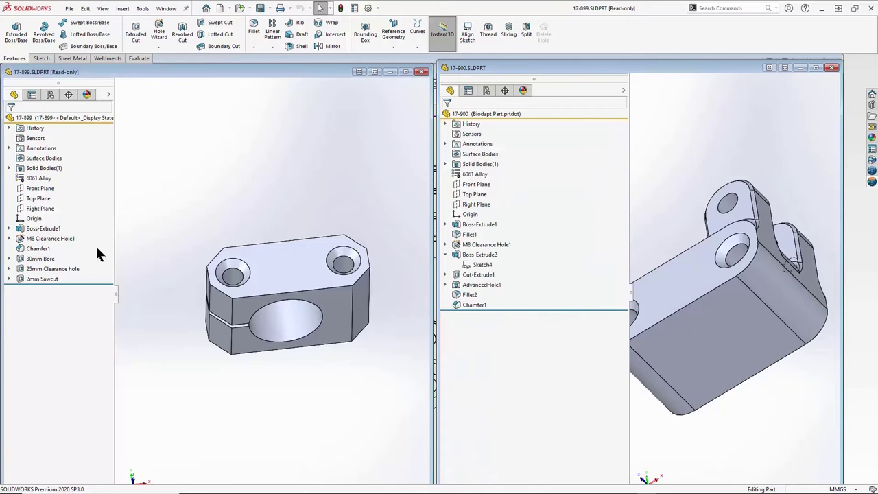
Step: Copy the 30mm Bore, 25mm Clearance hole and 2mm Sawcut from 17-899 onto the block's bottom face in 17-900, leaving external relations dangling
click(42, 258)
shift+click(42, 279)
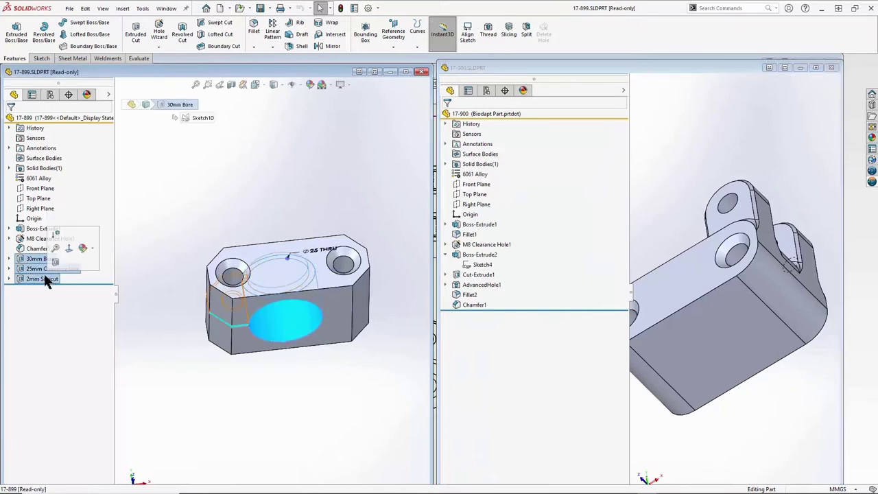
drag(42, 279, 710, 351)
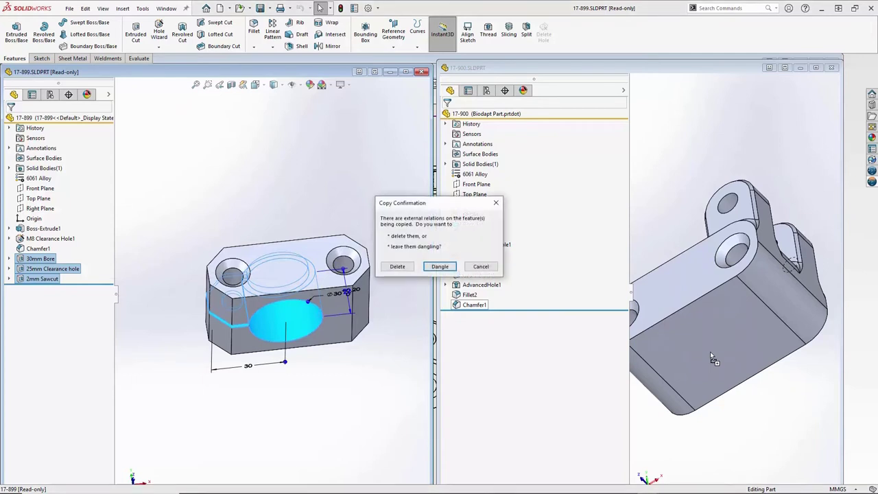
click(444, 266)
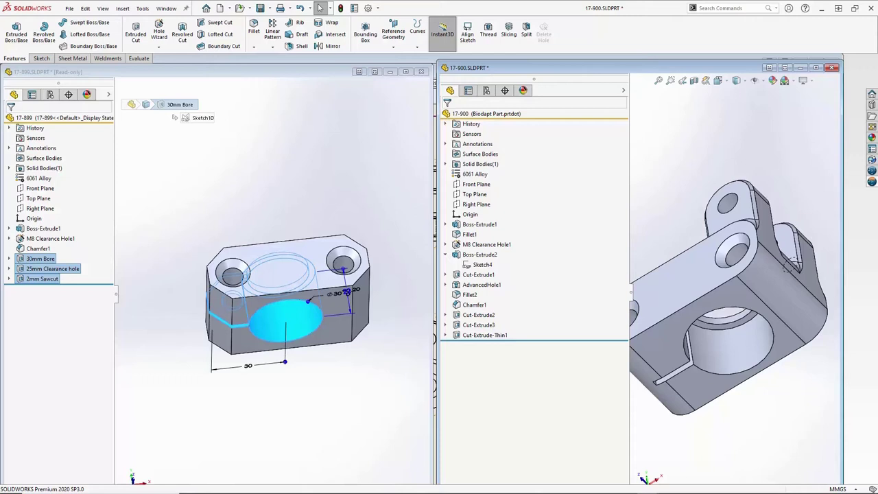
Step: Maximize the 17-900 part, edit the sketch of the pasted 30 mm bore cut, and delete the dangling relation at its line's outer endpoint
click(815, 68)
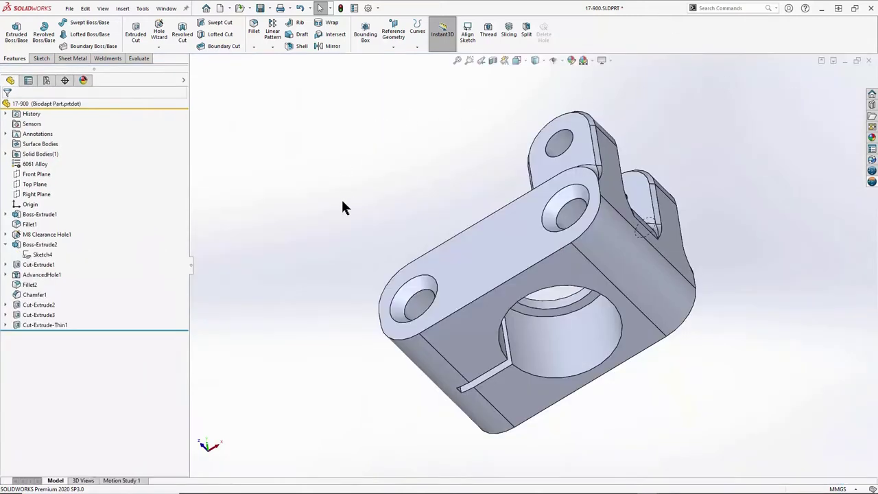
mouse_move(353, 275)
middle_down()
mouse_move(371, 187)
mouse_move(339, 130)
mouse_move(319, 172)
mouse_move(347, 170)
middle_up()
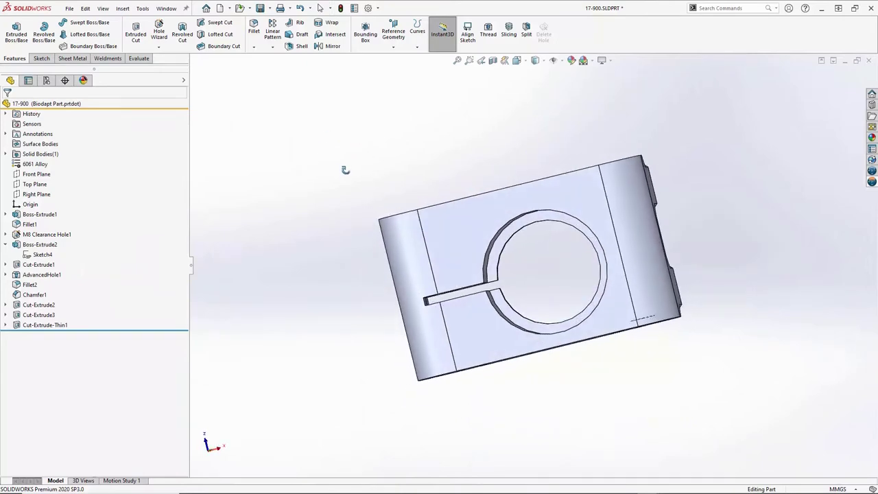
click(6, 304)
right_click(42, 315)
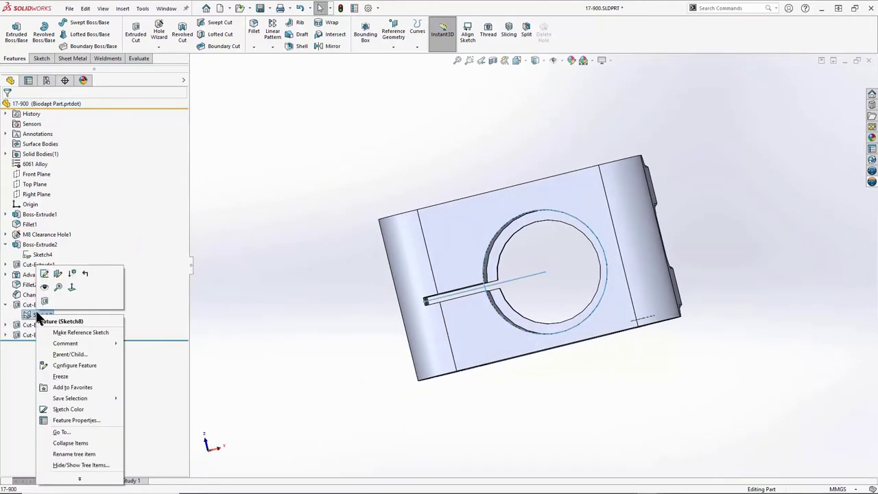
click(42, 271)
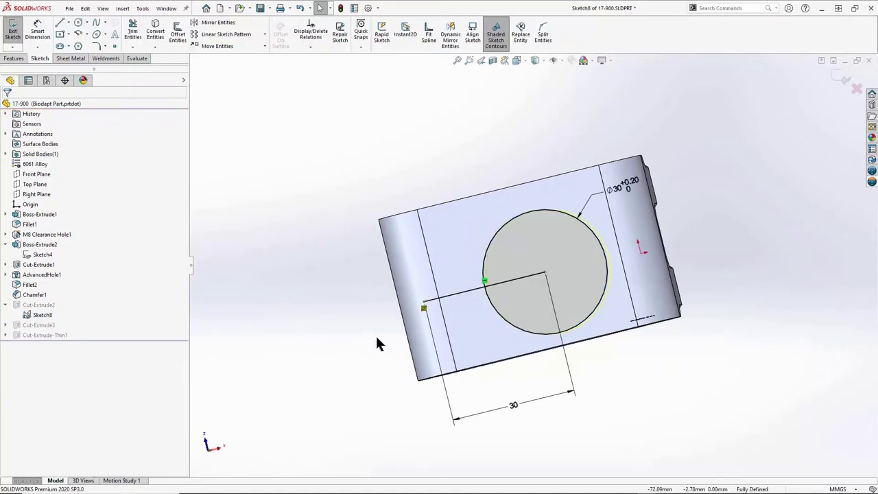
click(423, 307)
key(Delete)
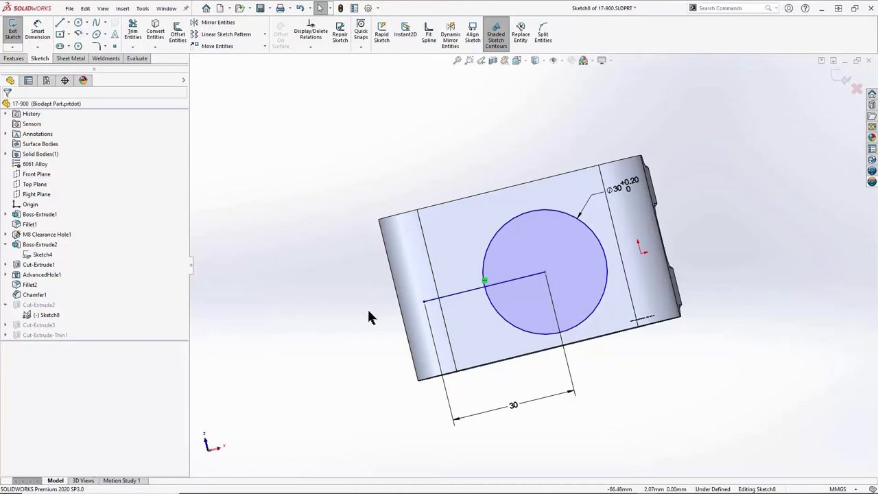
Step: Attach the line's outer endpoint to the midpoint of the block's end edge, exit the sketch with a rebuild, and show the part in isometric view
key(space)
click(428, 306)
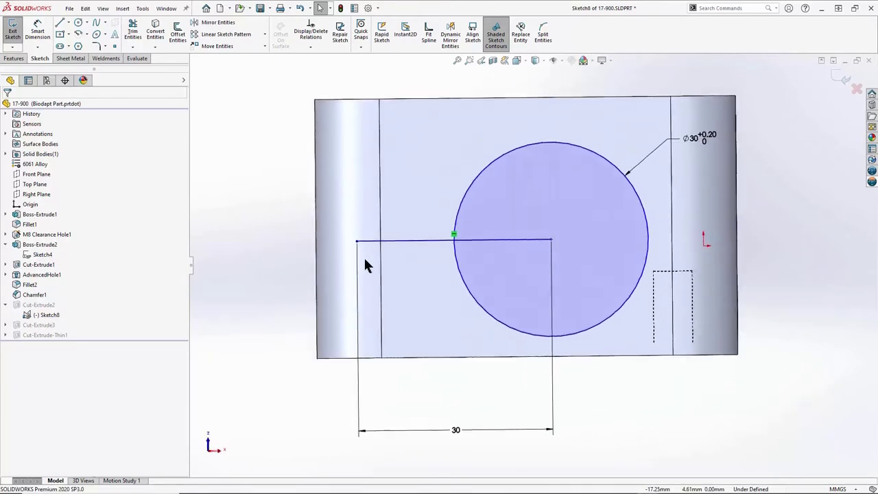
mouse_move(356, 242)
mouse_down()
mouse_move(312, 243)
mouse_move(312, 226)
mouse_up()
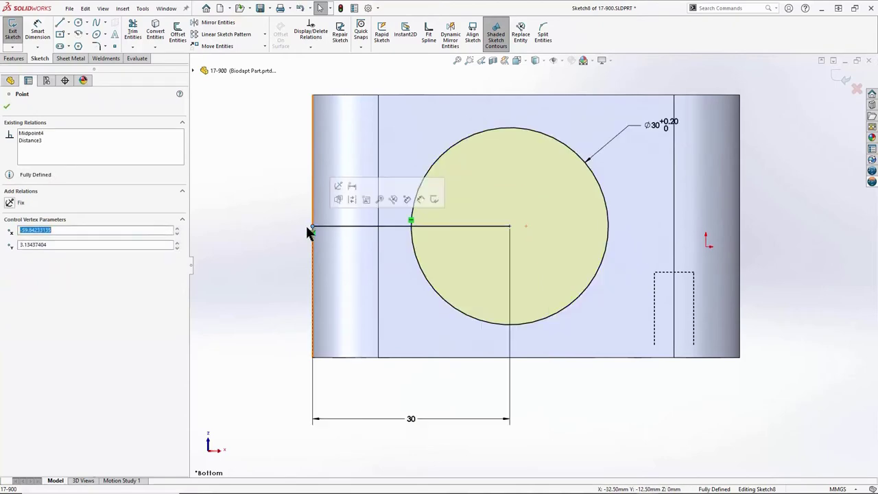
click(259, 229)
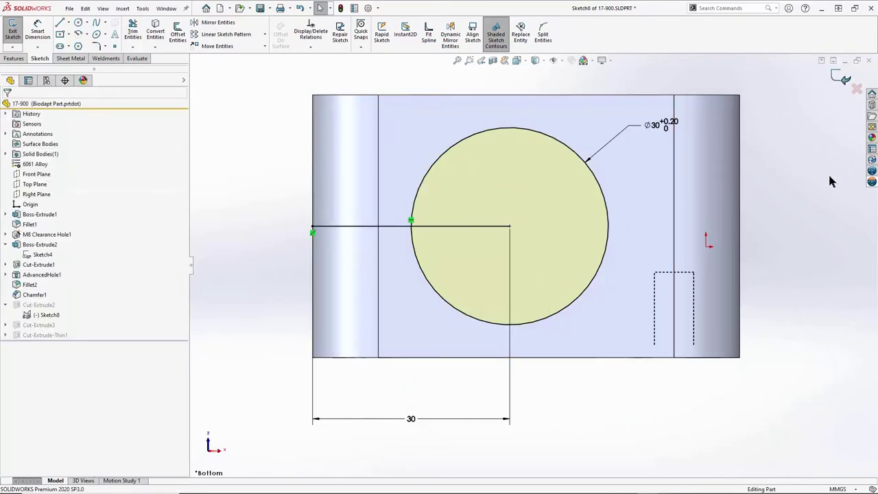
key(ctrl+b)
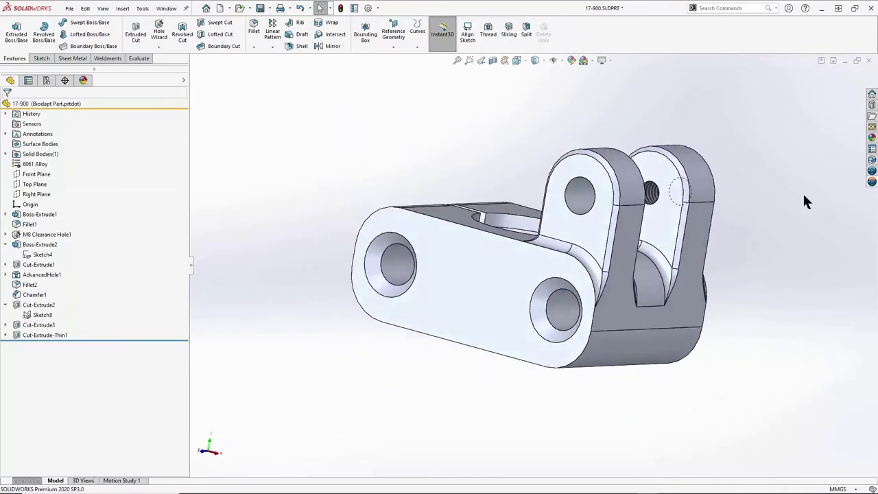
key(ctrl+7)
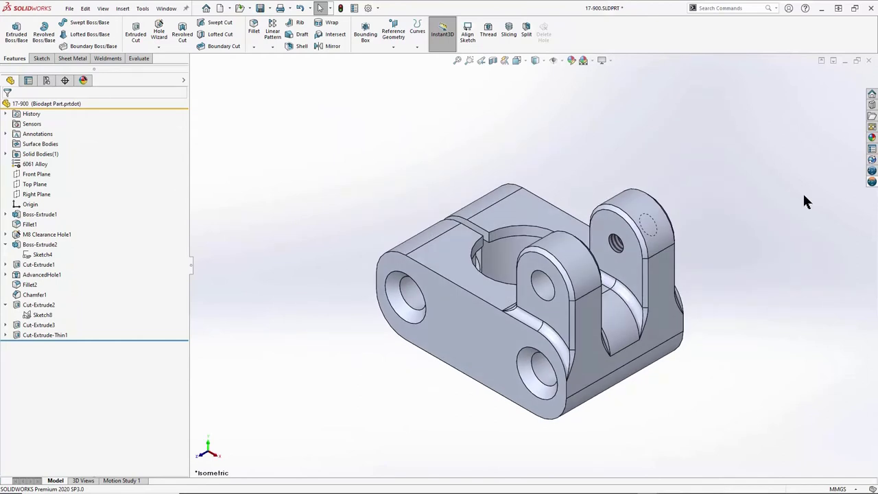
Step: Switch to the 17-900 drawing and add a center mark to the large bore in the top view
key(ctrl+Tab)
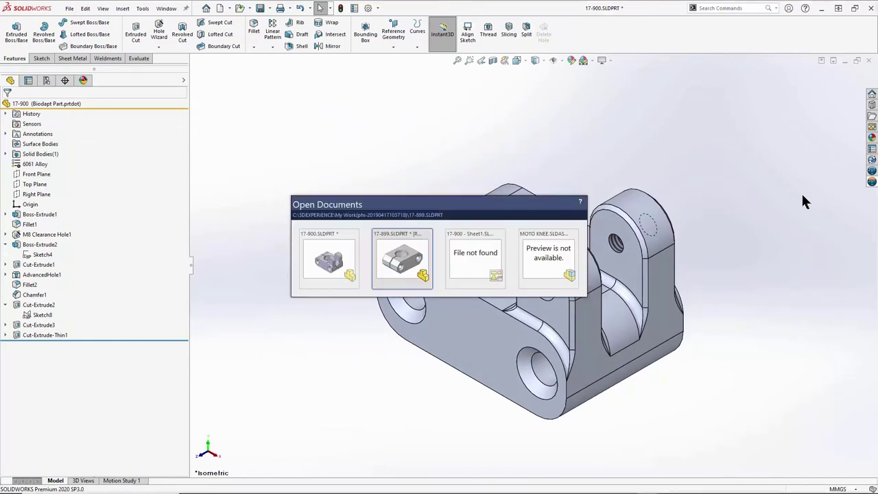
key(ctrl+Tab)
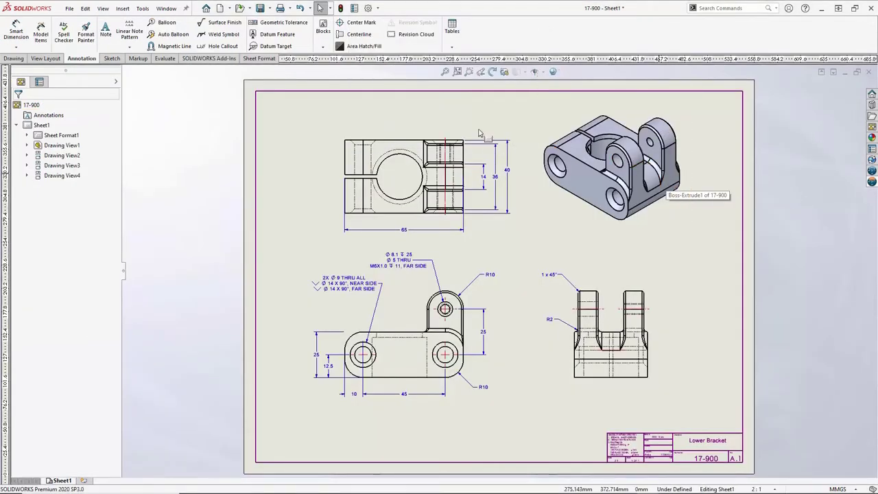
click(353, 22)
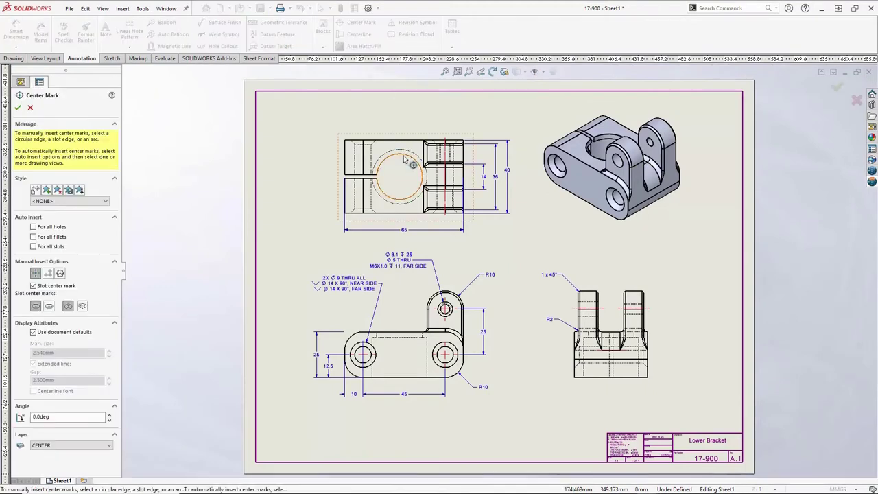
click(404, 160)
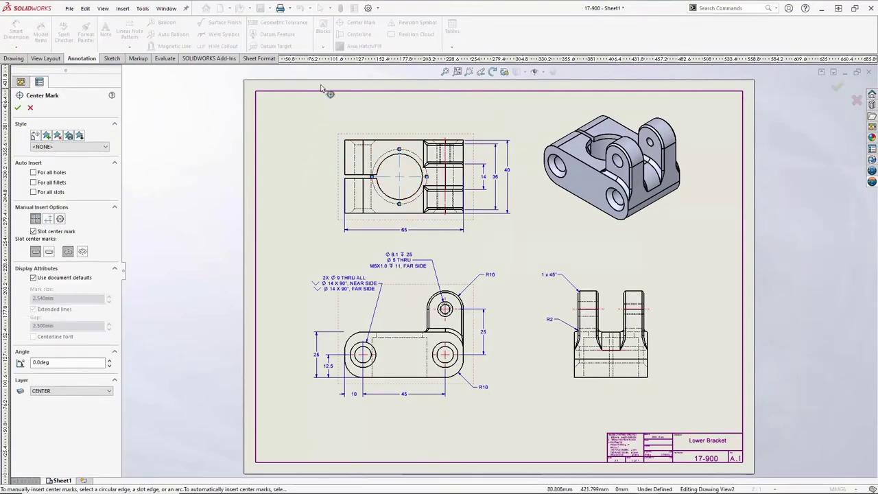
key(Escape)
Step: Automatically insert centerlines in the front view
click(357, 35)
click(45, 199)
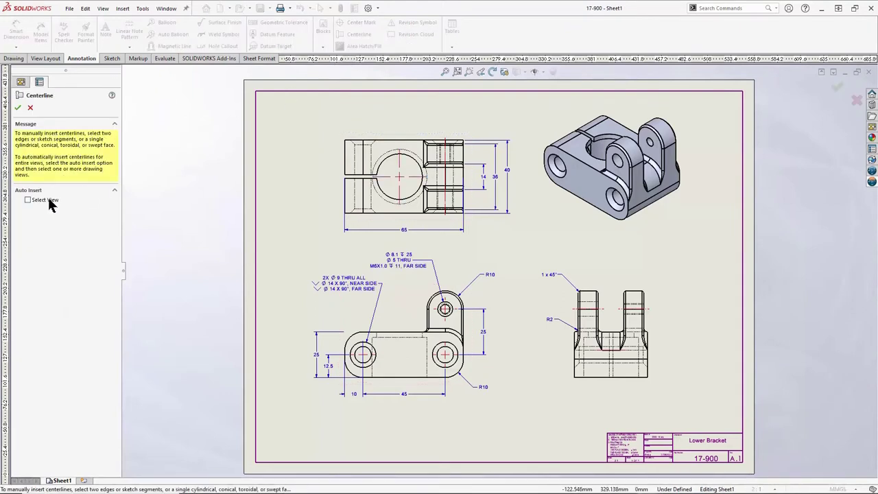
click(407, 313)
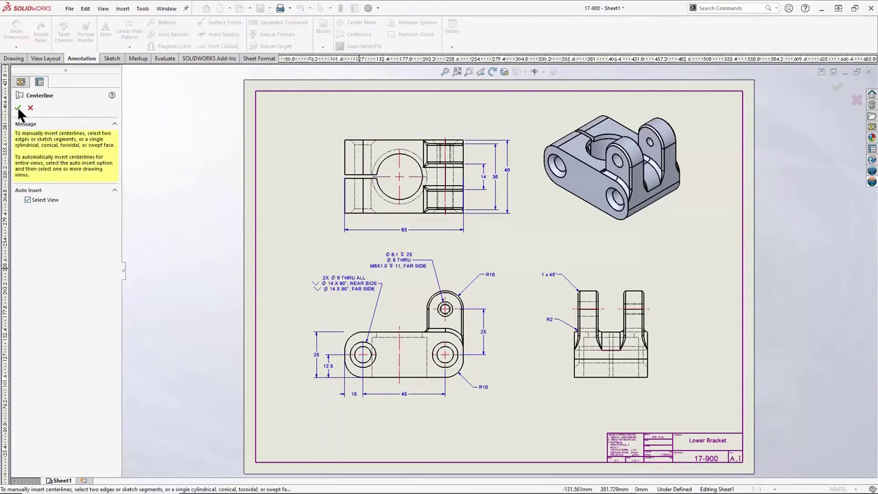
click(17, 108)
Step: Import the entire model's dimensions into the top view only, with duplicates eliminated
click(348, 184)
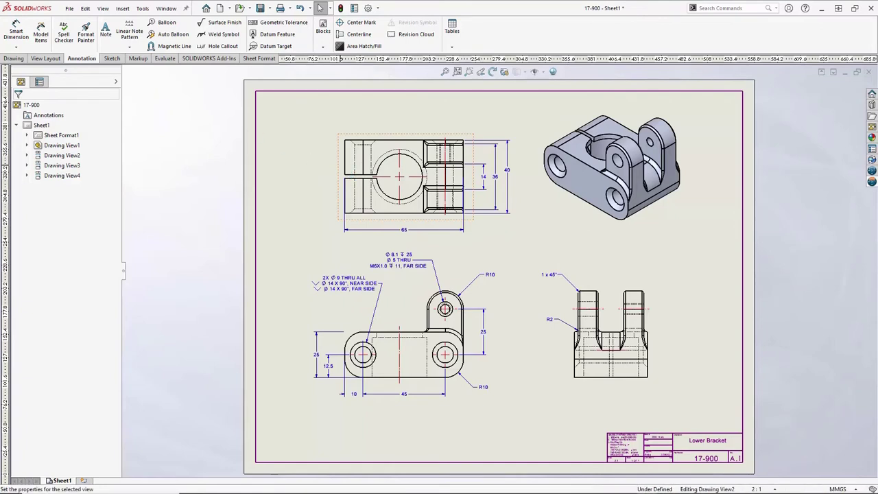
click(50, 36)
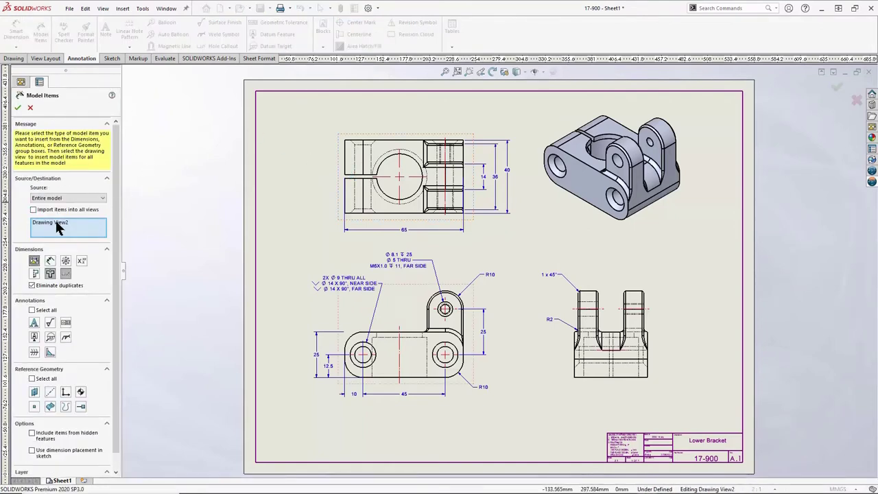
click(18, 108)
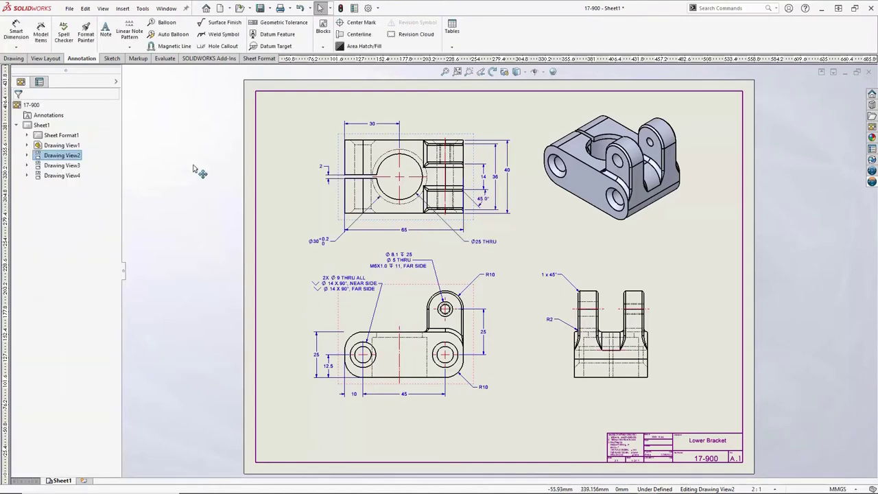
Step: Delete the Ø30 bore and Ø25 THRU diameter dimensions from the top view
click(319, 244)
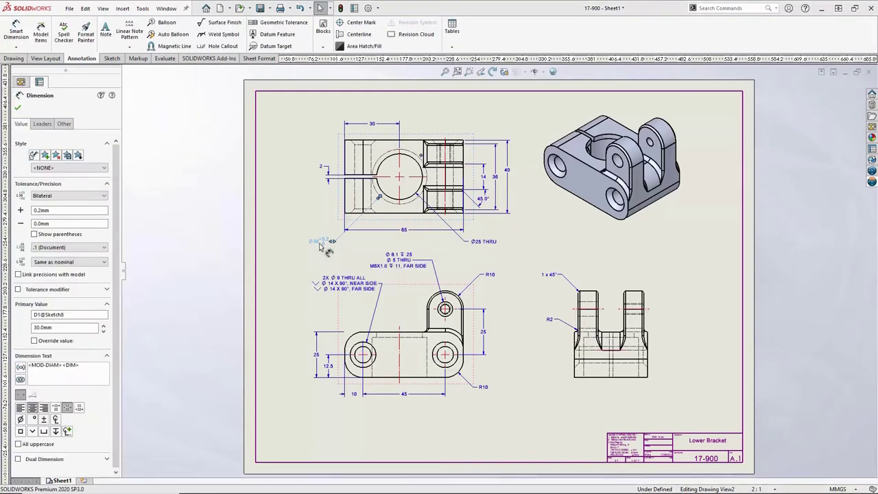
key(Delete)
click(484, 242)
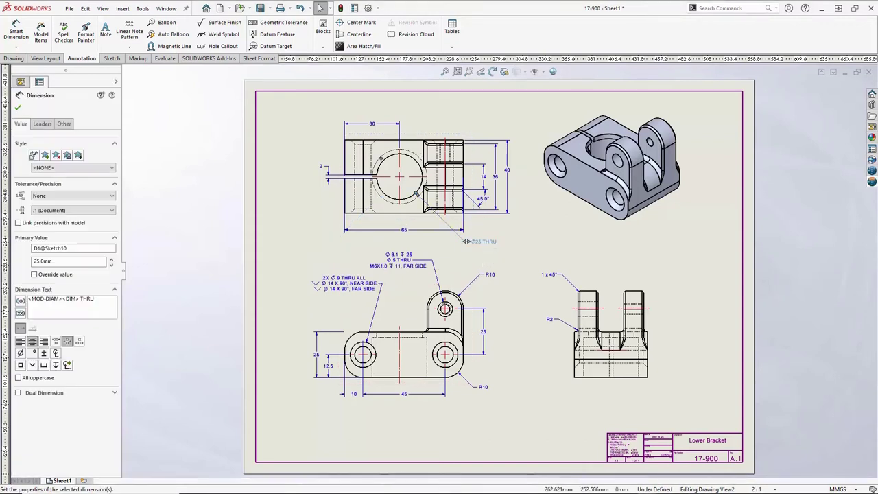
key(Delete)
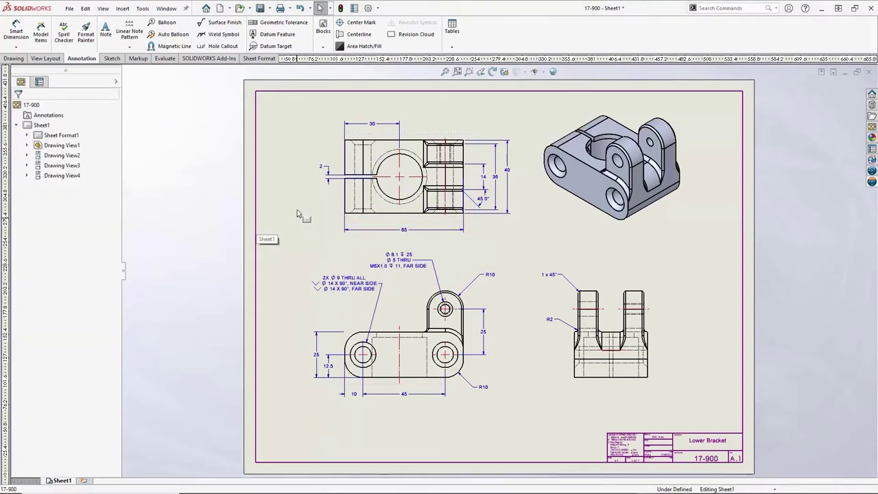
click(298, 213)
Step: Dimension the bore's center from the top view's upper edge and move the 2 mm sawcut dimension farther outward
key(d)
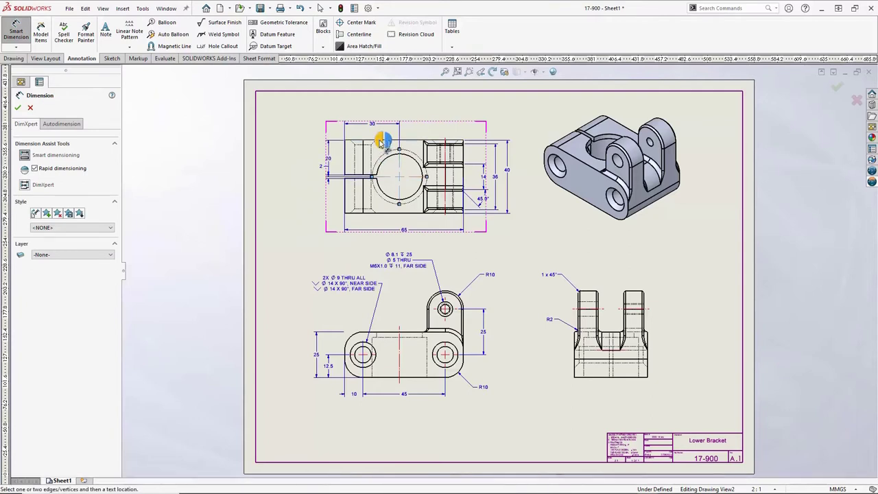
click(382, 143)
click(322, 169)
key(Escape)
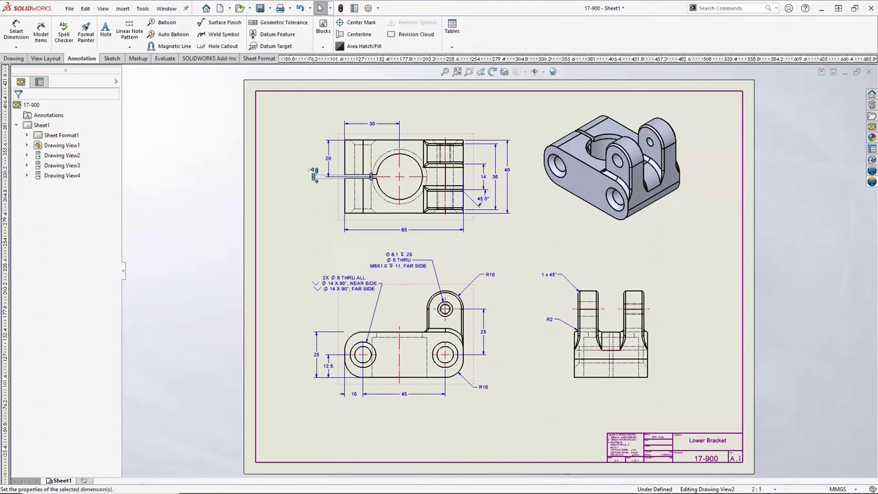
click(320, 168)
click(279, 236)
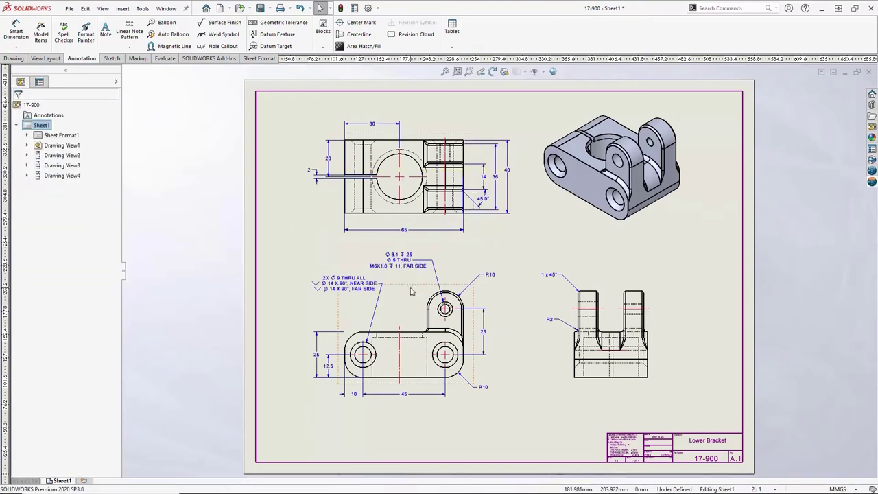
Step: Shift the front, top, side and isometric views to the right to free space on the sheet's left side
drag(418, 291, 479, 287)
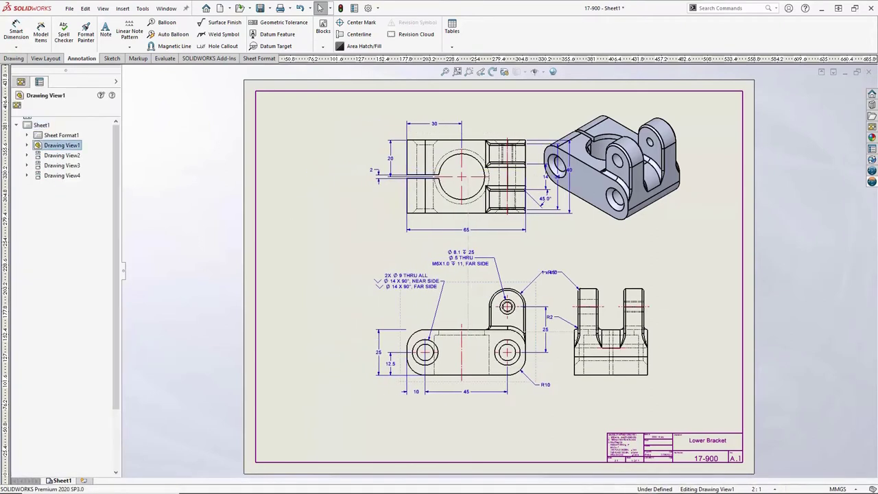
drag(625, 238, 677, 239)
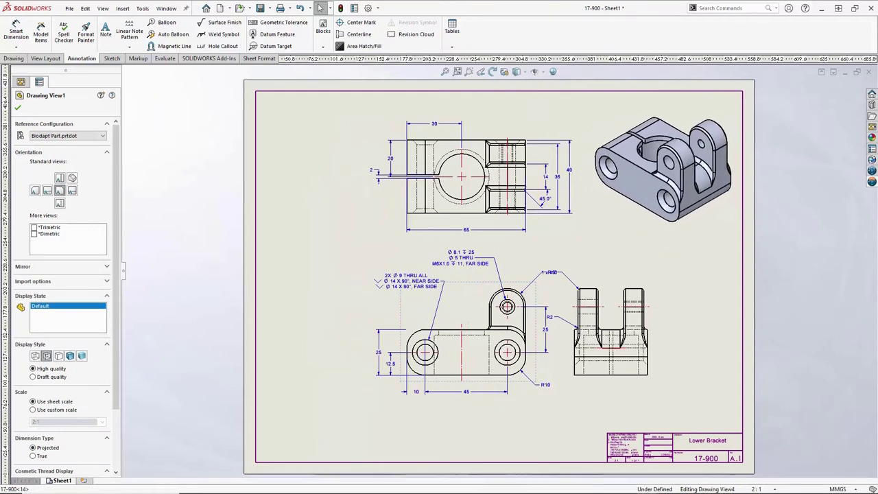
drag(657, 348, 720, 351)
drag(543, 371, 562, 371)
click(286, 257)
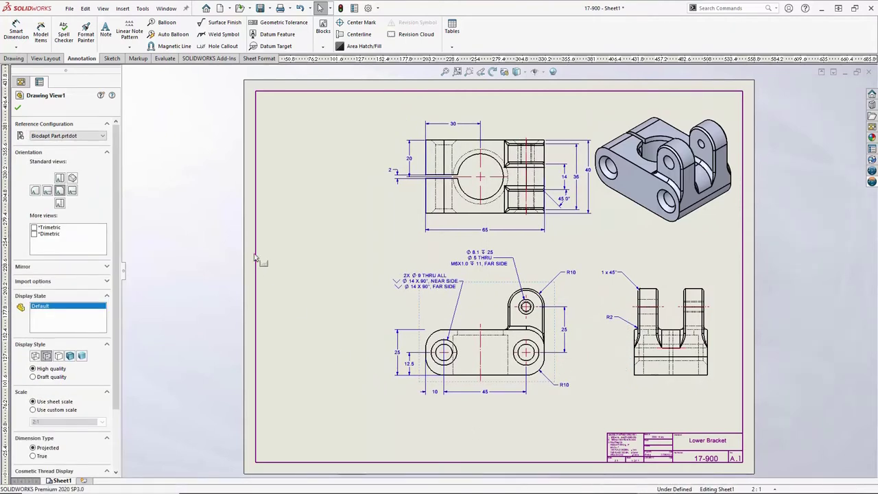
Step: Create vertical section view A-A through the front view's bore centerline, place it left of that view, and flip its cutting direction
click(47, 58)
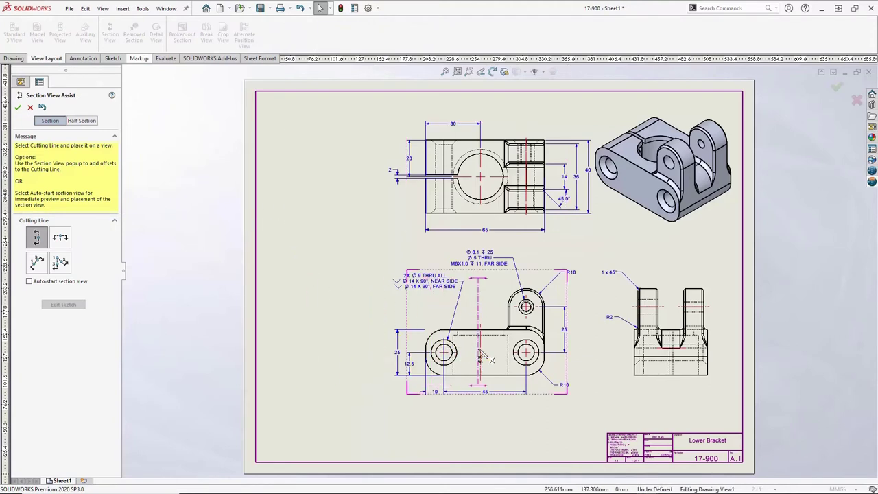
click(494, 358)
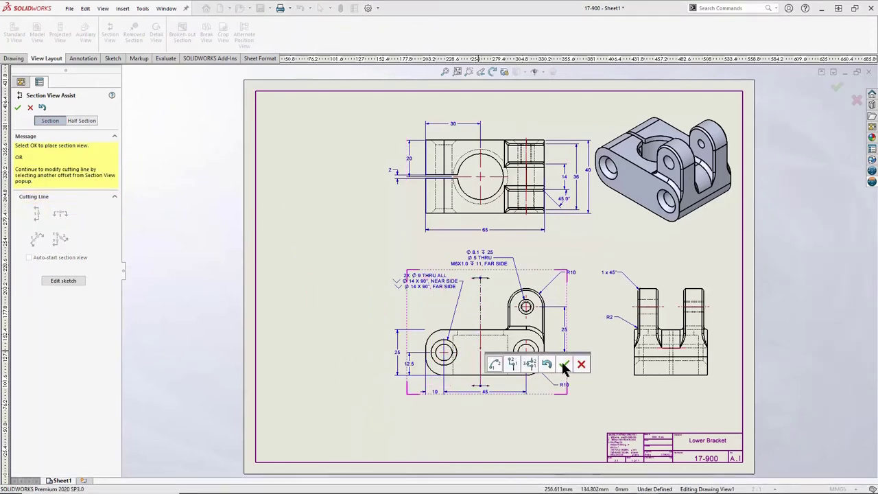
click(583, 364)
click(526, 362)
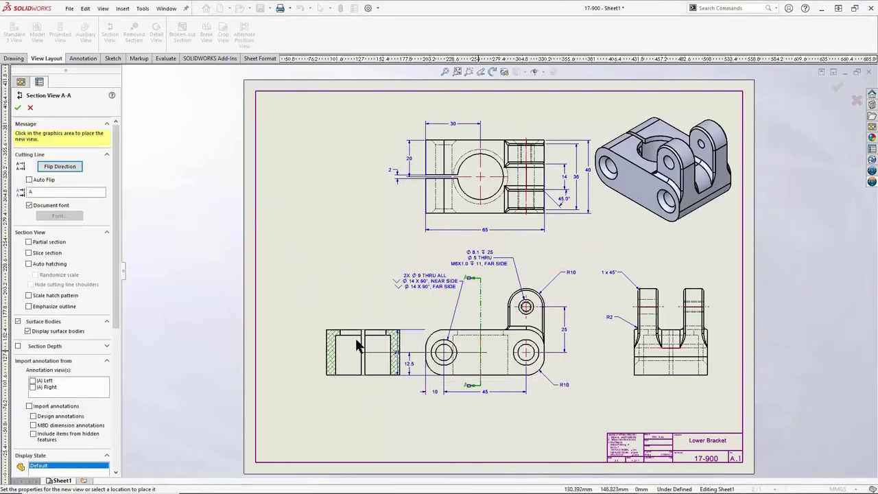
click(324, 347)
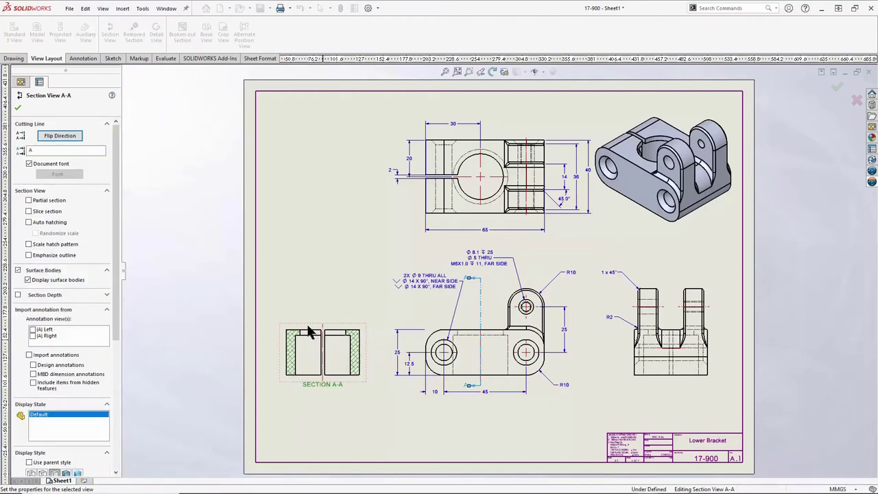
click(61, 135)
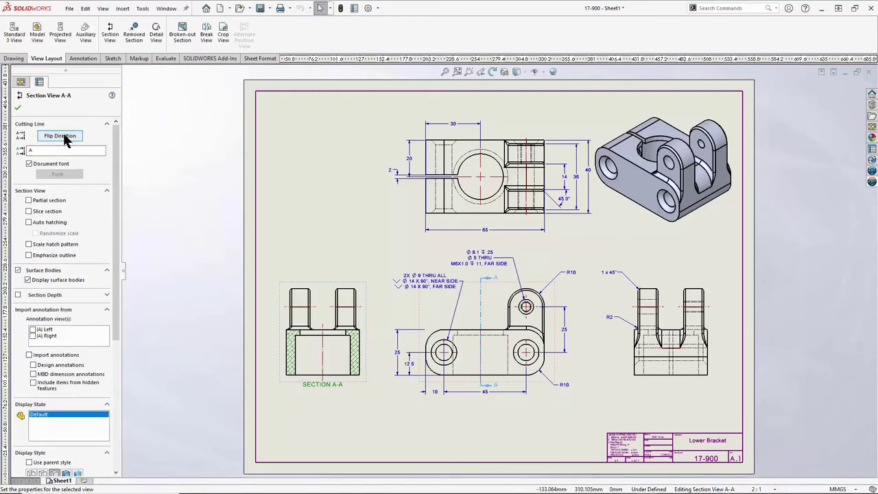
click(19, 109)
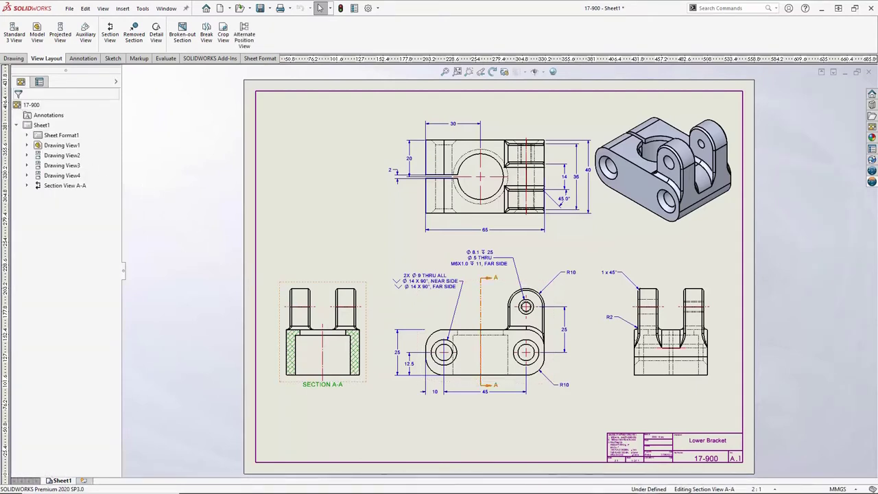
Step: Insert model item dimensions from the entire model into section view A-A
click(285, 300)
click(82, 58)
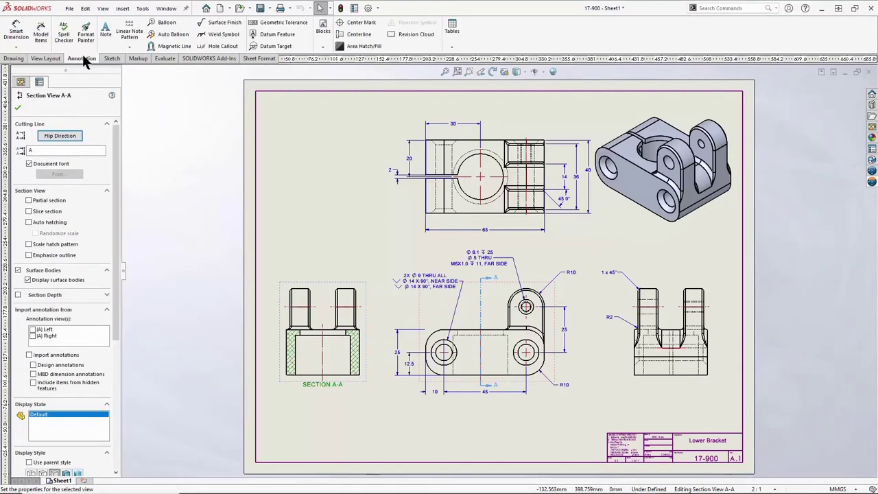
click(43, 35)
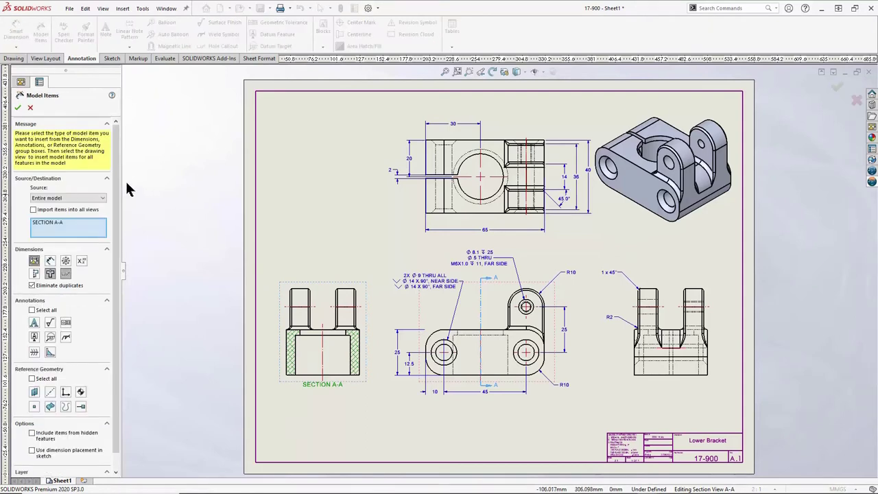
click(18, 108)
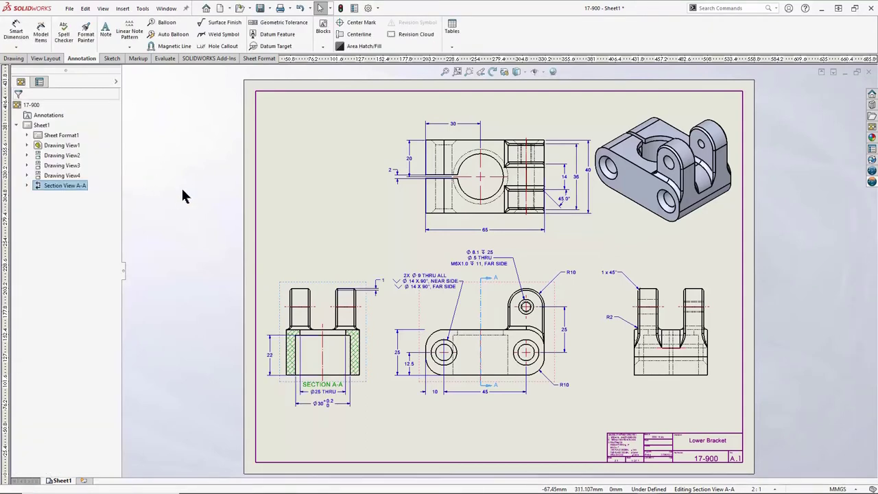
key(Escape)
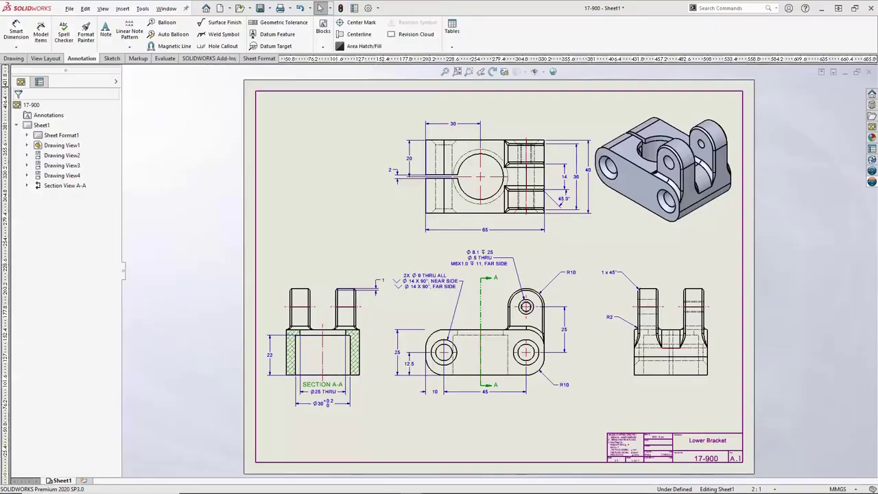
Step: Start saving the 17-900 drawing to 3DEXPERIENCE from the session tree and copy 17-900.SLDDRW to the My Work folder
click(872, 182)
click(866, 75)
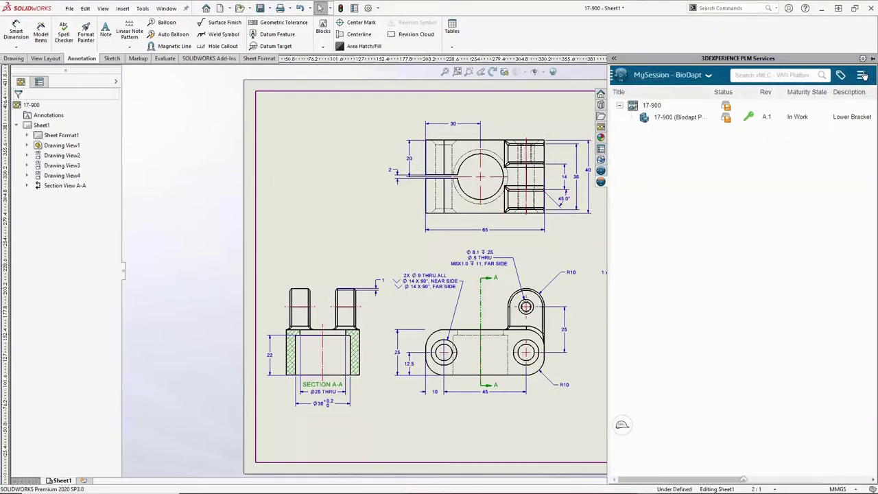
right_click(665, 107)
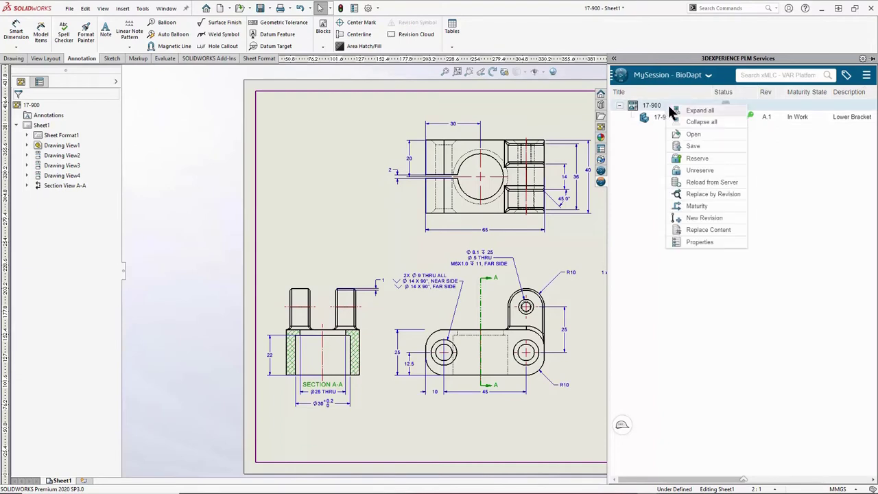
click(702, 145)
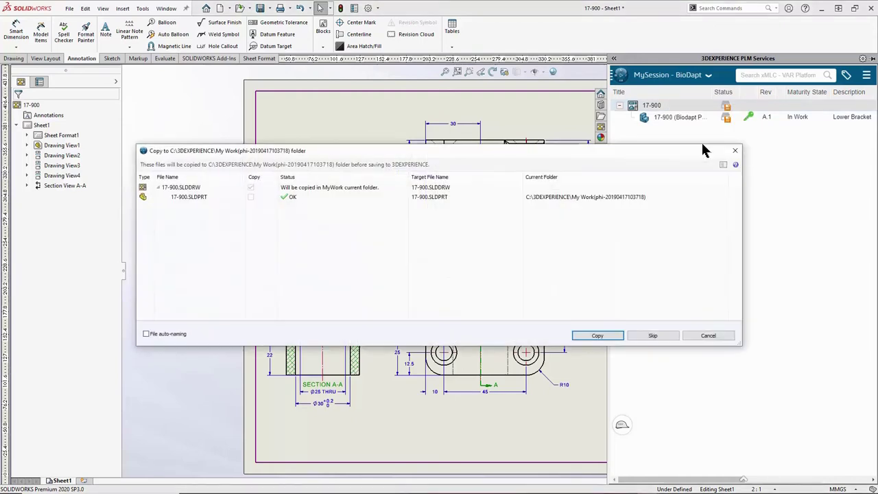
click(597, 334)
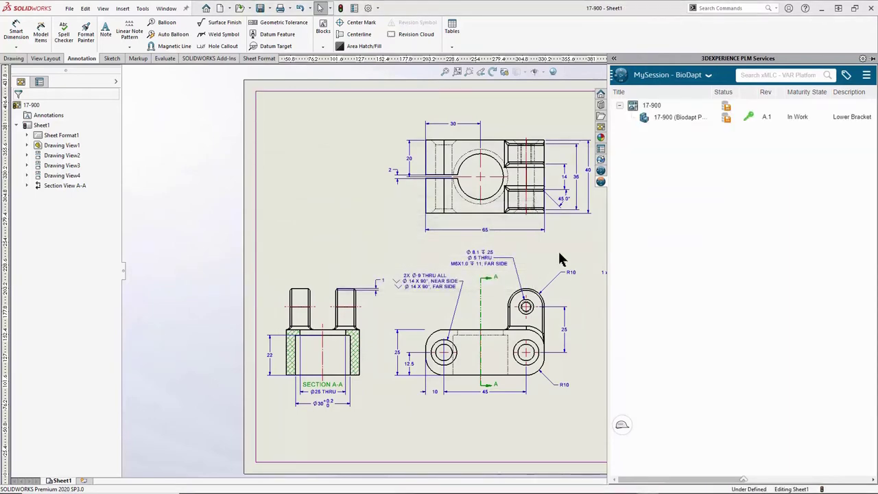
Step: Save the 17-900 drawing and part to the BioDapt collaborative space with the revision comment "Created new Lower Bracket"
key(ctrl+s)
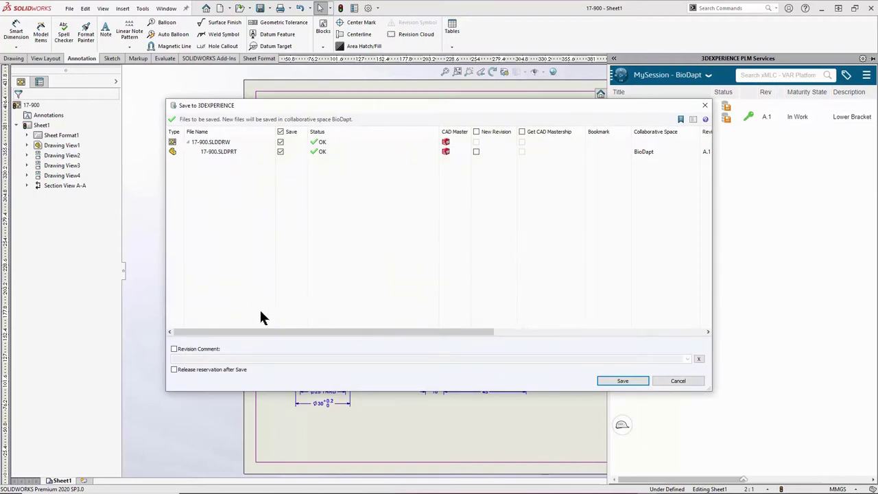
click(173, 349)
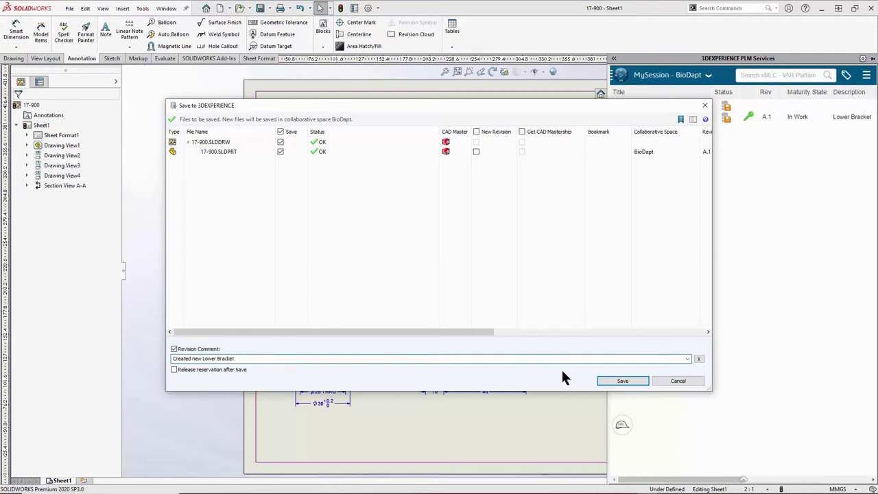
click(625, 381)
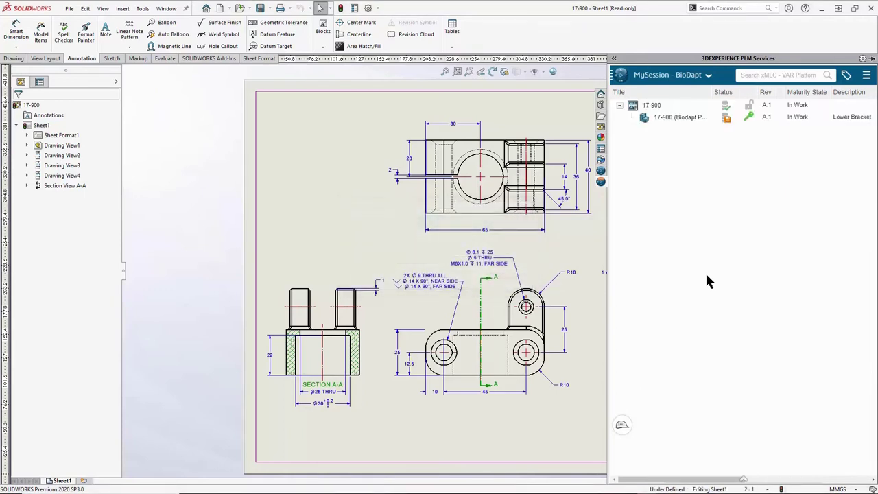
click(211, 154)
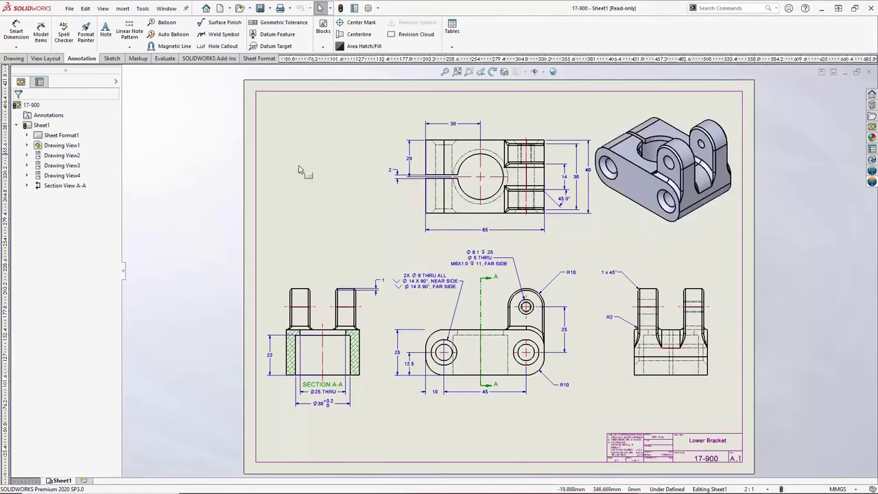
Step: Close the 17-900 drawing and the 17-899 part, discarding the changes to 17-899
key(ctrl+Tab)
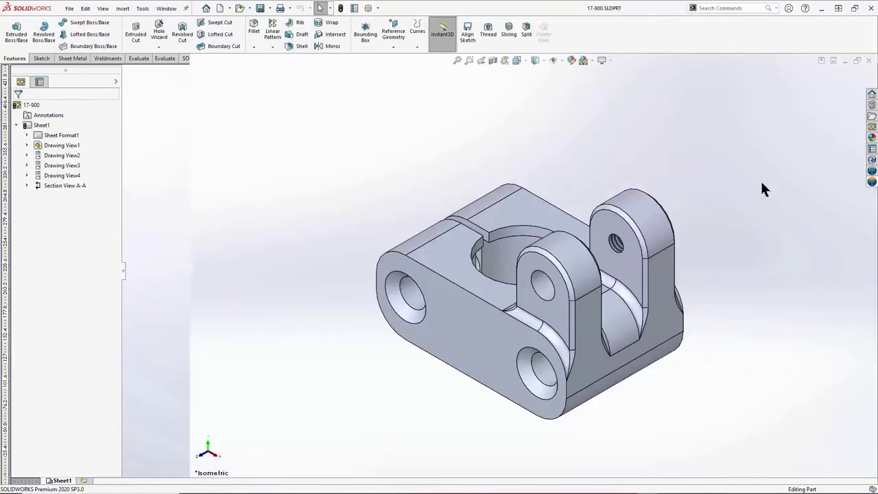
key(ctrl+Tab)
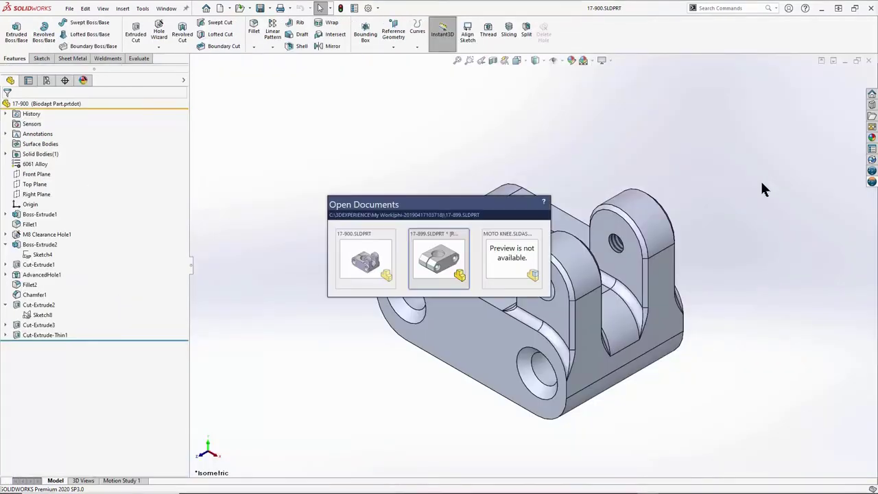
key(ctrl+Tab)
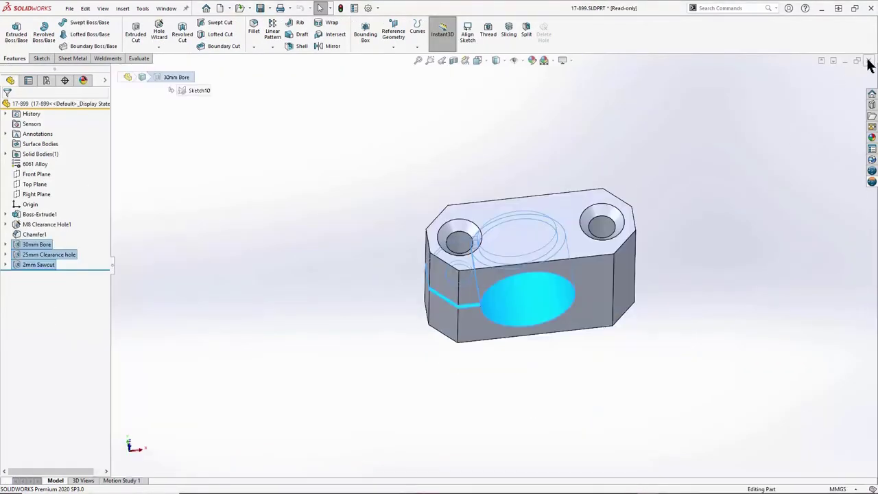
click(868, 60)
click(450, 271)
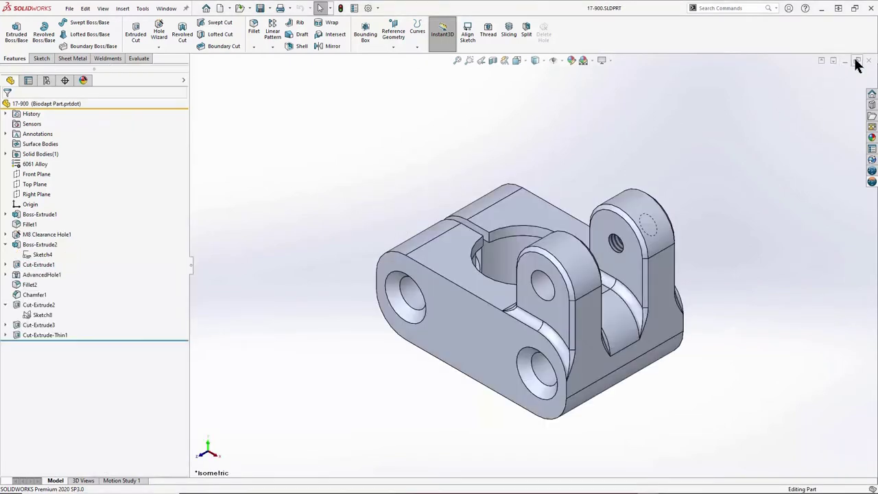
Step: Tile the 17-900 and MOTO KNEE windows vertically and insert the bracket into the assembly by its countersink edge at the frame's lower screw hole
click(165, 8)
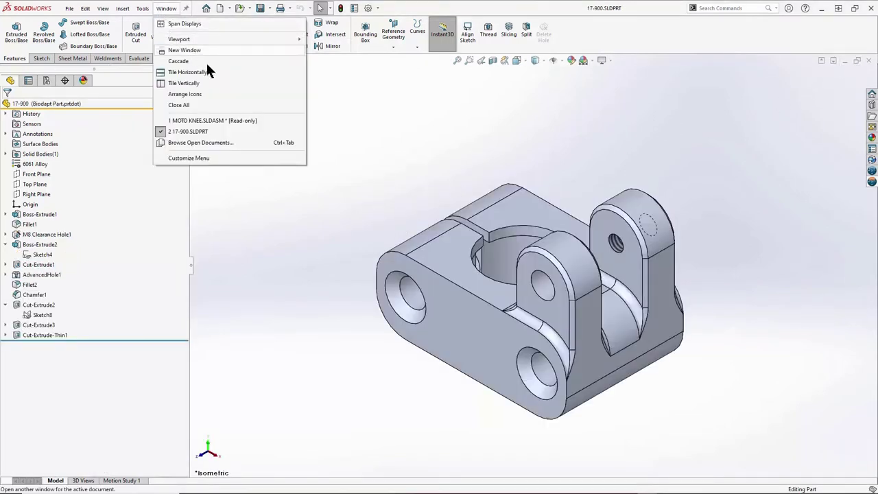
click(221, 84)
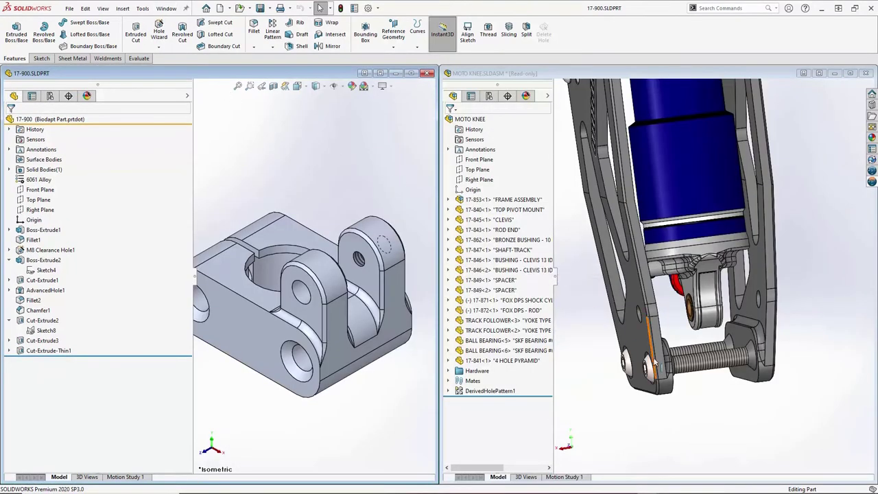
click(654, 362)
middle_drag(654, 362, 562, 355)
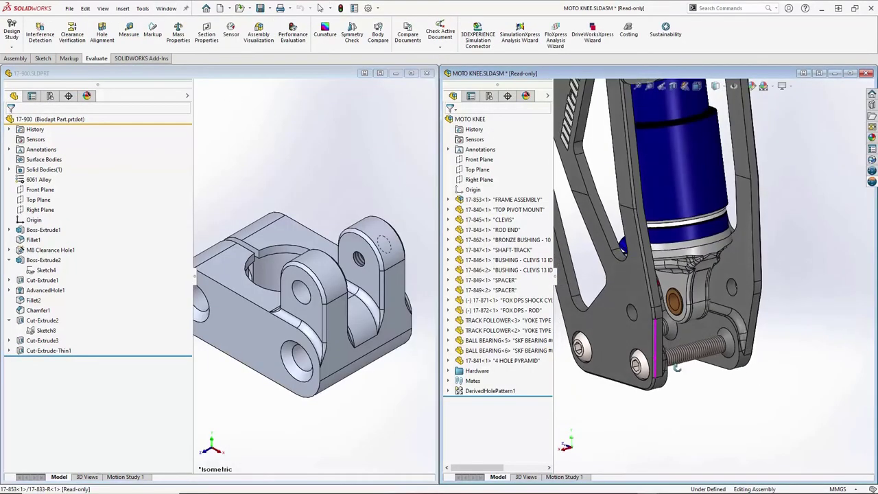
click(399, 352)
middle_drag(398, 351, 317, 336)
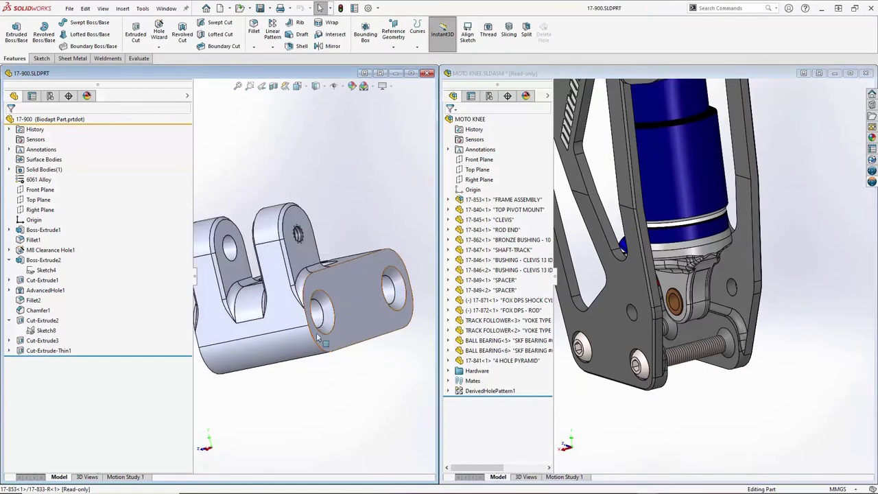
drag(334, 320, 735, 360)
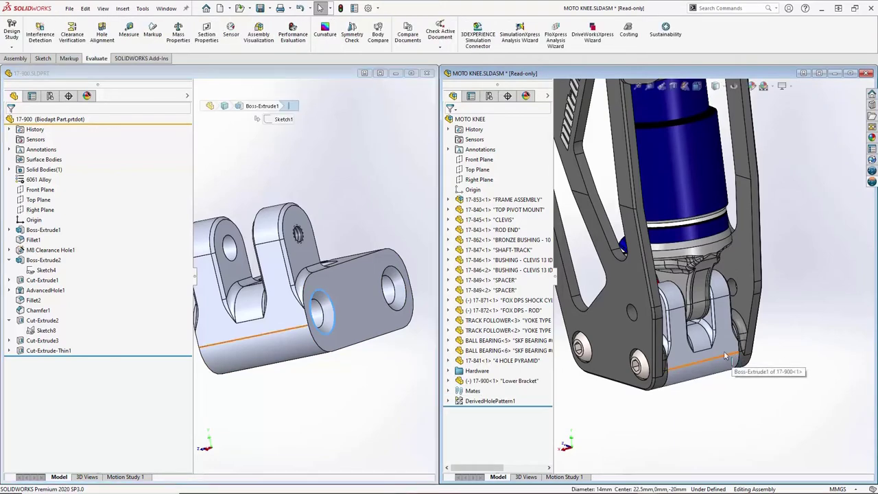
Step: Maximize the MOTO KNEE assembly and swing the lower bracket down out of the frame to expose its free clearance hole
click(850, 73)
scroll(631, 337, up, 3)
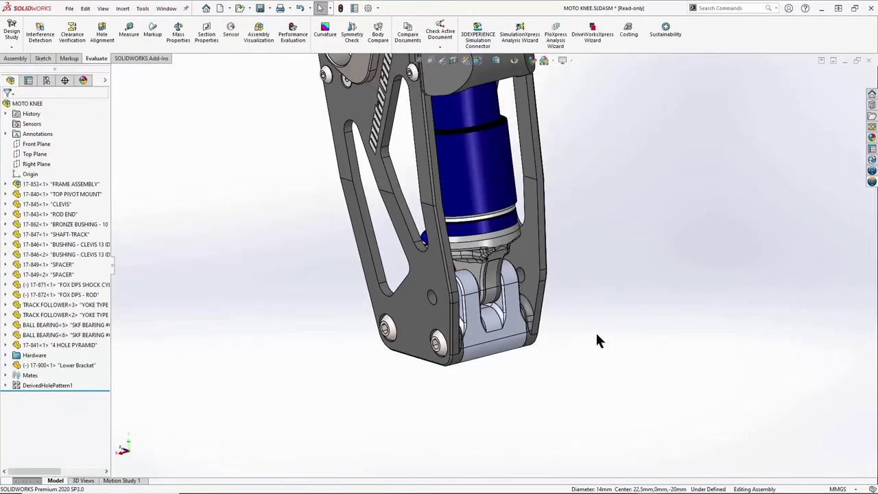
middle_drag(593, 332, 695, 349)
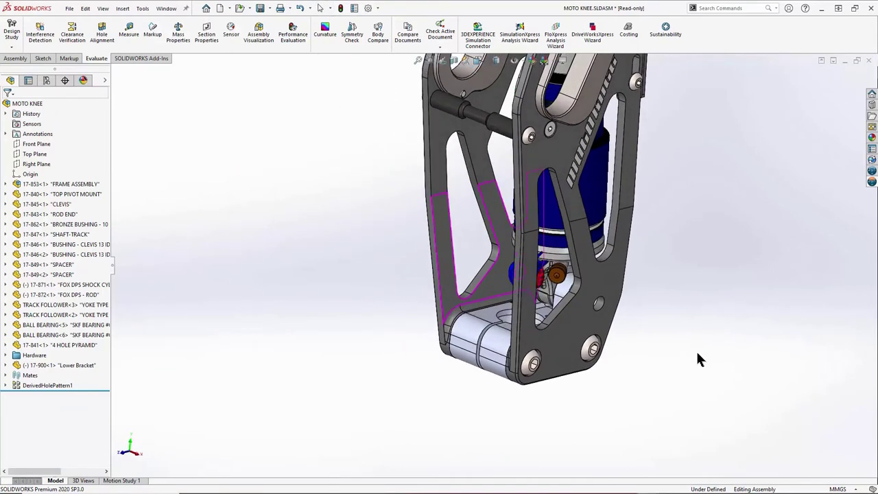
scroll(478, 363, down, 3)
click(474, 308)
middle_drag(473, 309, 475, 390)
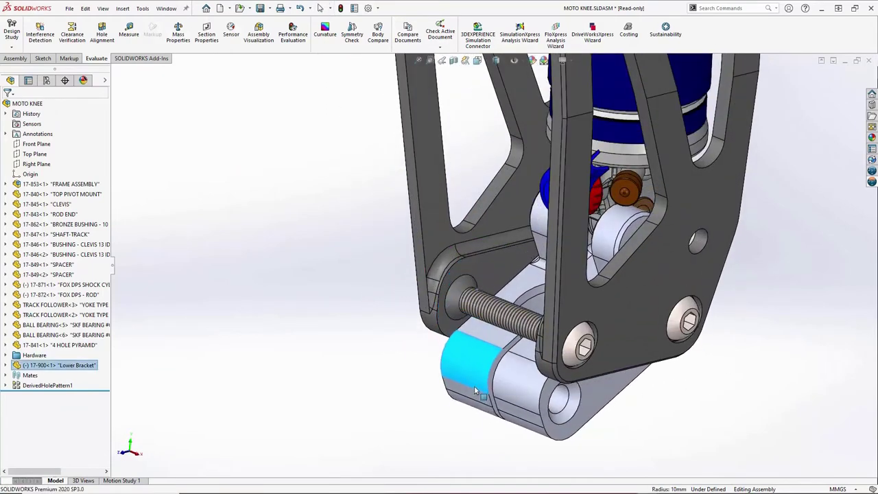
Step: Mate the bracket's free M8 clearance hole concentric with the exposed screw between the frame plates
click(652, 434)
click(562, 399)
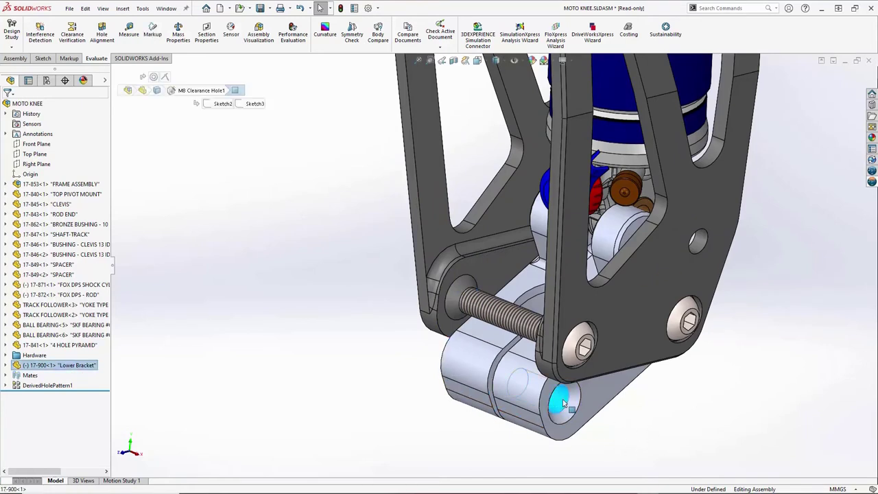
click(552, 380)
click(521, 328)
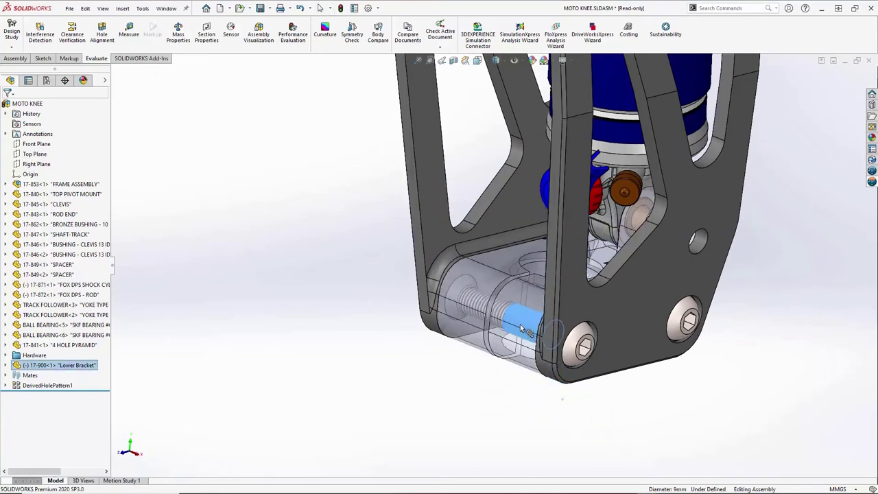
ctrl+click(521, 327)
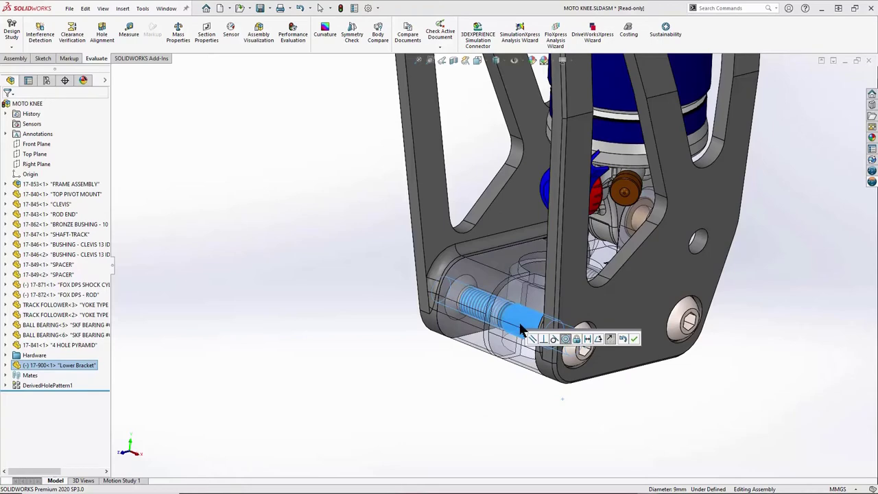
click(634, 338)
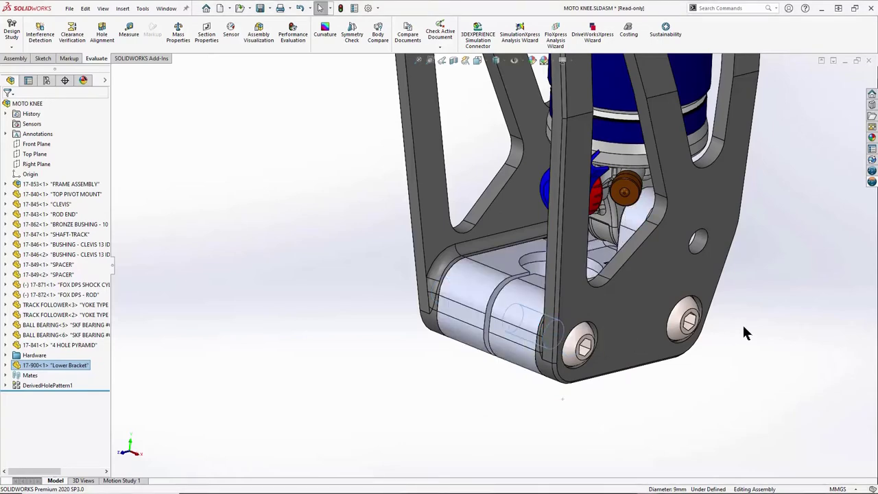
Step: Move the FOX DPS shock cylinder upward, clear of the lower bracket's lugs, to expose the threaded lug hole
middle_drag(743, 323, 757, 139)
scroll(775, 216, down, 3)
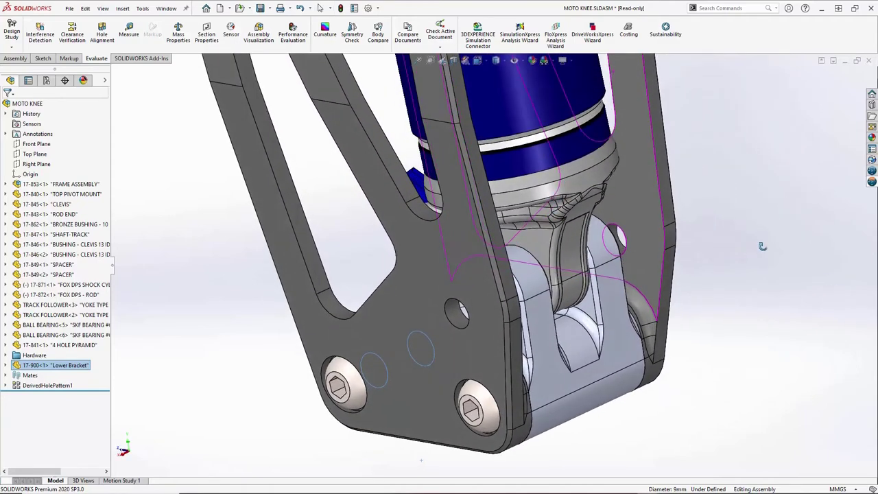
drag(559, 240, 565, 177)
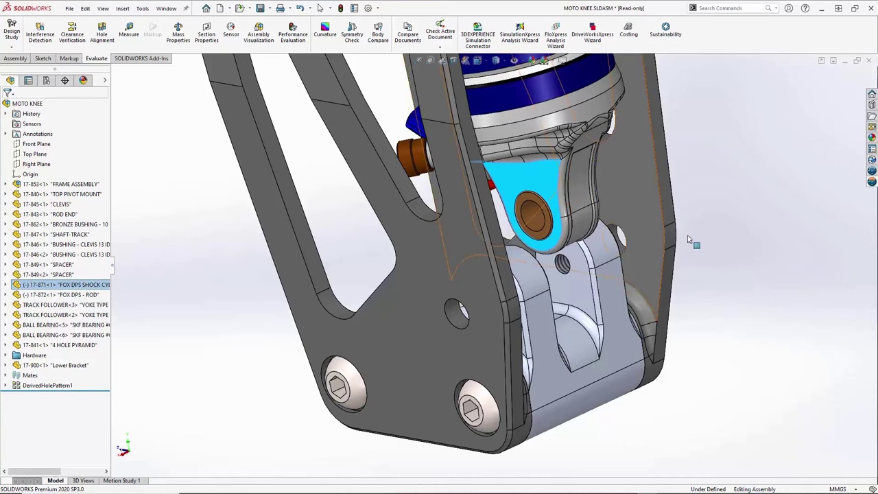
click(749, 262)
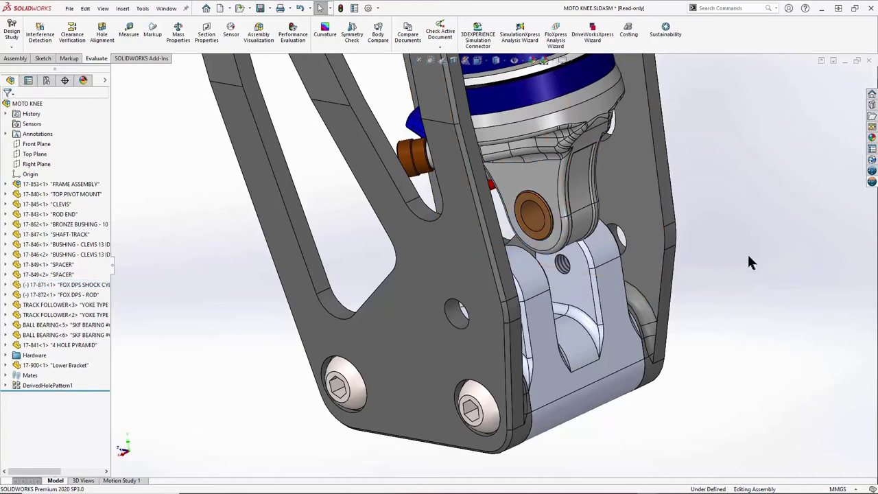
Step: Search 3DEXPERIENCE for "shoulder M6 25" and select the standard SHSS M6x1 X 25 LONG shoulder screw
click(872, 181)
click(797, 77)
text(s)
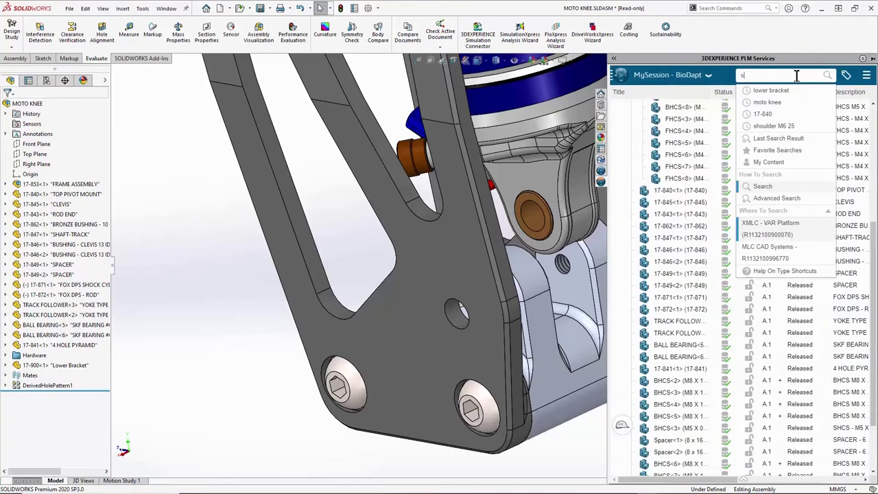
text(houlder)
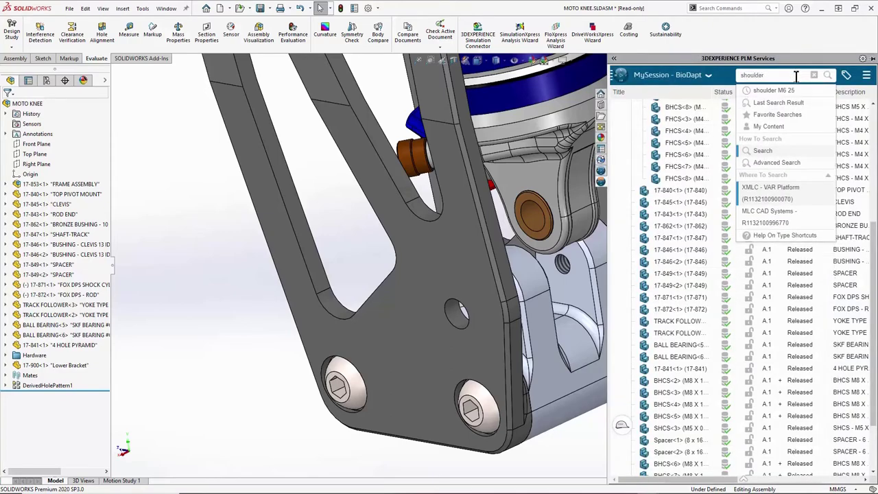
click(782, 90)
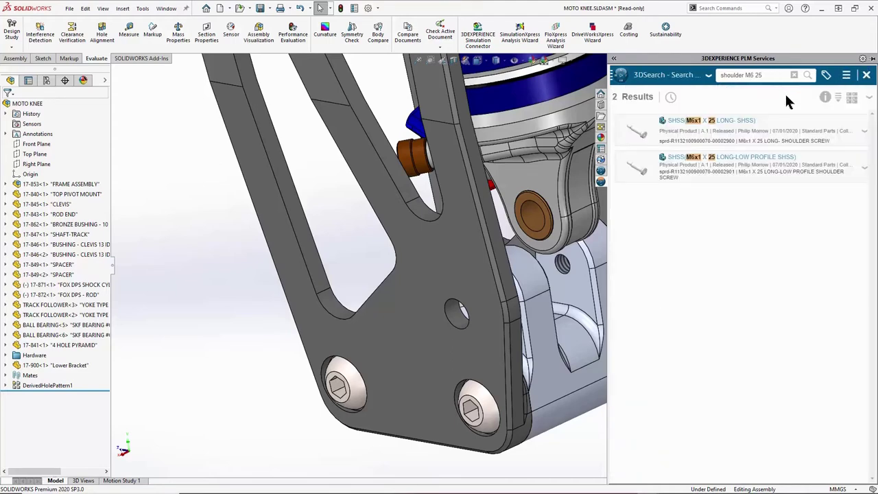
click(646, 125)
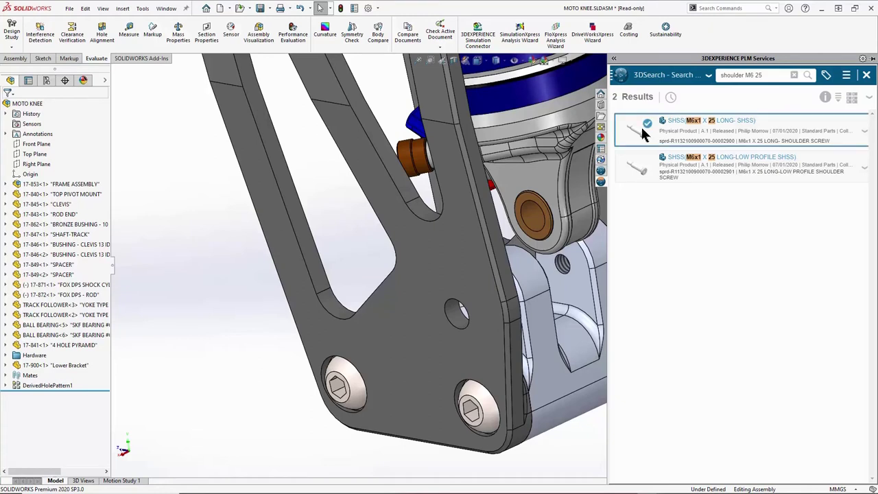
Step: Insert the M6x1 X 25 LONG shoulder screw and mate its threaded-end shoulder edge to the lower bracket's threaded lug hole
drag(646, 128, 216, 256)
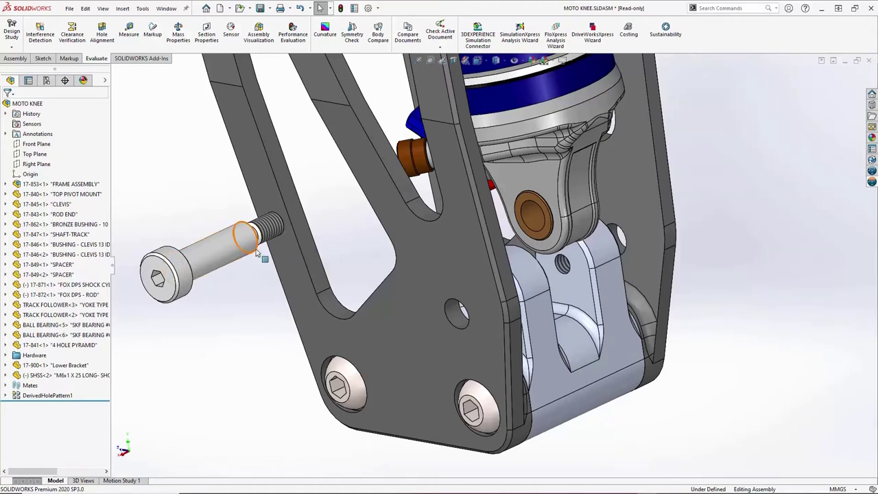
alt+drag(256, 252, 568, 276)
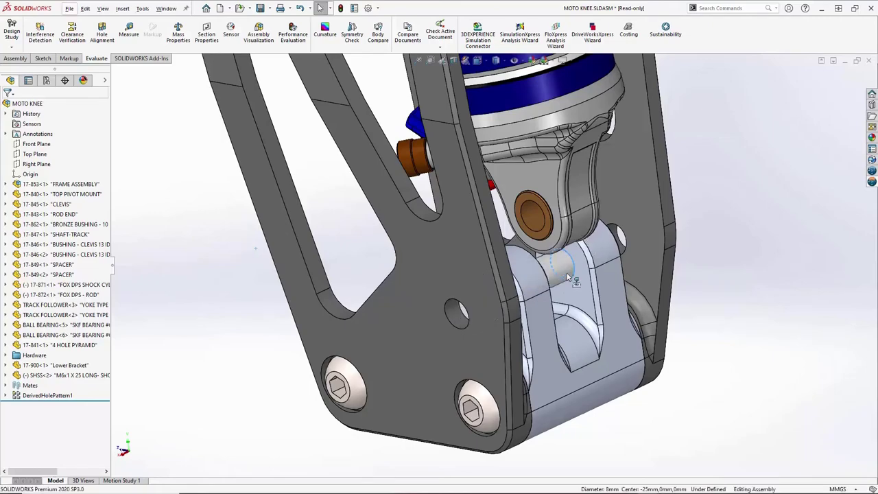
Step: Mate the bore of the shock cylinder's lower bushing concentric with the shoulder screw between the bracket lugs
middle_drag(717, 307, 754, 317)
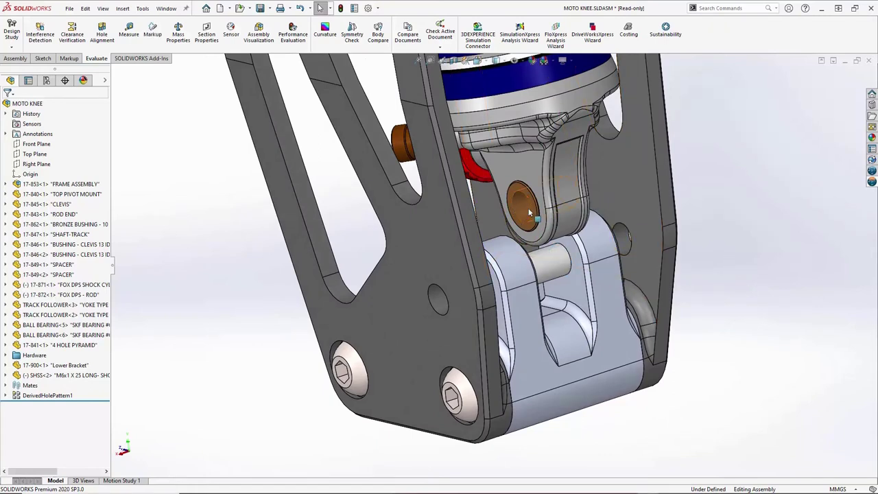
click(533, 232)
ctrl+click(556, 266)
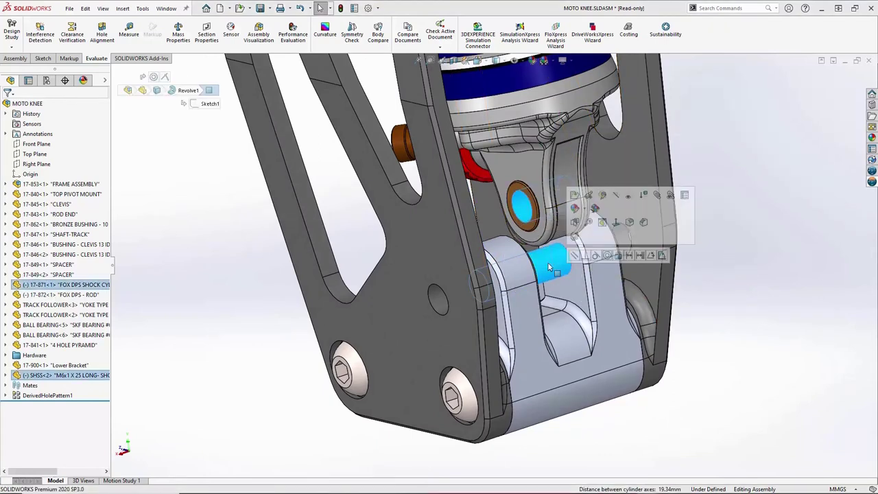
click(607, 255)
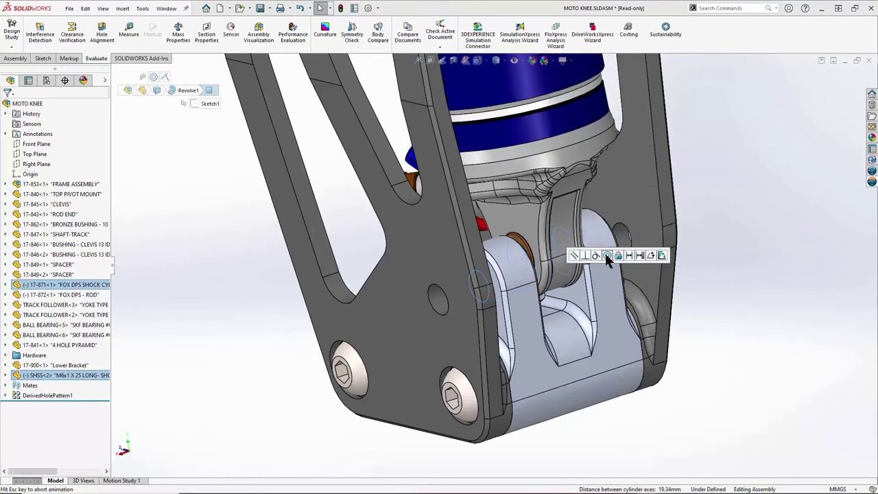
click(675, 255)
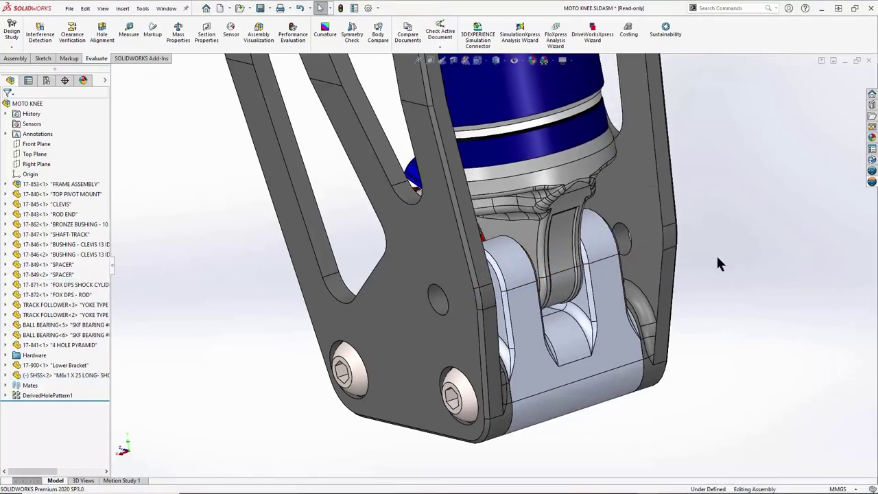
Step: Set the diameter of the frame side plate's access hole in front of the shoulder screw head to 16 mm
middle_drag(721, 261, 750, 247)
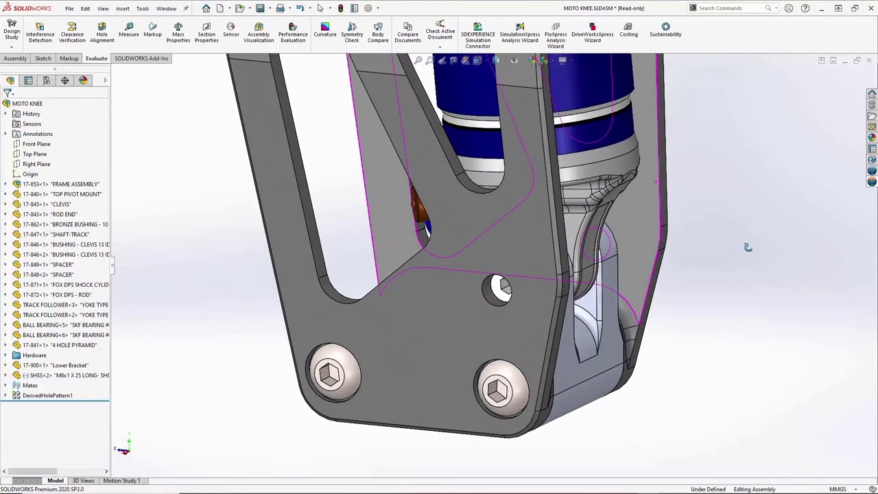
middle_drag(482, 313, 491, 296)
click(491, 296)
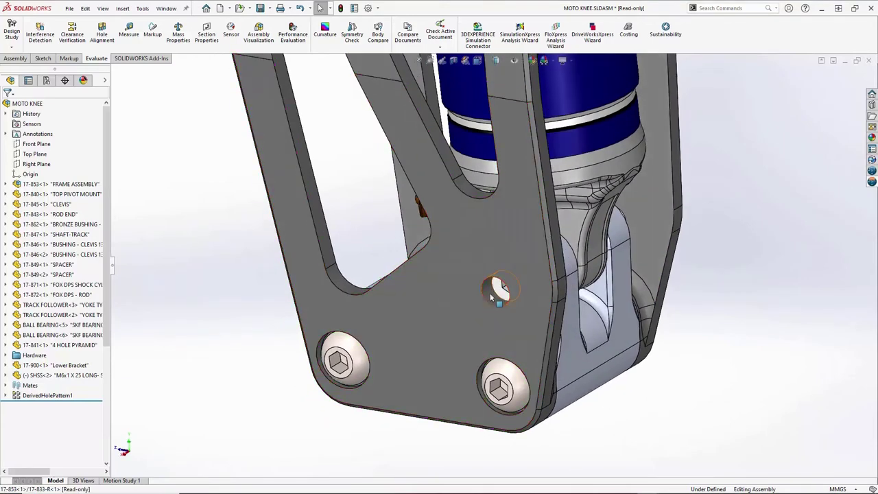
double_click(465, 259)
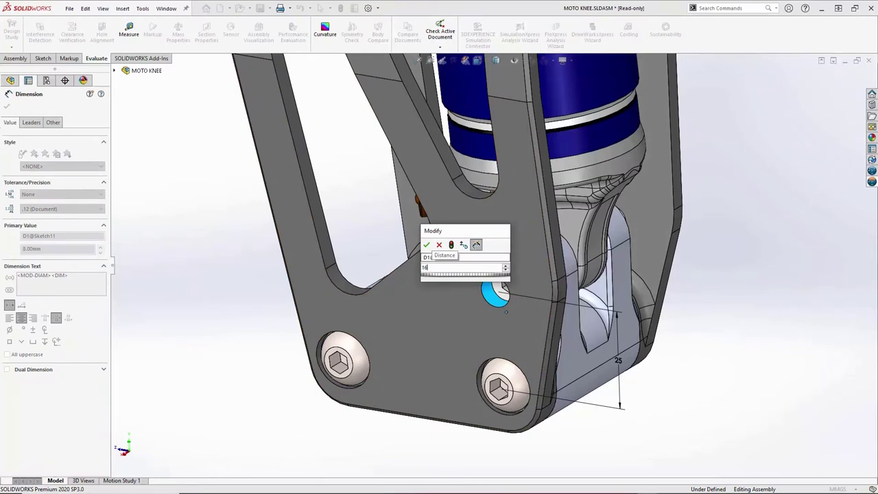
key(Return)
click(729, 247)
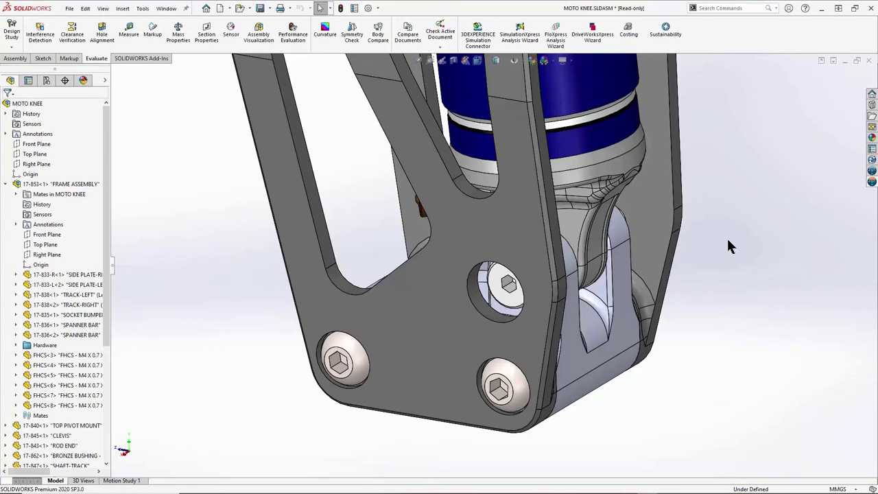
Step: Swing the top pivot mount to check the motion of the complete knee assembly
key(f)
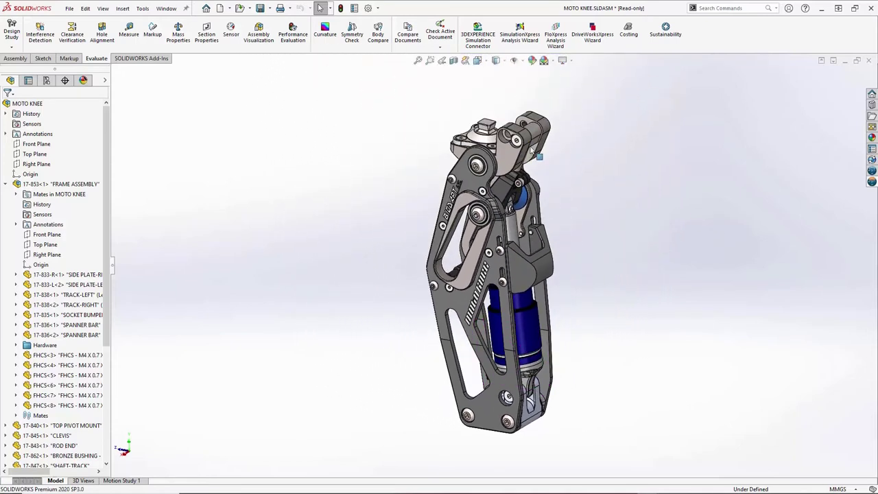
drag(531, 147, 501, 142)
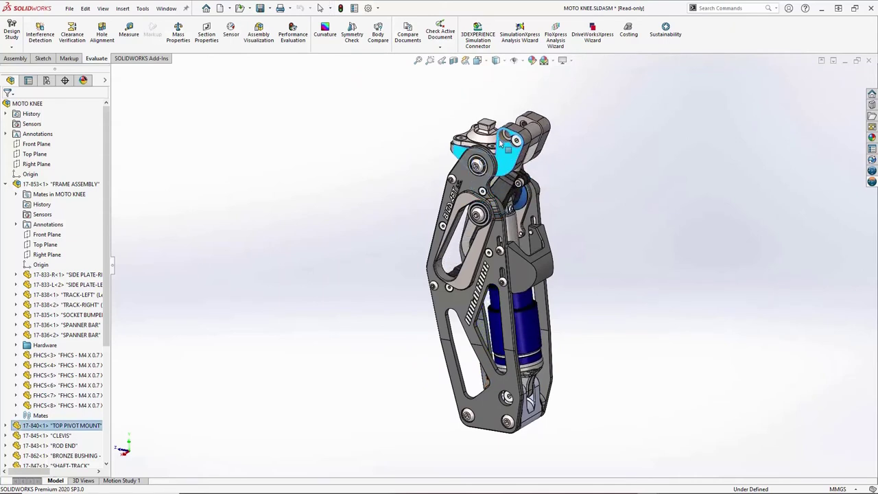
click(427, 121)
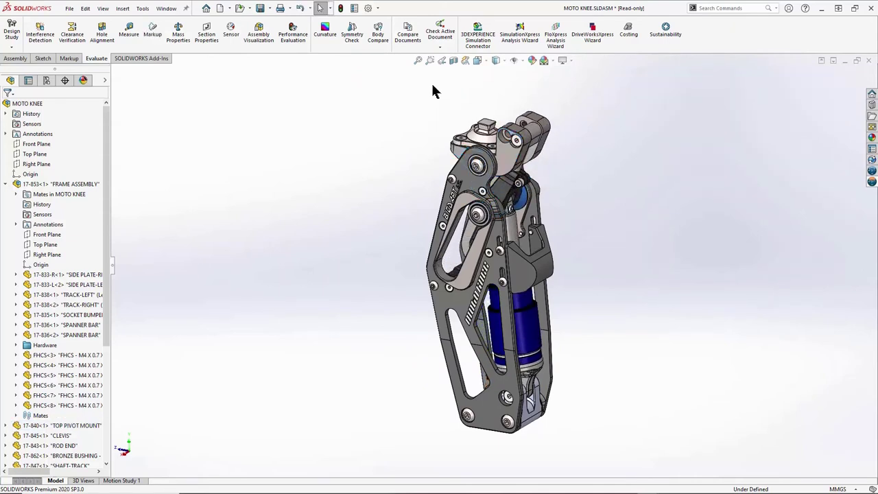
Step: Edit the concentric mate of the M6x2 X 30 LONG shoulder screw to use the top pivot mount's other hole
click(429, 60)
drag(421, 90, 604, 198)
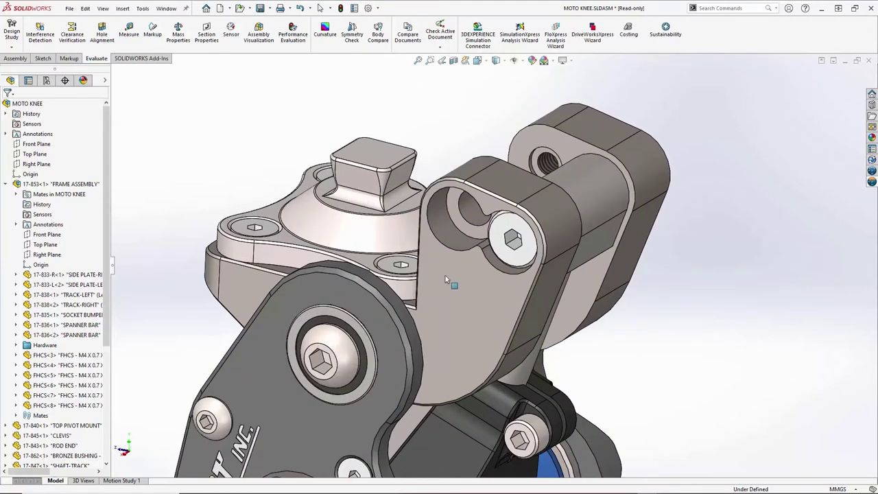
click(508, 235)
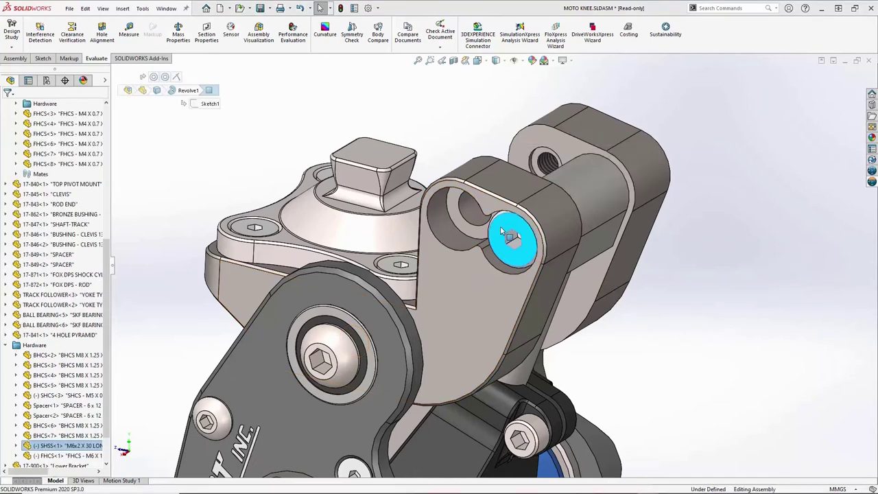
key(d)
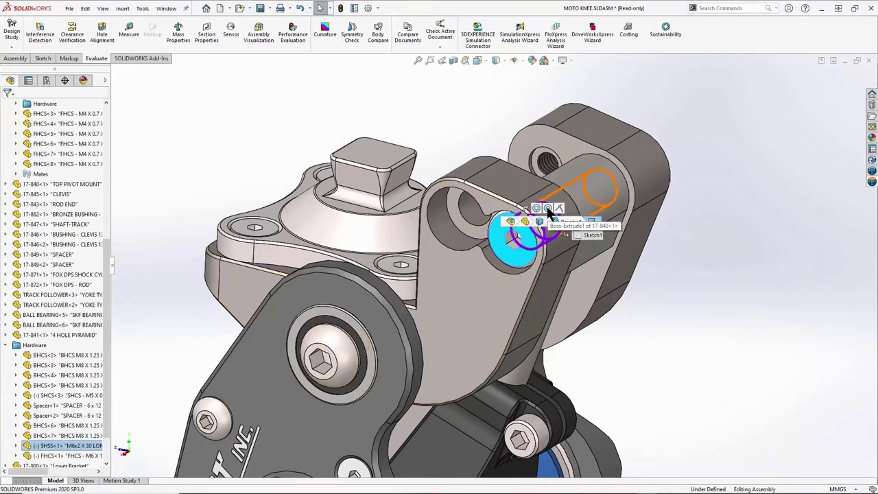
click(547, 209)
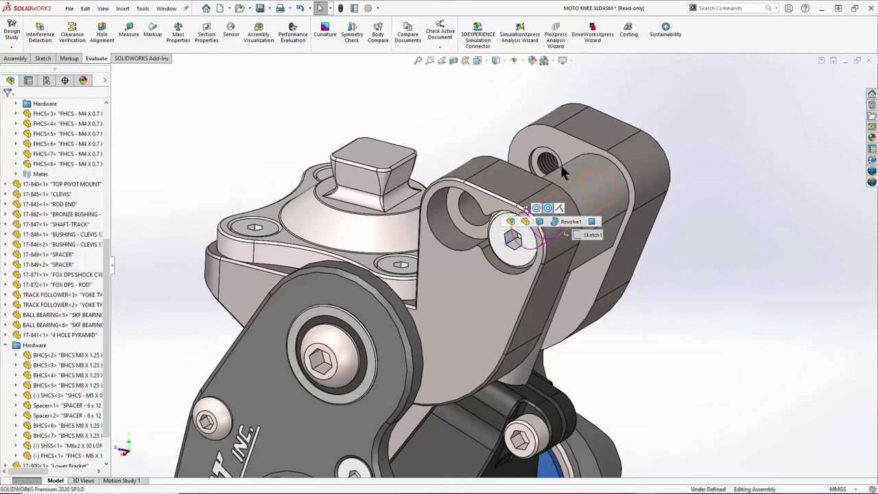
ctrl+click(559, 163)
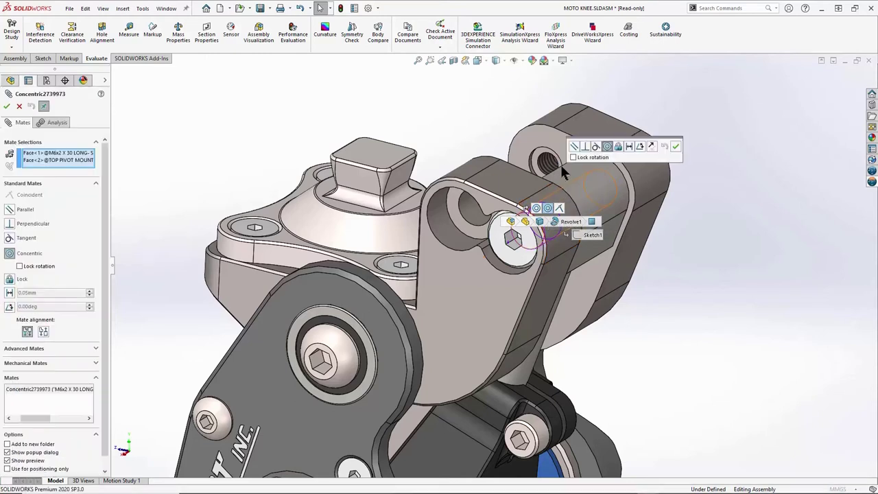
click(523, 220)
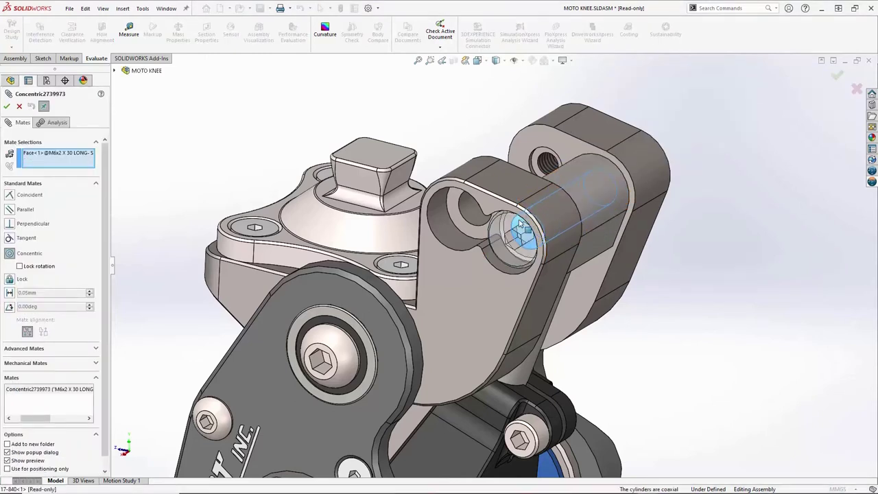
click(473, 213)
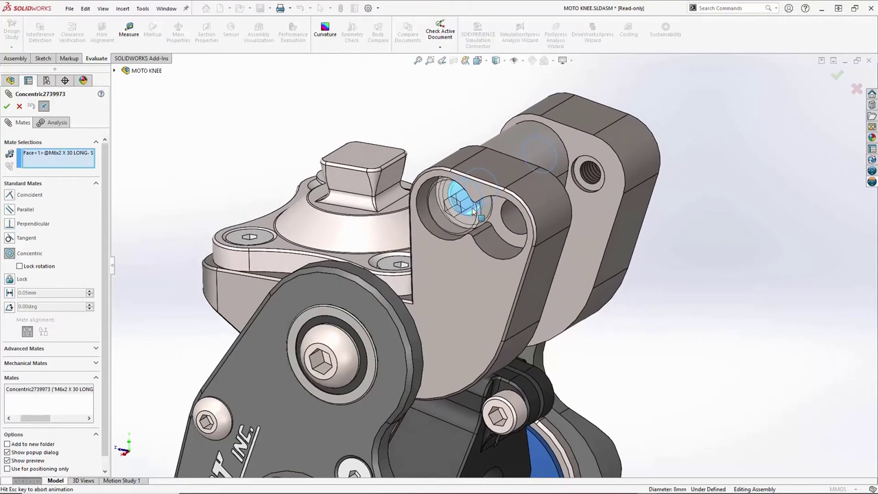
key(Return)
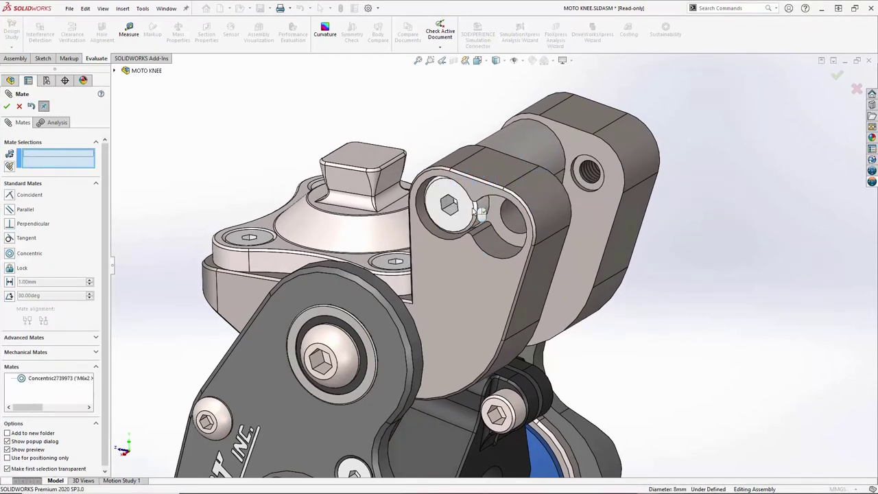
click(9, 106)
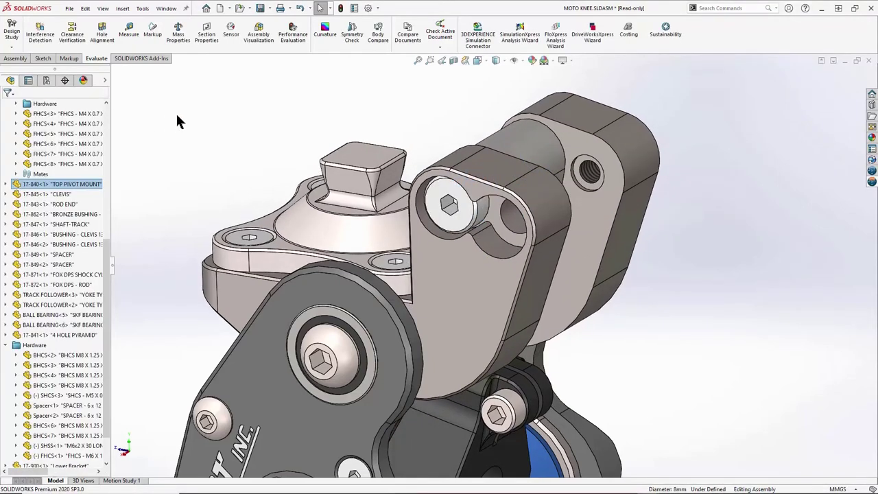
Step: Swing the top pivot mount again to check the knee's motion with the shoulder screw in its new hole
key(f)
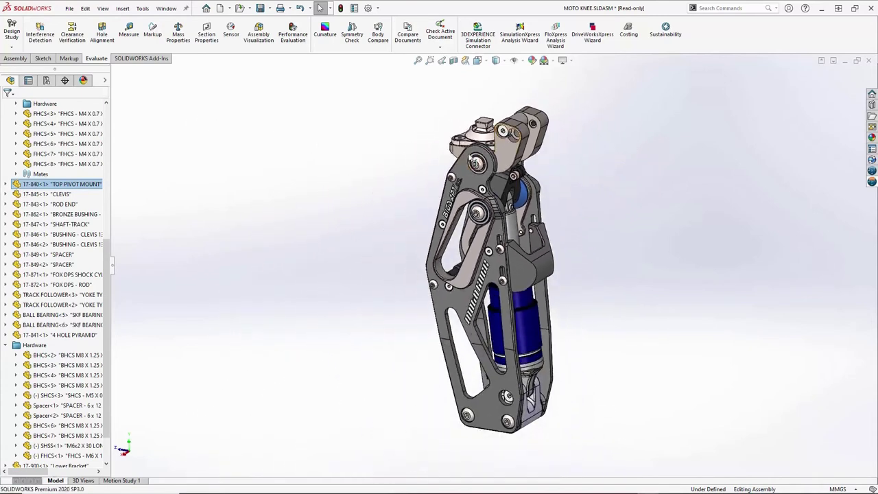
click(513, 156)
drag(513, 157, 491, 119)
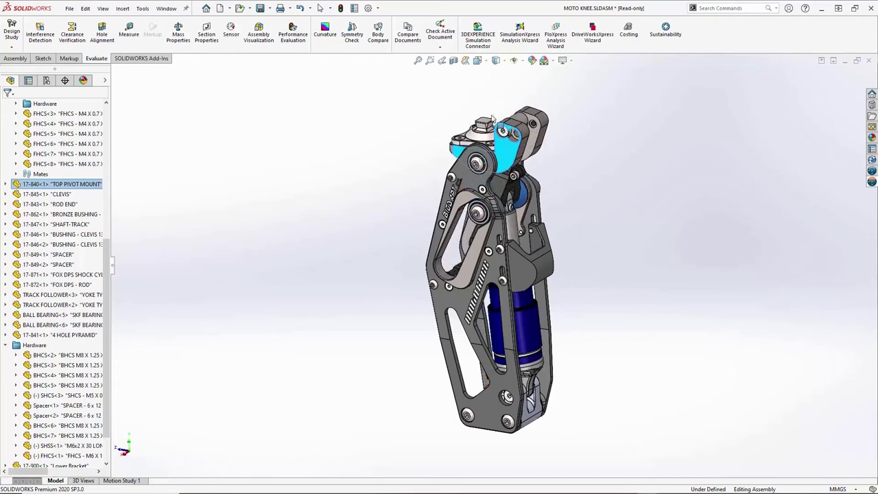
click(406, 112)
Step: Start an Interference Detection with the default selection cleared and the top pivot mount 17-840 as a component to check
click(429, 61)
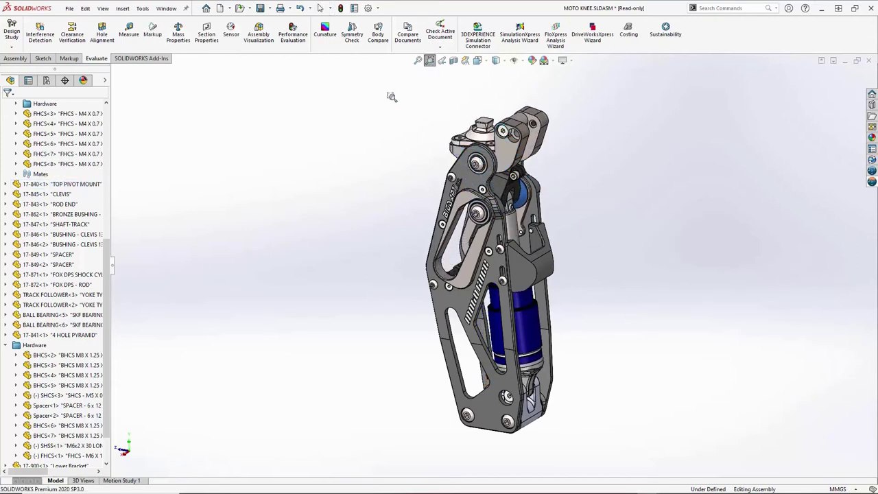
drag(386, 84, 596, 230)
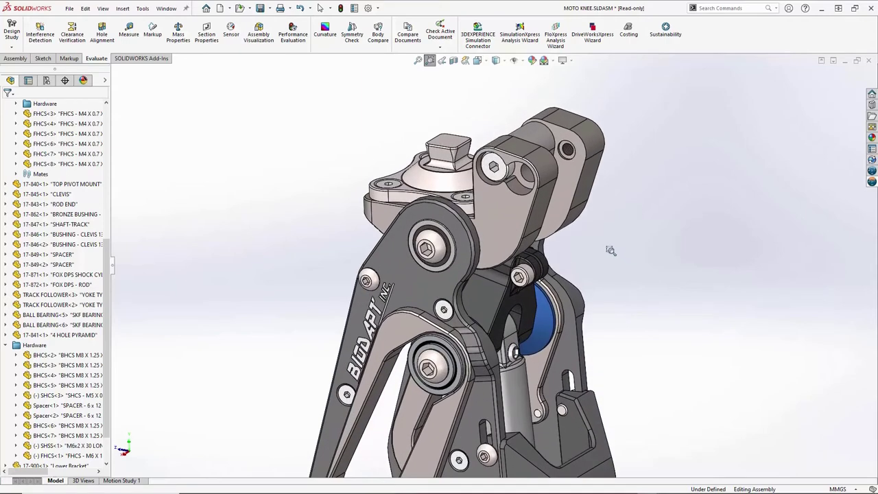
key(Escape)
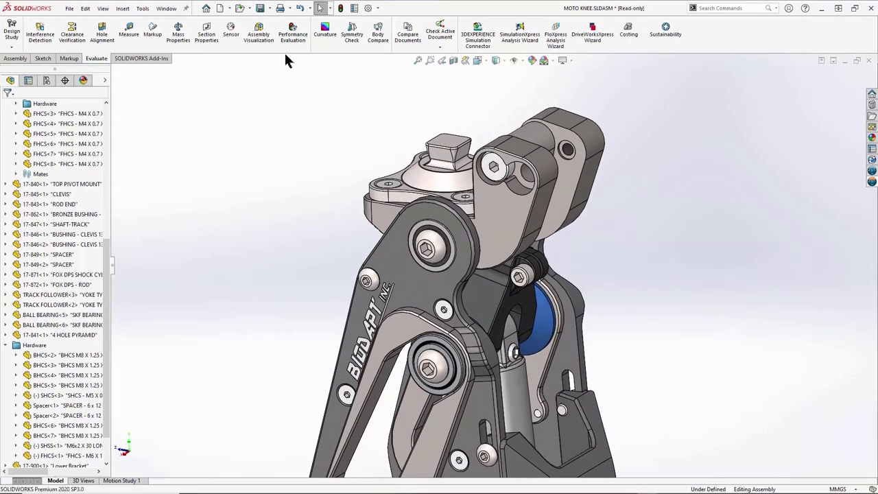
click(38, 38)
right_click(59, 135)
click(91, 143)
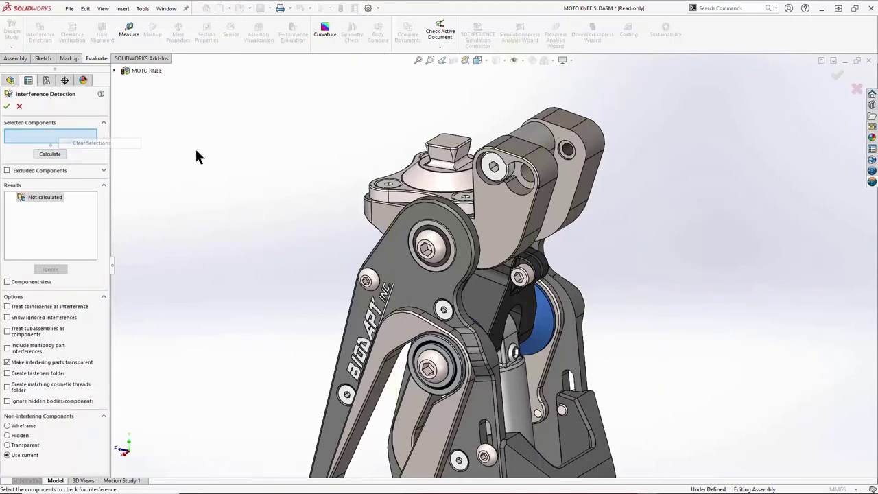
click(491, 218)
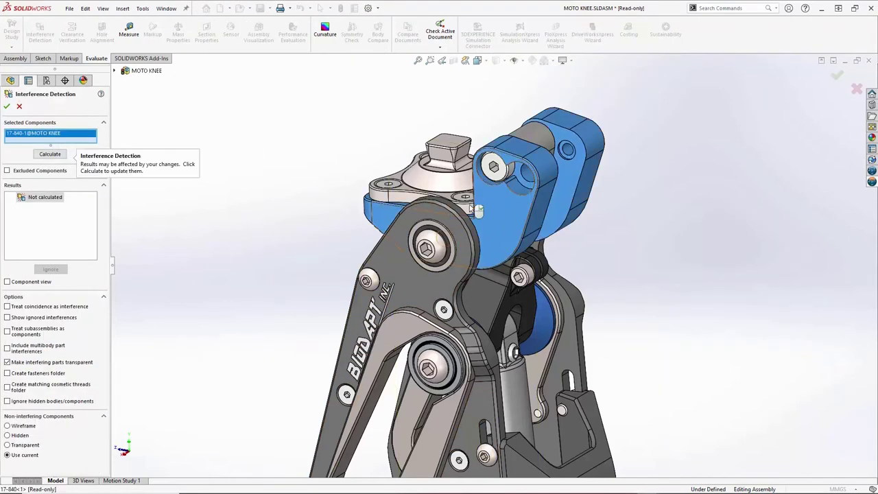
Step: Calculate interferences for the top pivot mount, group fastener interferences in their own folder, and examine the 59.78 mm³ interference
click(50, 154)
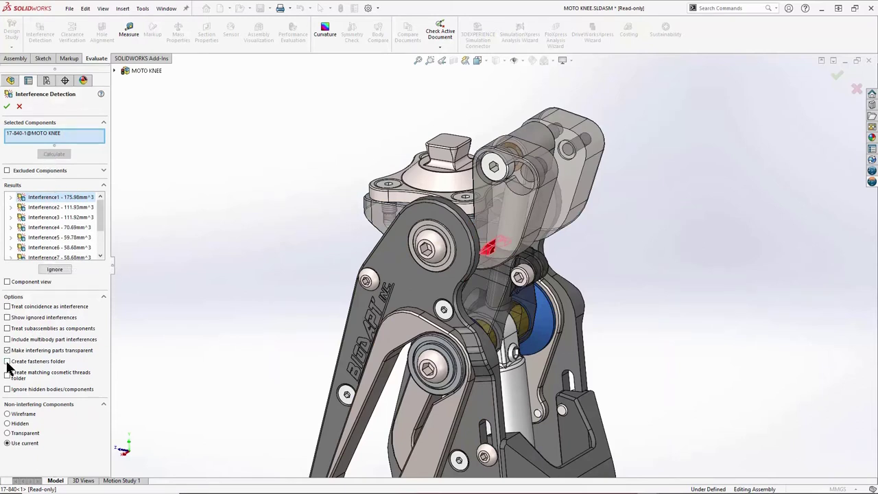
click(7, 360)
click(43, 216)
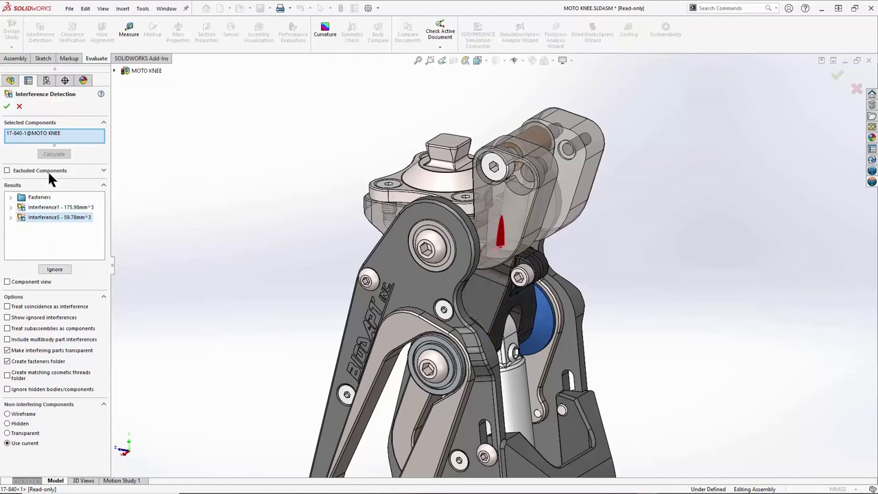
click(20, 107)
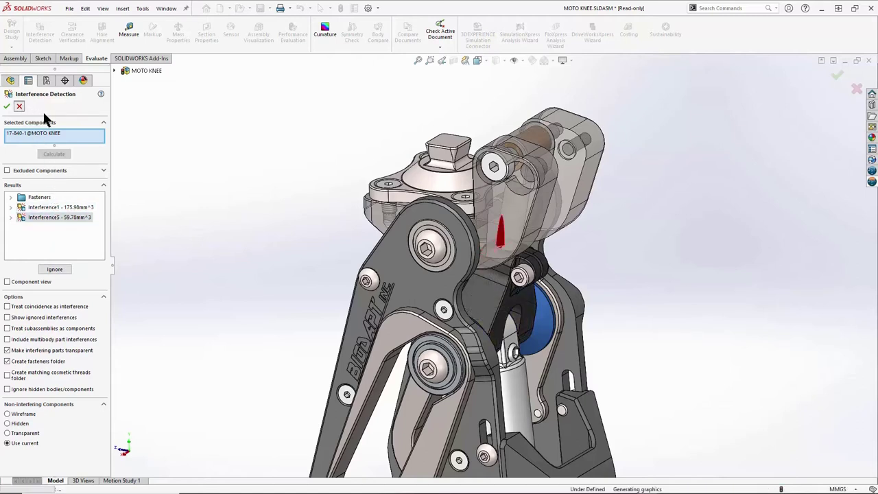
Step: Create a planar section view of the knee assembly through the Right Plane, with zero offset
click(453, 61)
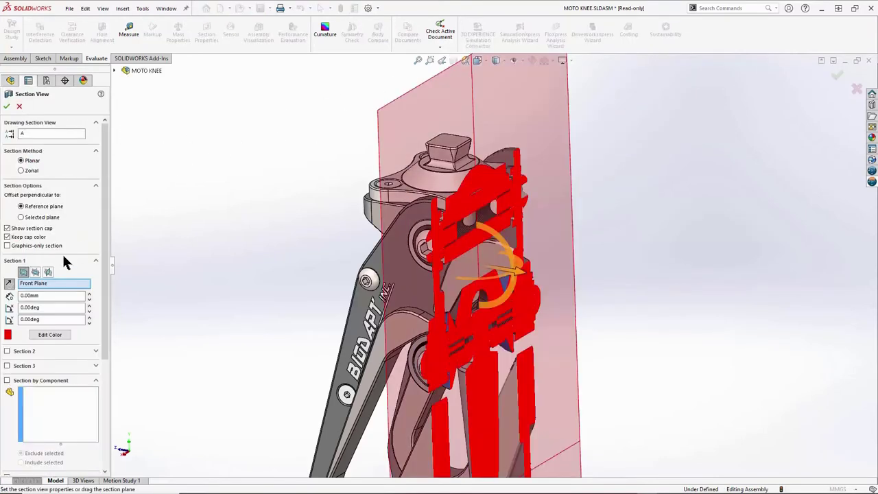
click(48, 272)
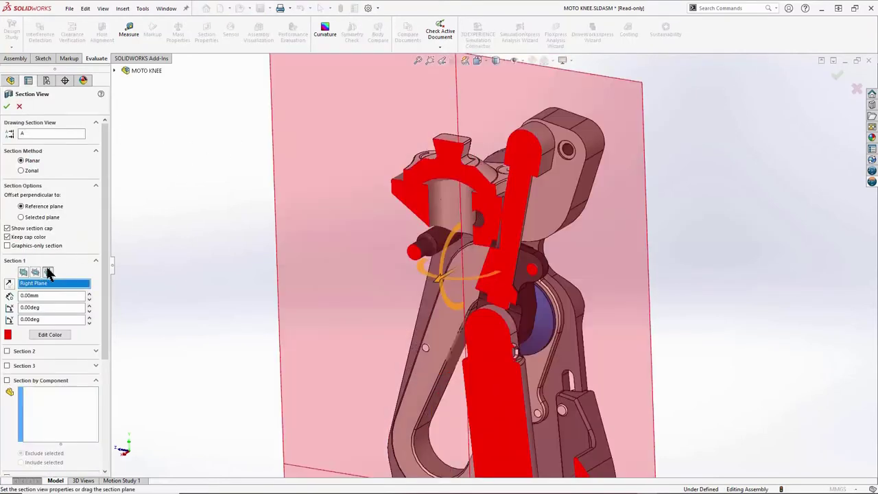
click(7, 106)
scroll(509, 243, down, 6)
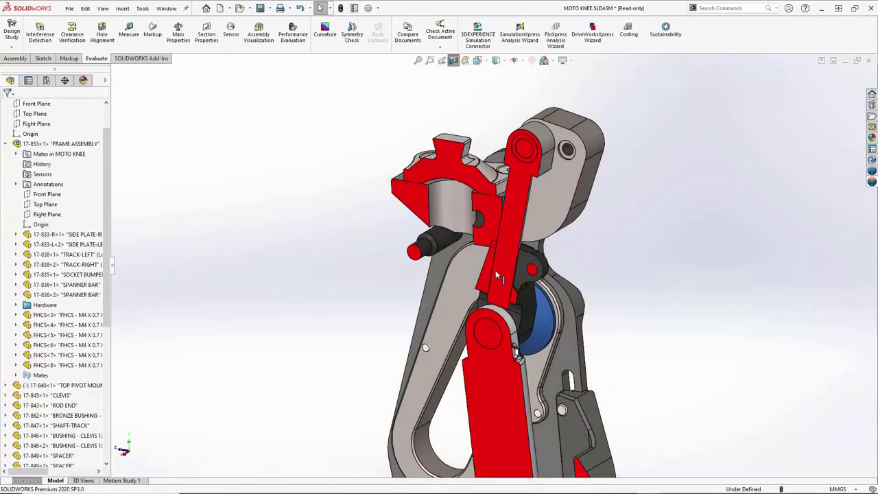
scroll(621, 226, up, 3)
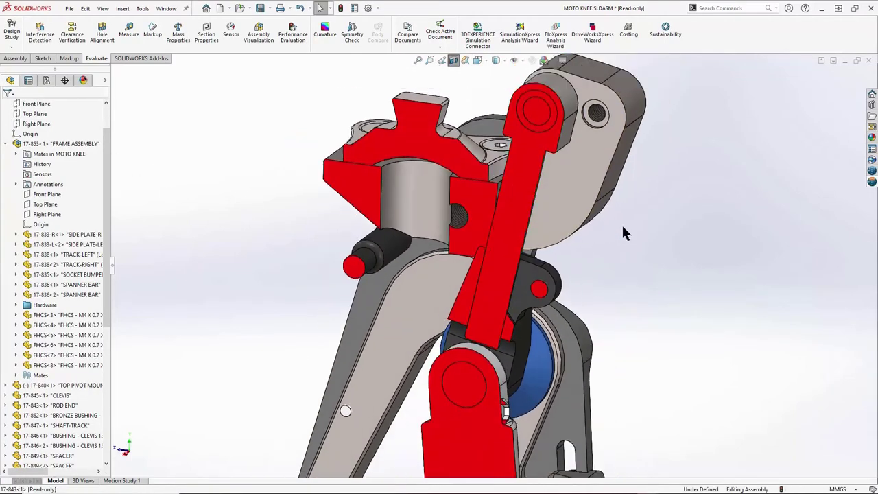
Step: Swing the top pivot mount downward about its pivot in the sectioned assembly to inspect its motion near the rod end and clevis
click(596, 185)
scroll(600, 189, down, 3)
drag(601, 189, 672, 287)
click(672, 282)
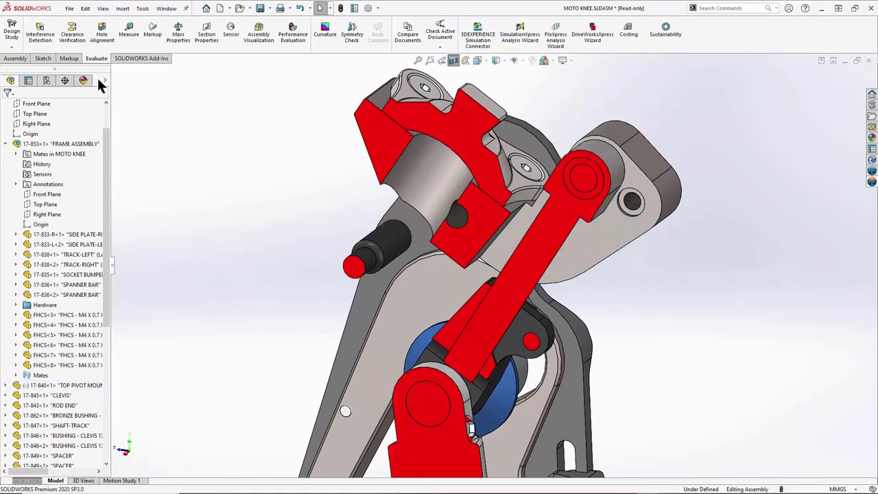
Step: Try to move the top pivot mount using Collision Detection between all components with stopping at collision enabled
click(16, 59)
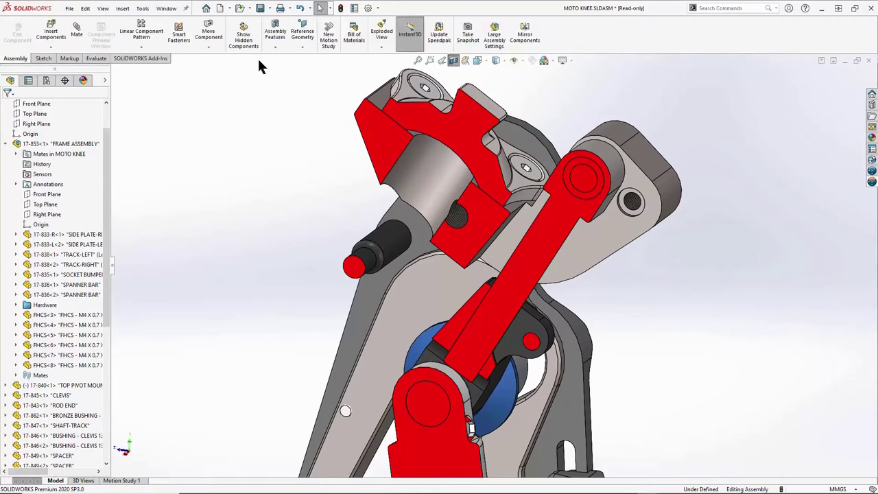
click(207, 33)
click(60, 198)
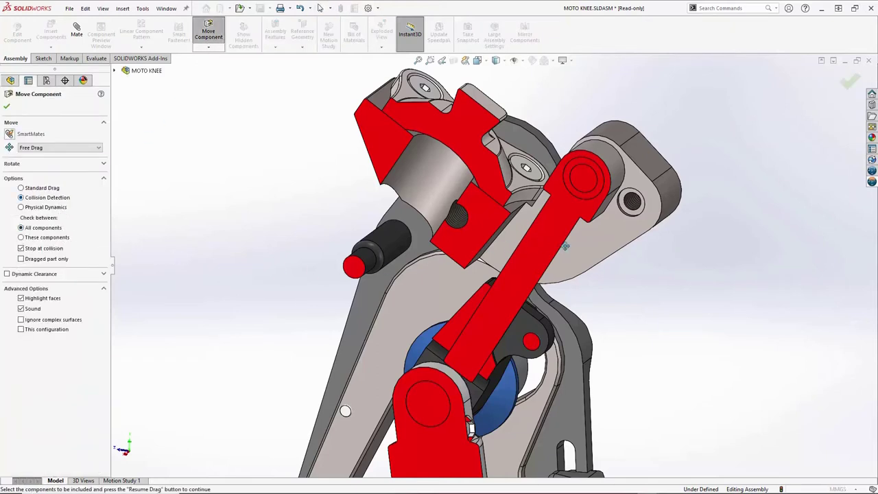
drag(592, 248, 535, 233)
click(494, 251)
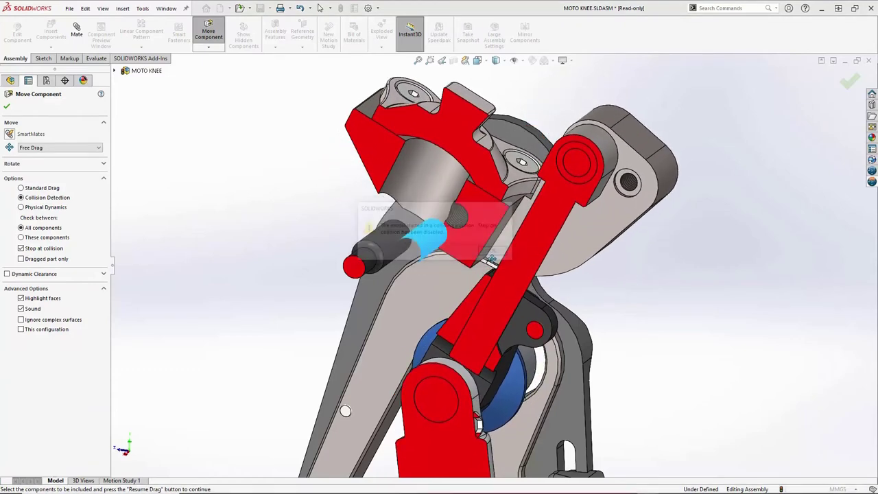
click(7, 106)
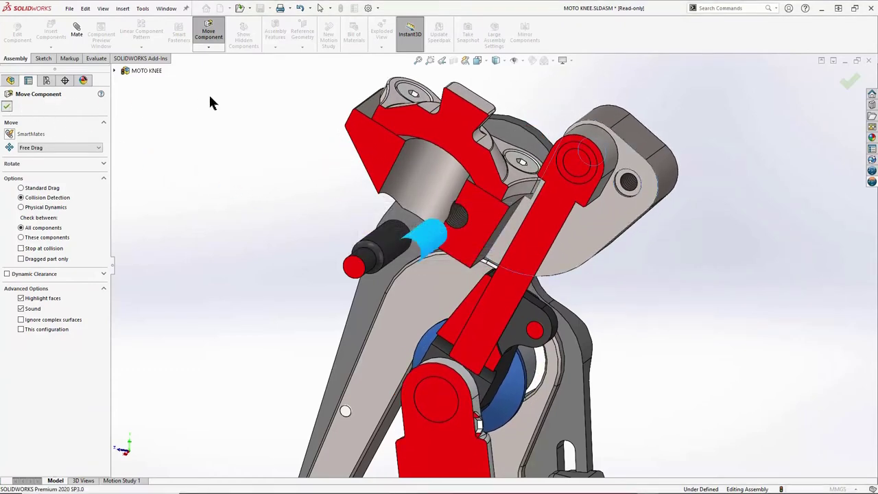
Step: Set up Move Component with Collision Detection limited to the top pivot mount, rod end and clevis, and resume dragging
click(208, 32)
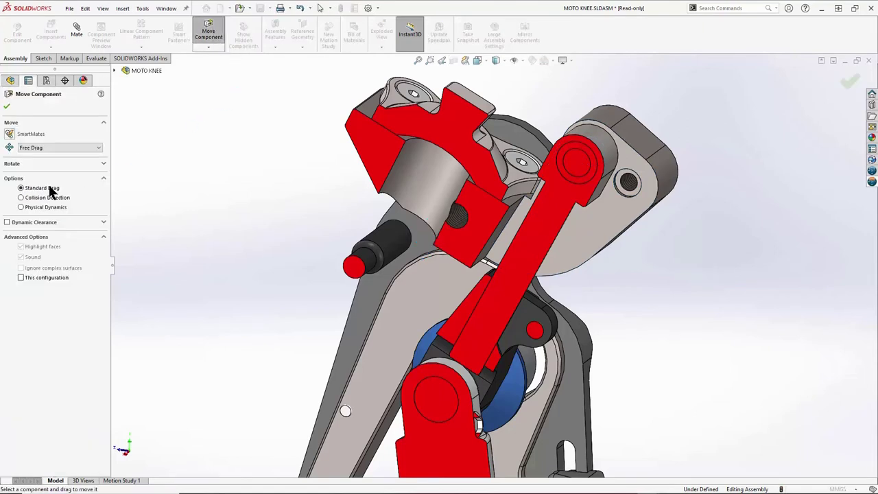
click(35, 196)
click(42, 236)
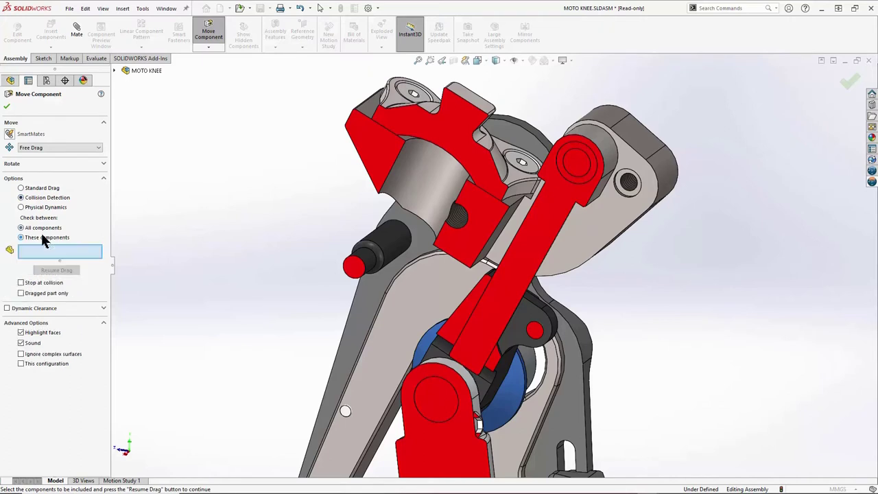
click(570, 232)
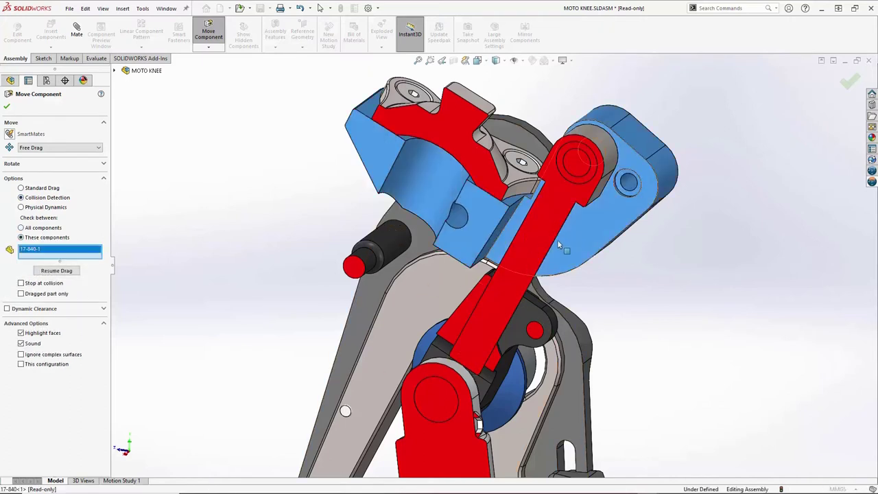
click(535, 249)
click(489, 248)
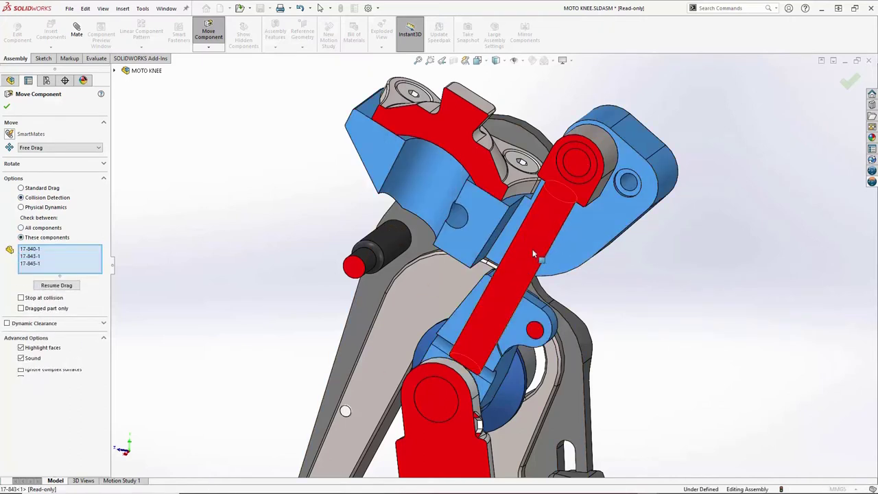
click(58, 285)
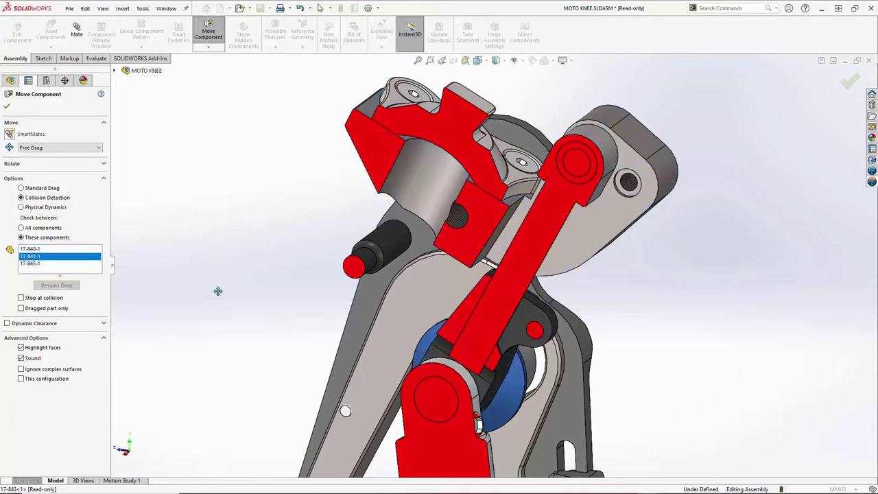
Step: Enable stopping at collision and rotate the top pivot mount back and forth to find its contact with the linkage
mouse_move(582, 235)
mouse_down()
mouse_move(580, 202)
mouse_move(580, 231)
mouse_up()
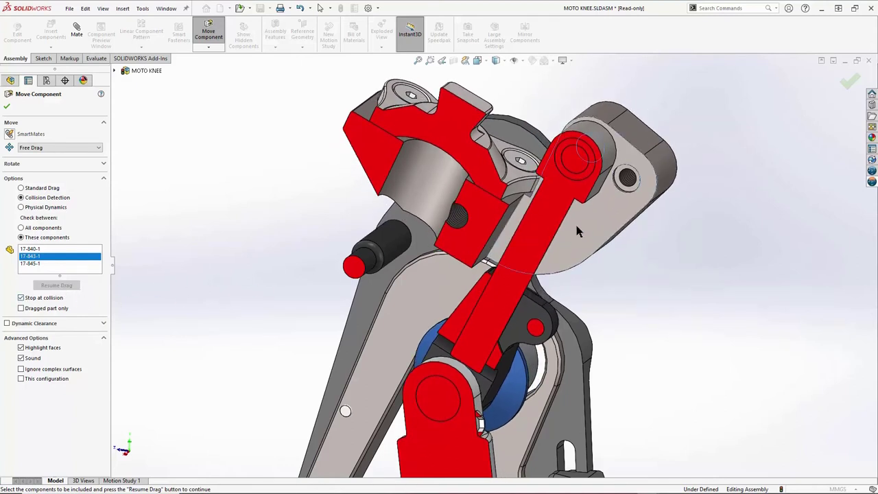
drag(578, 232, 580, 201)
mouse_move(579, 233)
mouse_down()
mouse_move(579, 256)
mouse_move(579, 233)
mouse_up()
drag(550, 195, 566, 226)
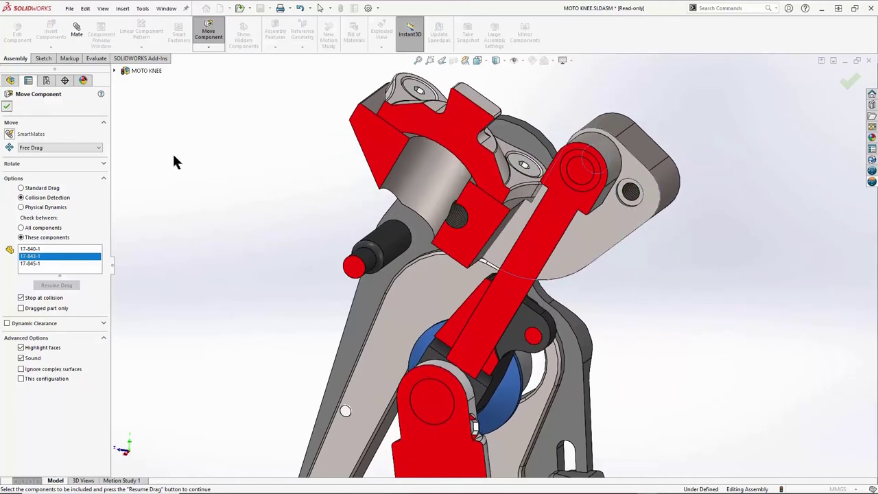
key(Escape)
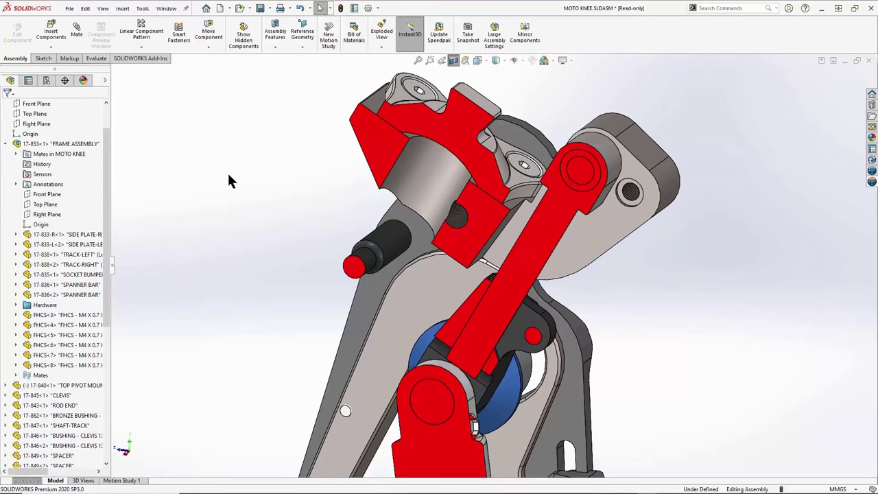
Step: Set the angle dimension D2@Sketch5 on the top pivot mount's inner face to 12 degrees
click(488, 249)
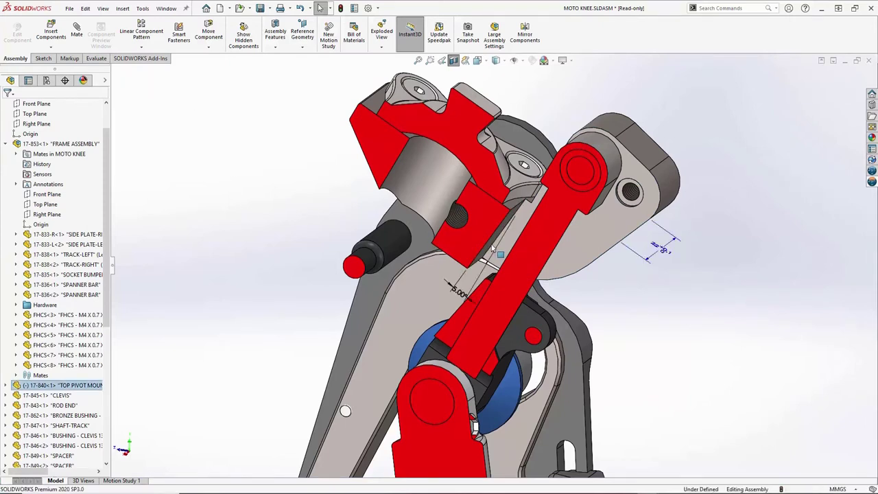
double_click(462, 295)
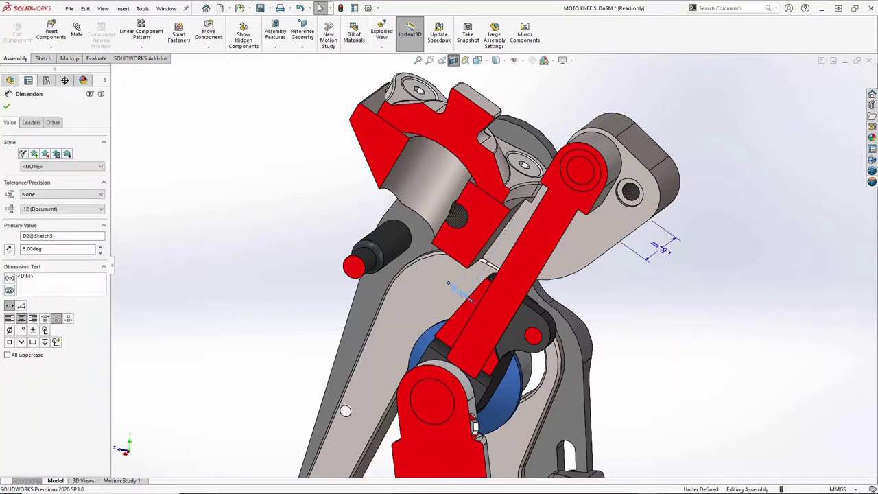
key(BackSpace)
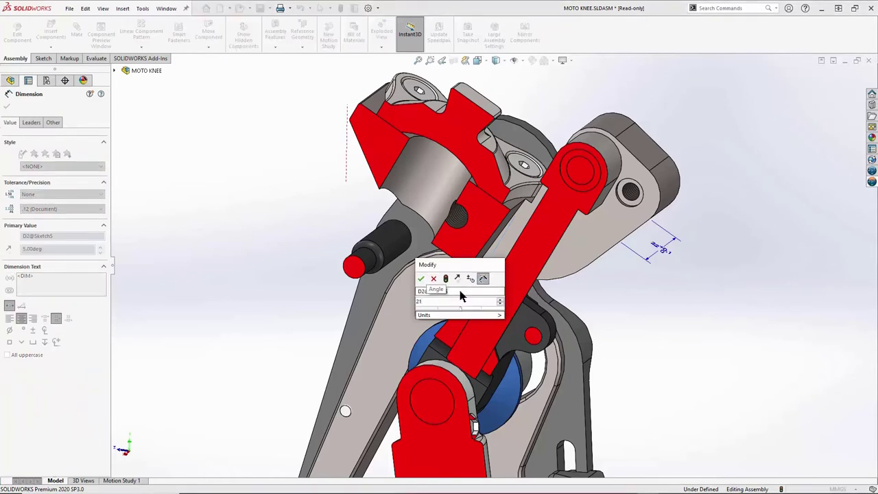
text(0)
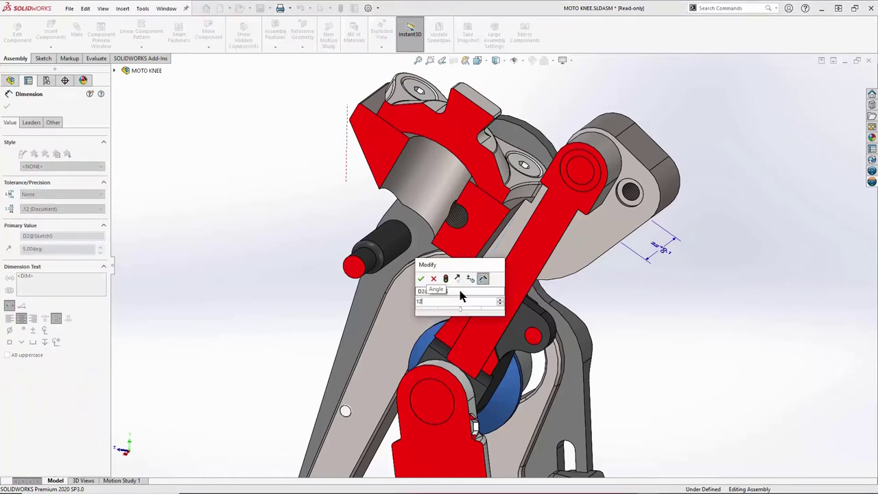
key(Return)
click(666, 296)
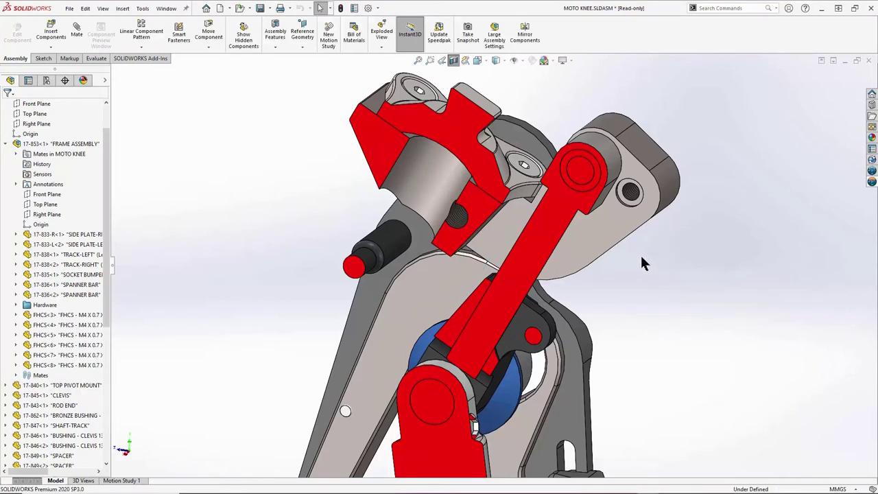
Step: Swing the top pivot mount through its range to check the modified clearance, and turn off the section view
click(606, 198)
drag(606, 197, 628, 232)
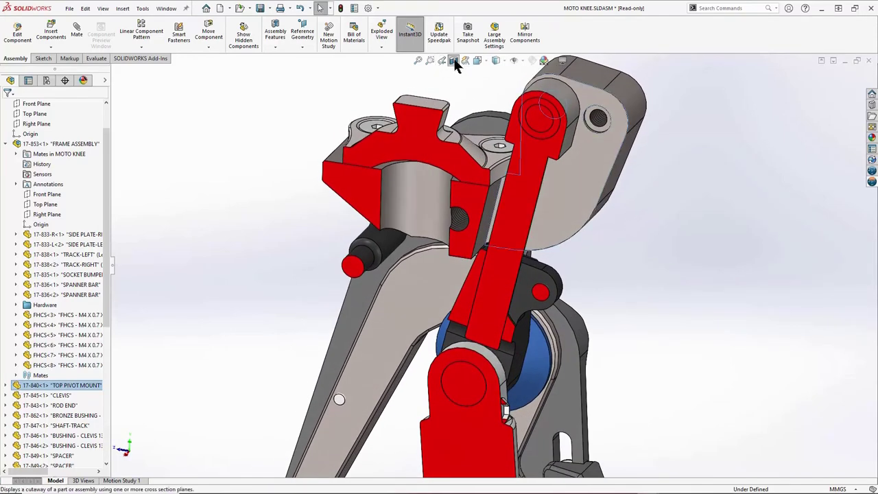
click(453, 60)
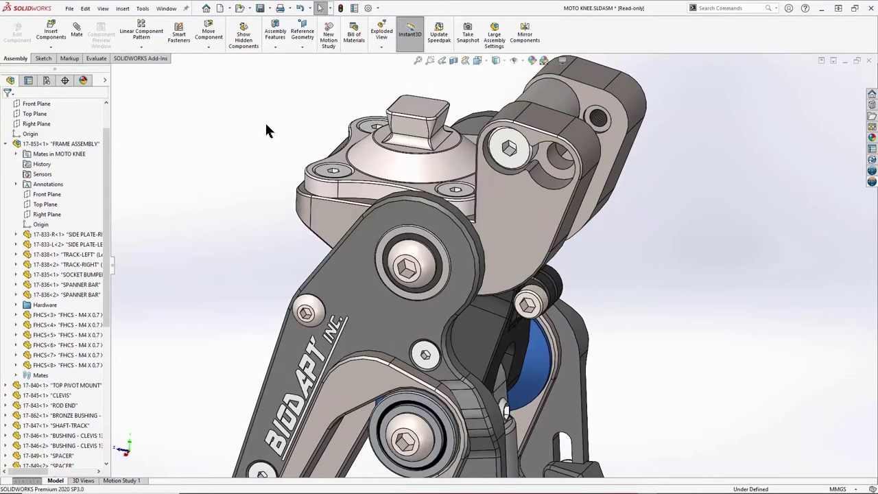
Step: Fit the whole knee assembly in view, explode it with the MOTO KNEE configuration's Exploded View1, and examine it from another angle
key(f)
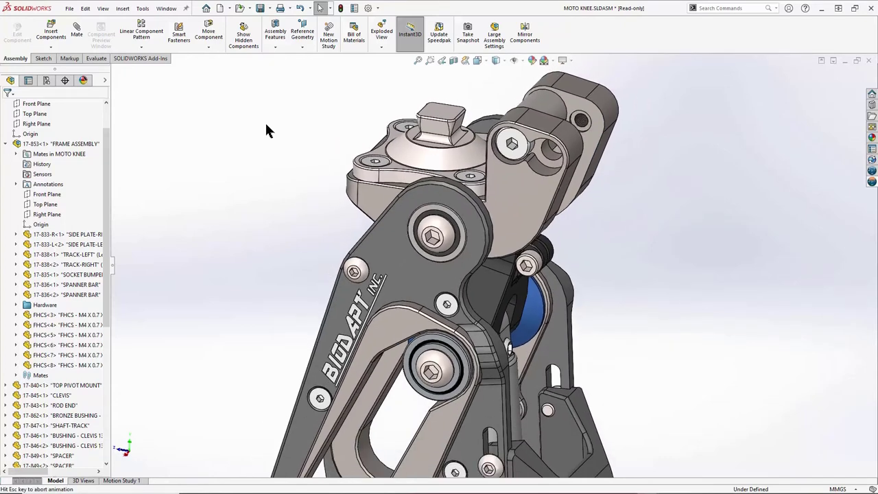
click(46, 81)
click(16, 122)
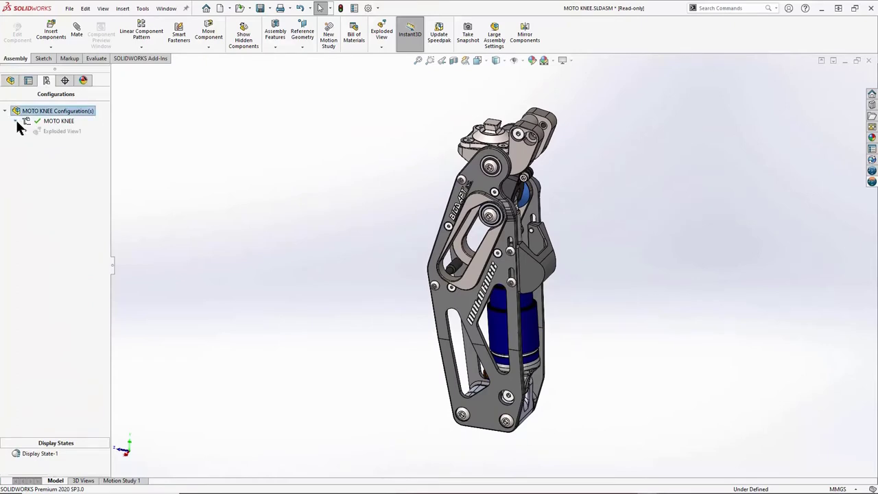
double_click(57, 131)
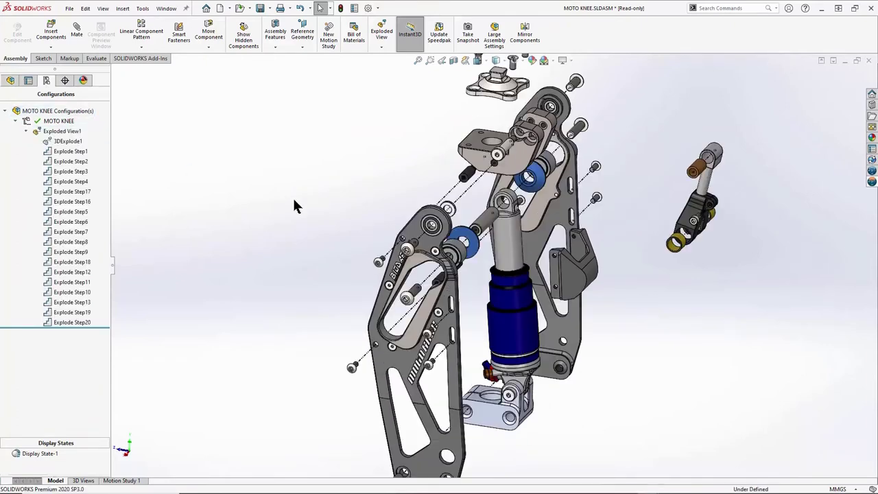
middle_drag(299, 216, 476, 416)
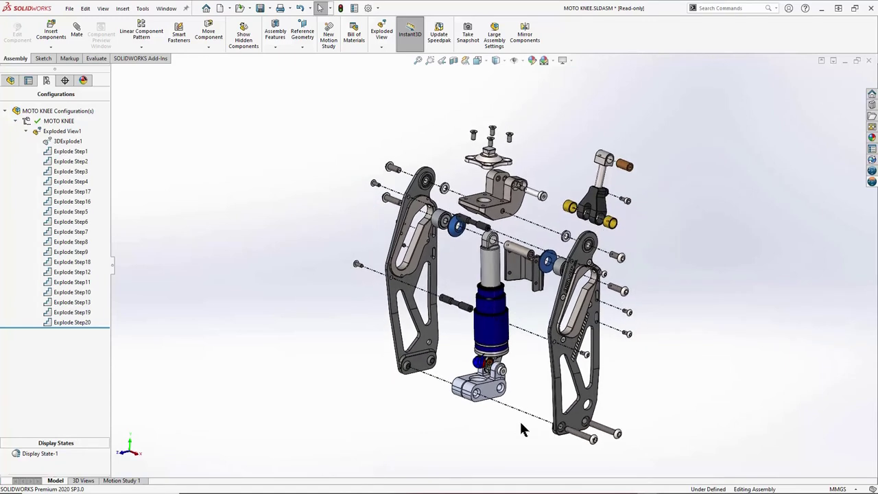
Step: Animate the collapse of Exploded View1, close the animation controls, and select the exploded view again
right_click(72, 131)
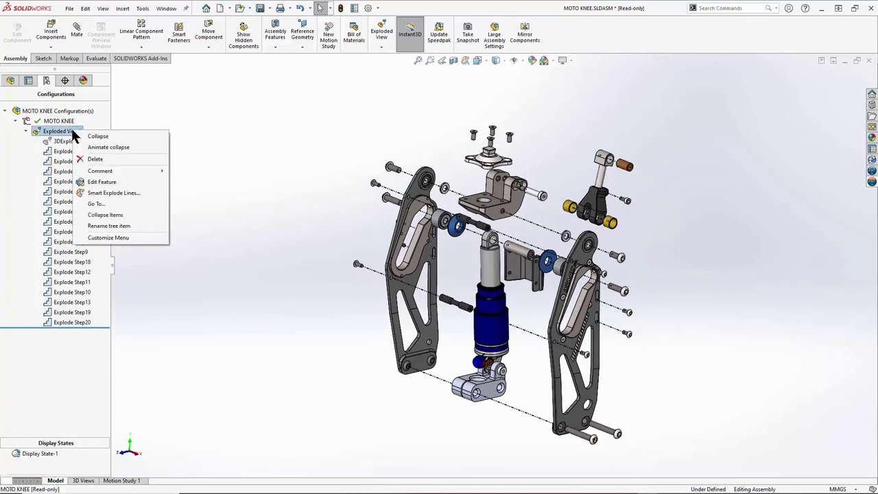
mouse_move(128, 171)
click(128, 146)
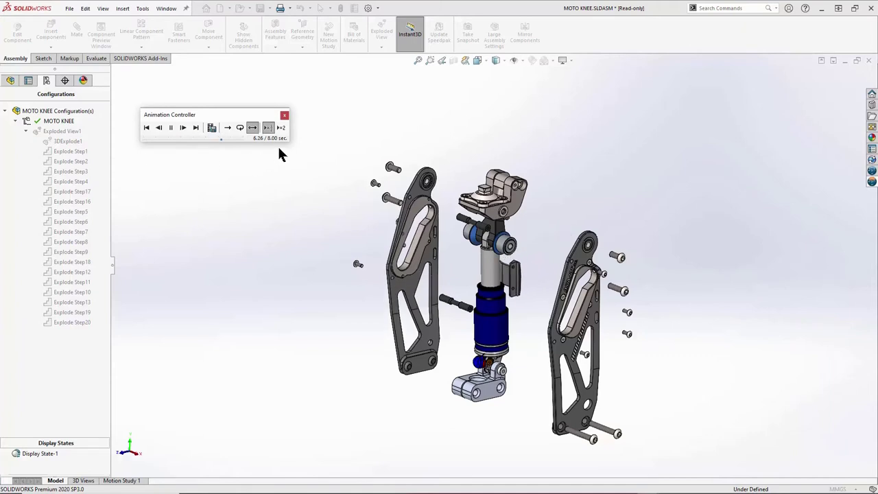
click(285, 115)
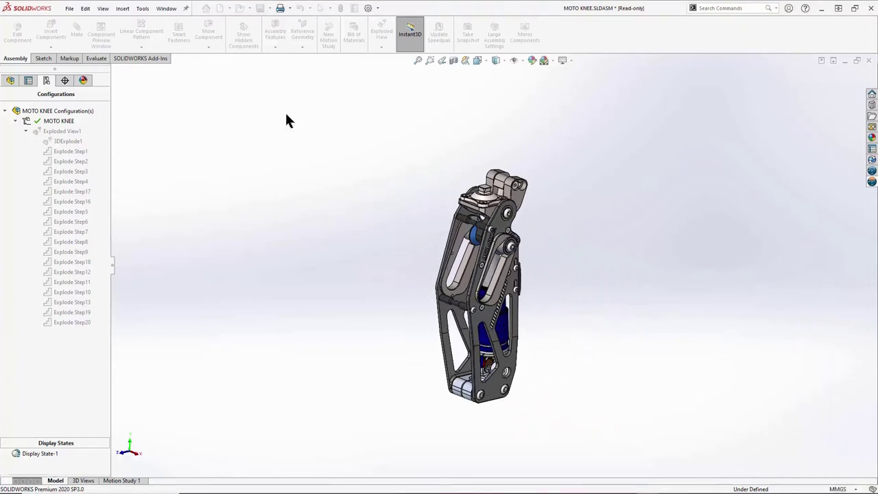
click(52, 130)
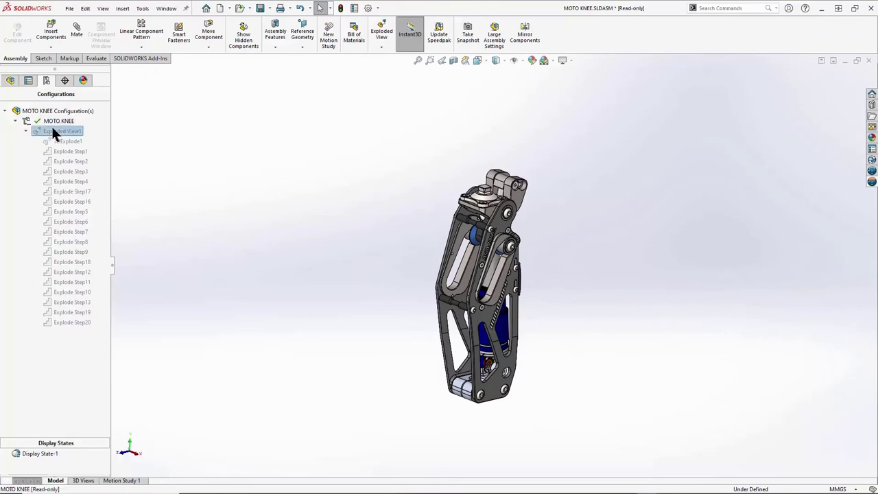
Step: Explode the knee and edit Exploded View1, adding a step that pulls the lower bracket's shoulder screw out about 71.5 mm along X
double_click(52, 131)
scroll(510, 412, down, 5)
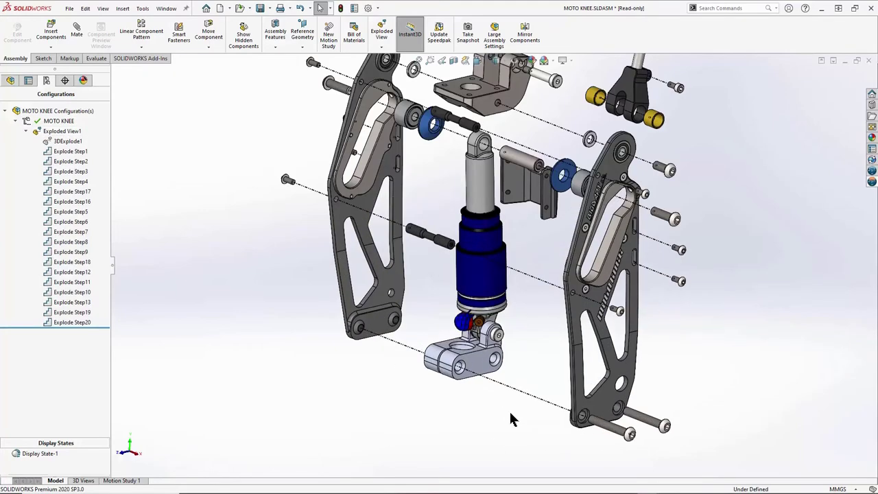
scroll(491, 392, down, 2)
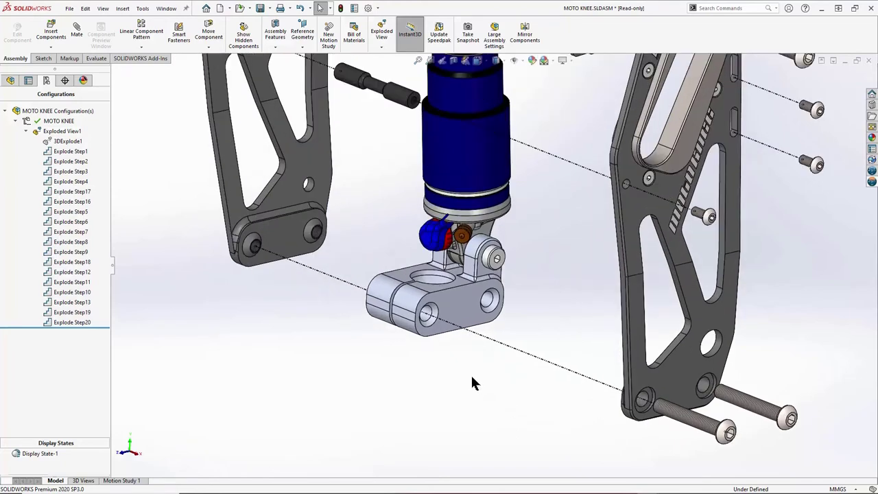
right_click(65, 132)
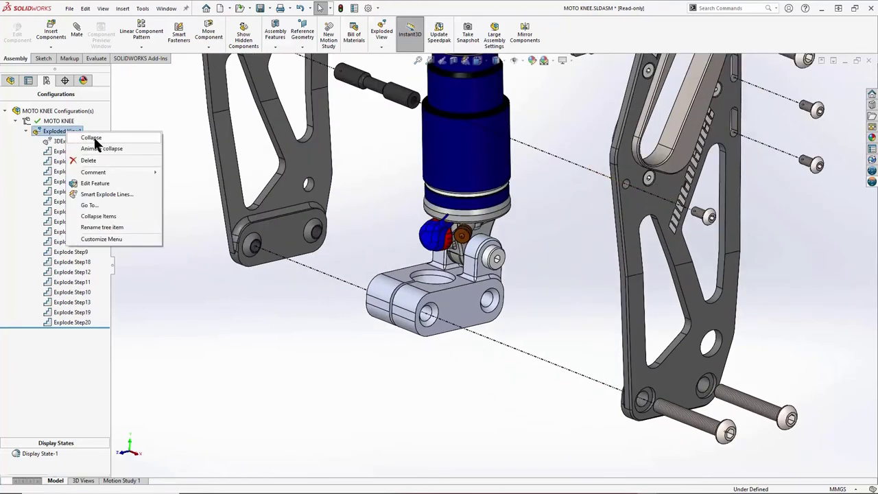
click(74, 183)
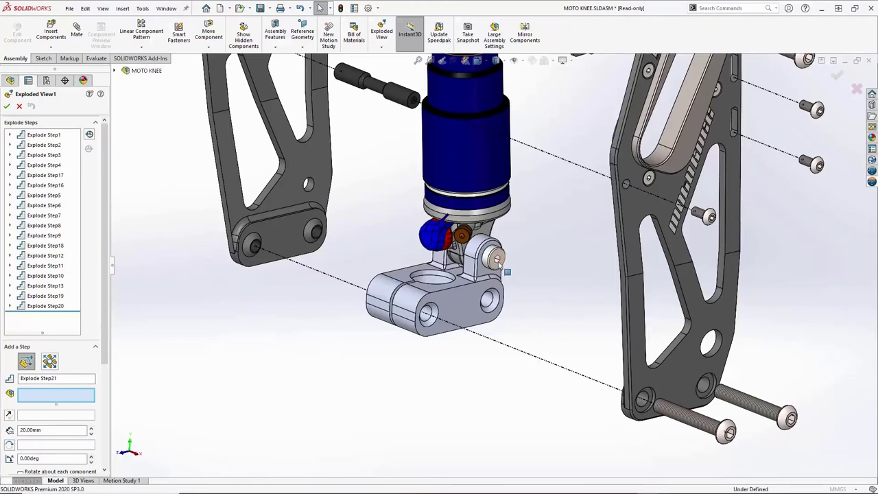
click(496, 259)
drag(510, 268, 580, 295)
drag(106, 336, 108, 483)
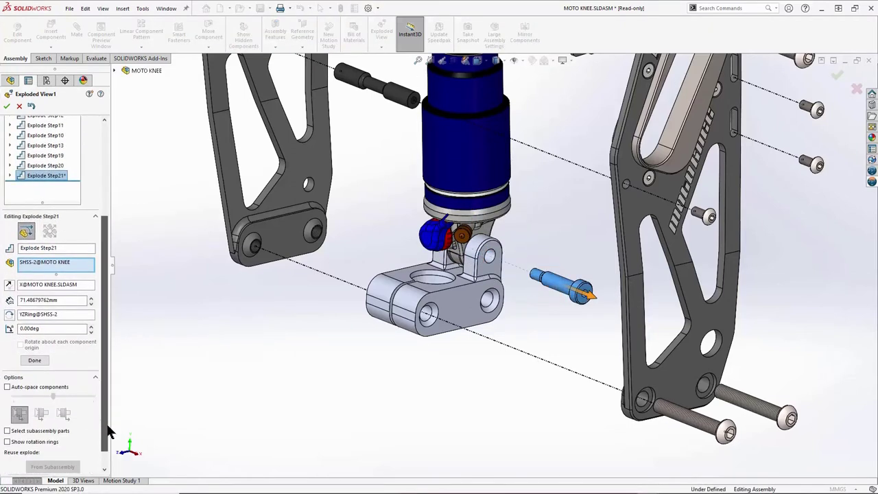
click(43, 359)
Step: Add an explode step moving the lower bracket 17-900 about 54.7 mm down along Y, and finish editing the exploded view
click(472, 308)
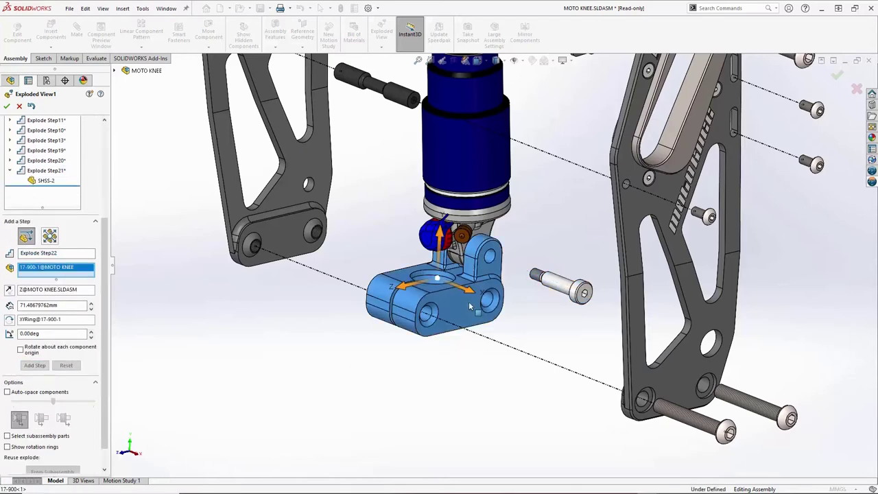
drag(439, 233, 437, 316)
scroll(76, 445, down, 1)
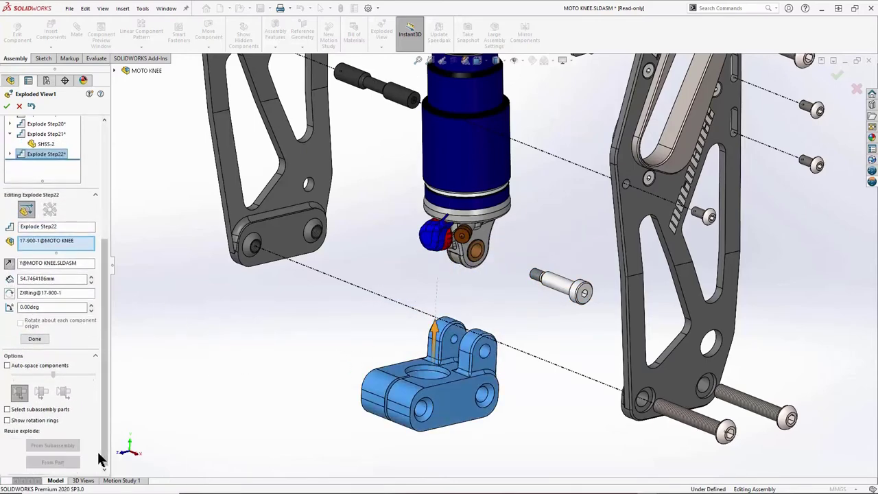
click(41, 339)
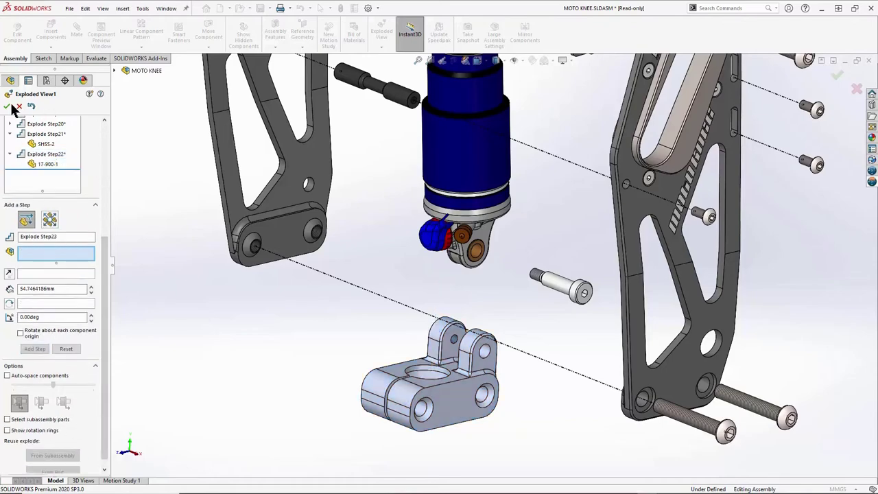
click(8, 107)
key(f)
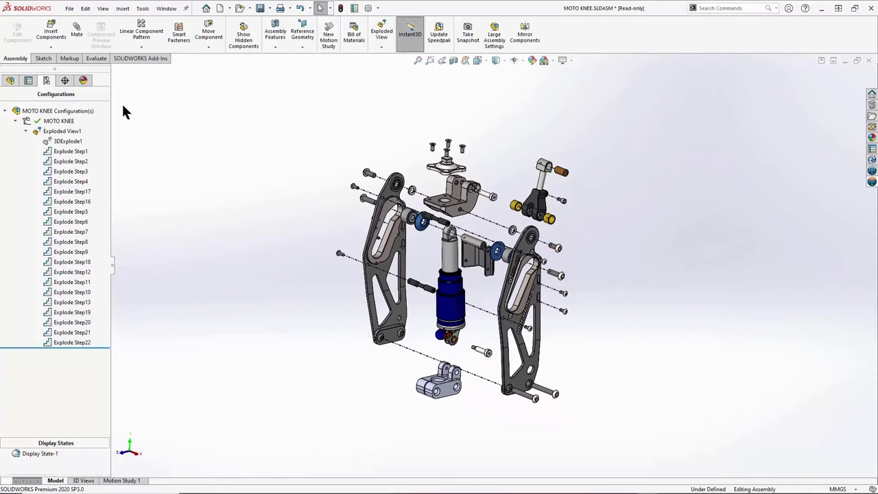
Step: Search the 3DEXPERIENCE platform for "moto knee" and open the MOTO KNEE drawing
click(871, 183)
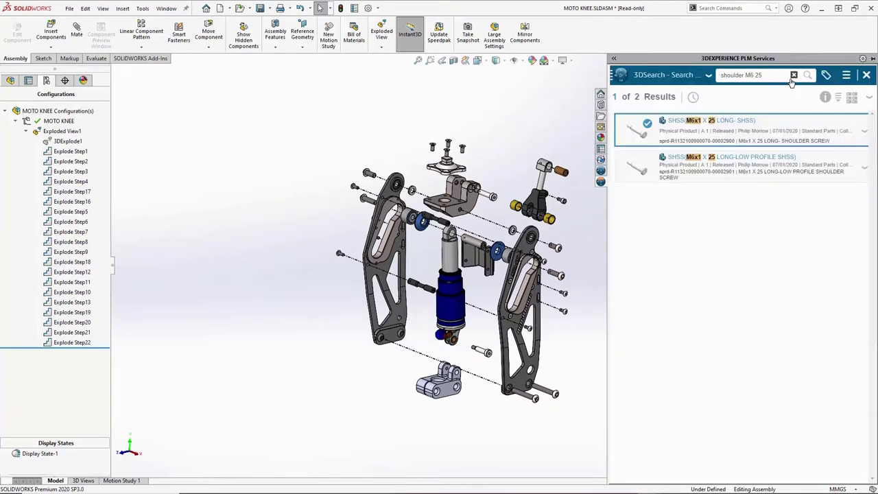
click(794, 75)
click(775, 76)
text(moto )
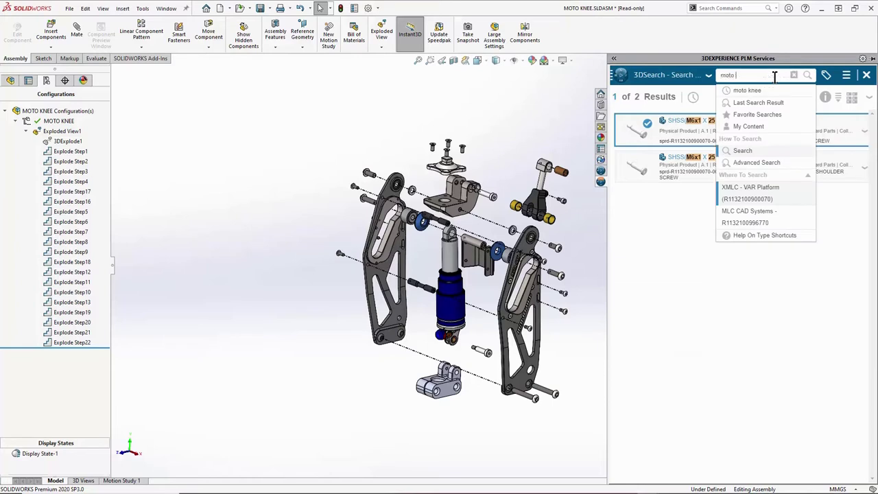
text(knee)
key(Return)
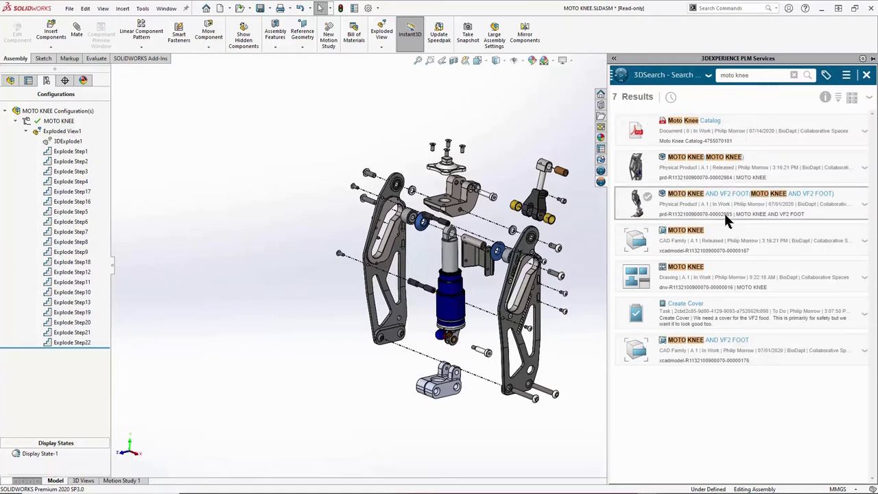
click(675, 281)
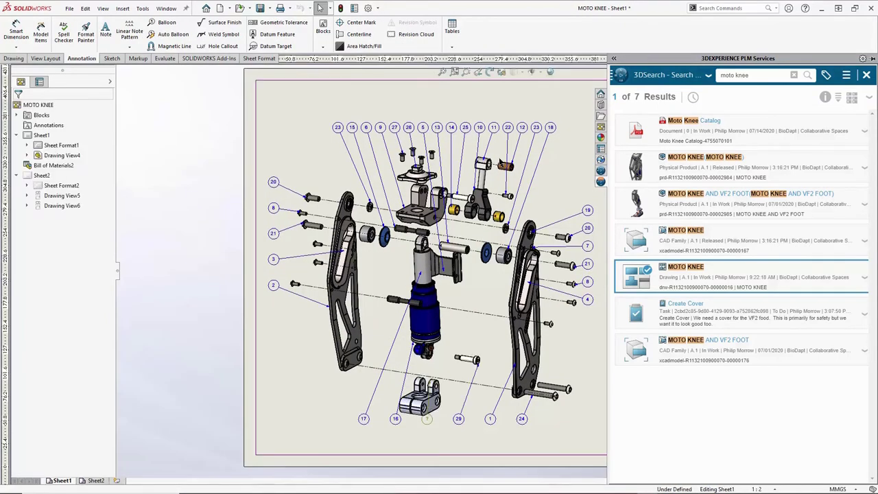
Step: Replace the unresolved balloon under the lower bracket with an item-number balloon attached to the bracket, shifting its balloon row slightly downward
click(182, 365)
scroll(453, 418, down, 3)
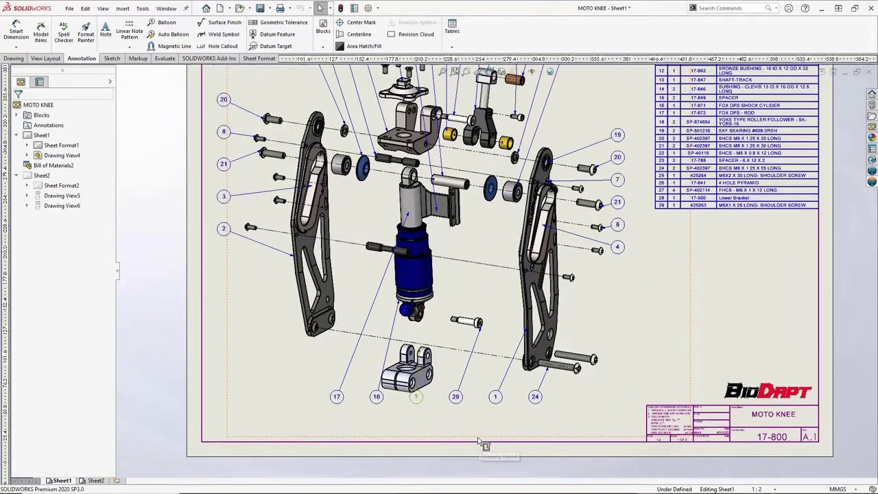
click(402, 368)
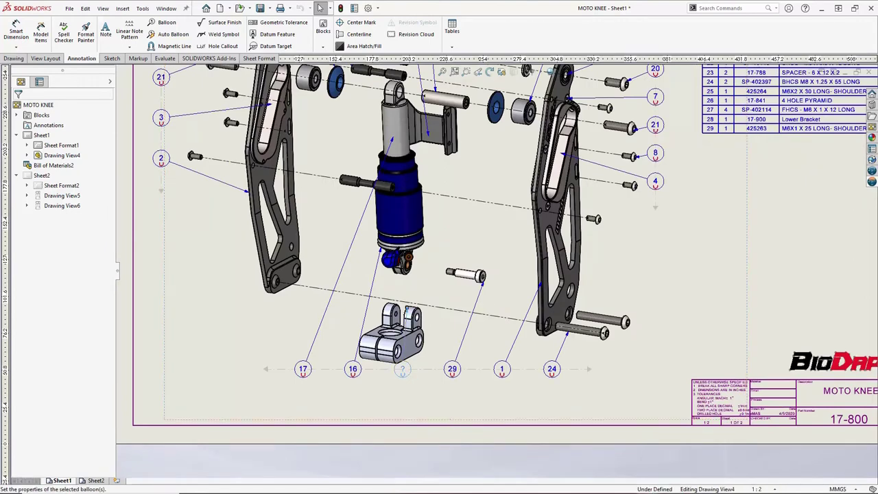
click(414, 357)
drag(430, 372, 439, 395)
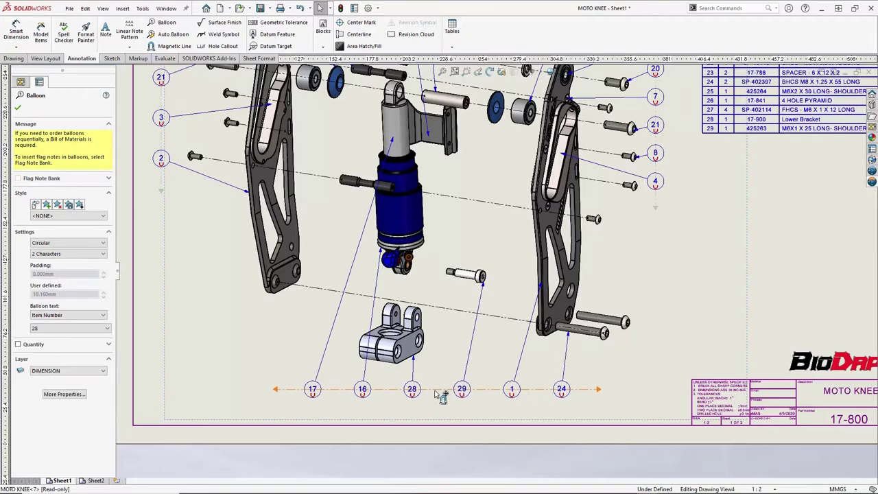
key(Escape)
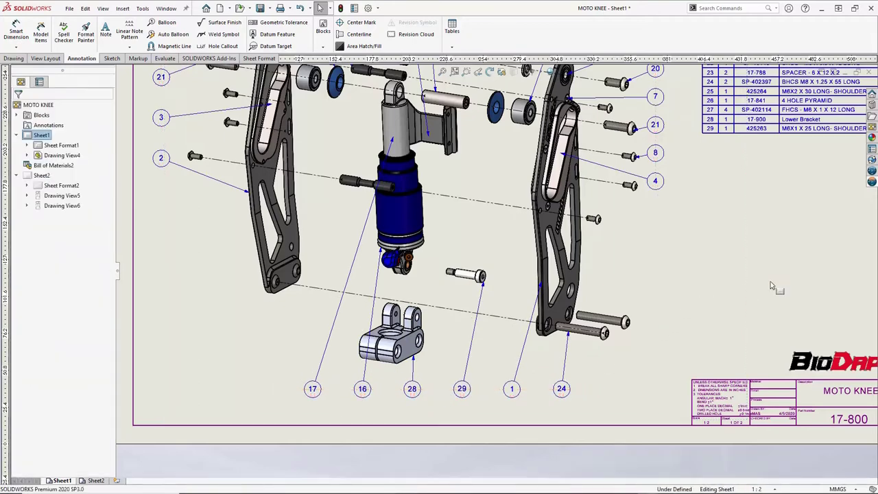
key(f)
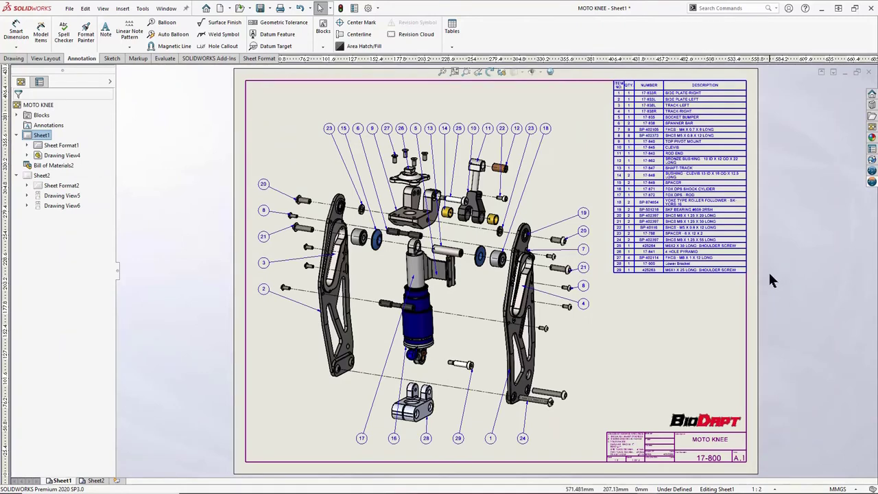
Step: Review the session's file statuses in 3DEXPERIENCE PLM Services and start saving the MOTO KNEE drawing to the platform
click(869, 182)
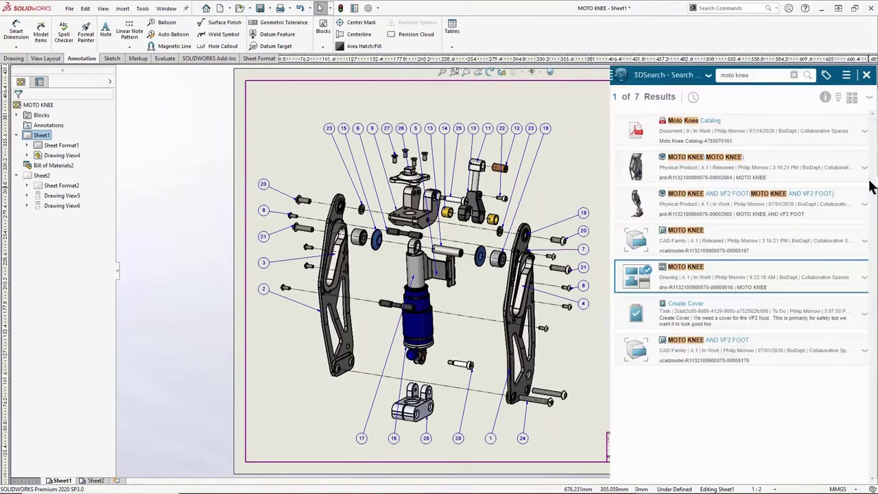
click(866, 75)
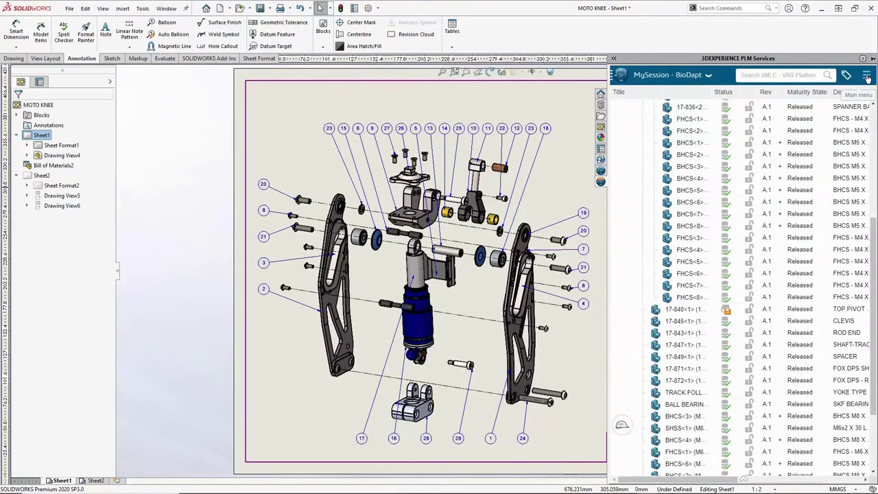
scroll(873, 182, down, 3)
scroll(873, 182, up, 3)
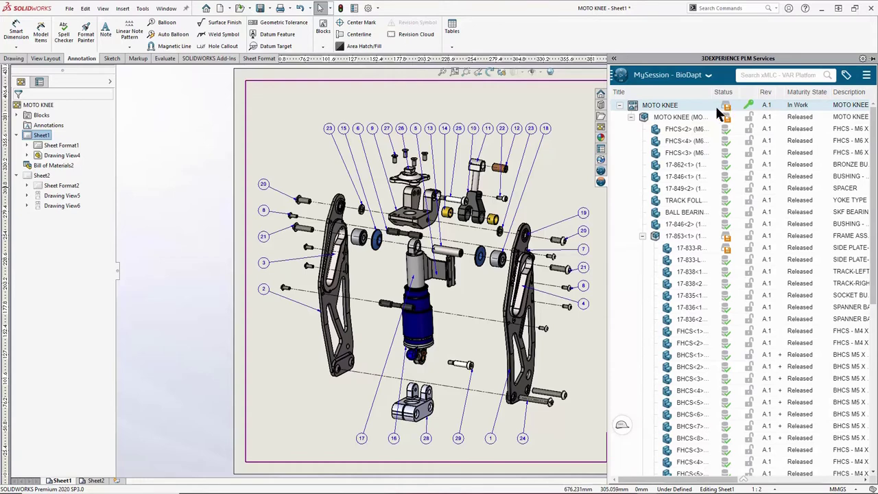
right_click(678, 108)
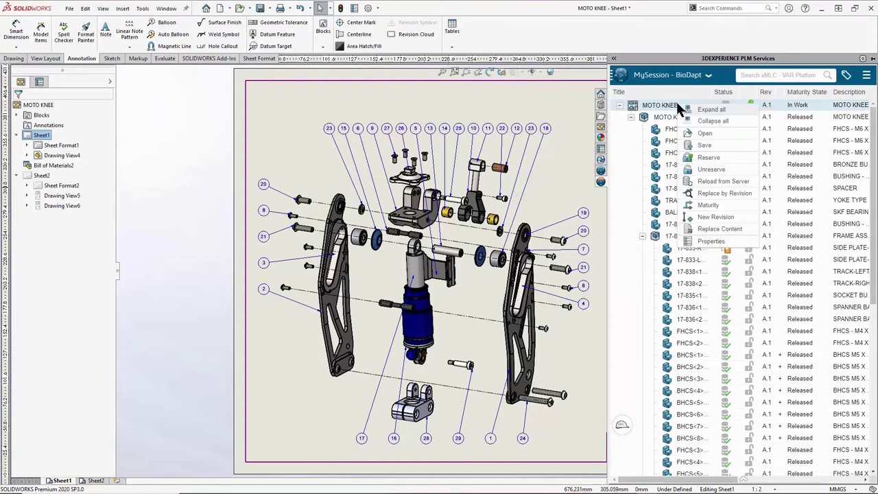
click(703, 145)
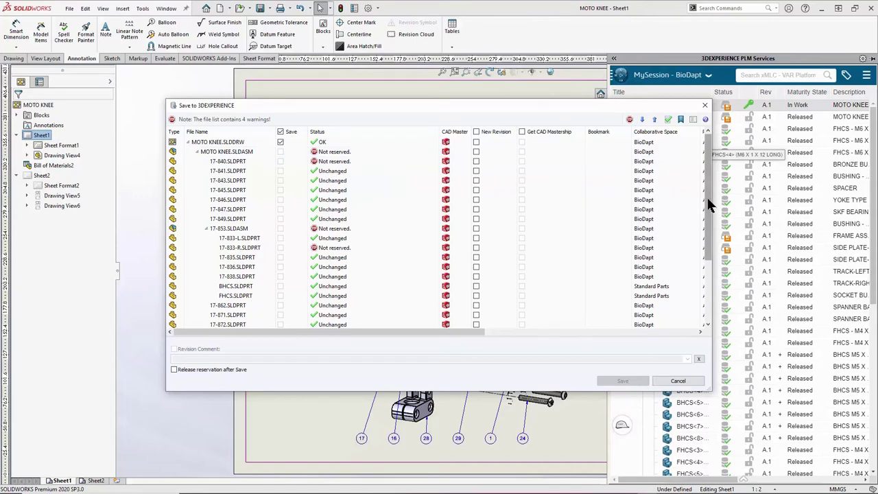
Step: Request new revisions for MOTO KNEE.SLDASM, 17-840.SLDPRT, 17-853.SLDASM and 17-833-R.SLDPRT, and save the files to 3DEXPERIENCE
drag(709, 204, 683, 137)
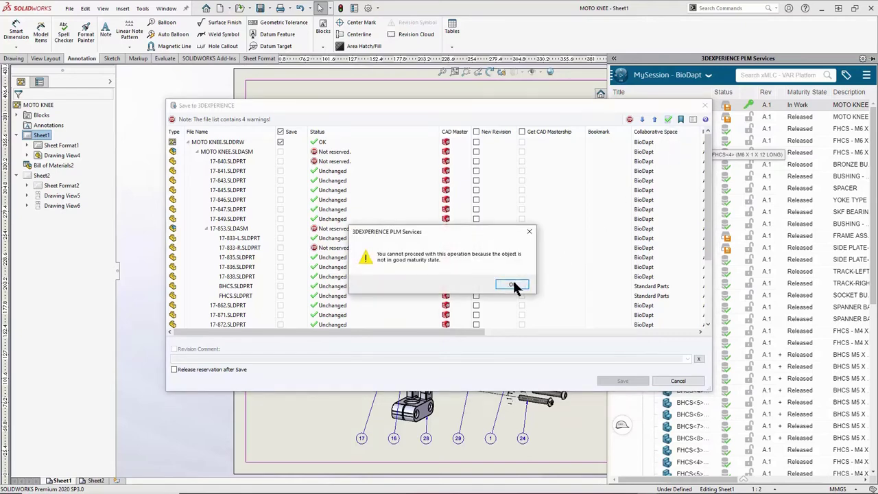
click(513, 285)
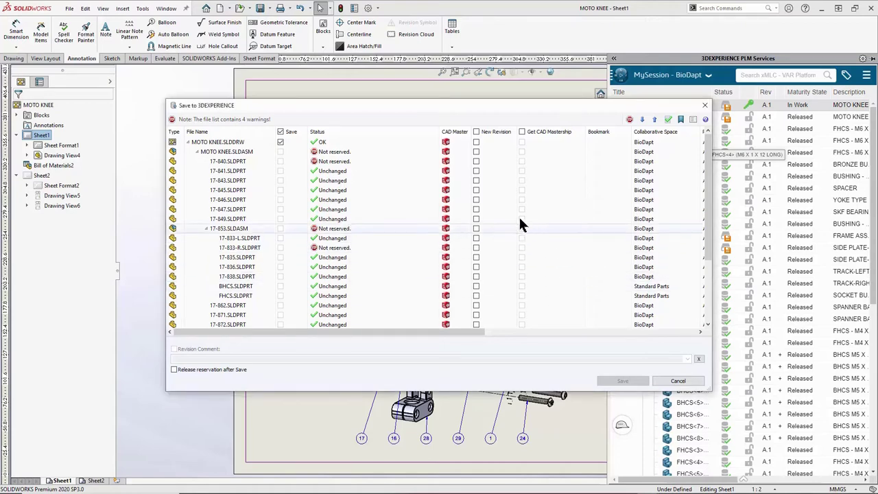
click(476, 151)
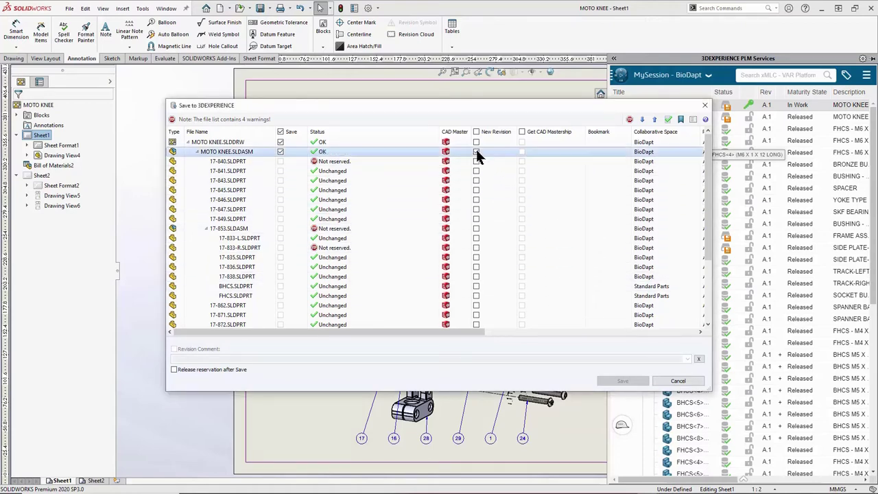
click(475, 162)
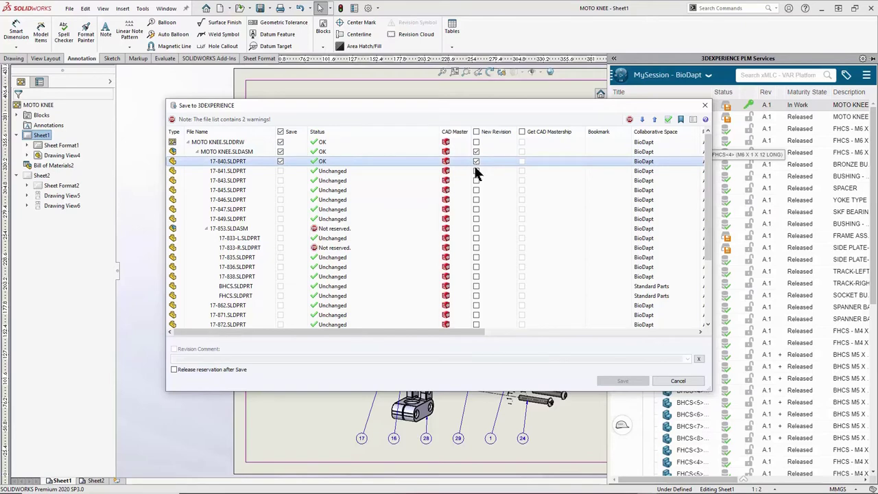
click(476, 229)
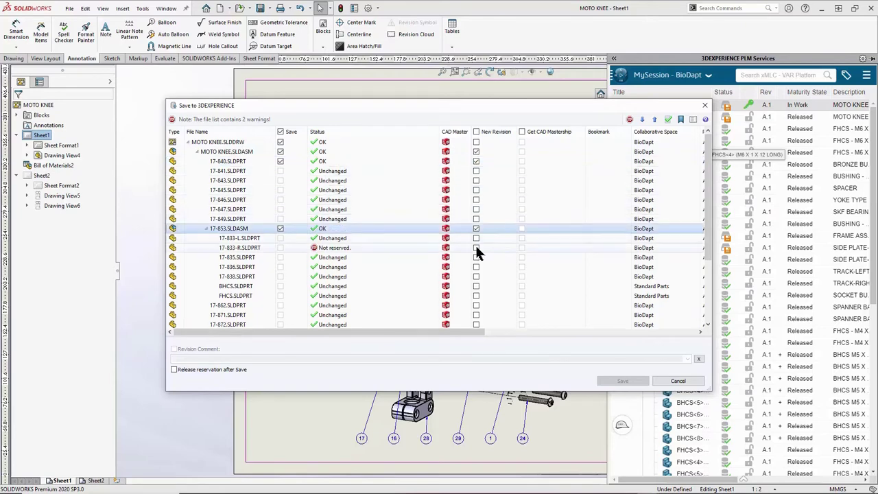
click(476, 247)
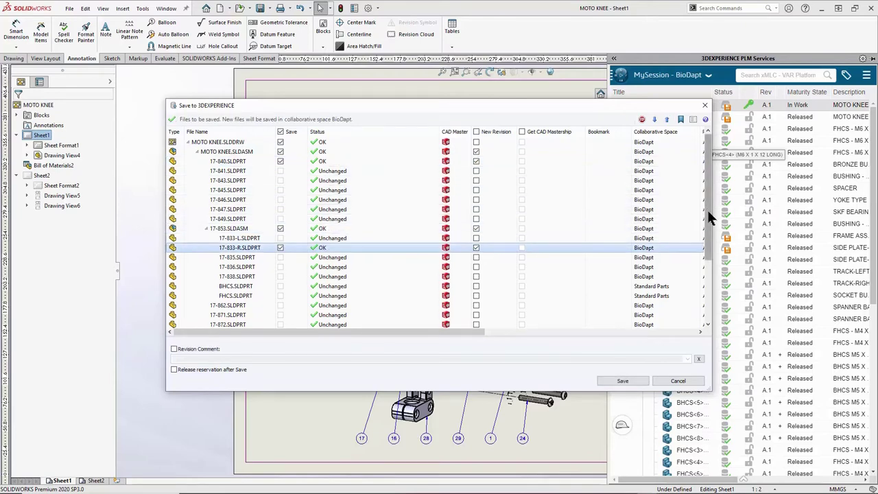
drag(711, 215, 704, 194)
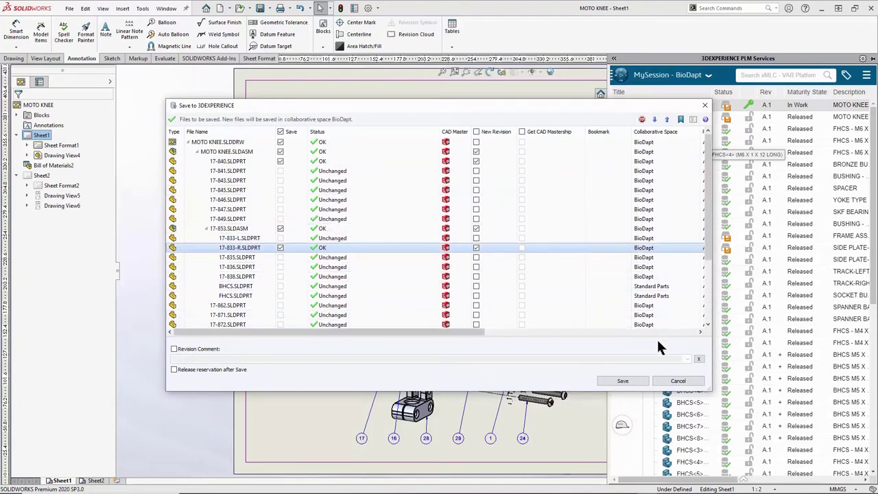
click(624, 383)
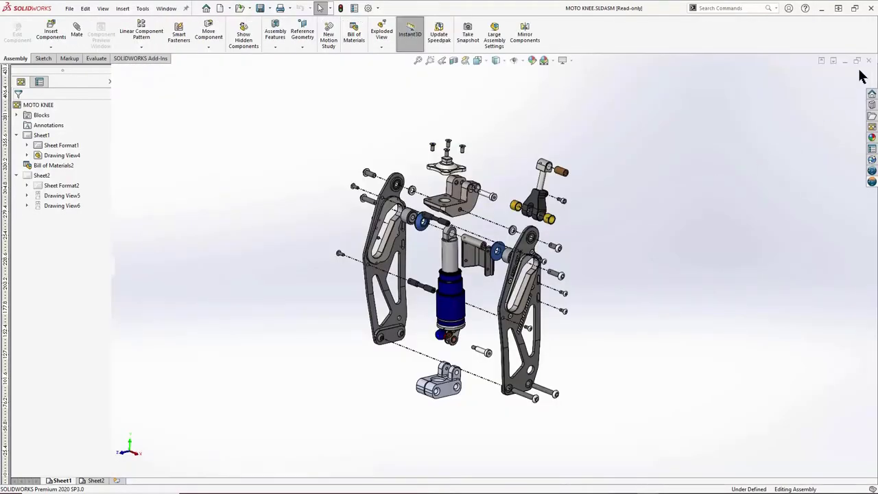
Step: Close the open MOTO KNEE and 17-900 documents and log in to 3DEXPERIENCE with the account password
click(868, 62)
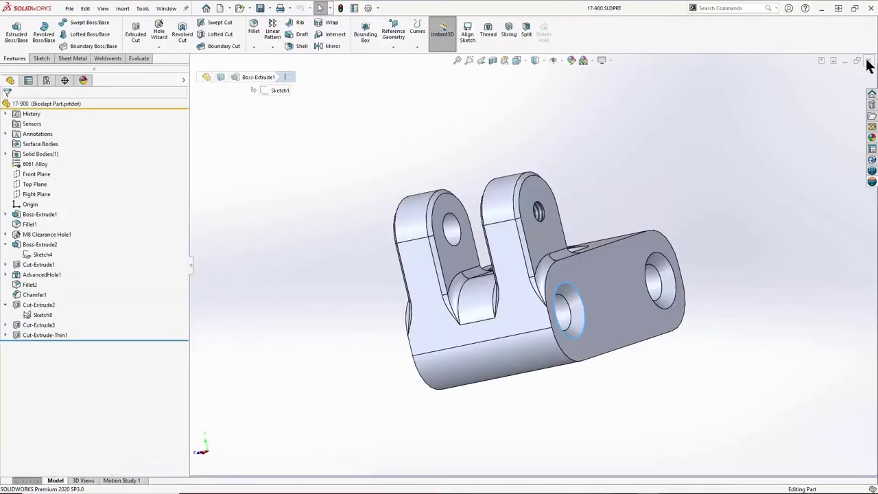
click(868, 62)
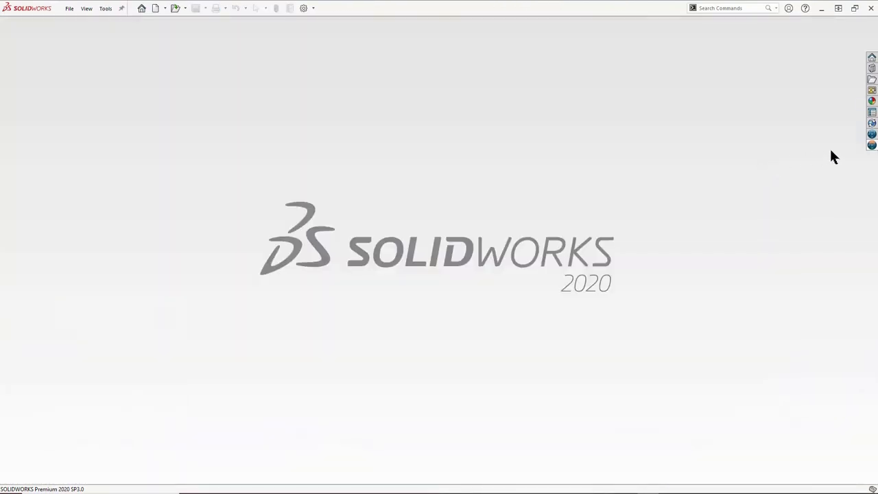
click(871, 145)
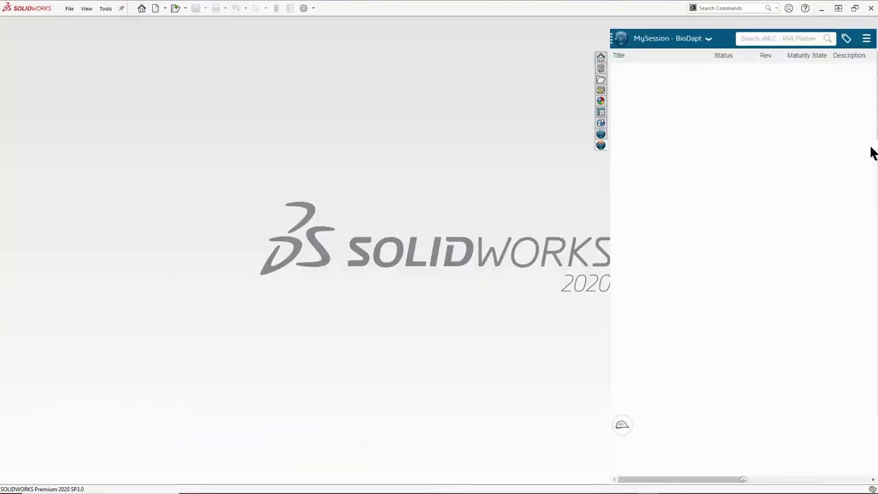
click(602, 137)
click(668, 177)
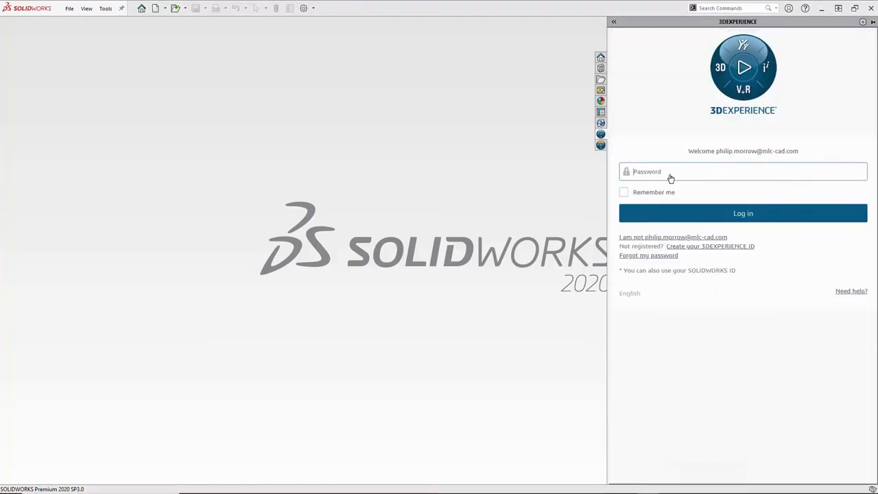
text(•••)
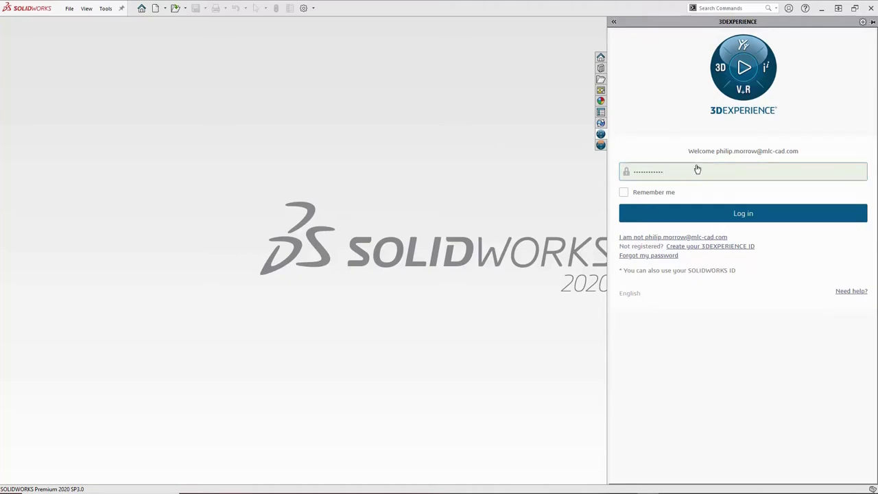
key(Return)
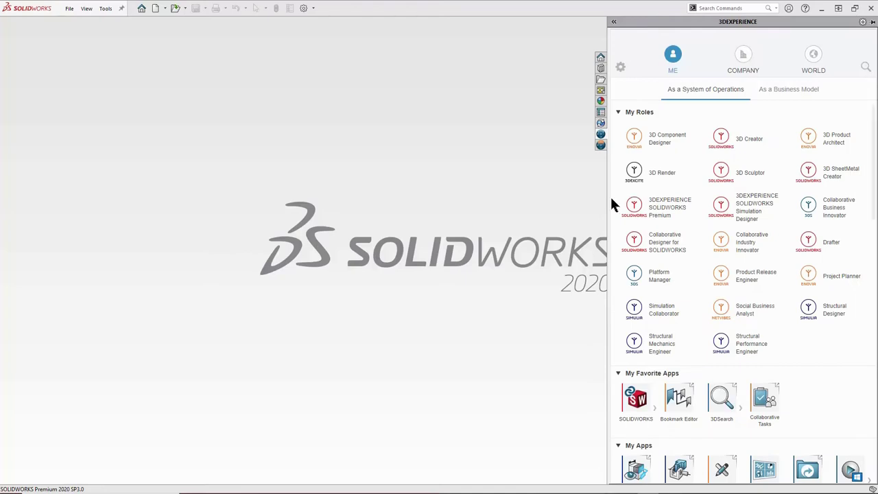
Step: Open Collaborative Tasks and set the Assembly Link task's maturity state to In Work
drag(607, 199, 576, 200)
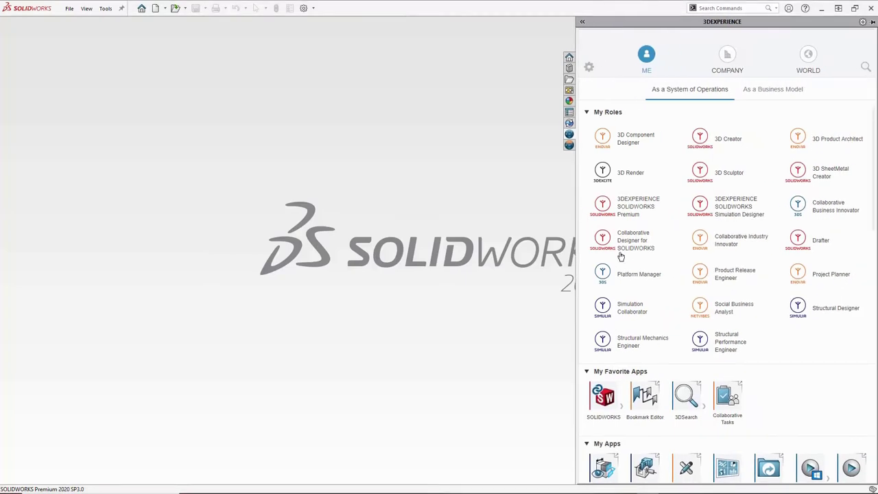
click(726, 398)
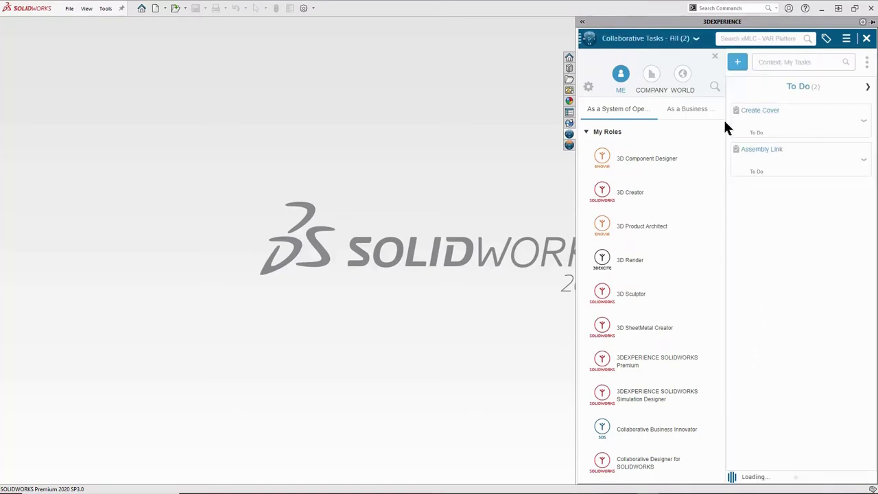
click(713, 56)
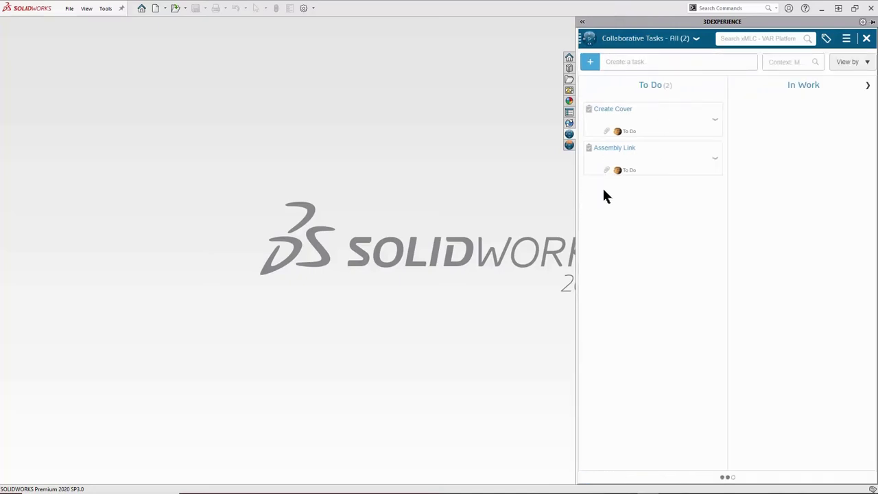
click(632, 170)
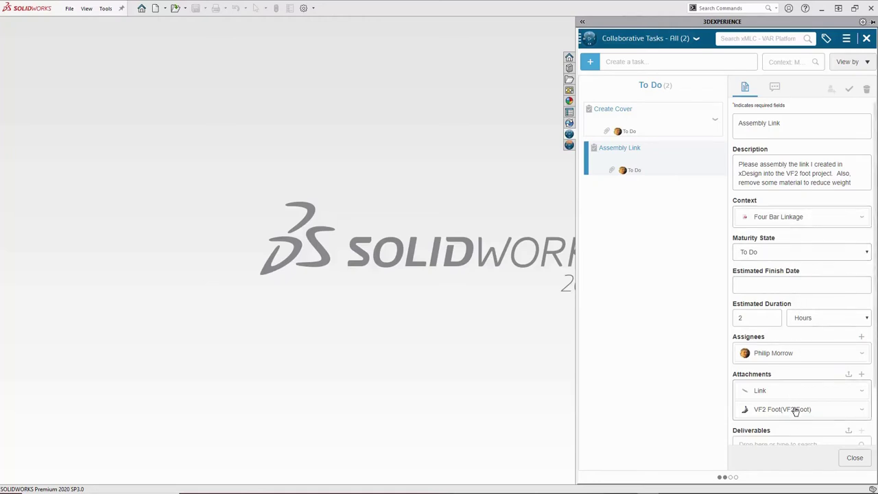
click(798, 253)
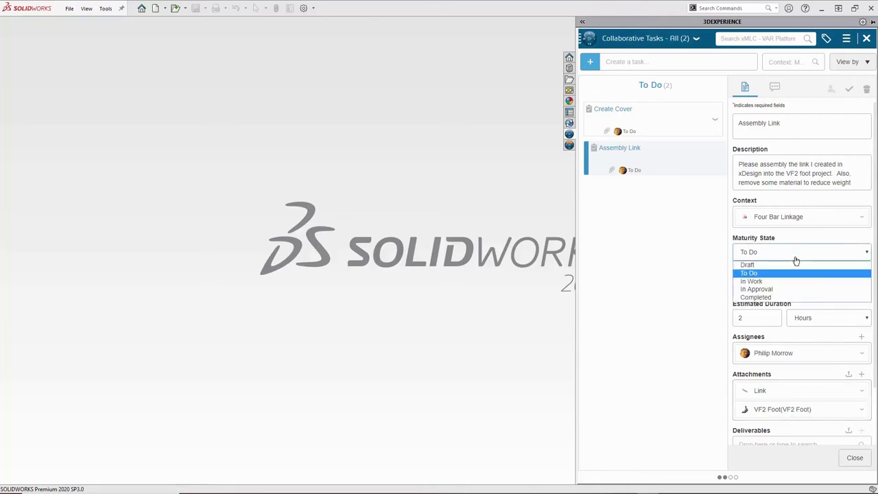
click(784, 281)
click(819, 456)
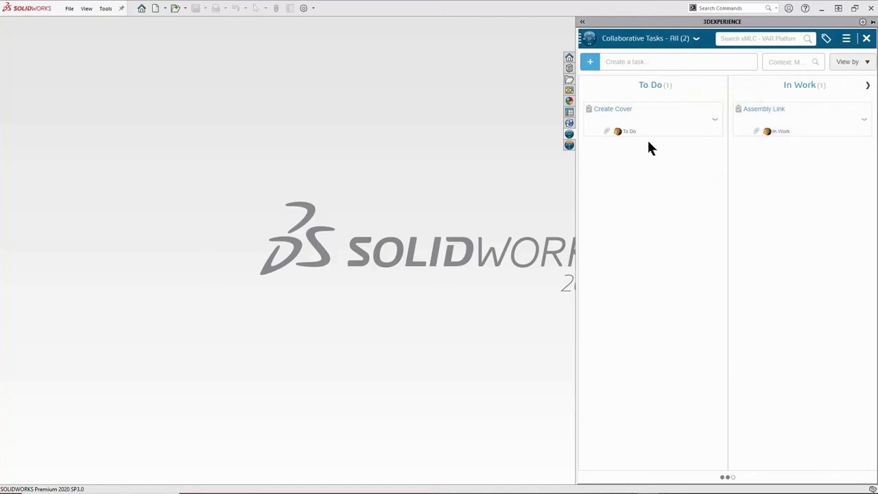
Step: Leave Collaborative Tasks and open the BioDapt folder in Bookmark Editor, widening the Title column
click(569, 146)
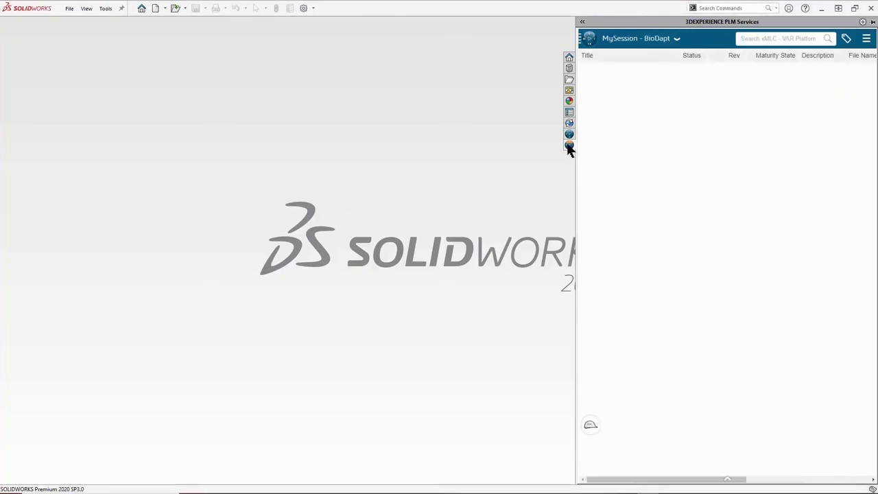
click(569, 134)
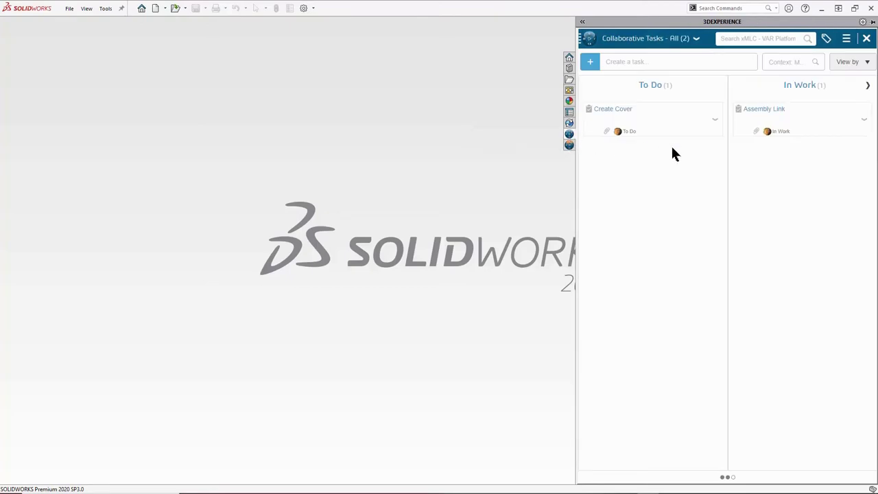
click(866, 40)
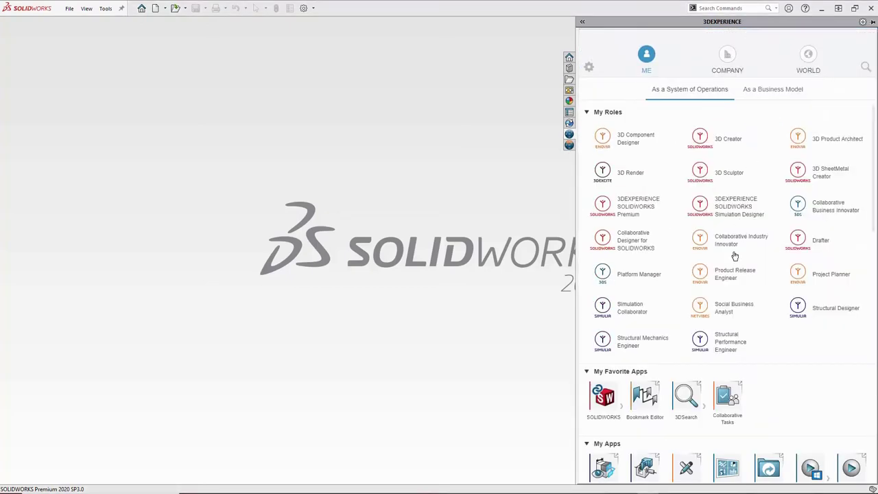
click(687, 393)
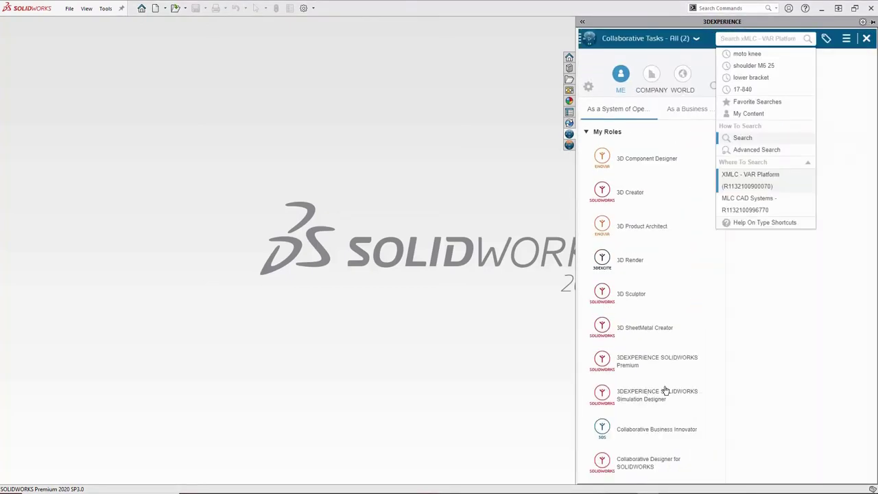
click(714, 56)
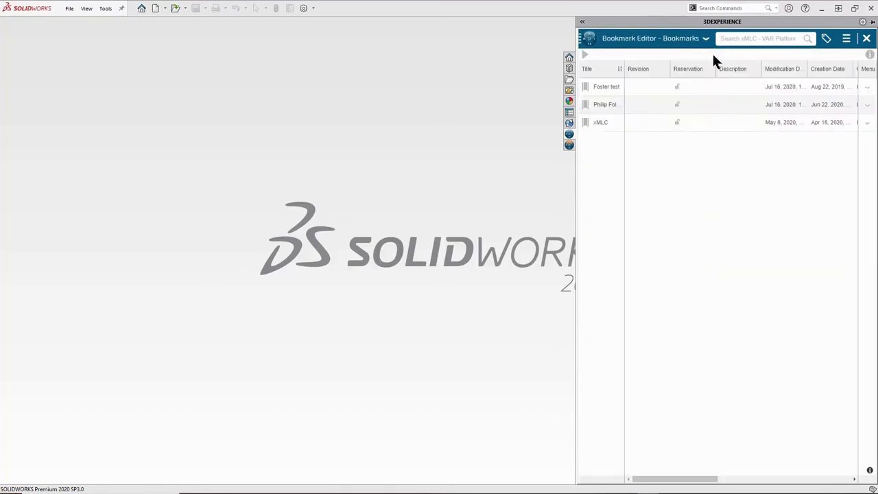
drag(624, 65, 704, 65)
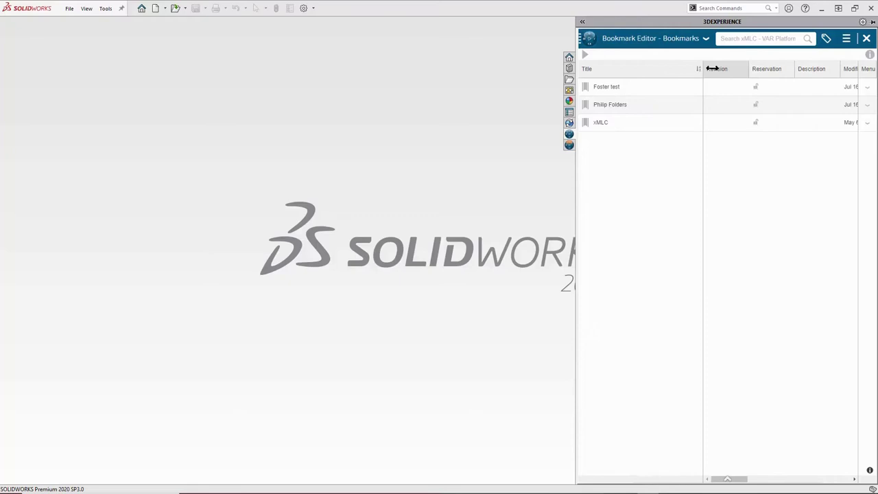
click(619, 102)
double_click(618, 104)
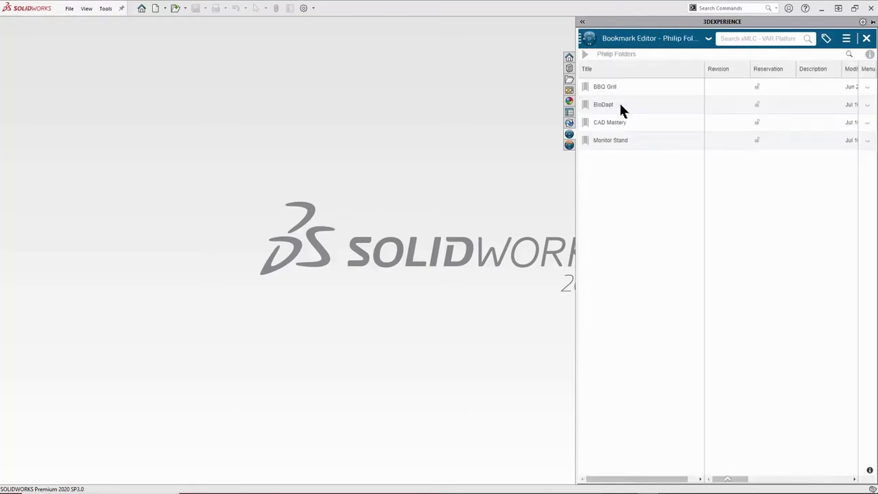
click(605, 107)
double_click(604, 107)
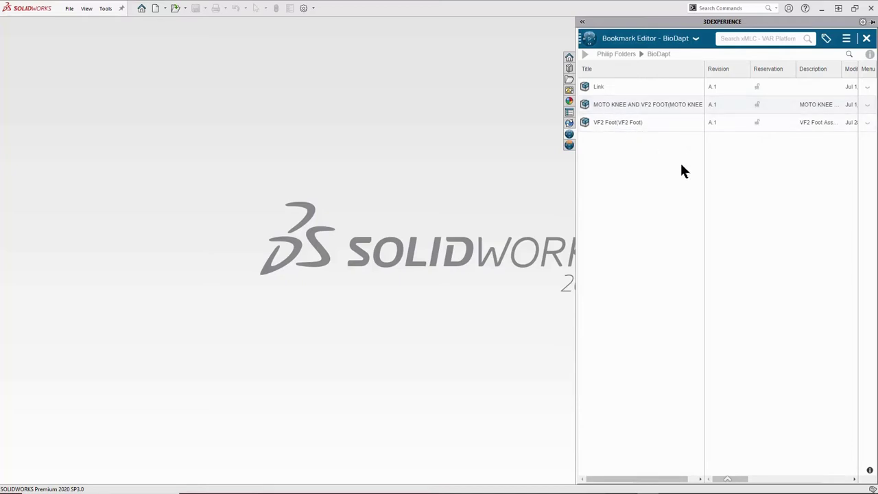
drag(706, 155, 746, 155)
Step: Open the VF2 Foot assembly and the Link part from the BioDapt bookmarks and tile their windows vertically
drag(607, 122, 526, 143)
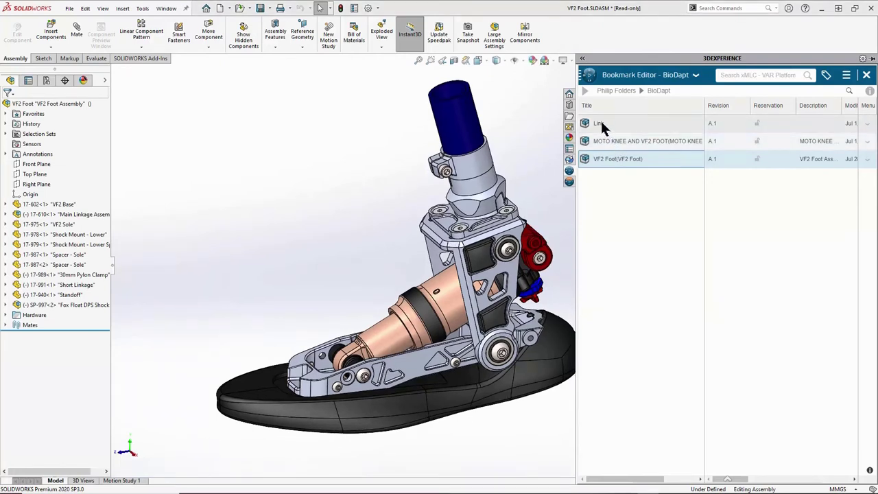
drag(601, 123, 539, 118)
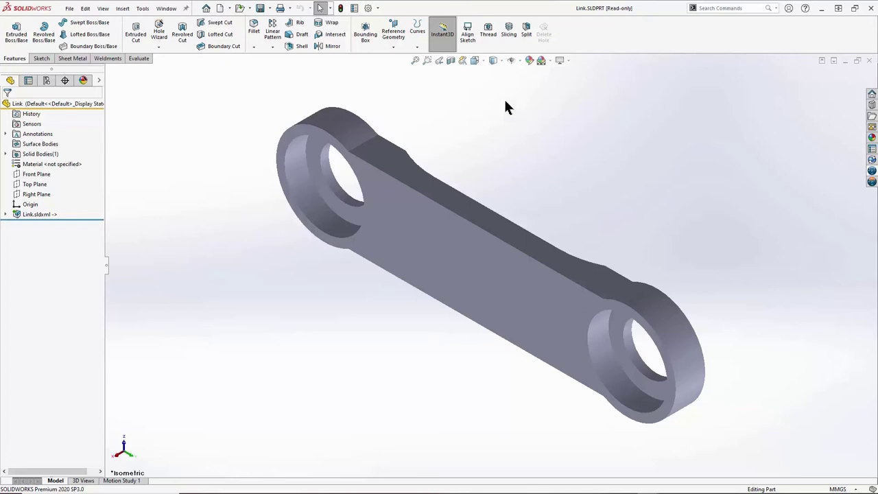
click(166, 9)
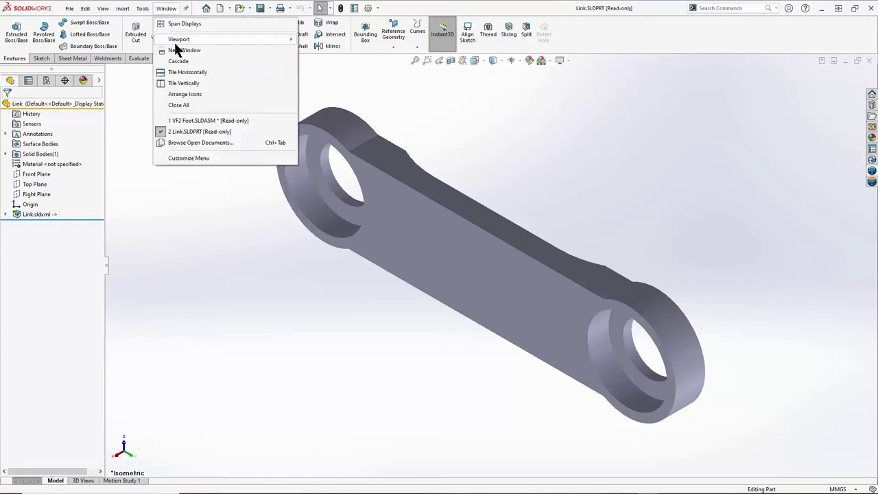
click(215, 82)
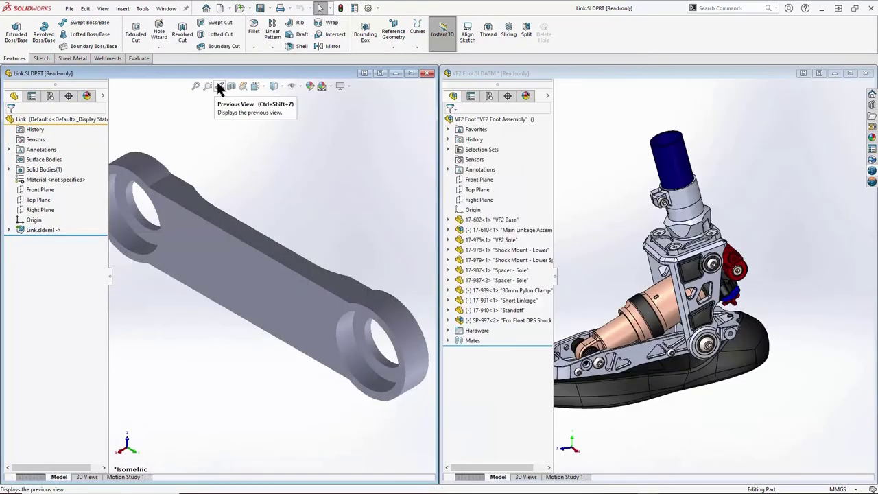
Step: Insert the Link part into the VF2 Foot assembly, mating its end-hole edge to the threaded boss near the heel
middle_drag(341, 210, 402, 251)
scroll(794, 227, down, 5)
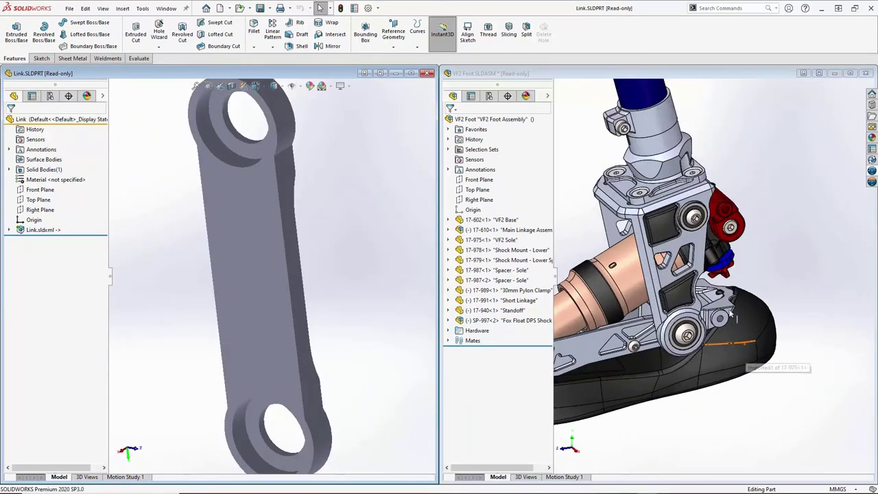
middle_drag(790, 218, 751, 245)
scroll(809, 307, down, 6)
click(314, 444)
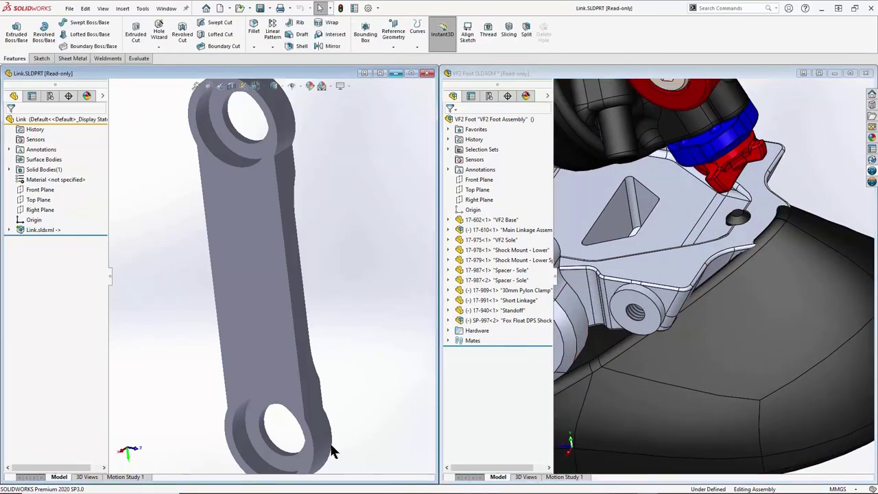
middle_drag(314, 444, 288, 427)
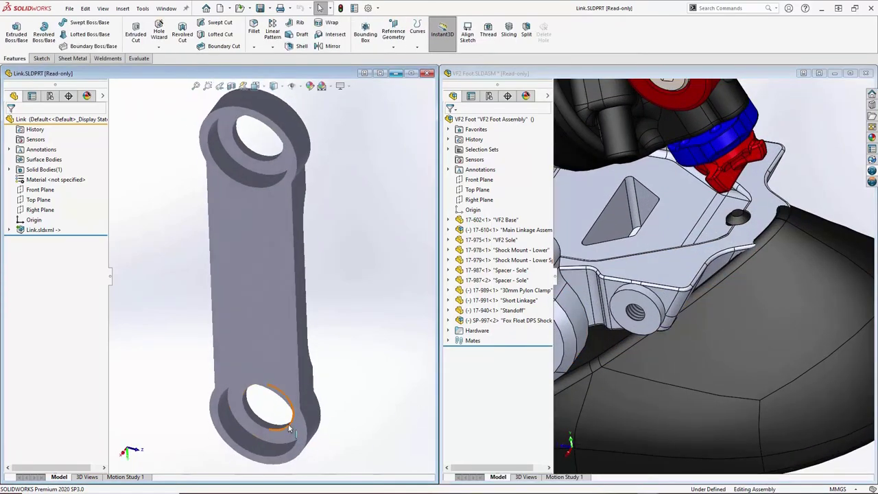
drag(288, 427, 657, 305)
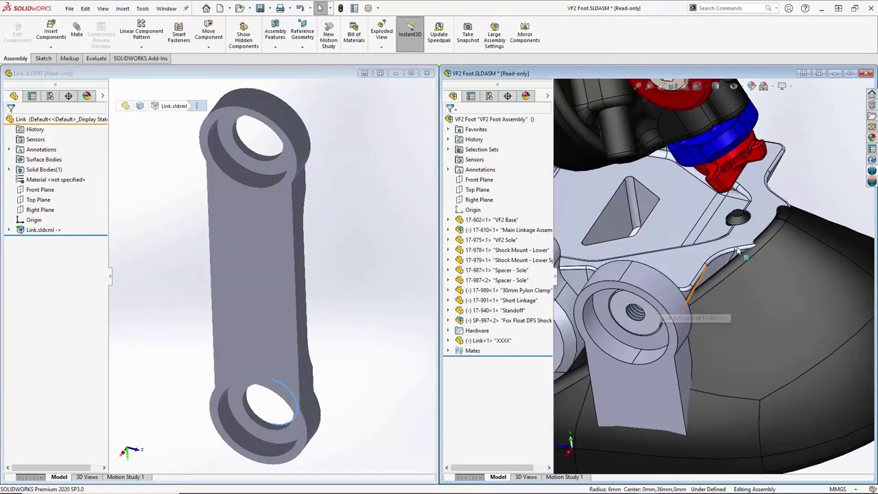
Step: Maximize the VF2 Foot assembly and swing the link upward until its free end meets the red short linkage
click(849, 73)
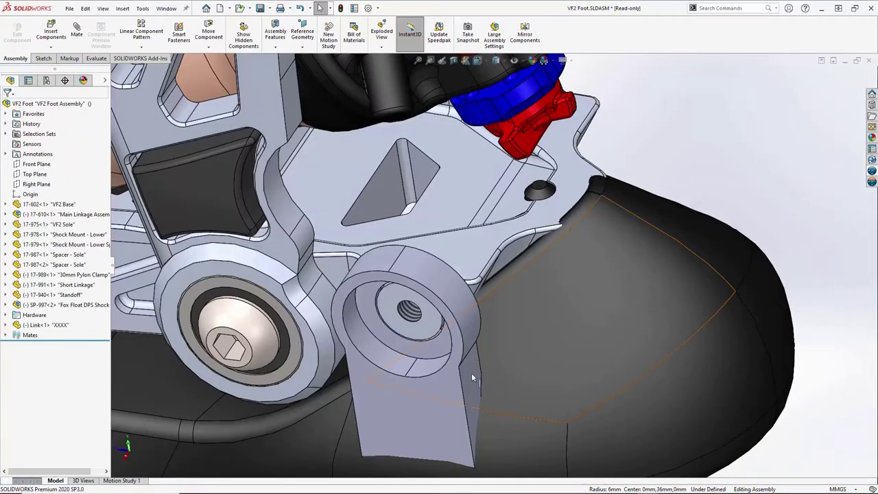
scroll(471, 372, up, 4)
drag(478, 410, 444, 155)
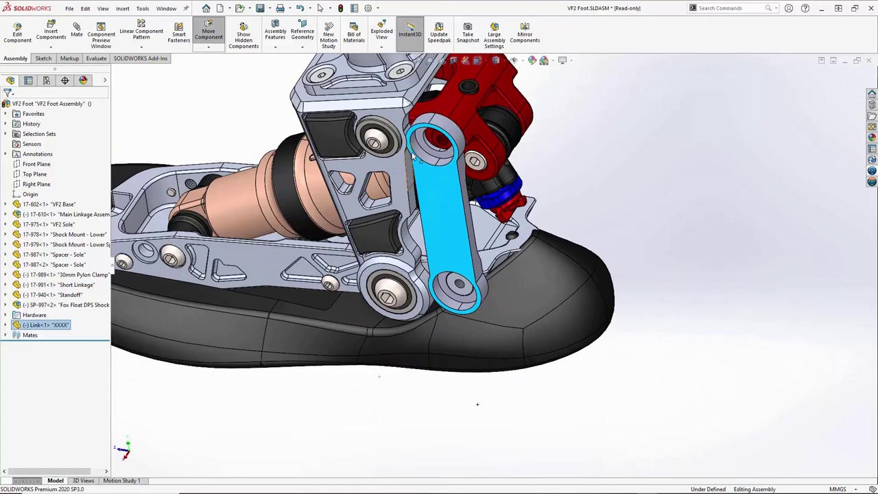
key(Escape)
Step: Add a concentric mate between the link's upper hole and the M6x1.0 tapped hole in the short linkage
scroll(445, 155, down, 5)
click(438, 192)
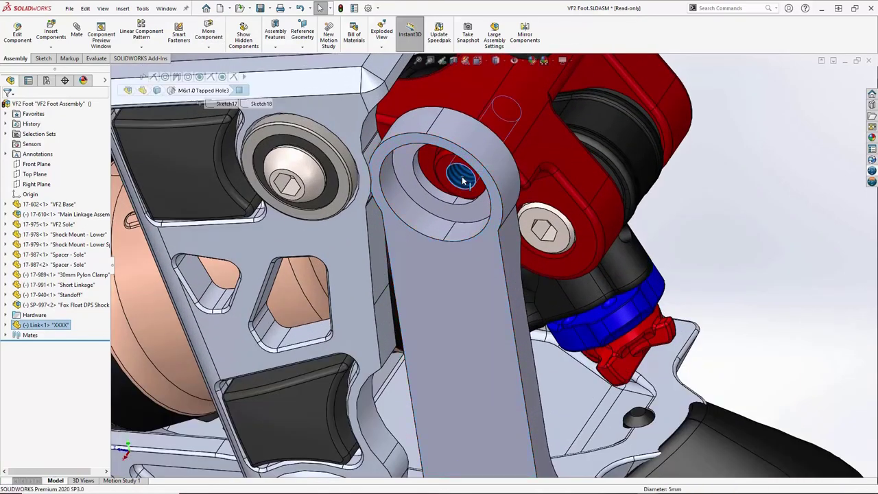
ctrl+click(458, 177)
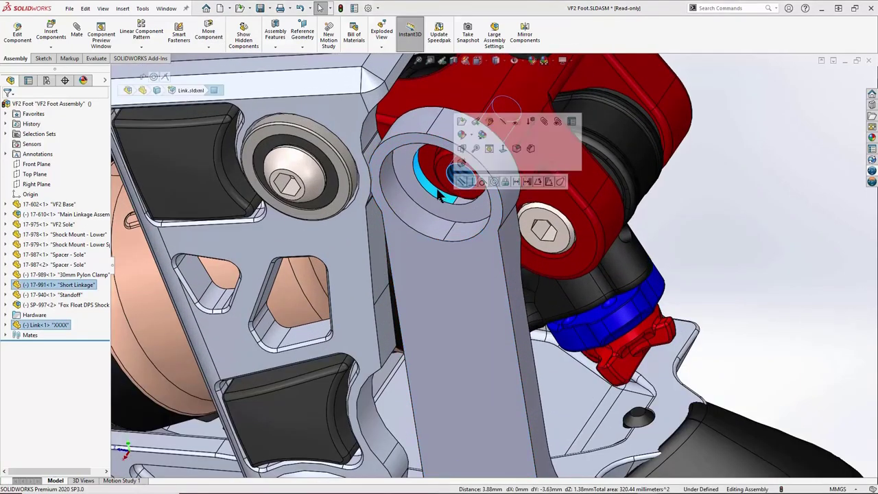
click(494, 182)
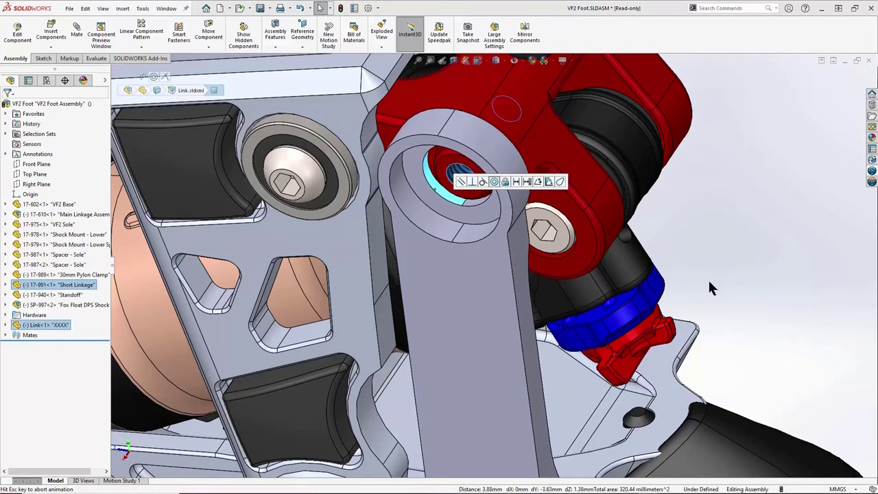
click(711, 286)
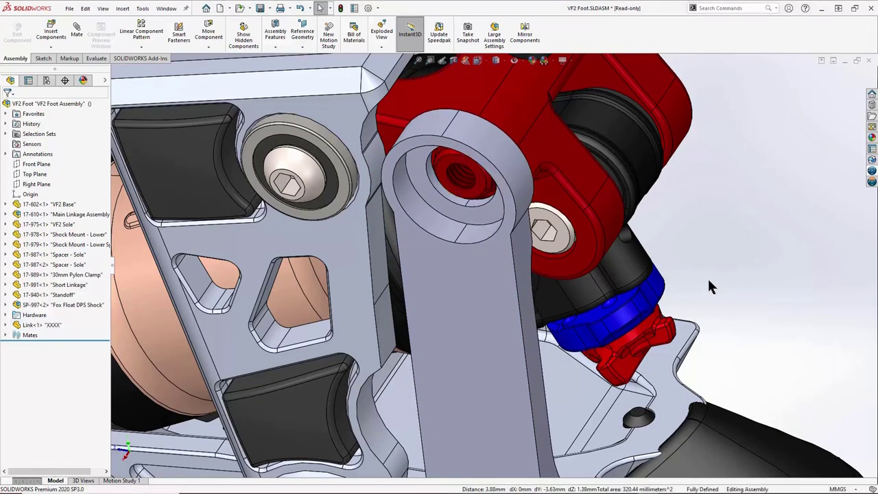
key(f)
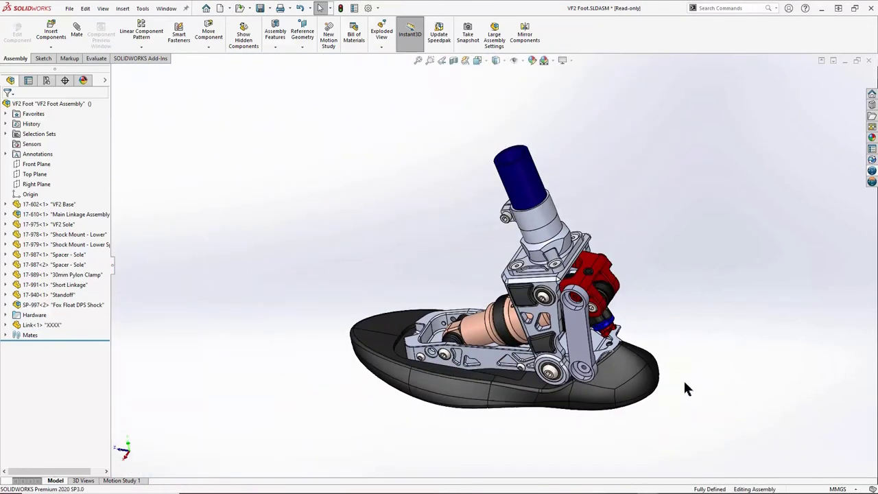
Step: Show the hidden components of the Link hardware folder in the VF2 Foot assembly
middle_drag(685, 382, 689, 342)
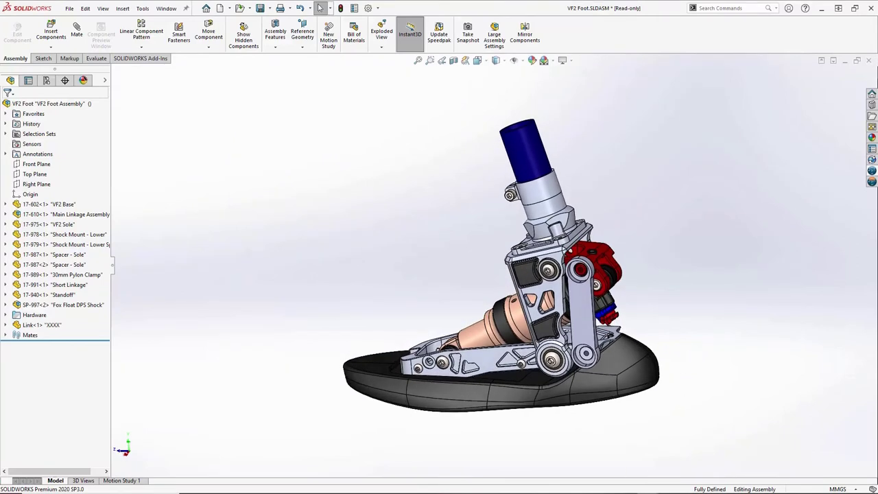
click(6, 315)
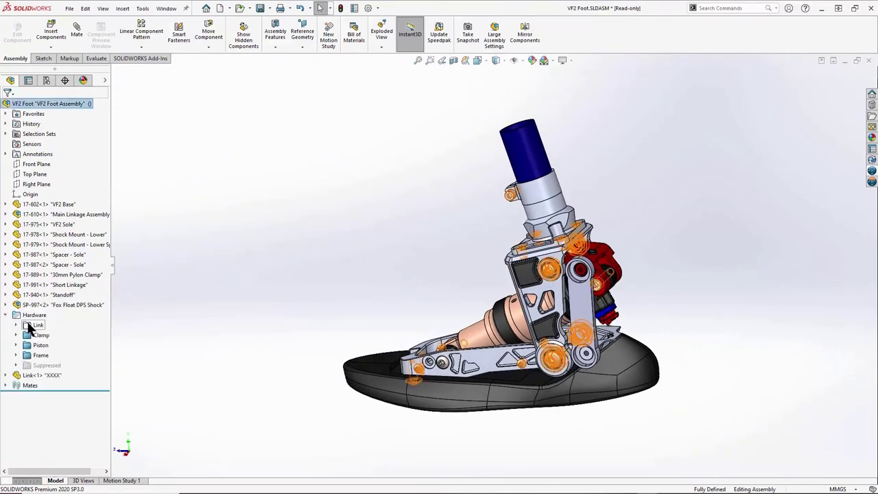
right_click(29, 326)
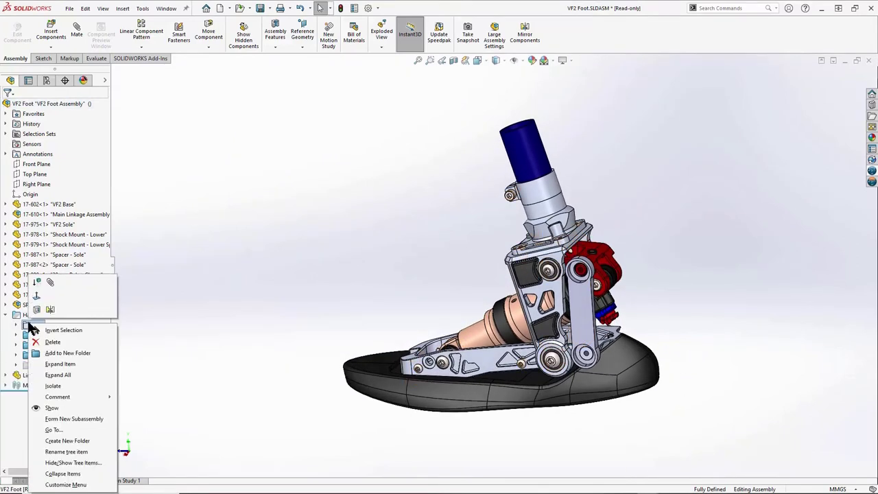
click(75, 407)
click(197, 338)
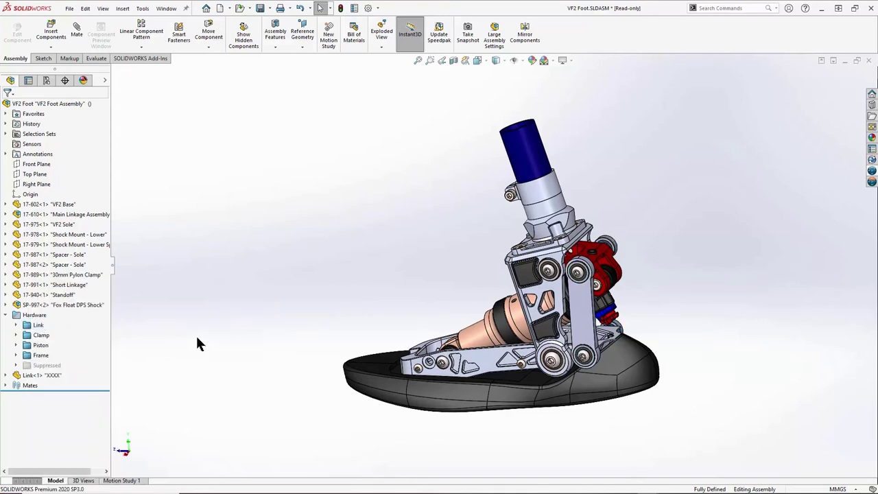
Step: Make the Fox Float DPS Shock subassembly flexible and swing the pylon clamp backward to test the linkage motion
click(63, 304)
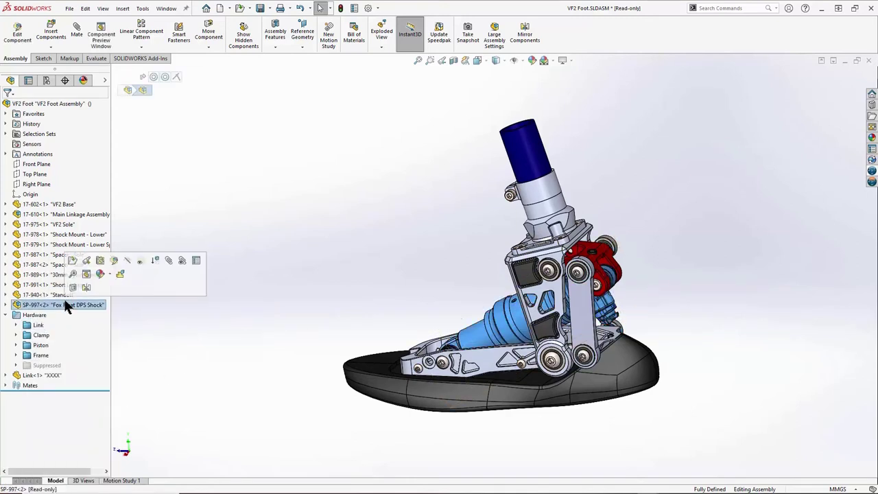
click(120, 273)
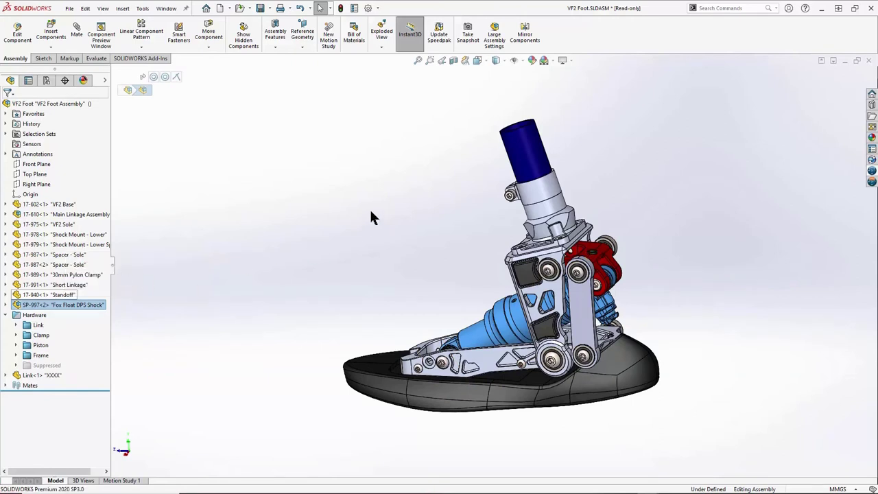
click(370, 216)
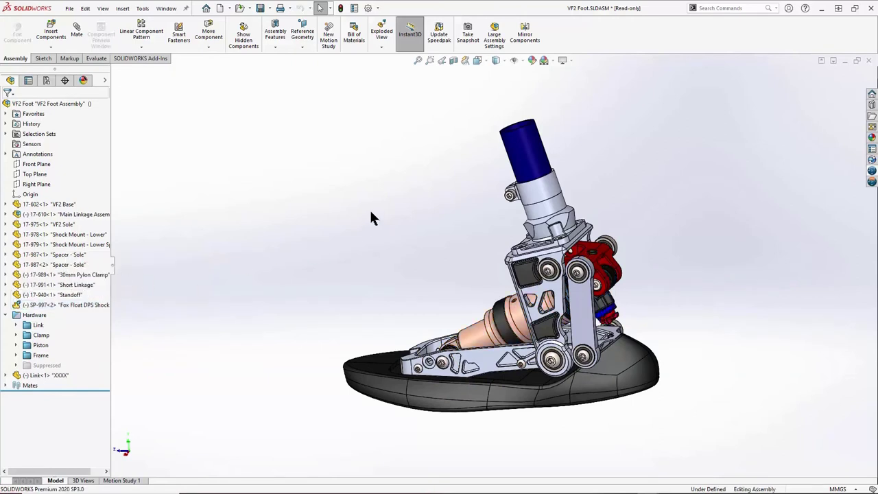
drag(533, 195, 560, 183)
key(Escape)
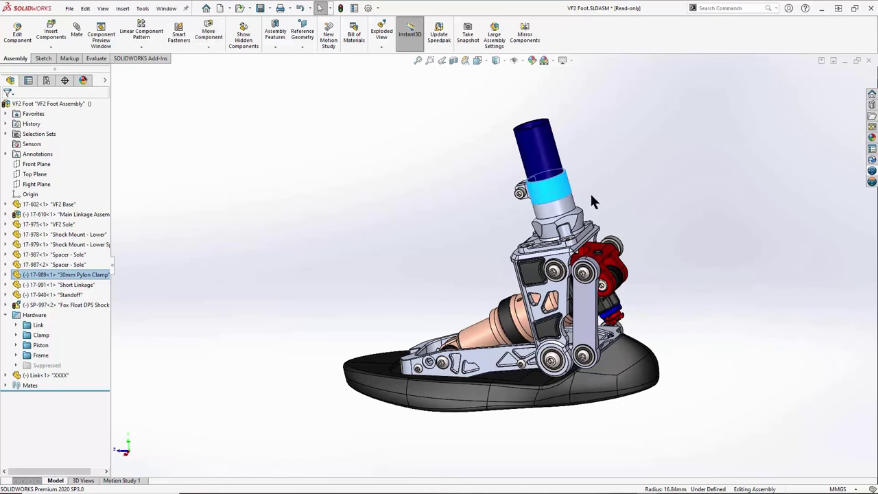
click(655, 288)
Step: Mirror the Link component about the assembly's Right Plane, keeping the bounding-box center mirror type and default orientation
scroll(651, 295, up, 3)
middle_drag(652, 295, 620, 316)
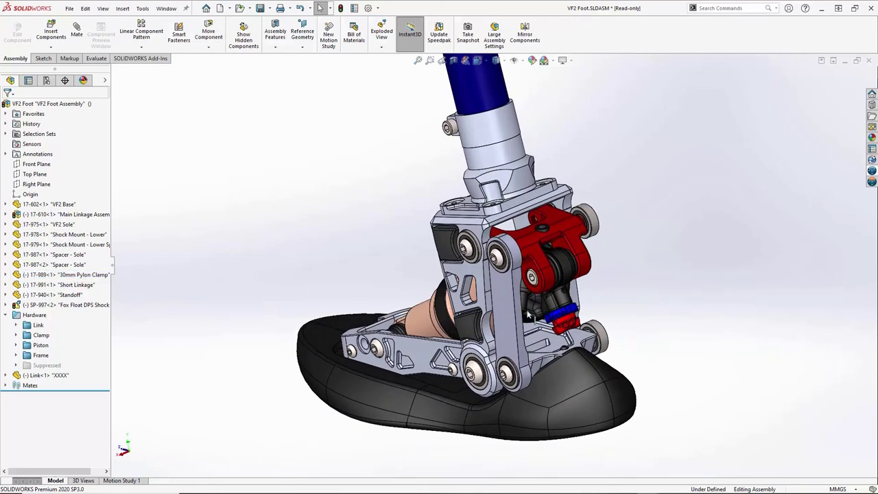
click(499, 306)
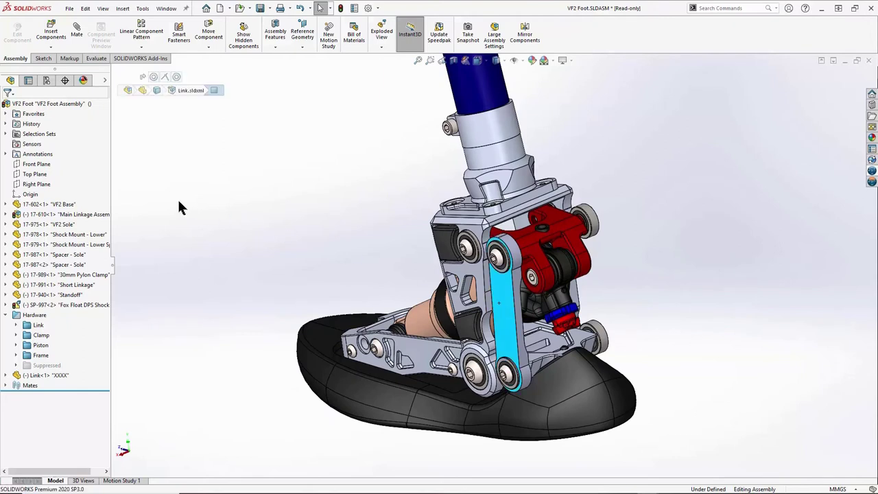
ctrl+click(42, 185)
click(525, 34)
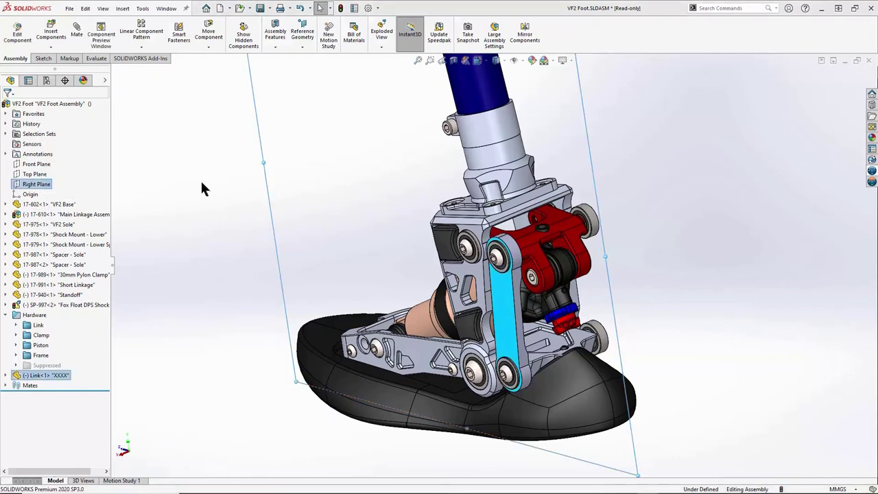
click(104, 106)
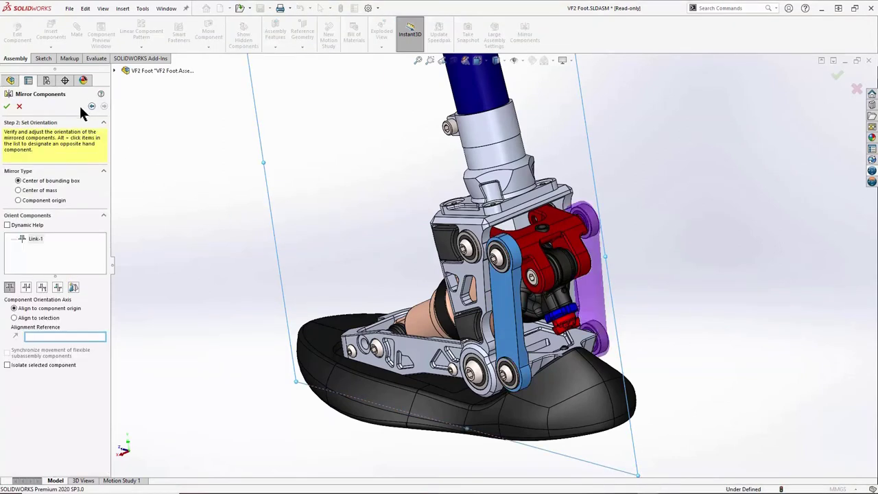
key(Return)
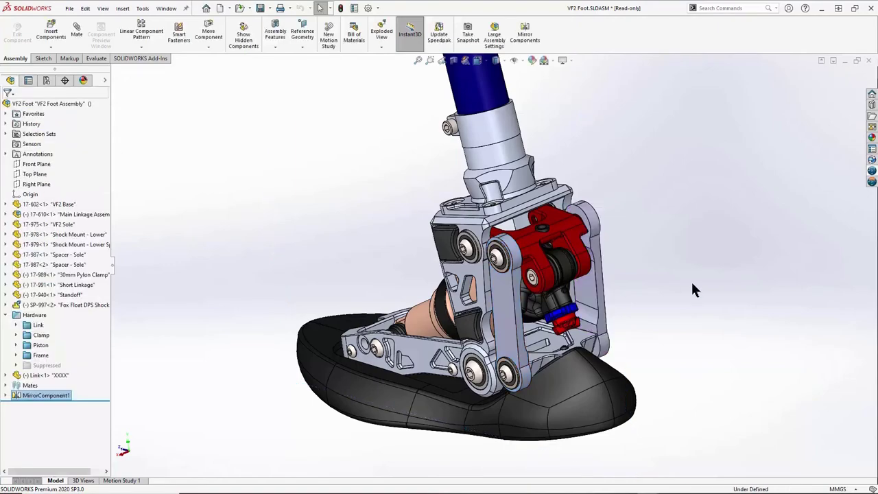
mouse_move(690, 286)
middle_down()
mouse_move(640, 296)
mouse_move(698, 289)
middle_up()
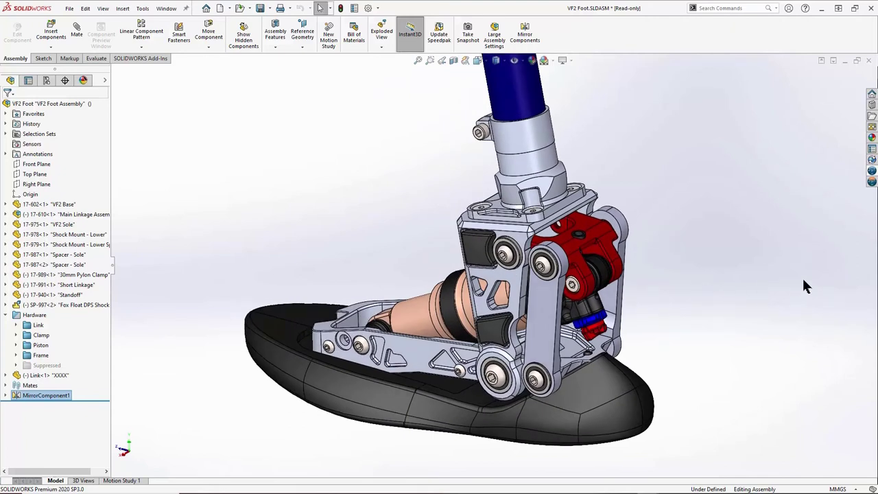
Step: Save the VF2 Foot assembly with its modified subassemblies to 3DEXPERIENCE from MySession and check the Link entries in the session list
click(874, 175)
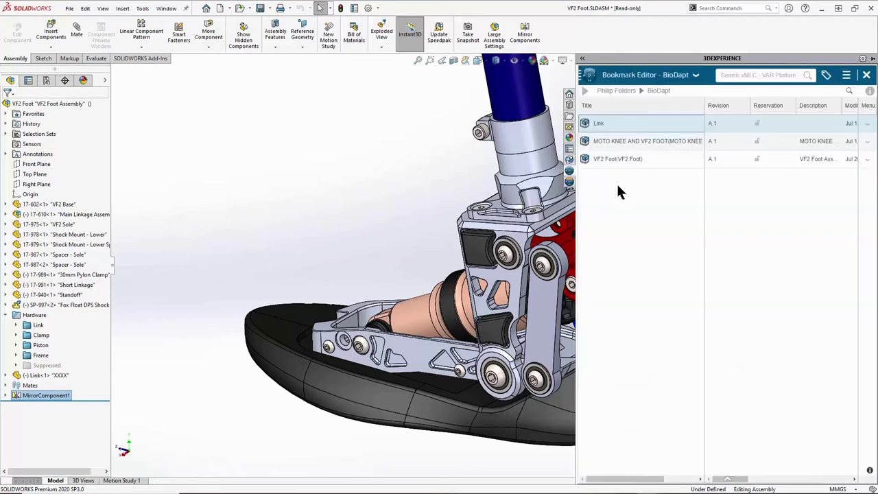
click(569, 181)
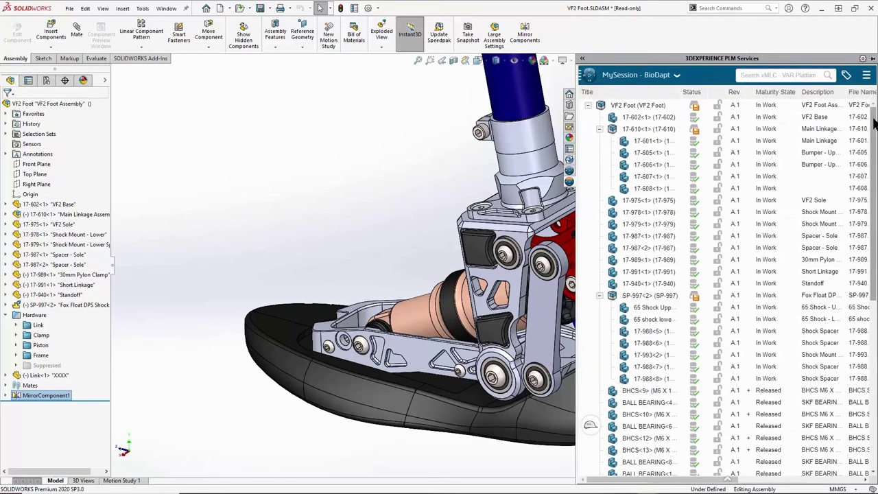
right_click(656, 108)
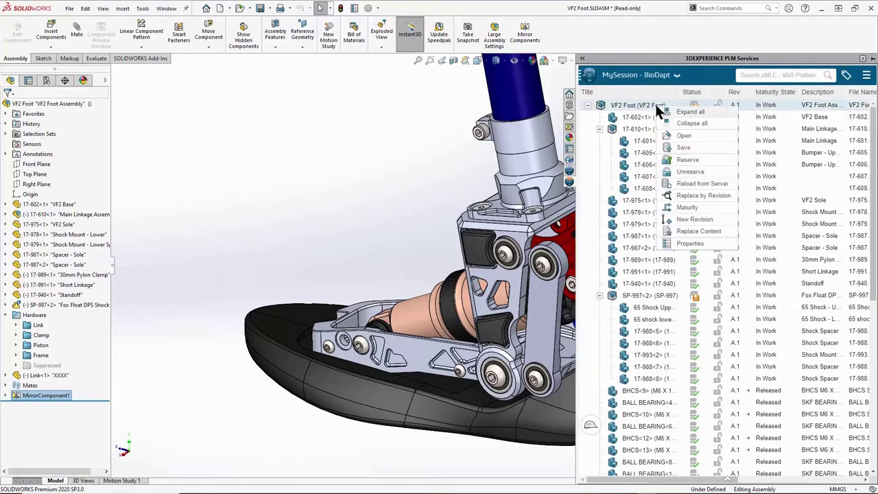
click(680, 146)
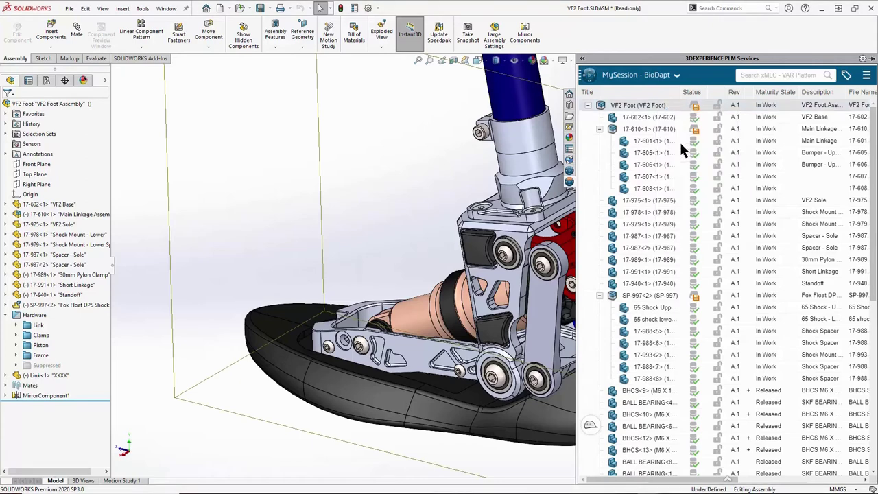
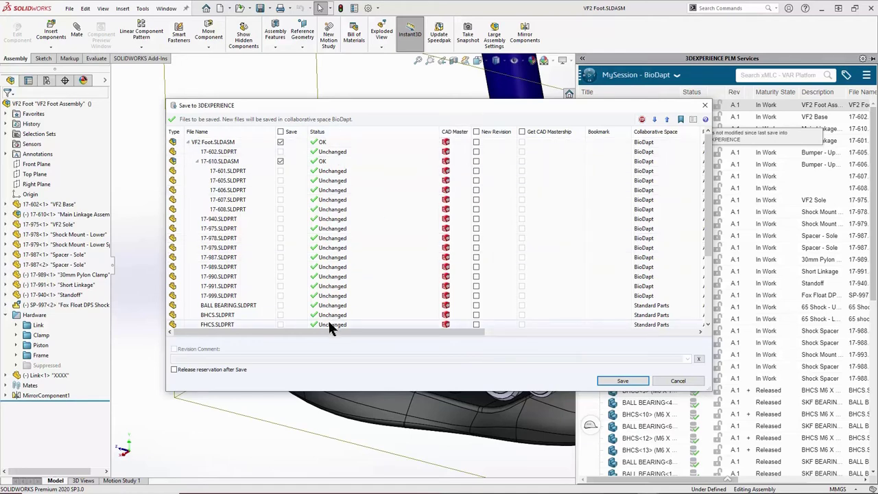
click(605, 380)
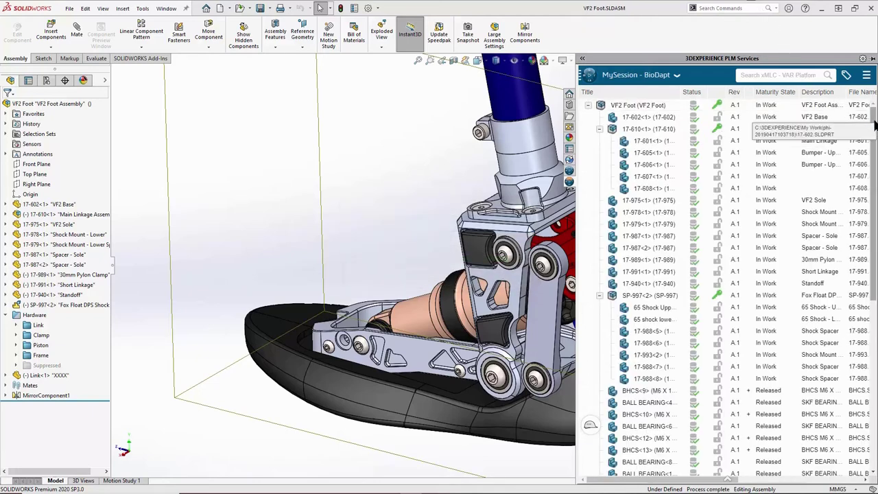
drag(874, 121, 875, 296)
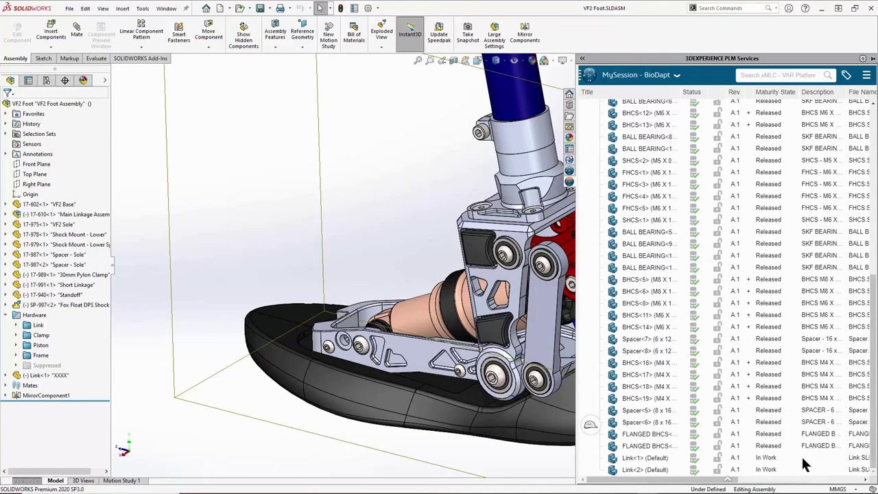
drag(690, 482, 775, 484)
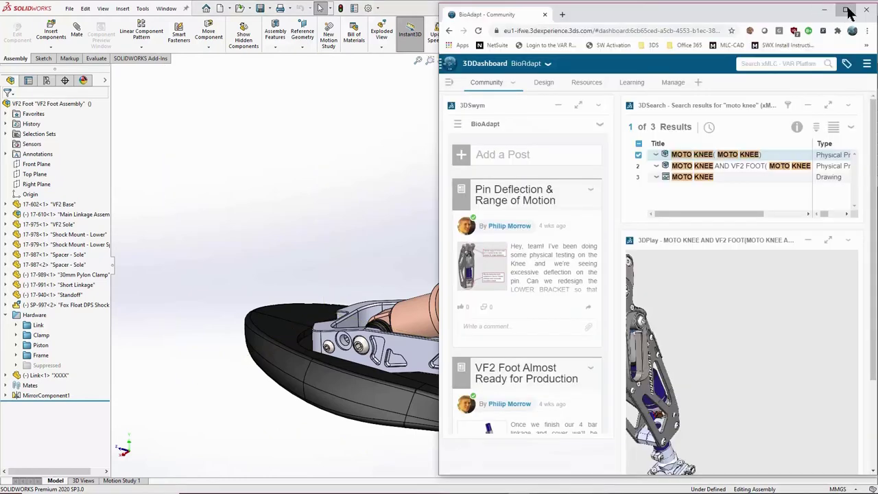
Step: Switch to the BioAdapt 3DDashboard in a maximized browser, show its Design page and refresh the Collaborative Tasks
click(847, 8)
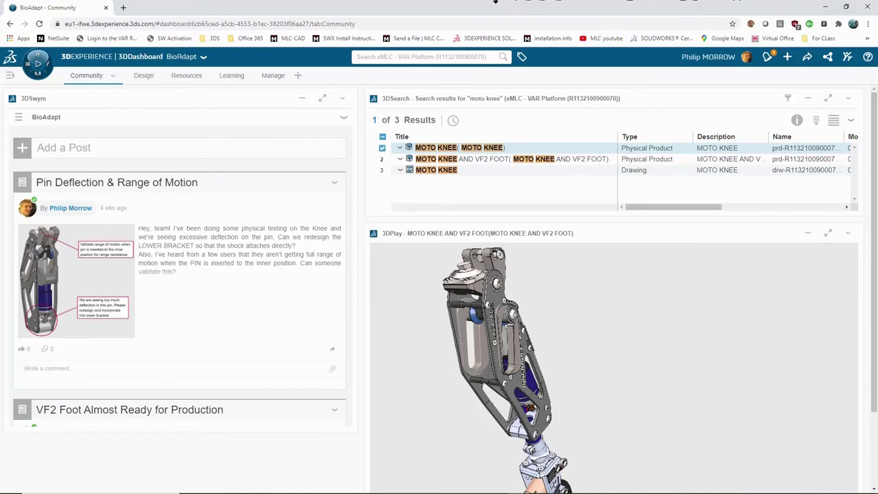
click(145, 77)
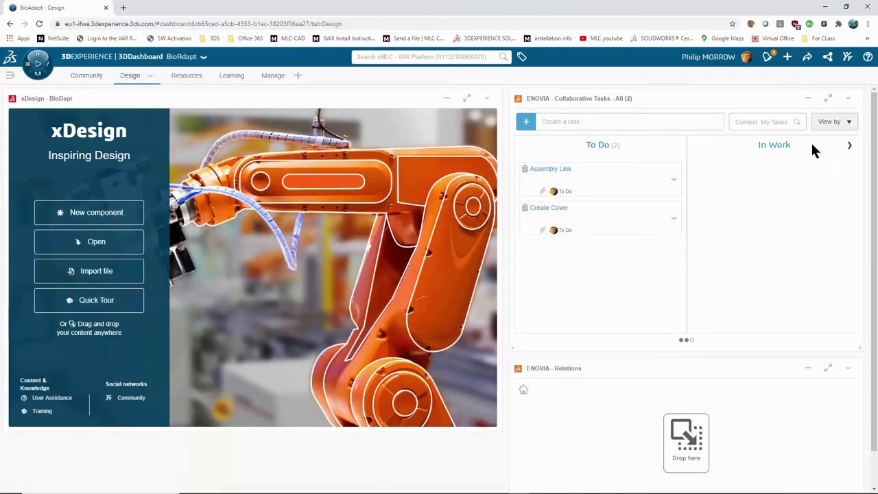
click(848, 100)
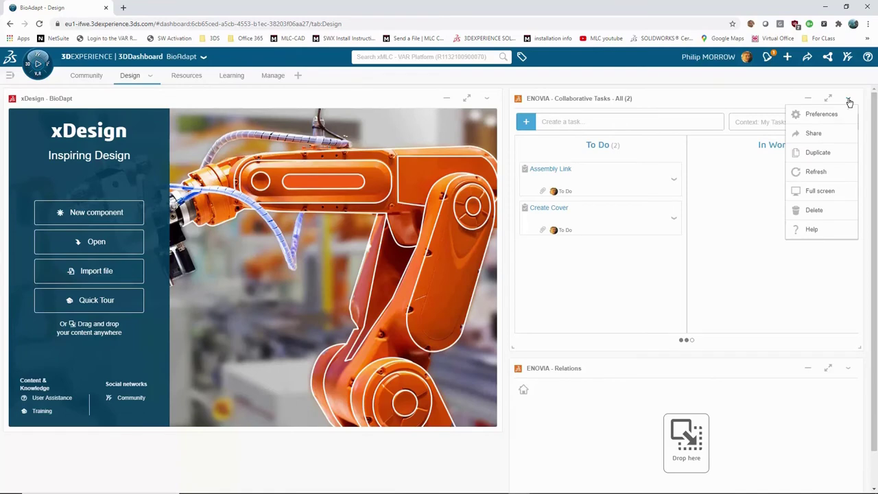
click(811, 172)
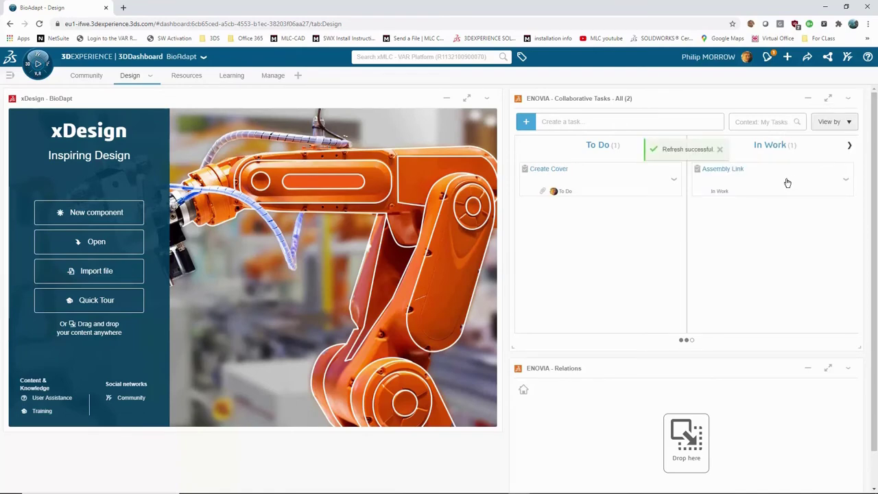
Step: Open the Assembly Link task and review its weight-reduction request and its attachments
click(747, 189)
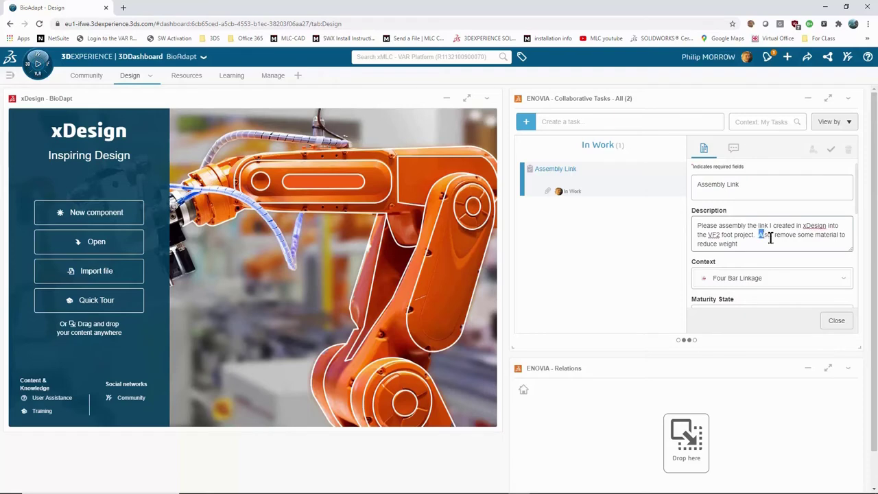
drag(759, 234, 775, 245)
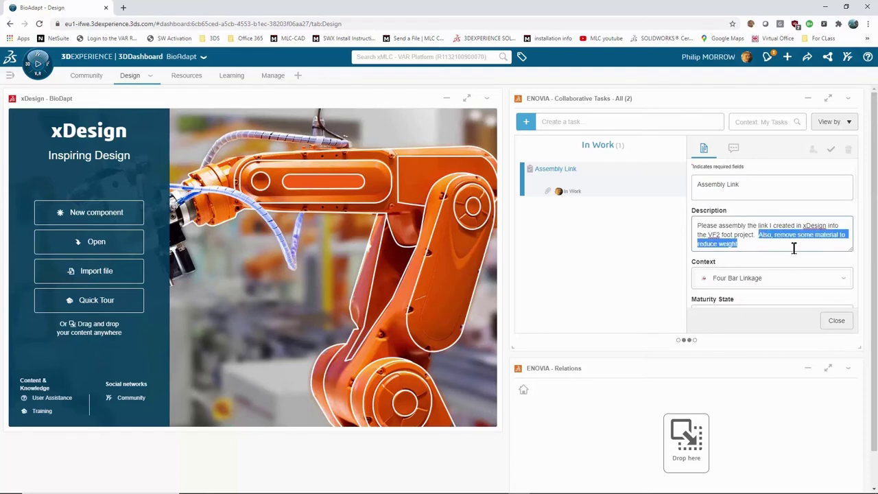
drag(856, 212, 857, 292)
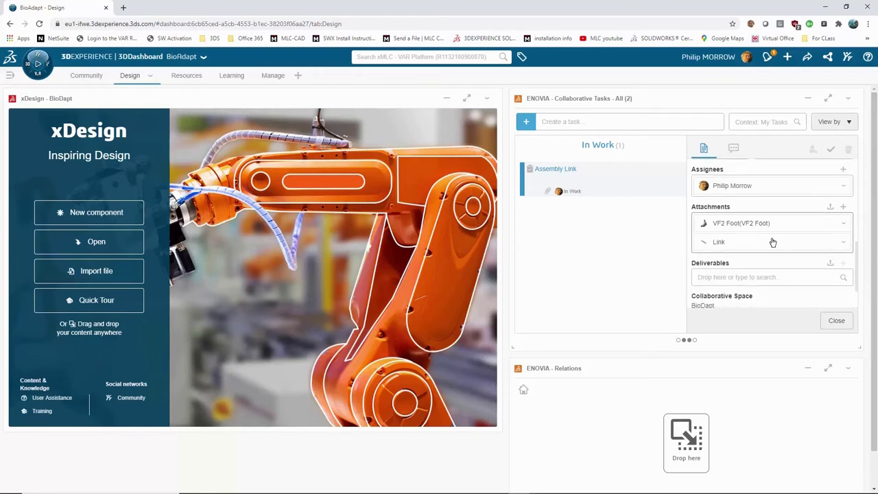
Step: Load the task's attached Link into ENOVIA Relations and examine its parent and child relationships in the enlarged view
drag(725, 251, 745, 419)
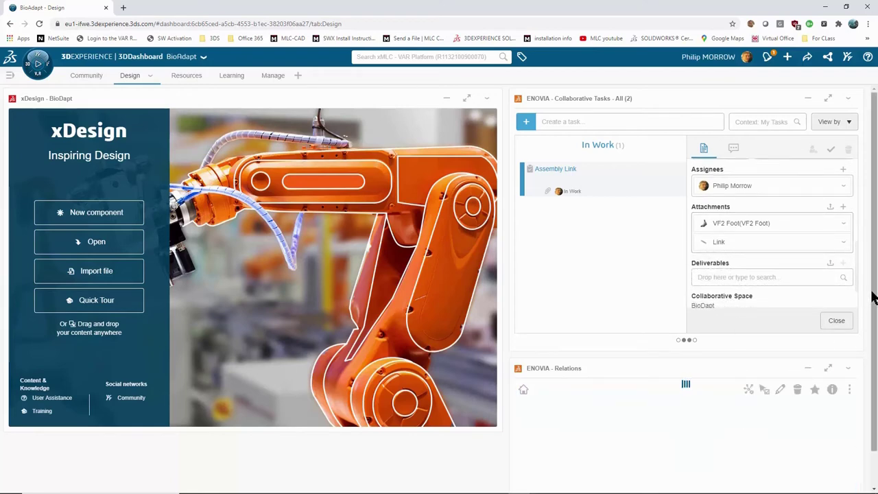
drag(874, 295, 874, 341)
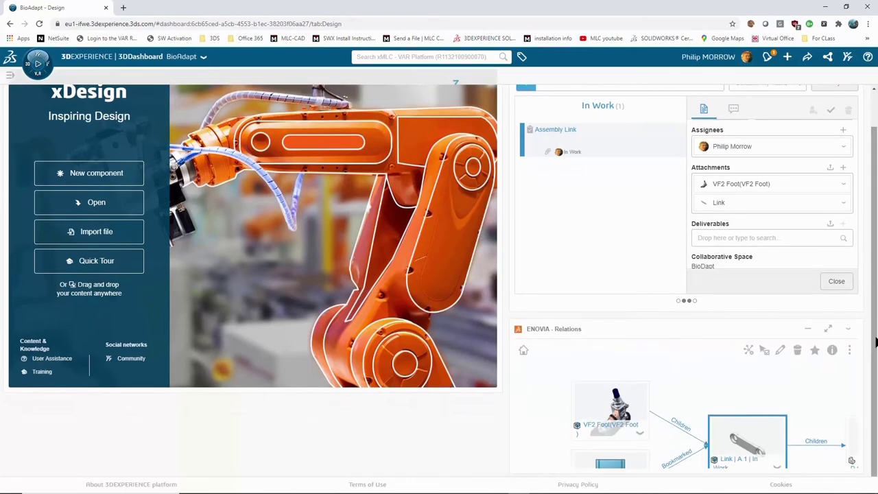
click(828, 329)
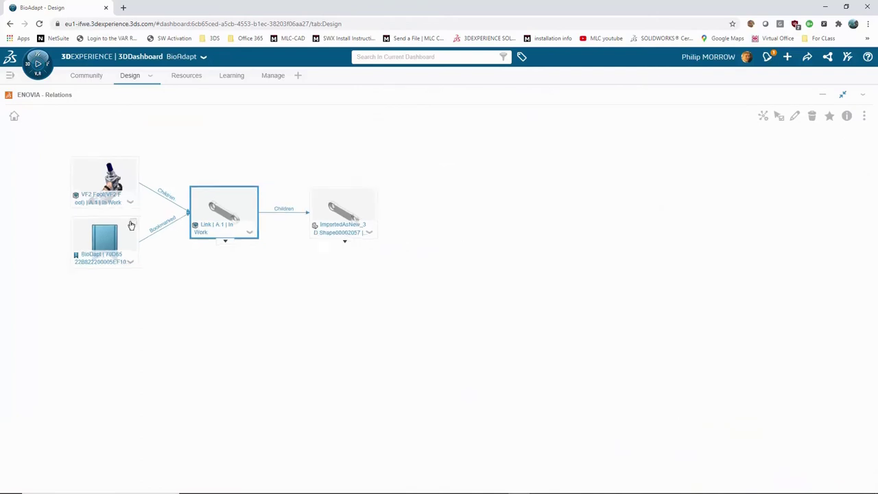
click(227, 239)
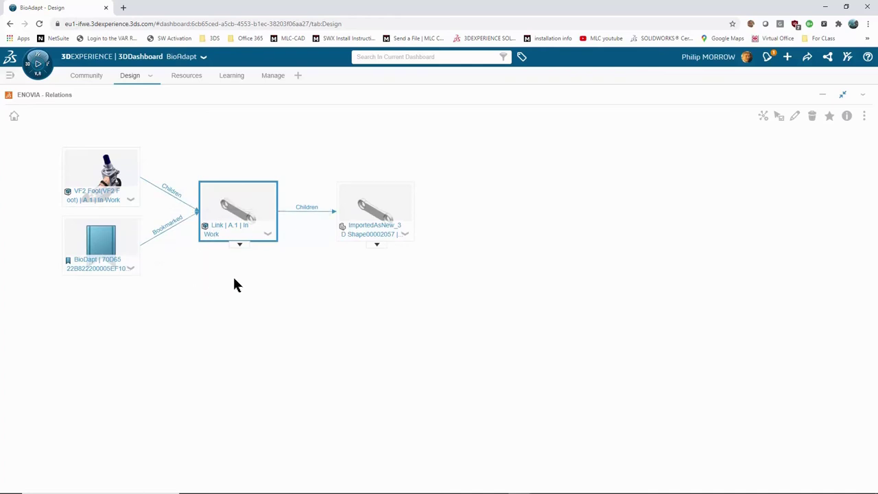
Step: Restore the Relations widget to its normal size and open the Link part from it in xDesign
click(844, 96)
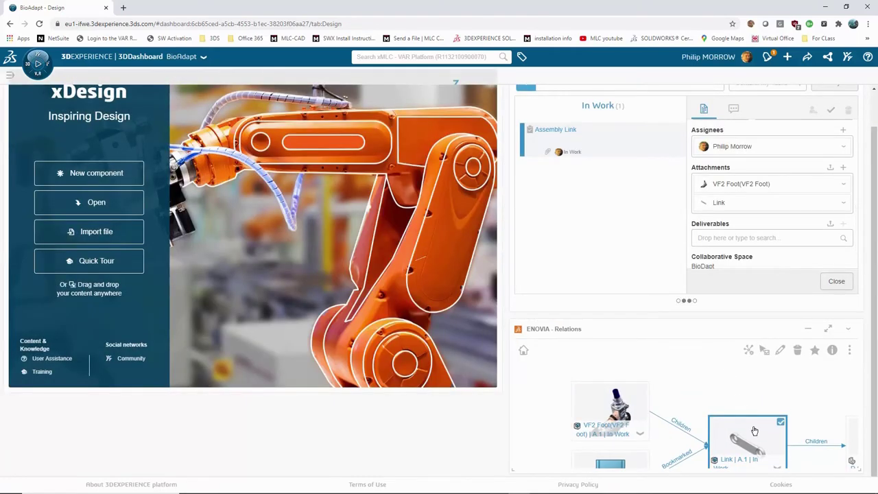
drag(746, 442, 388, 245)
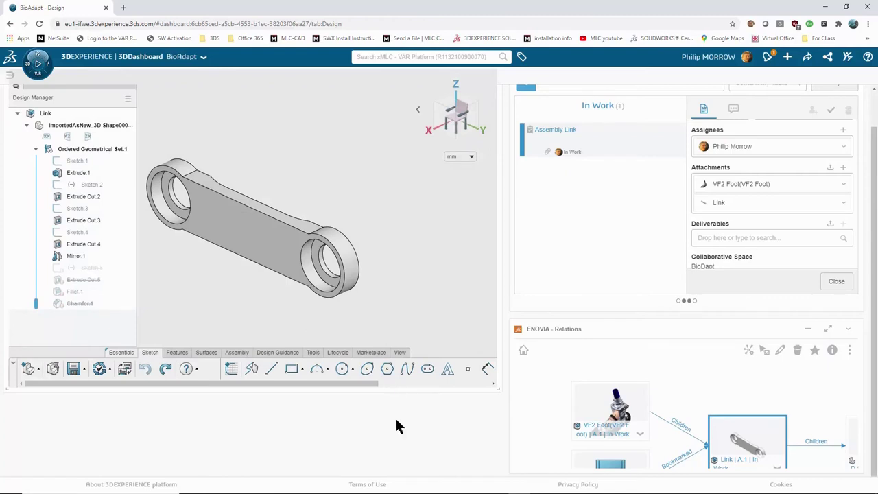
Step: Enlarge the xDesign widget to fill the dashboard and show the browser in full screen
scroll(396, 425, up, 1)
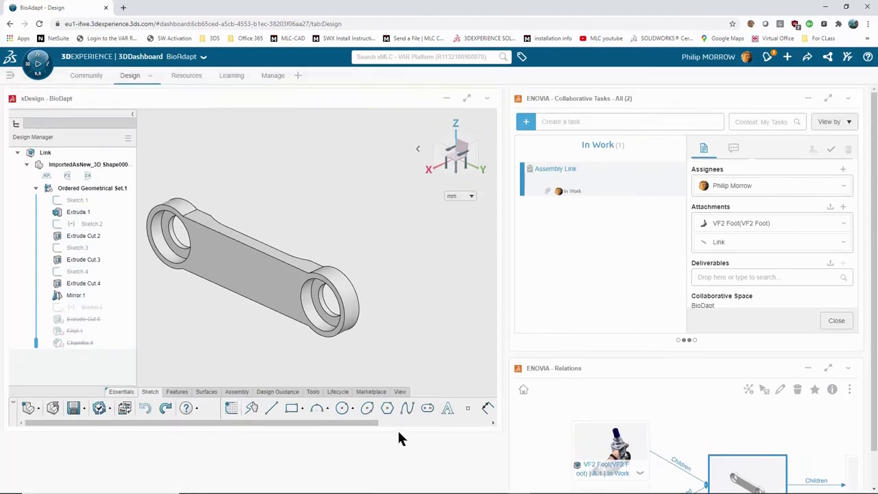
click(467, 99)
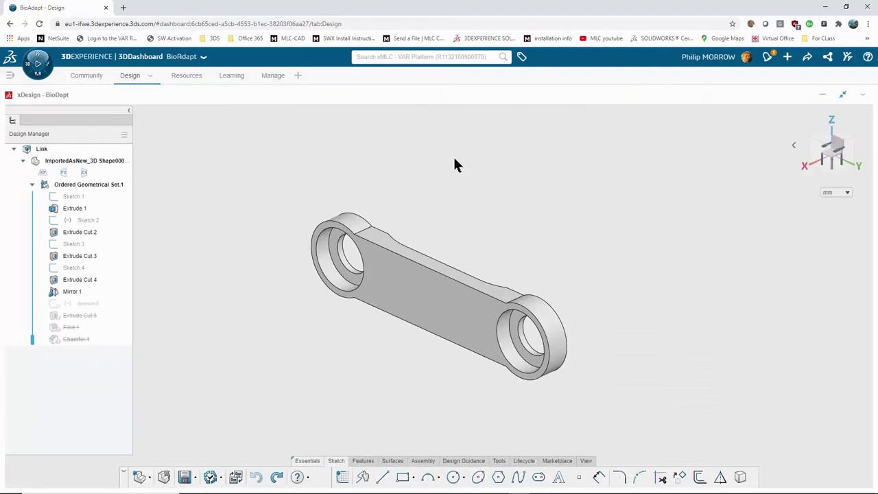
key(F11)
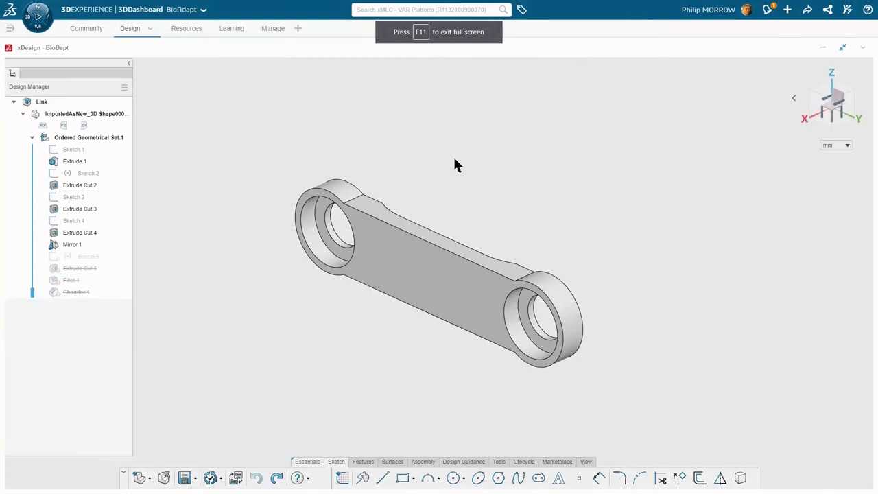
Step: Start a sketch on the Link's flat front face, project the left ring's outer edge and reposition its ends to form a lower arc
middle_drag(474, 203, 501, 183)
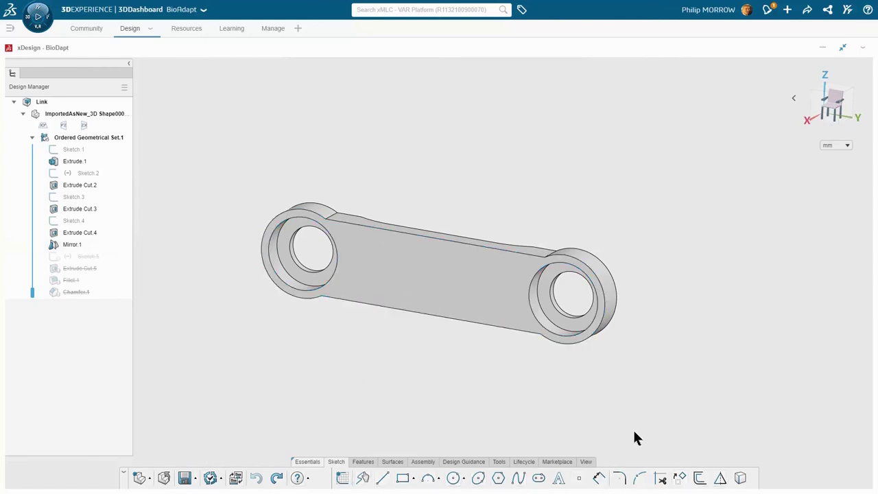
click(426, 271)
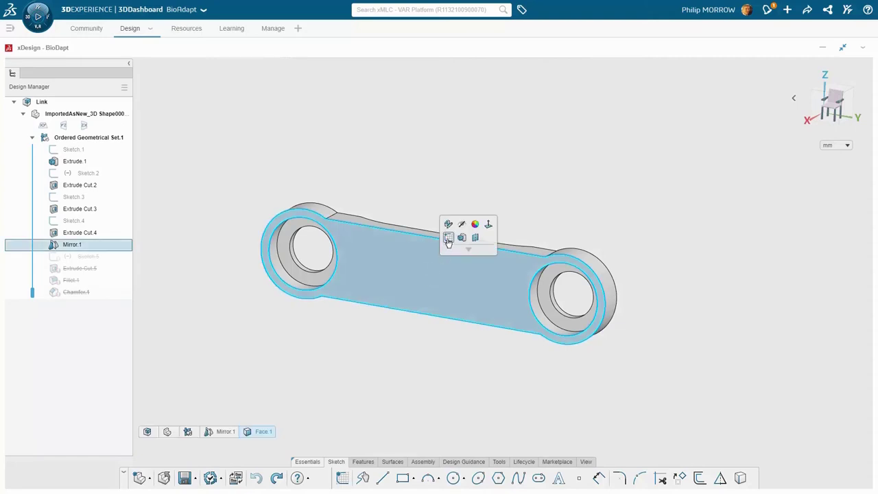
click(448, 238)
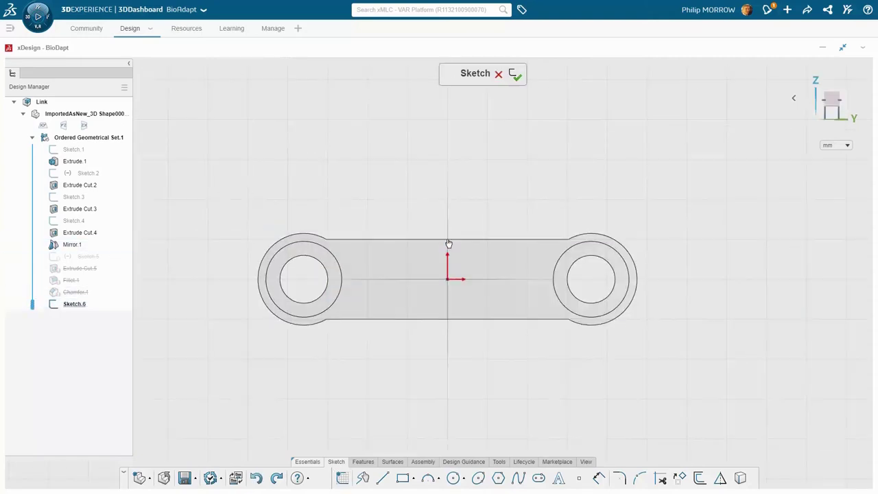
click(318, 320)
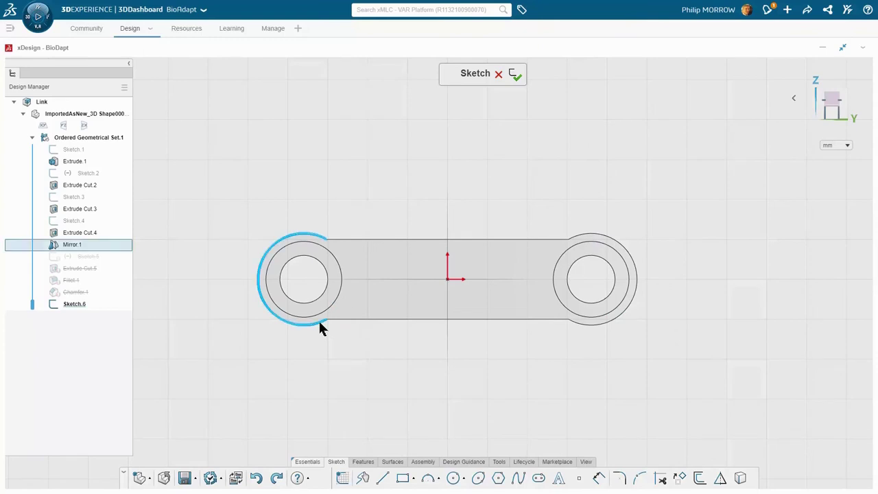
click(342, 292)
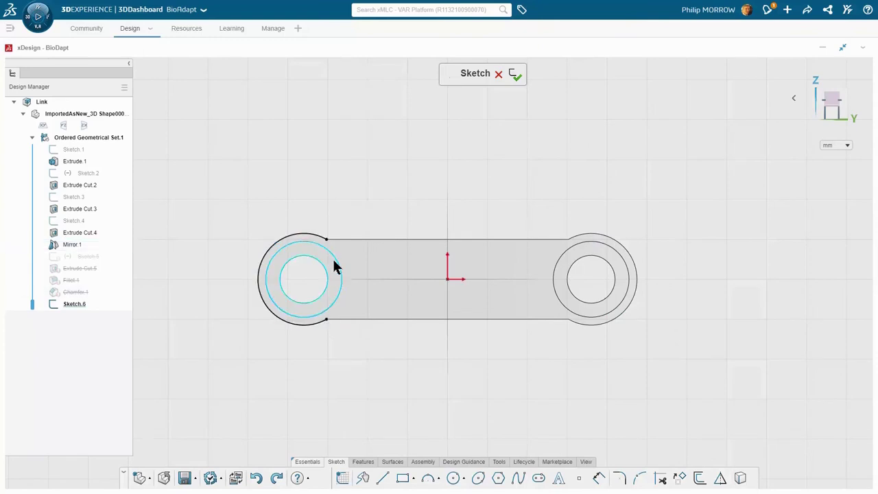
mouse_move(317, 242)
mouse_down()
mouse_move(265, 254)
mouse_move(259, 288)
mouse_up()
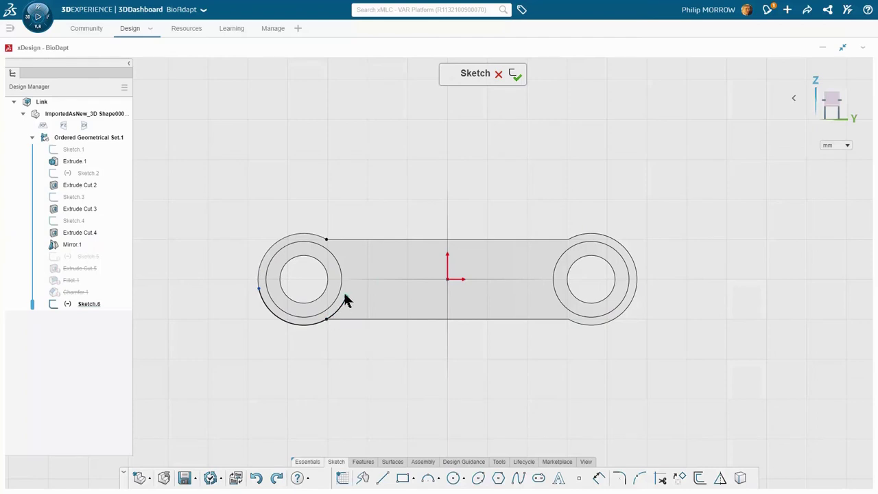
Step: Draw a horizontal line from the arc's inner end to the Link's middle, plus a vertical construction line down from there
key(l)
click(347, 293)
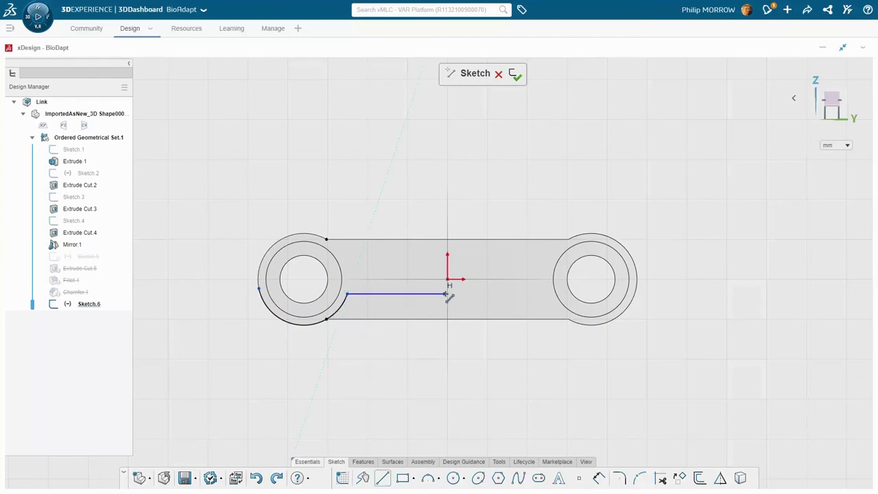
click(447, 294)
key(Escape)
click(450, 333)
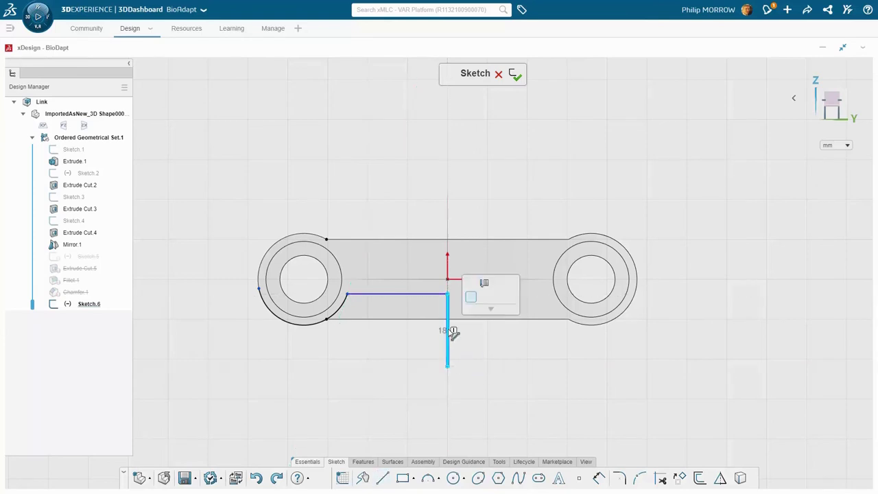
click(471, 283)
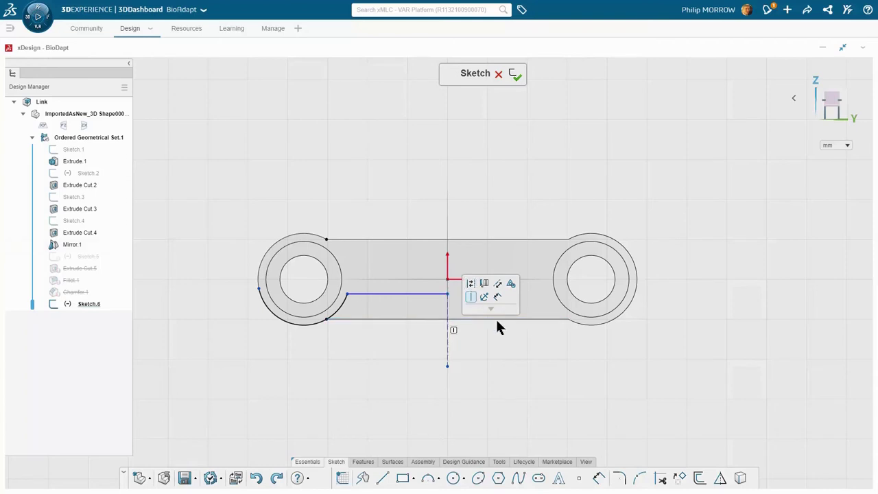
Step: Mirror the left arc and the horizontal line about the vertical construction line
mouse_move(484, 384)
mouse_down()
mouse_move(240, 281)
mouse_move(512, 380)
mouse_up()
click(224, 282)
click(720, 478)
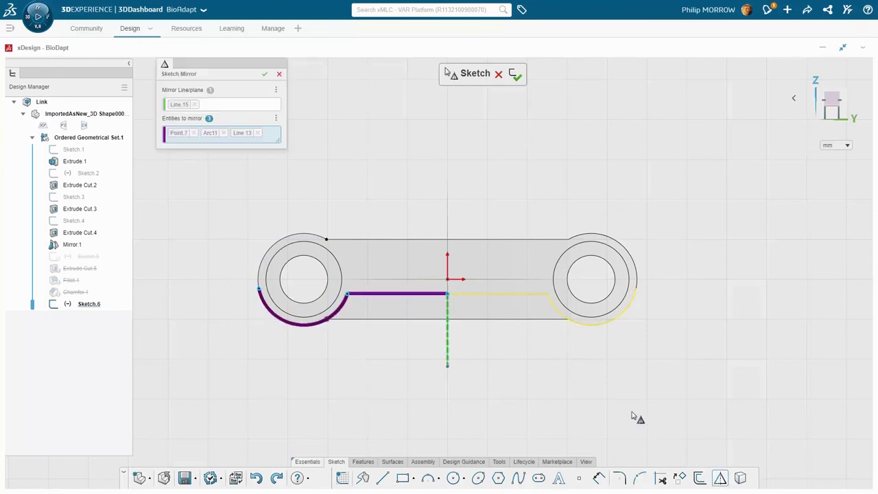
click(265, 75)
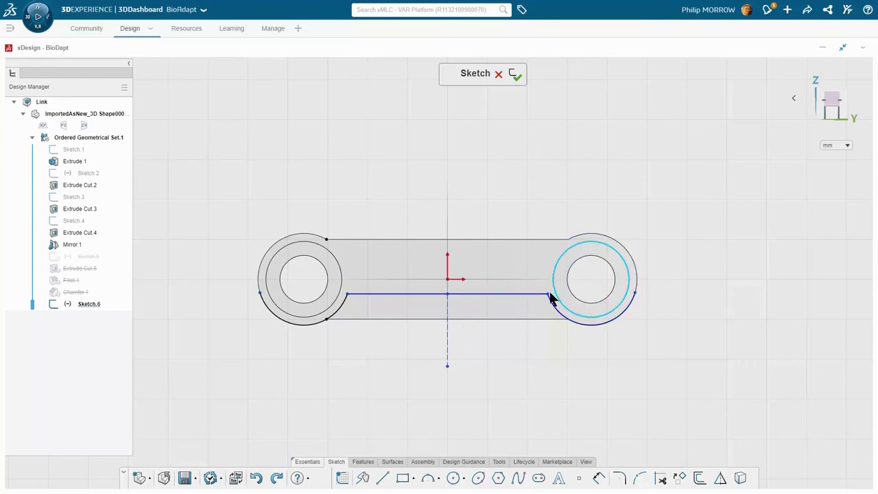
Step: Add a Horizontal relation between the two endpoints of the mirrored right arc
click(635, 296)
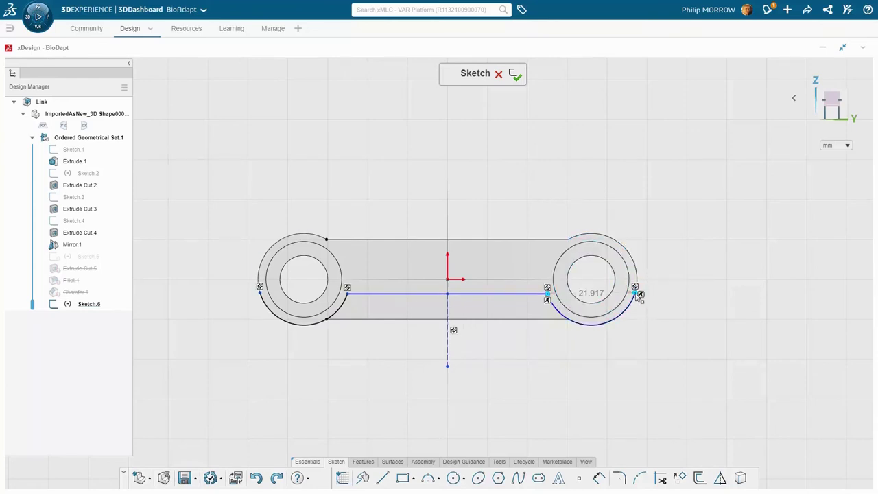
click(657, 263)
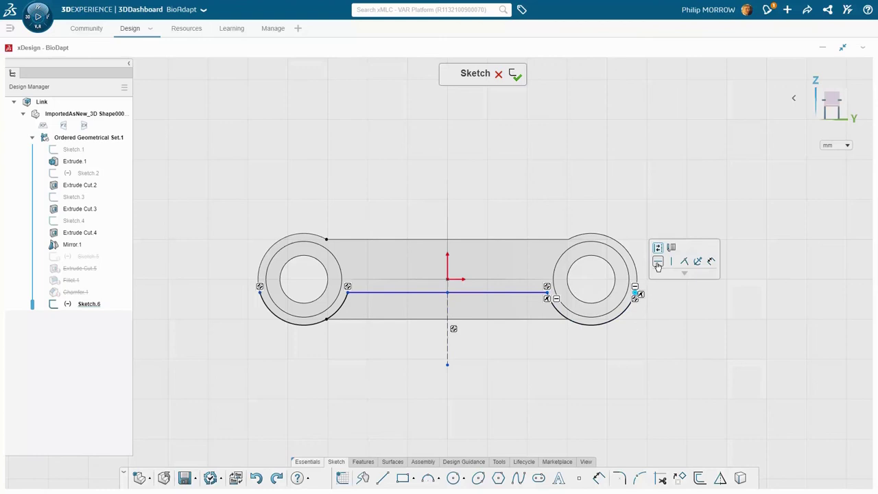
click(621, 368)
Step: Dimension the horizontal sketch line 14 mm from the Link's upper edge
middle_drag(621, 369, 617, 397)
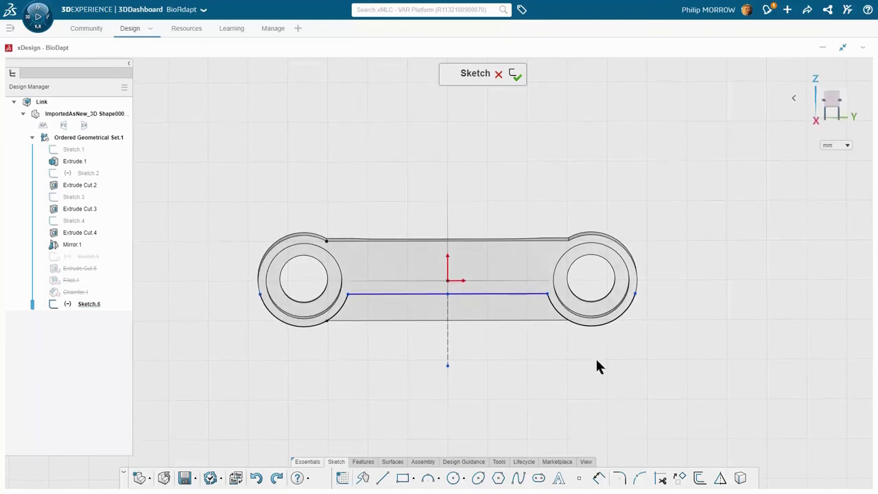
click(523, 296)
click(501, 239)
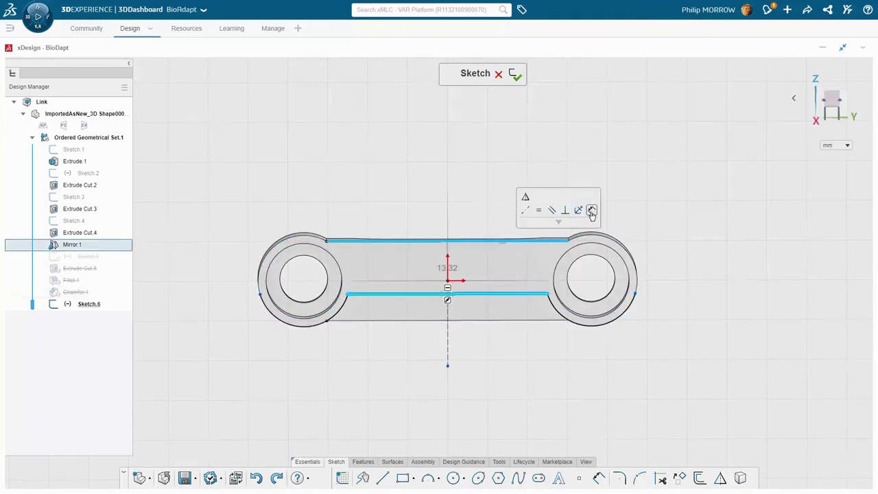
click(591, 210)
text(14)
key(Return)
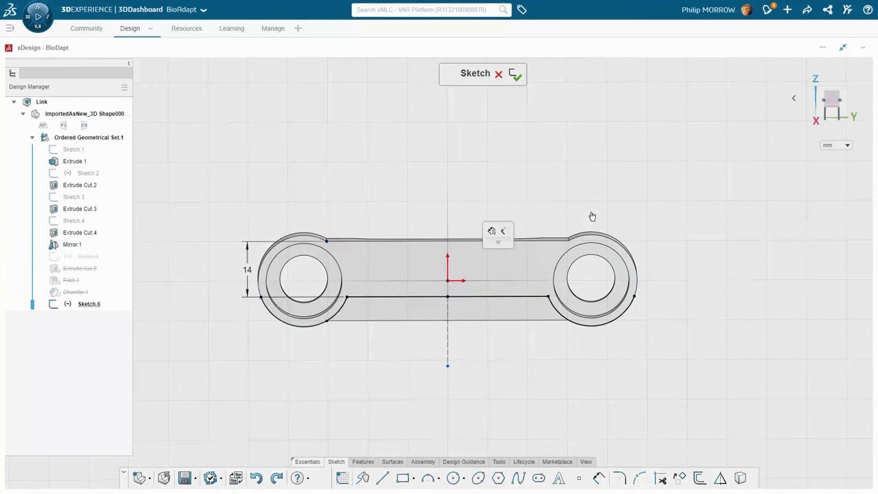
Step: Cut away the Link's lower strip with a Surface Extrude of the open sketch, set to Through All Both with the cut side flipped
middle_drag(569, 173, 565, 199)
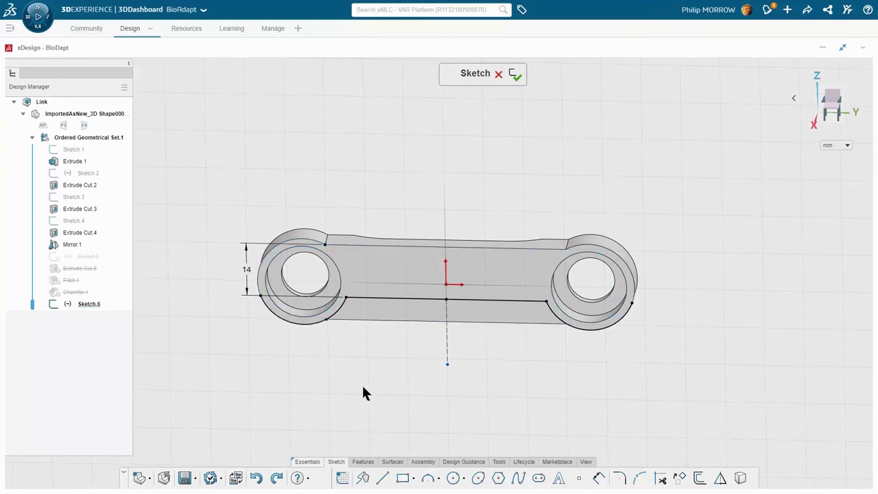
click(363, 464)
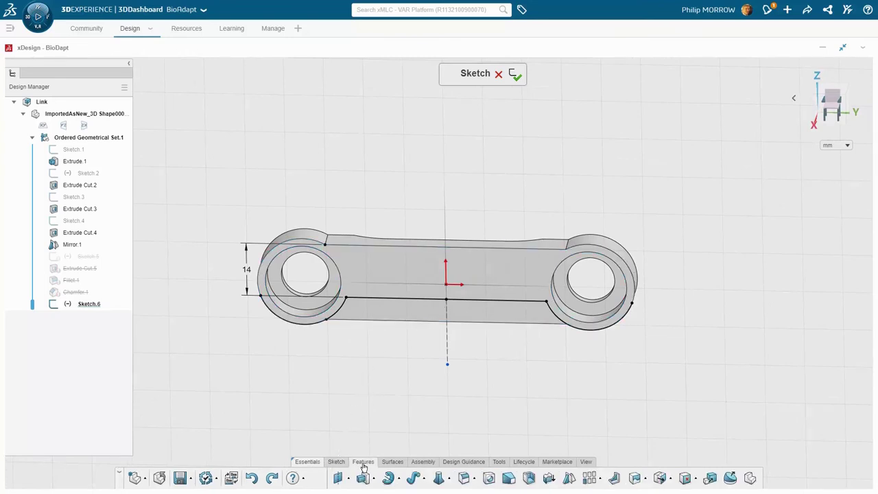
click(413, 478)
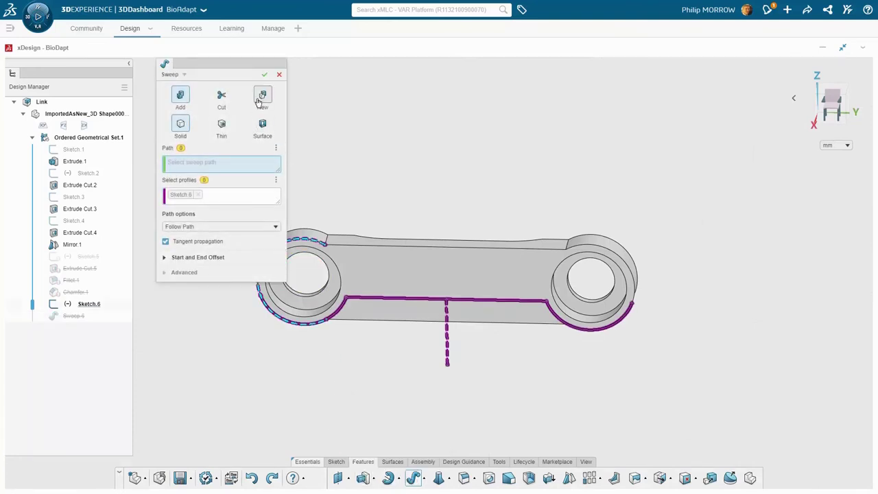
click(185, 75)
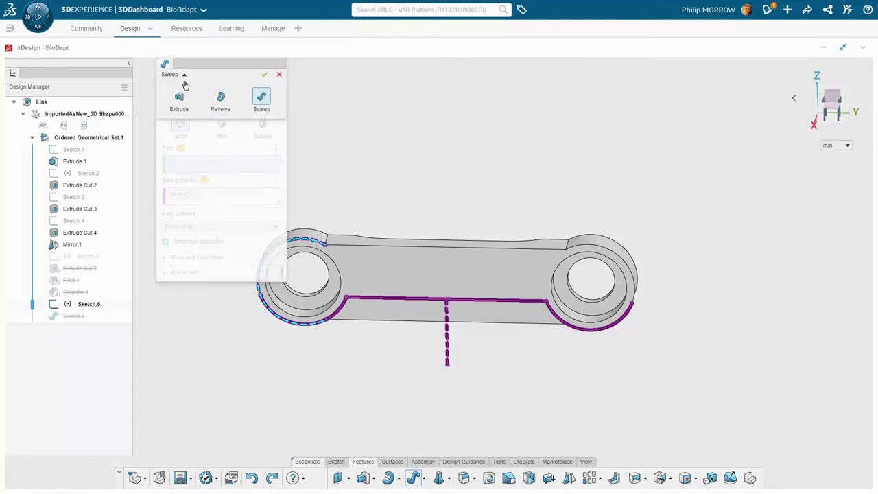
click(179, 98)
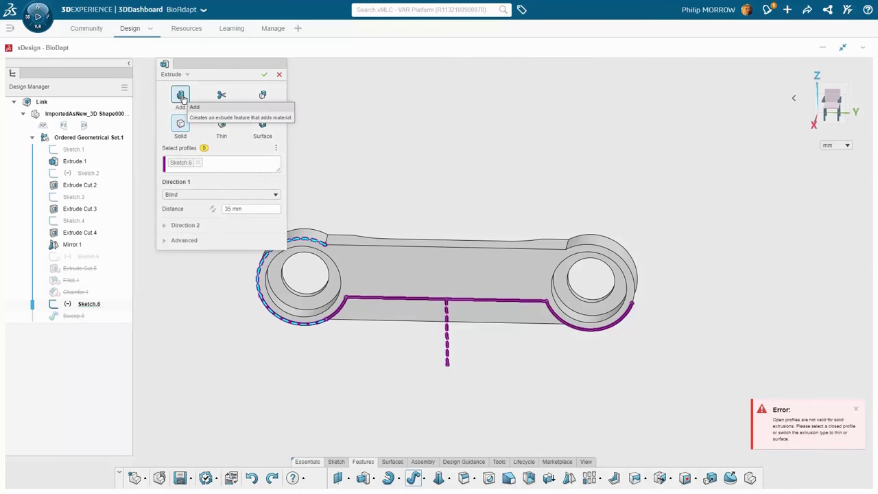
click(217, 96)
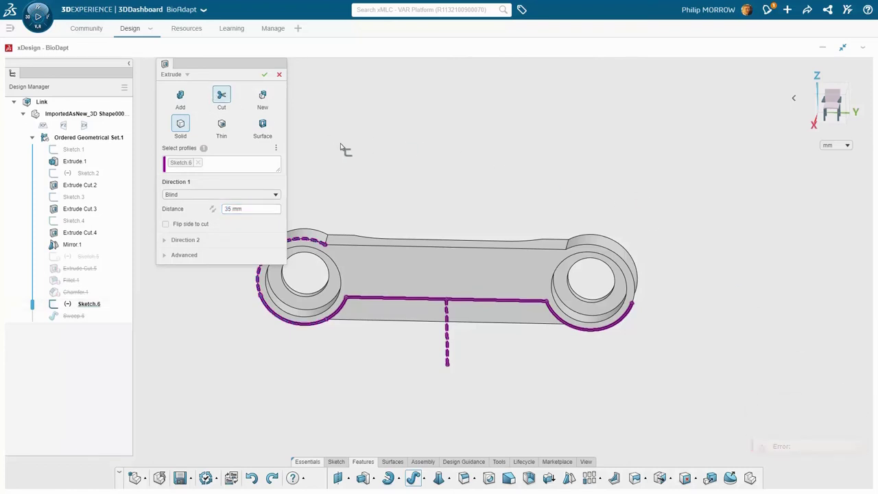
click(263, 126)
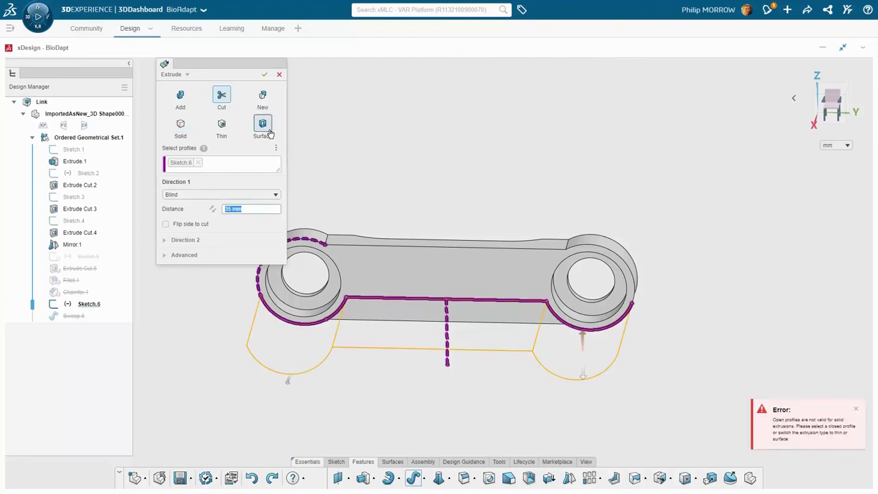
click(251, 195)
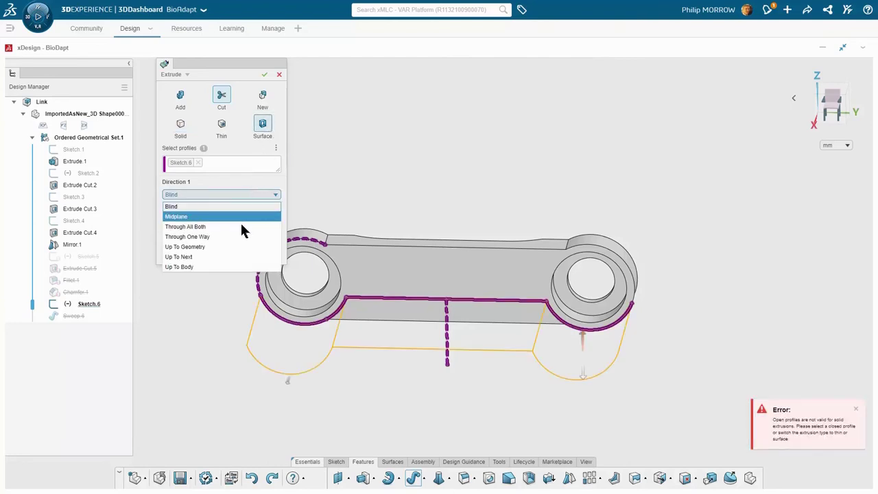
click(239, 223)
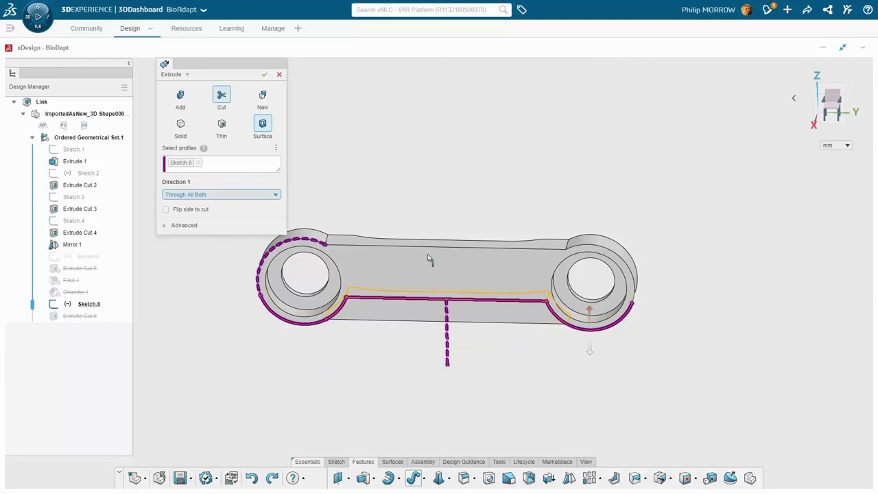
click(168, 211)
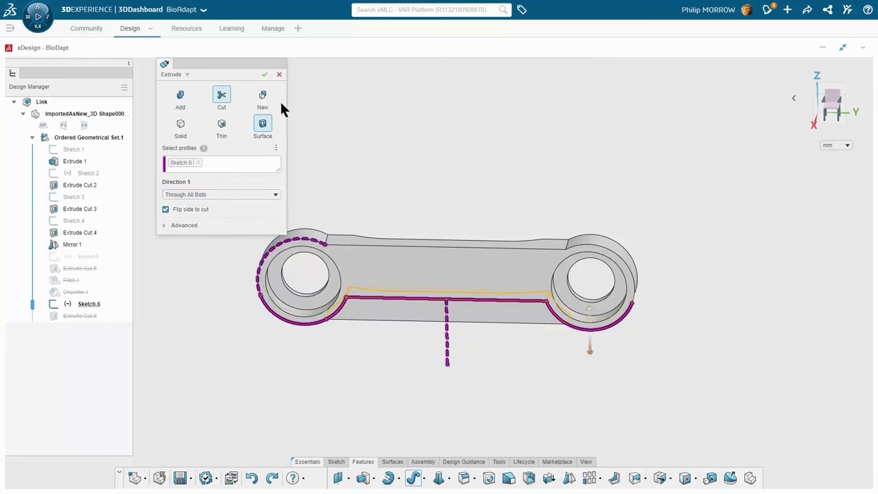
click(265, 75)
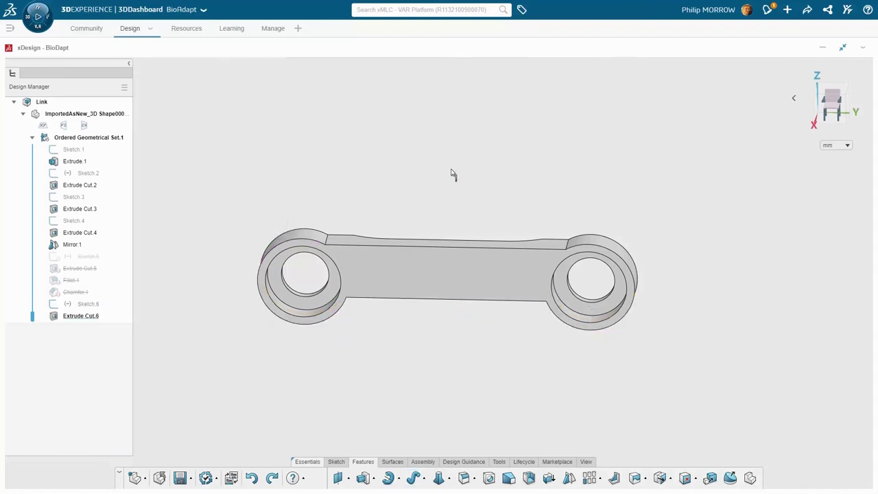
Step: Fillet the Link's short edges beside both rings at 10 mm, accepting the suggested edges with Same adjacent face angles and Same length switched off
middle_drag(463, 177, 461, 195)
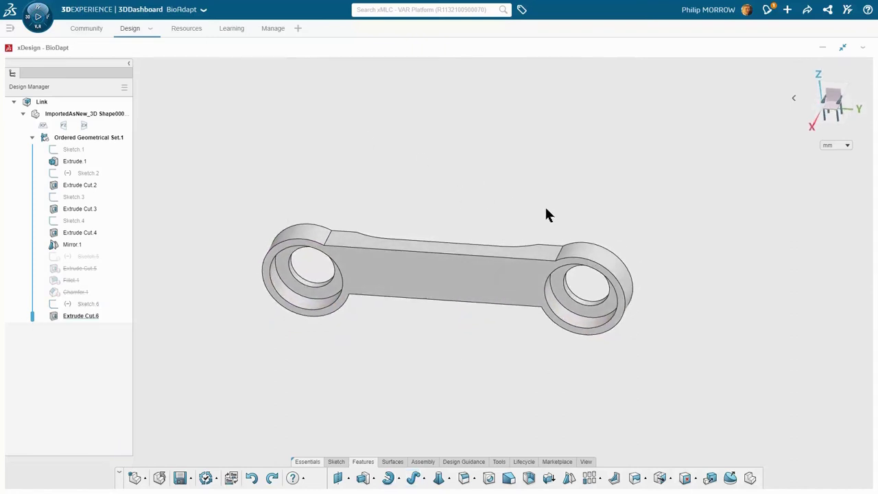
key(s)
click(582, 232)
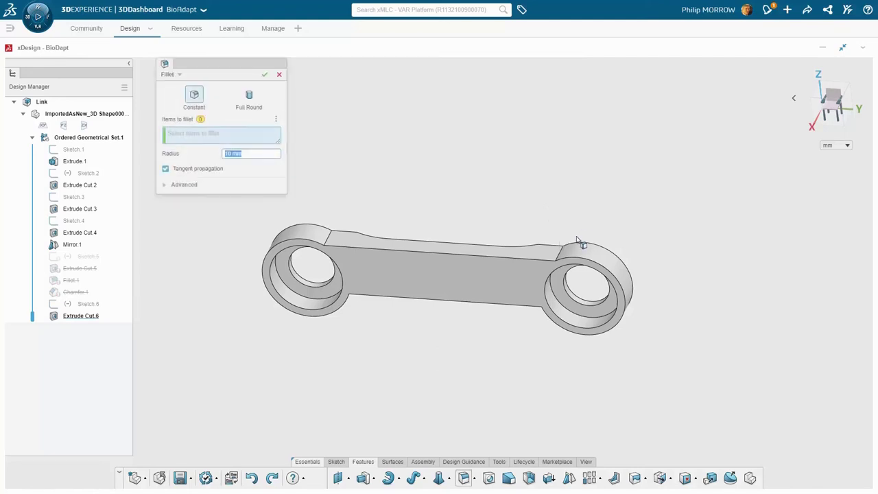
click(559, 251)
click(573, 241)
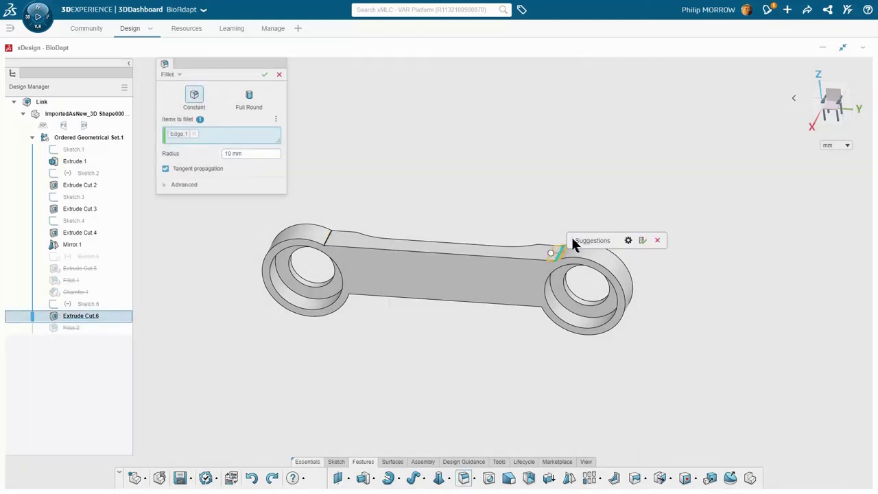
click(628, 240)
click(575, 290)
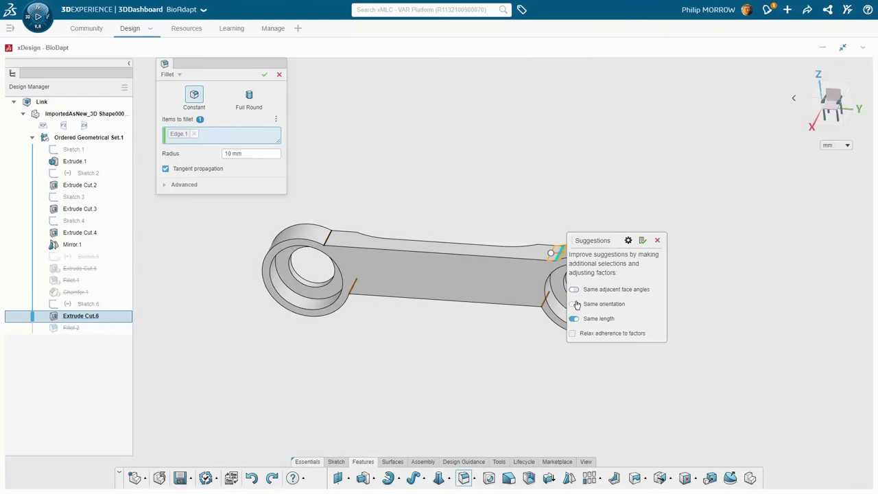
click(575, 319)
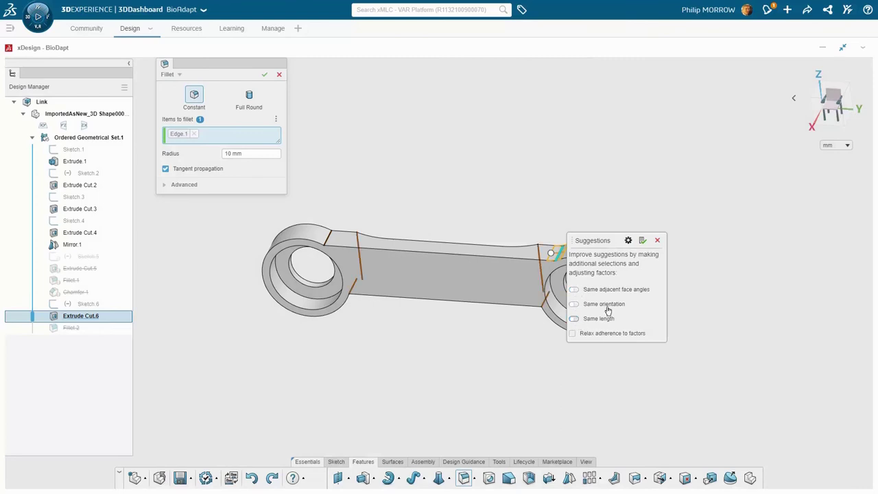
click(641, 241)
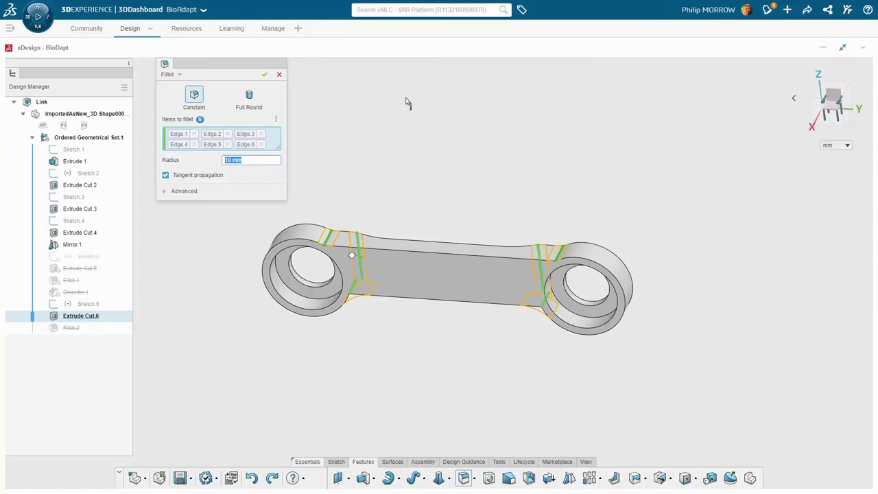
click(266, 75)
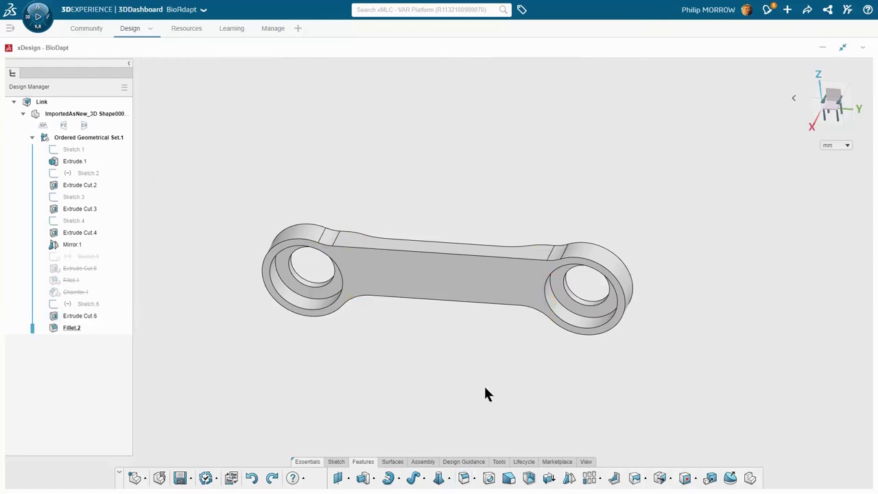
Step: Chamfer the outlines of the Link's front and rear faces at 1 mm and 45 degrees with tangent propagation
click(477, 478)
click(480, 459)
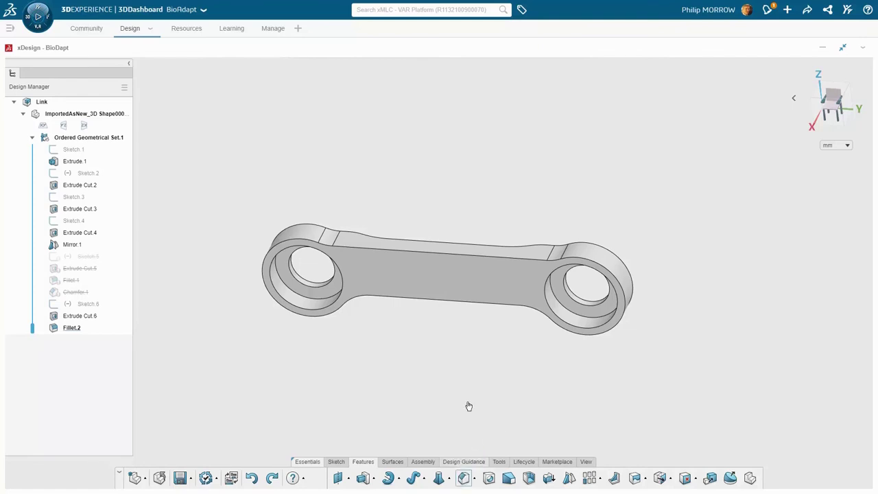
click(462, 255)
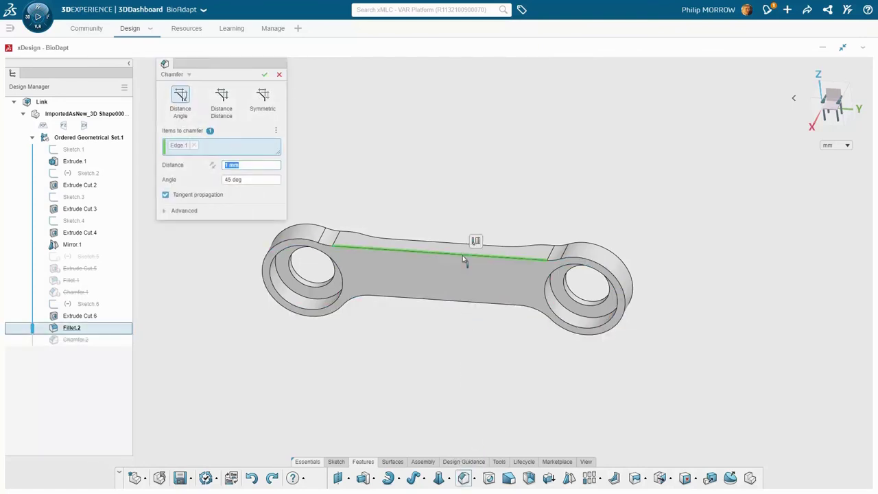
click(459, 246)
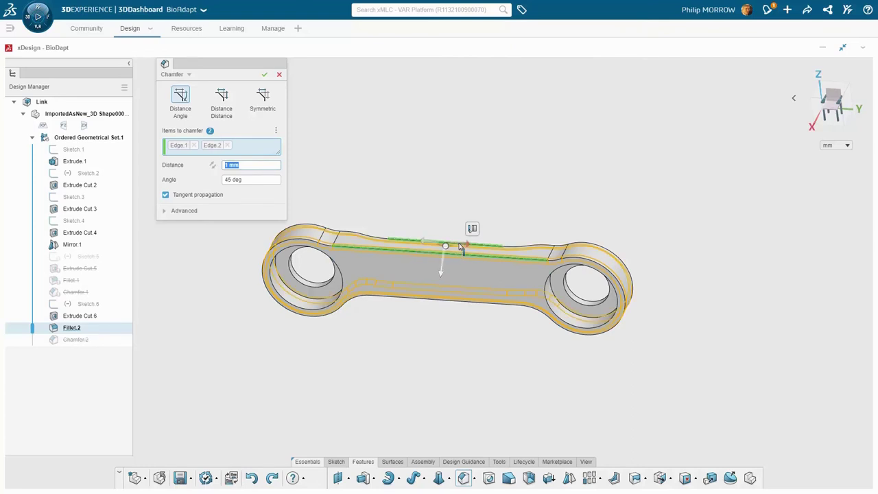
click(264, 75)
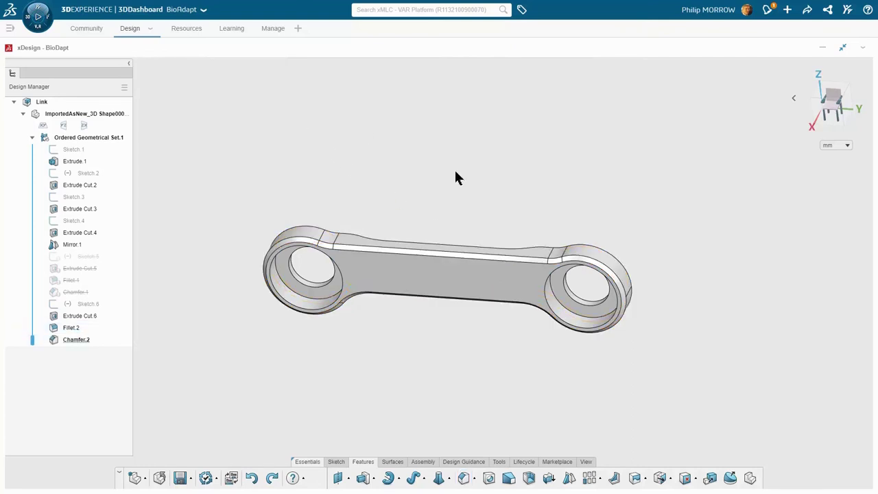
Step: Save the Link and mark the Assembly Link task as completed
click(181, 477)
click(842, 47)
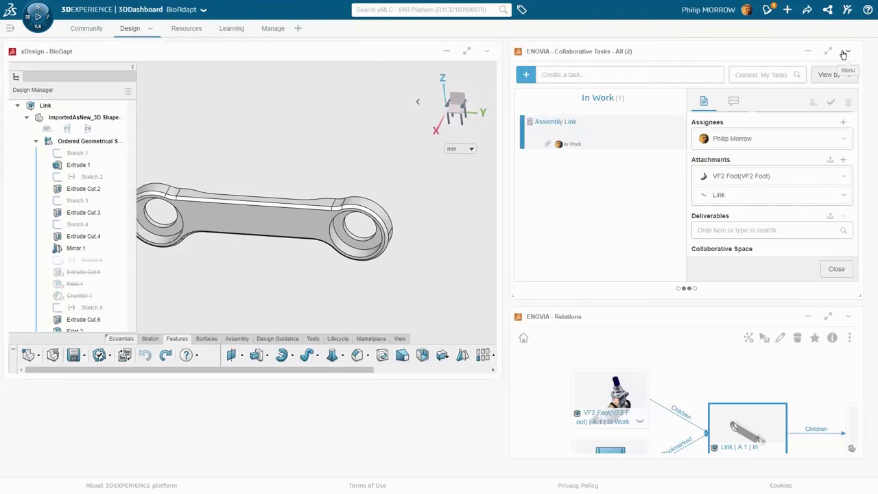
click(831, 102)
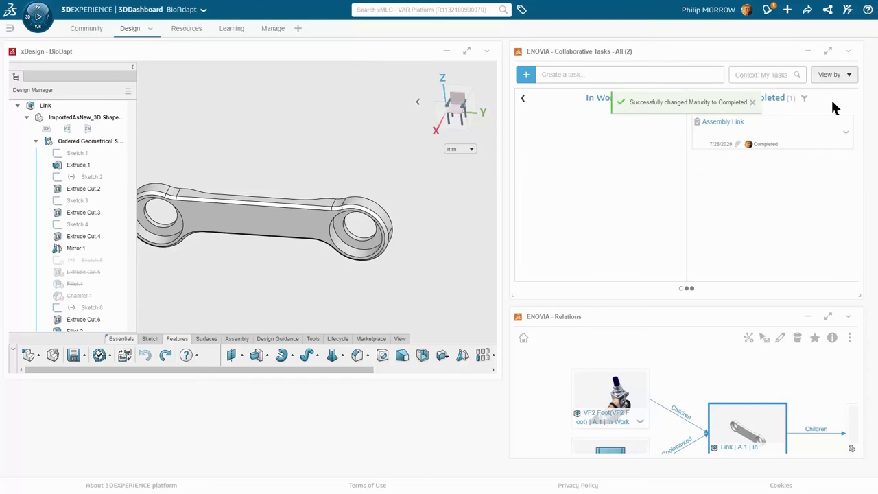
Step: Review the Create Cover task's description and attachments, and move the task from To Do to In Work
click(522, 100)
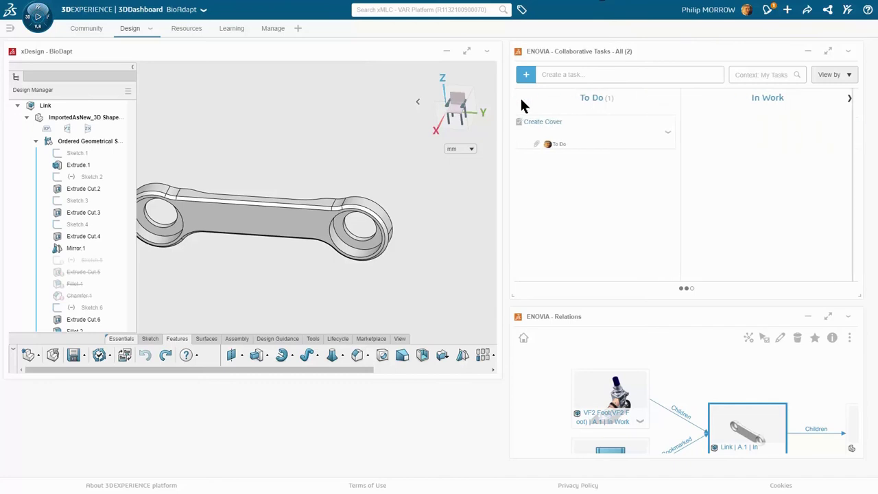
click(579, 134)
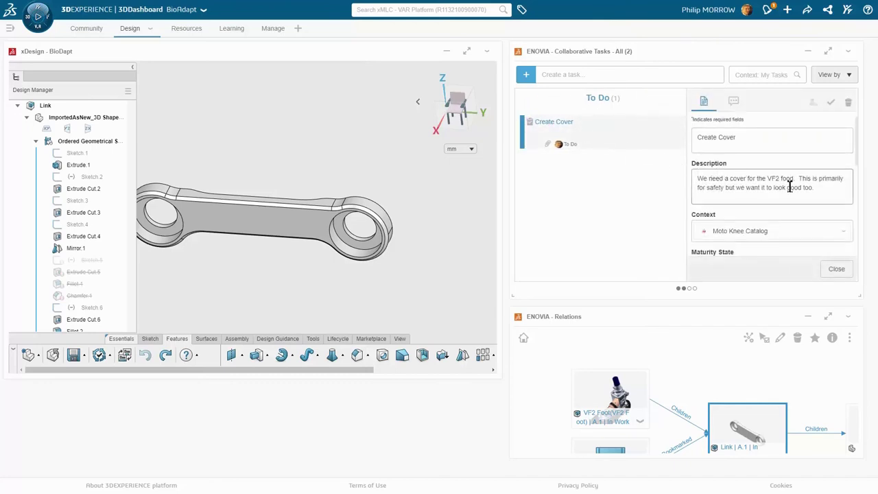
scroll(857, 170, down, 1)
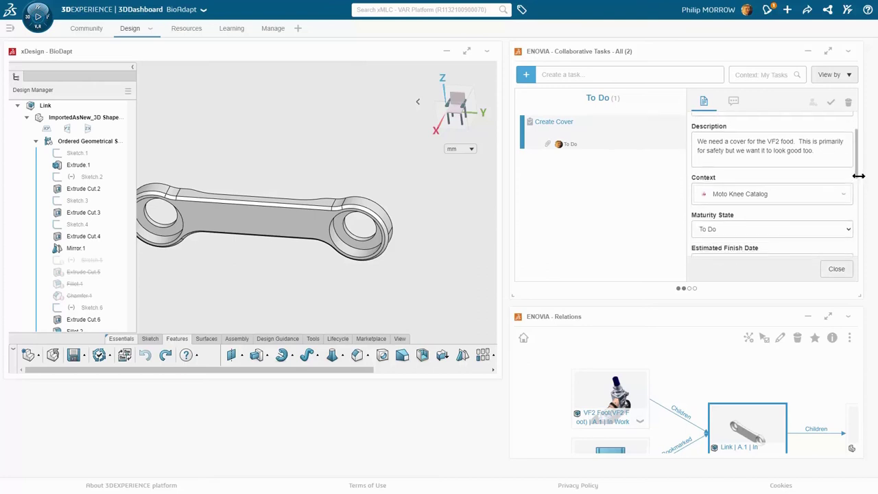
drag(857, 185, 856, 256)
click(845, 272)
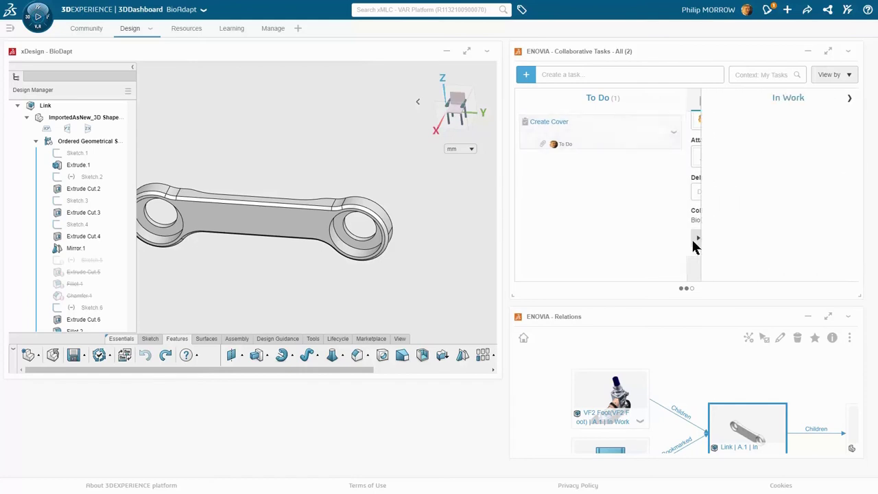
drag(587, 130, 755, 136)
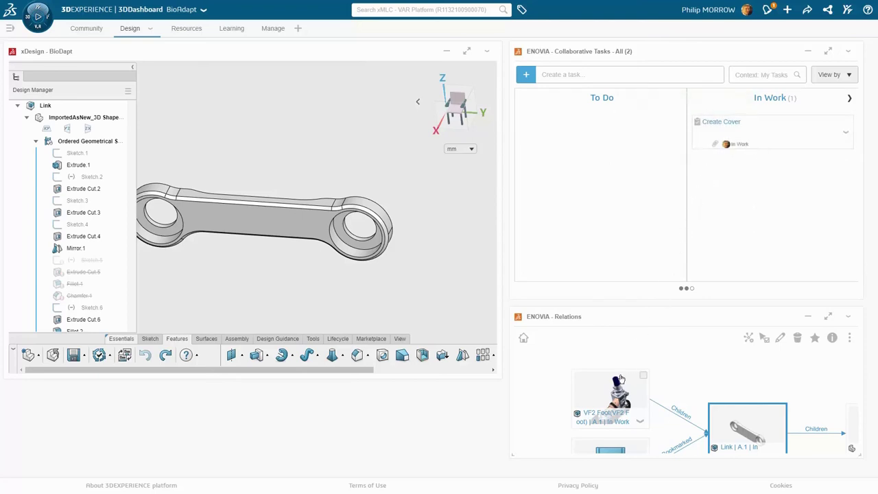
Step: Open the VF2 Foot assembly in a maximized xDesign and examine the end of its component list
drag(610, 390, 407, 224)
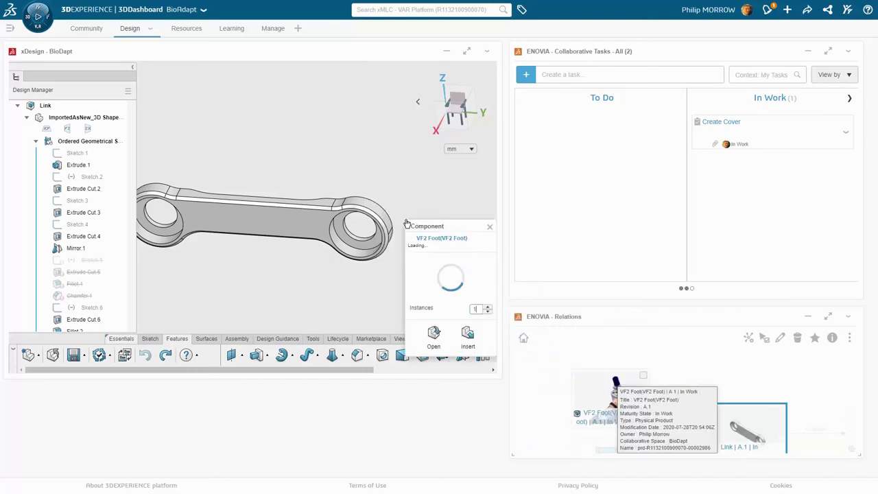
click(430, 331)
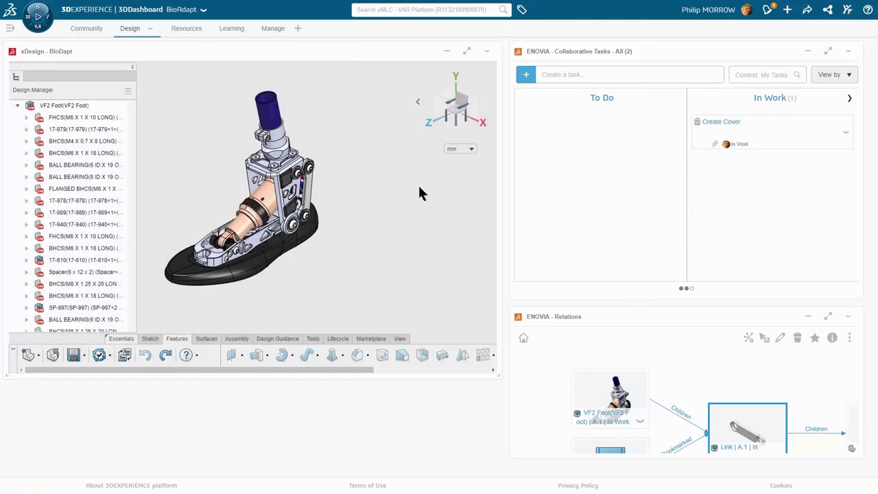
click(466, 50)
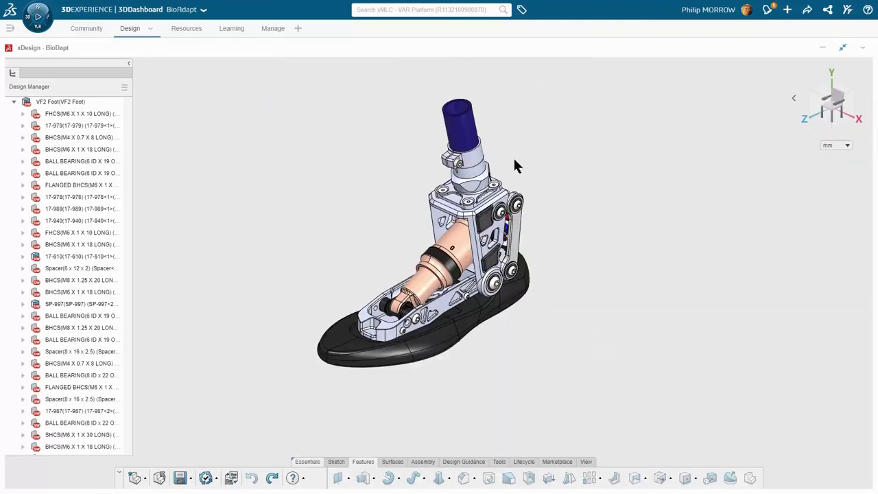
scroll(525, 242, up, 5)
middle_drag(525, 240, 533, 267)
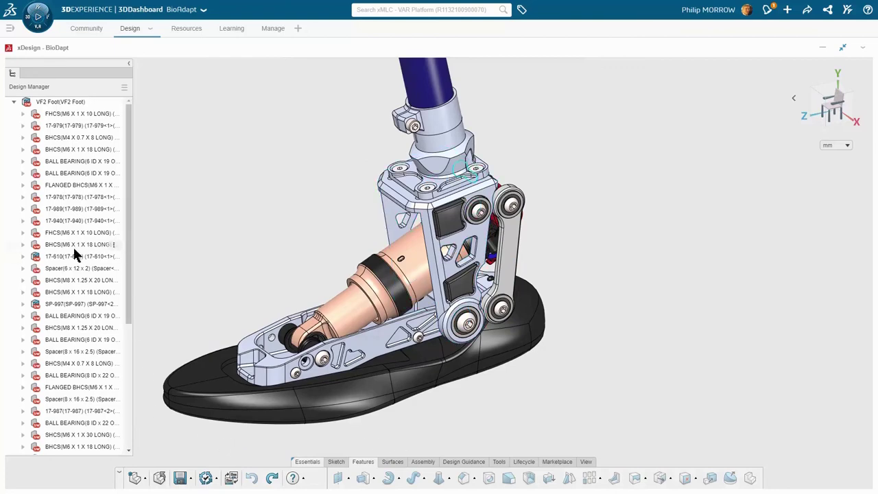
drag(128, 283, 132, 422)
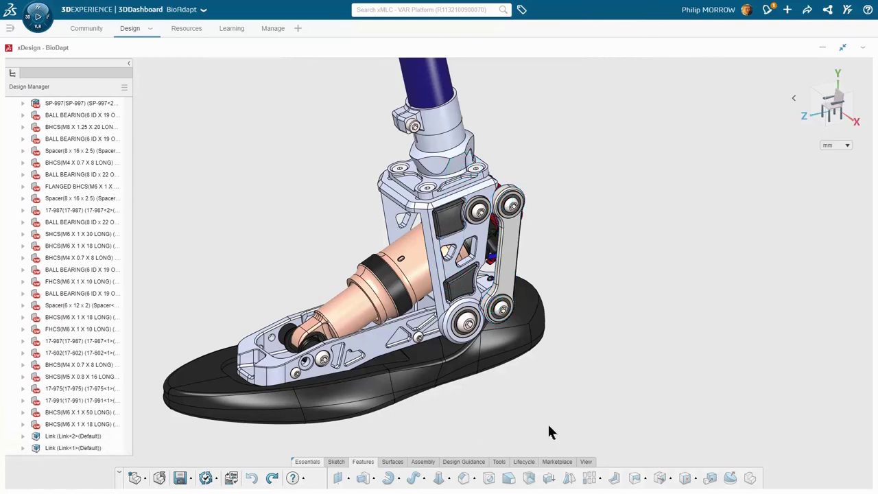
Step: Insert a new component into the VF2 Foot assembly and rename it Cover
click(423, 462)
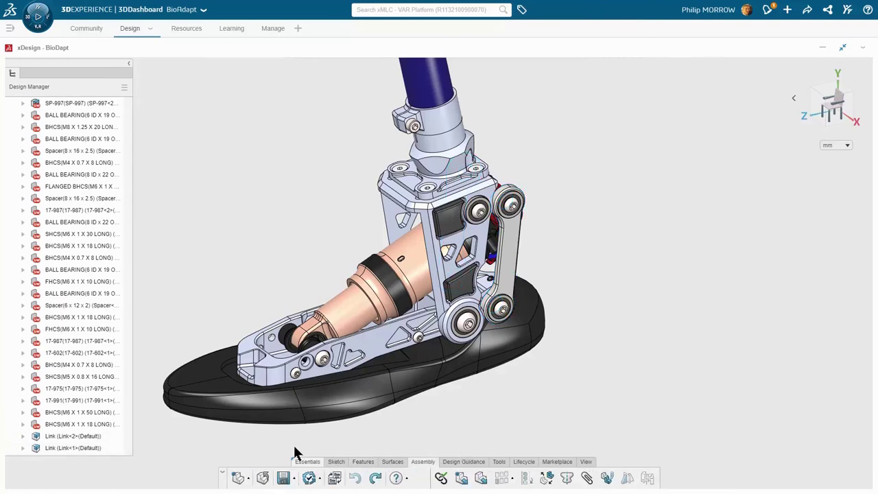
click(247, 481)
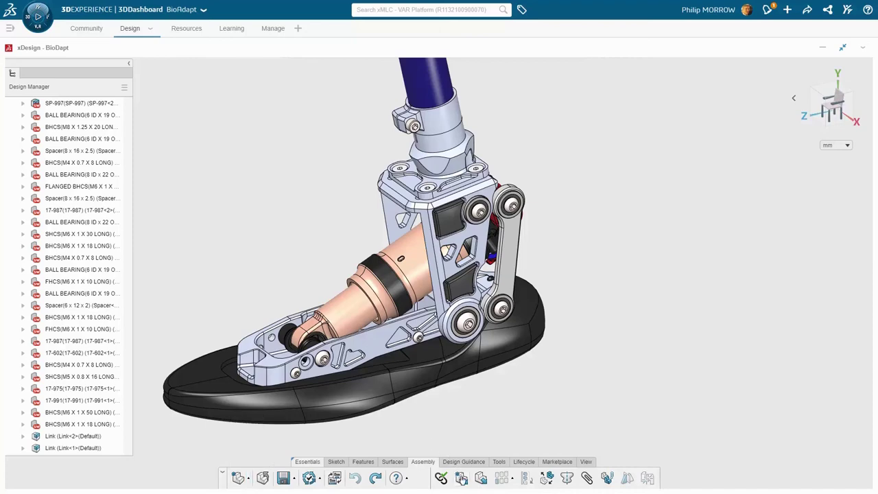
click(461, 478)
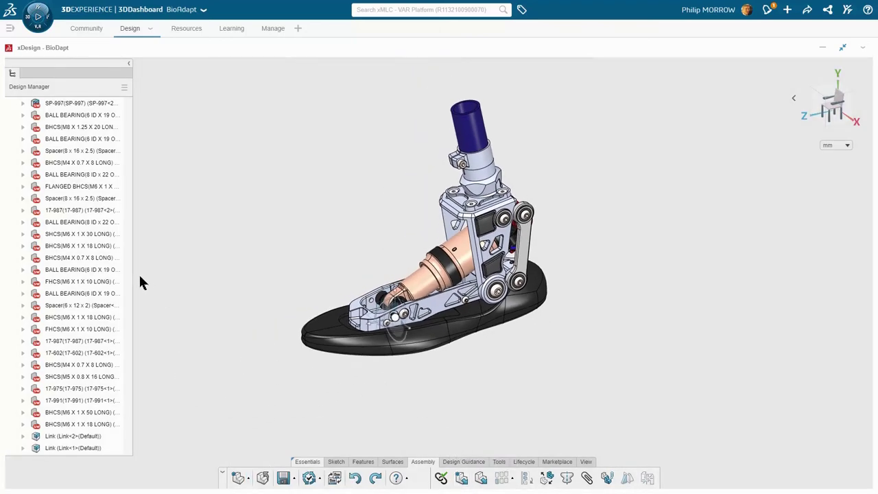
scroll(124, 289, down, 1)
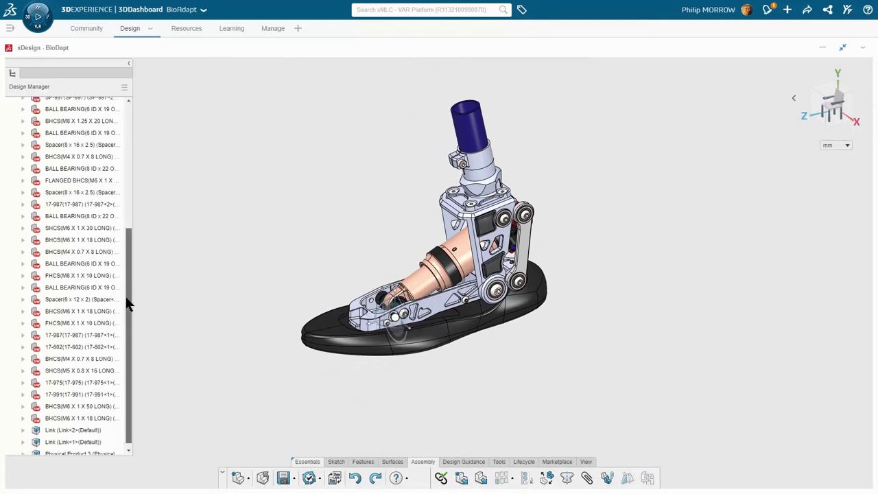
double_click(72, 447)
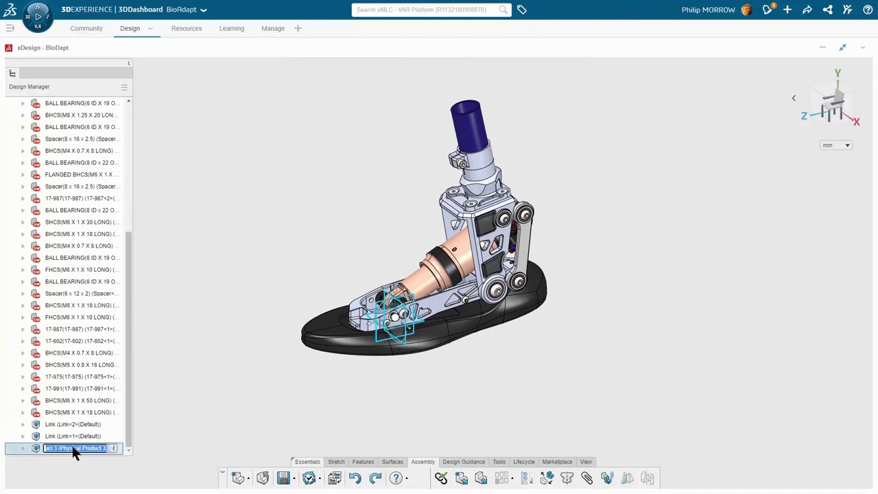
text(Cover)
key(Return)
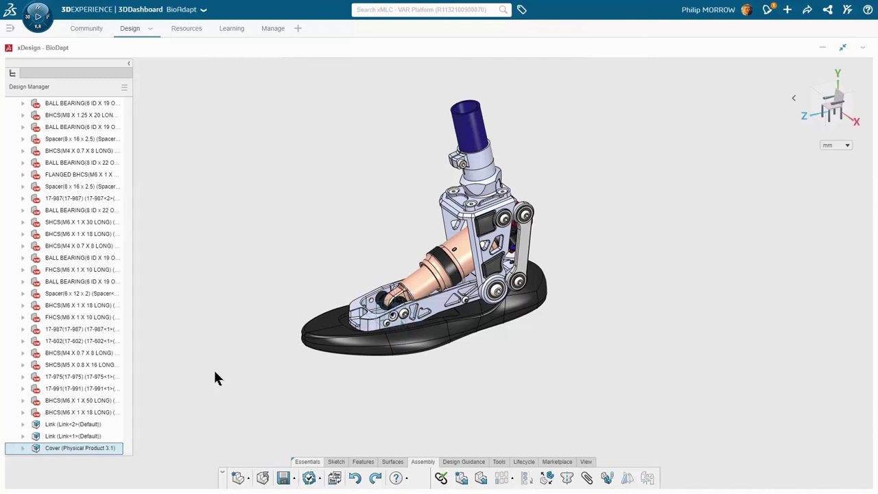
Step: Activate the Cover component for editing in context and switch to the xShape app
double_click(44, 446)
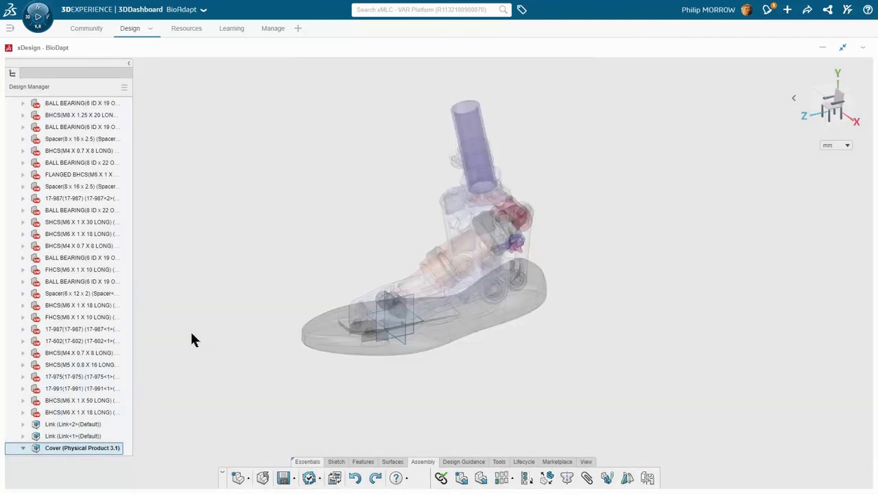
scroll(415, 224, up, 1)
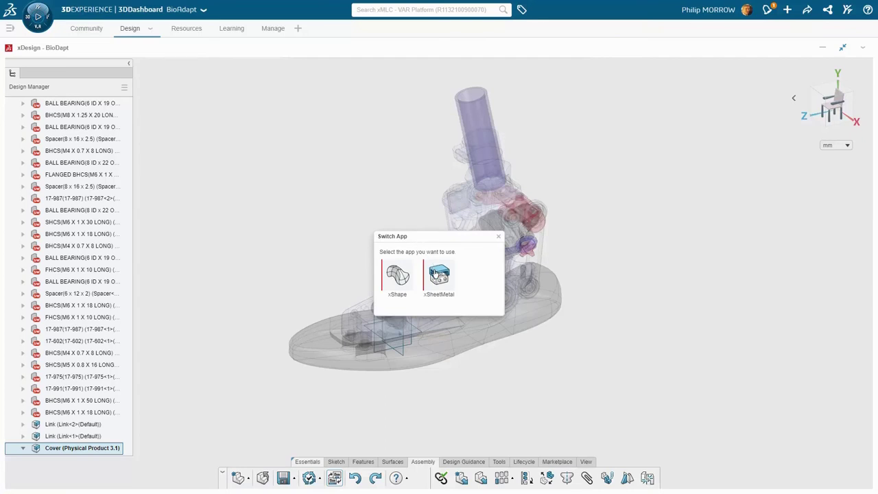
click(410, 288)
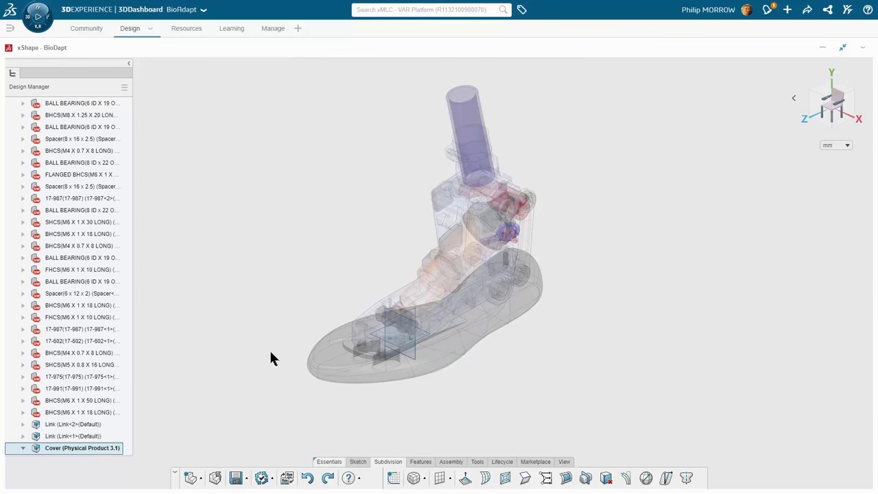
Step: Start a subdivision Box primitive on the horizontal plane at the Cover's origin
click(415, 478)
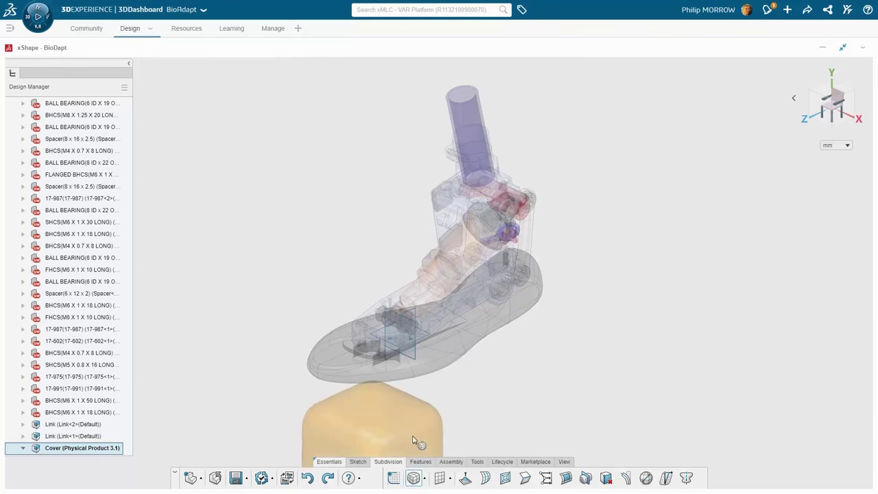
click(415, 441)
click(423, 479)
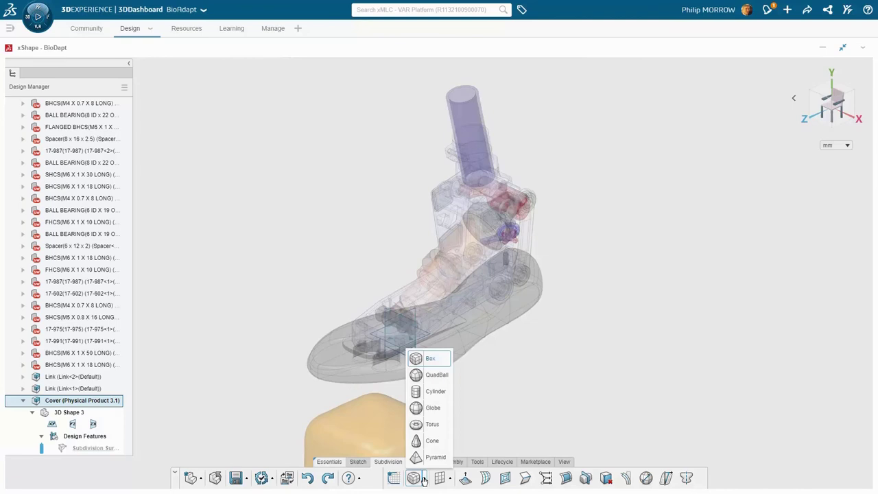
click(424, 360)
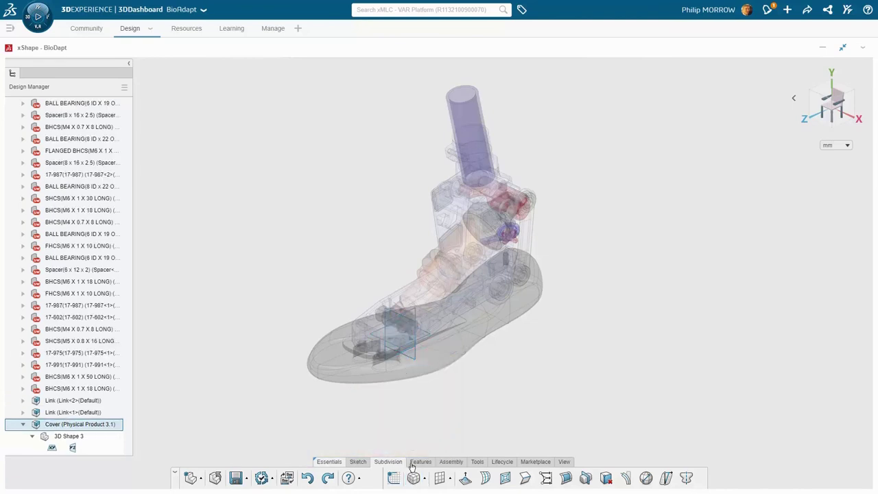
click(398, 360)
click(397, 356)
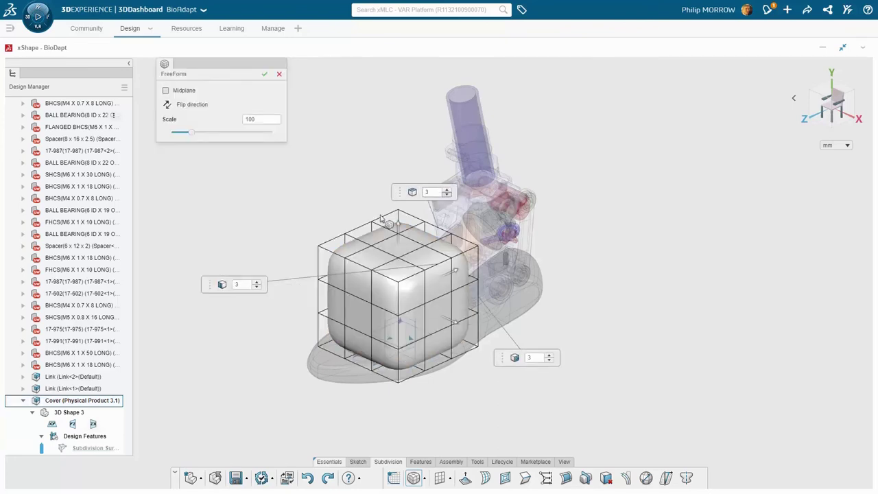
Step: Set the box's divisions to 3 along the foot's length and 1 in each of the other two directions
click(256, 287)
click(256, 287)
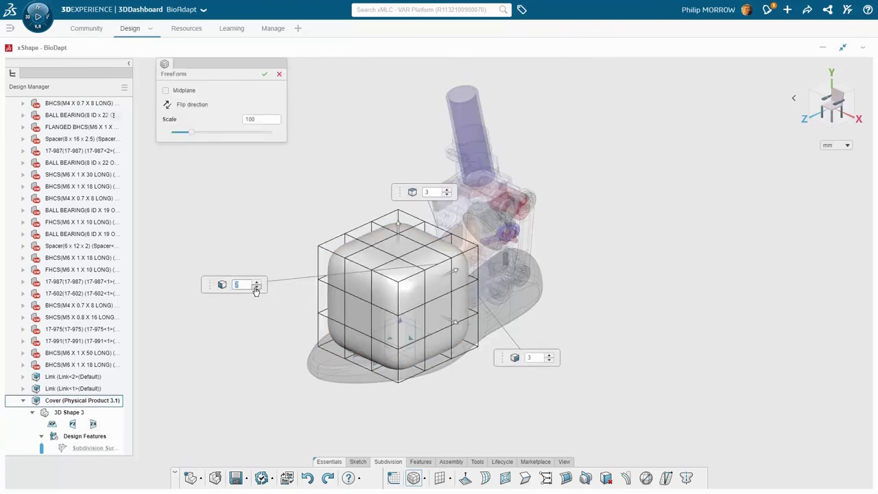
click(549, 360)
click(548, 360)
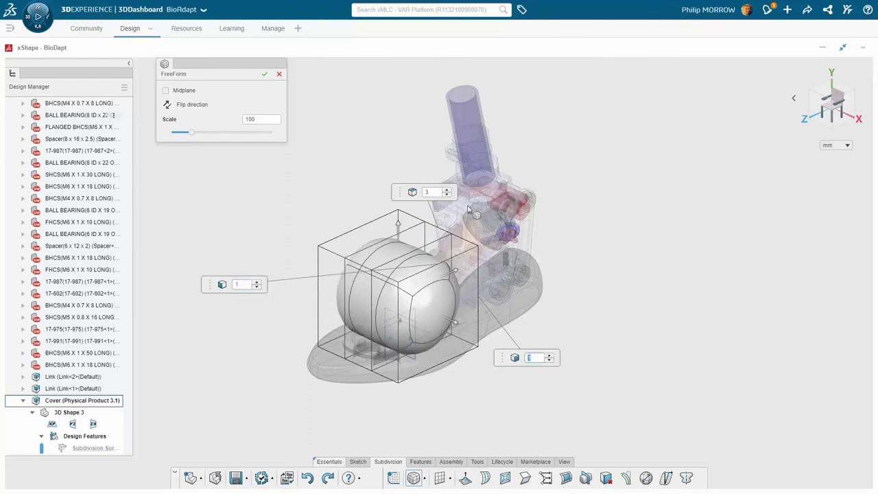
click(446, 195)
click(446, 195)
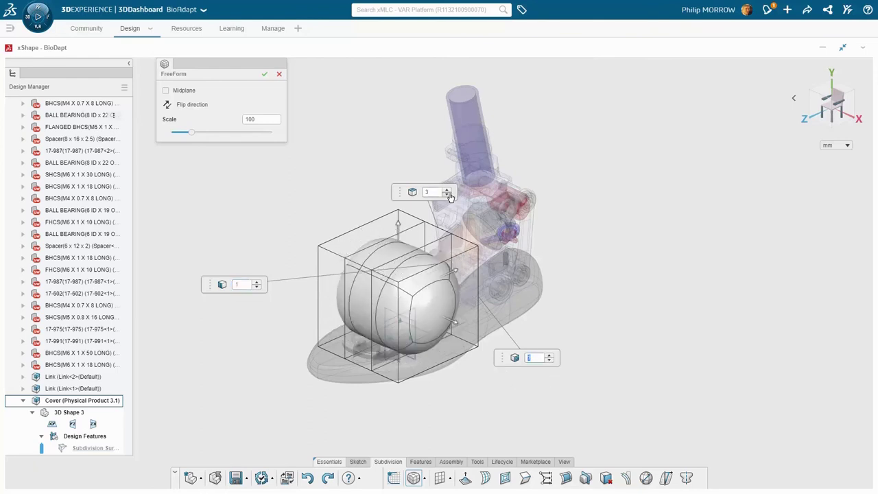
click(255, 285)
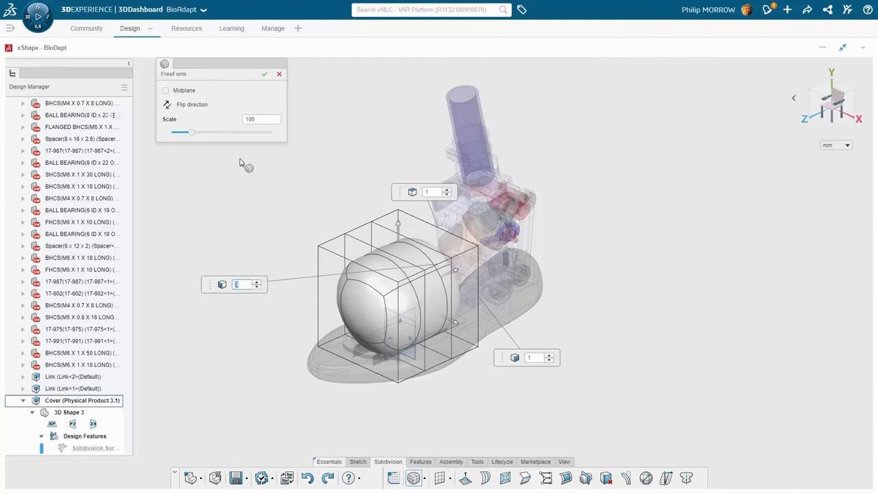
Step: Set the box's scale to 101, reduce its height slightly and accept the primitive
click(192, 133)
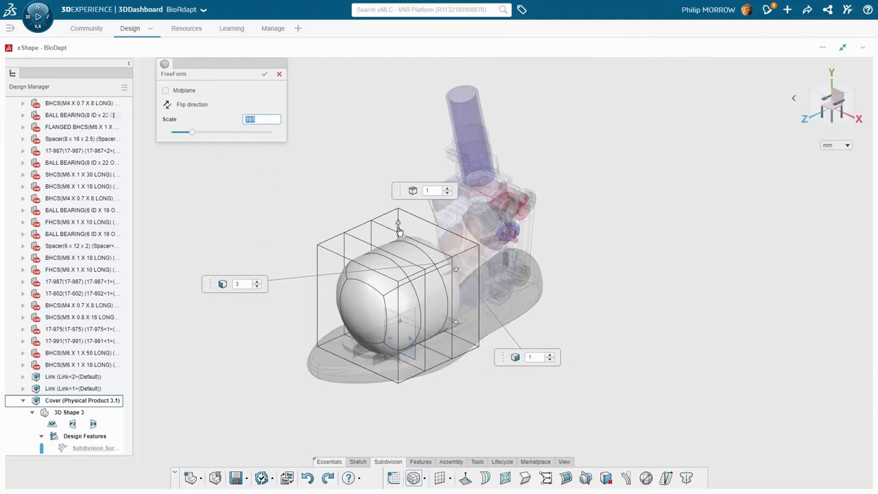
drag(399, 226, 401, 240)
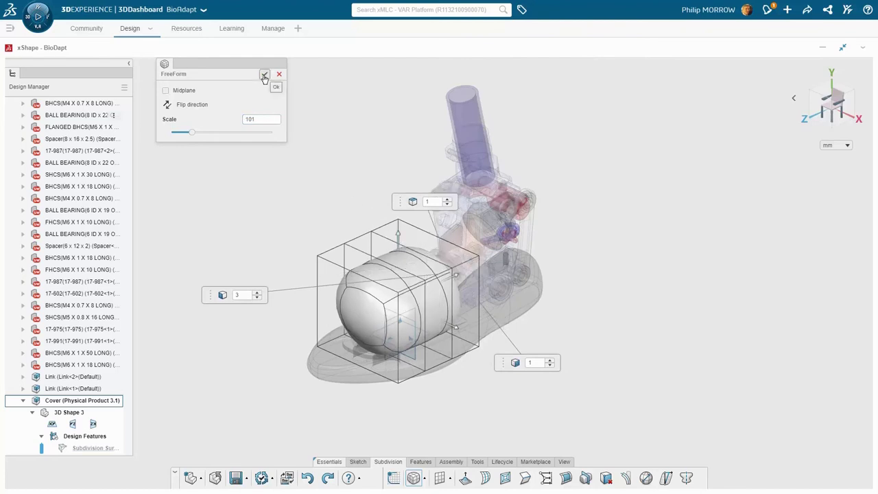
click(264, 75)
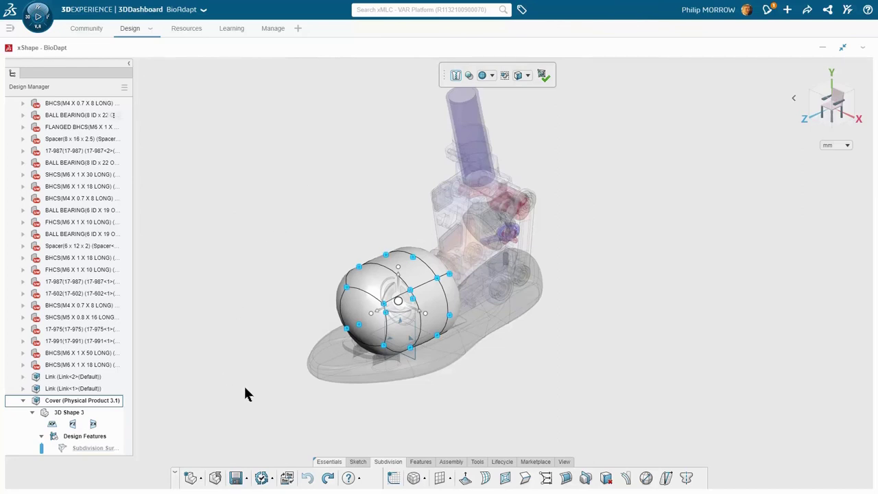
Step: Apply Symmetry to the subdivision box about the Cover's yz plane
scroll(433, 354, up, 2)
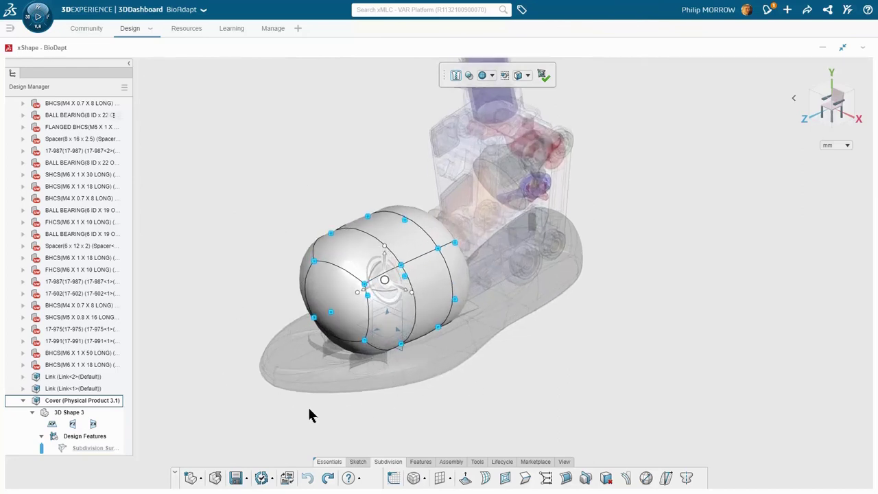
click(72, 425)
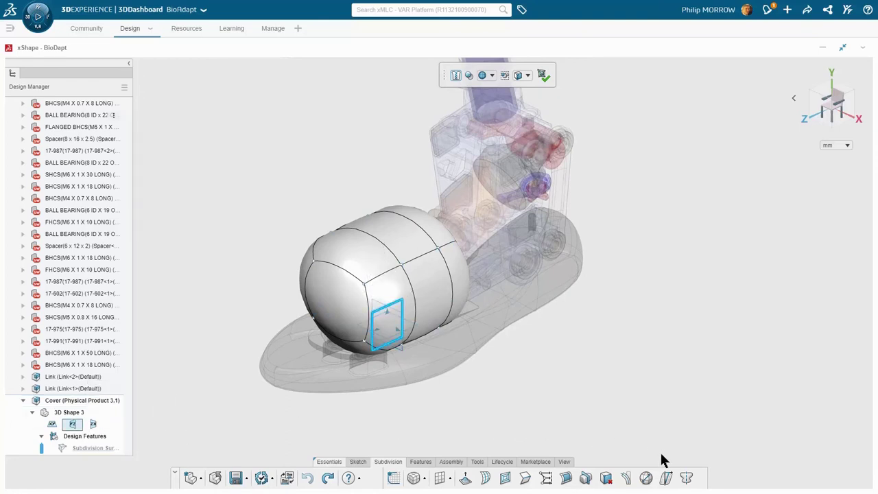
click(686, 480)
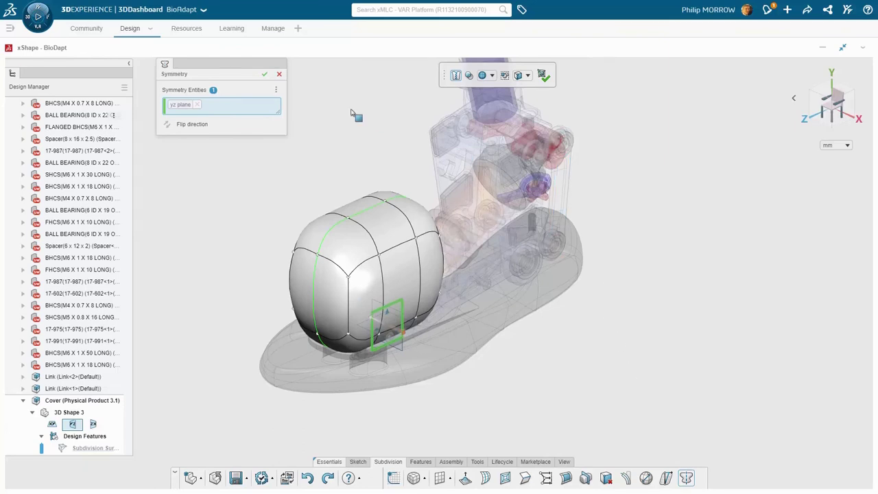
click(264, 75)
Step: Delete the subdivision box's bottom and ankle-side faces to leave an open shell
scroll(281, 144, up, 2)
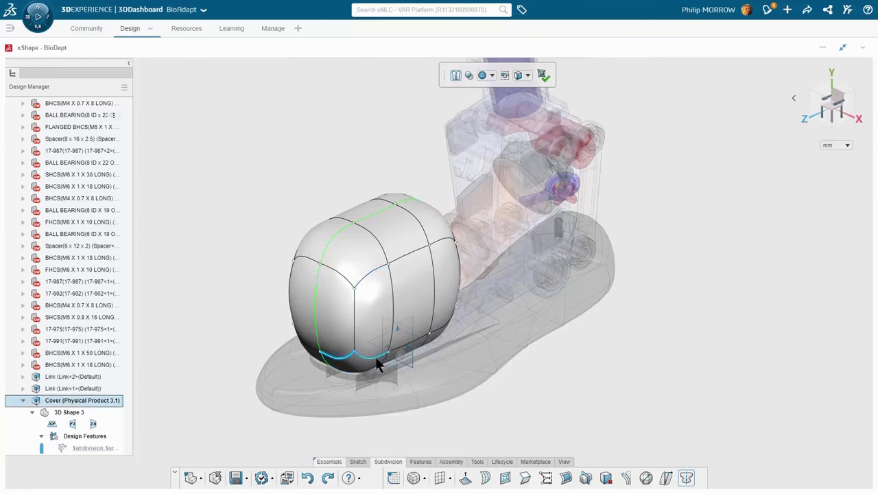
click(439, 336)
middle_drag(563, 362, 500, 401)
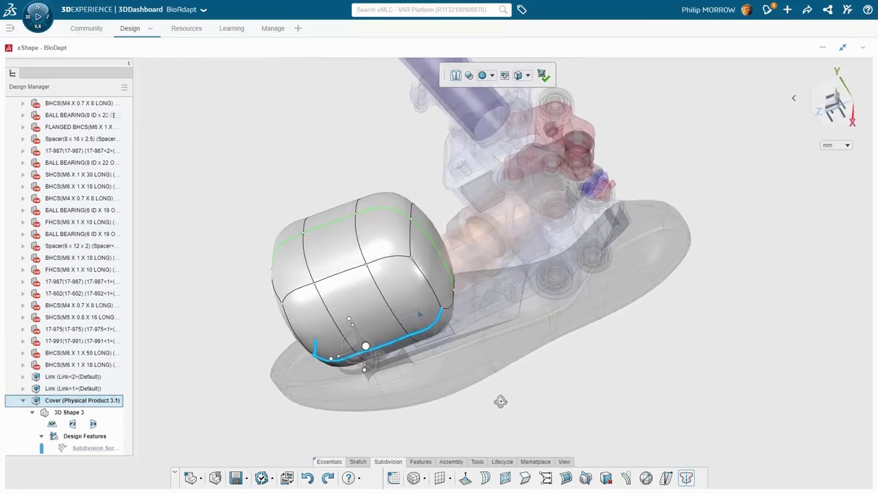
click(410, 250)
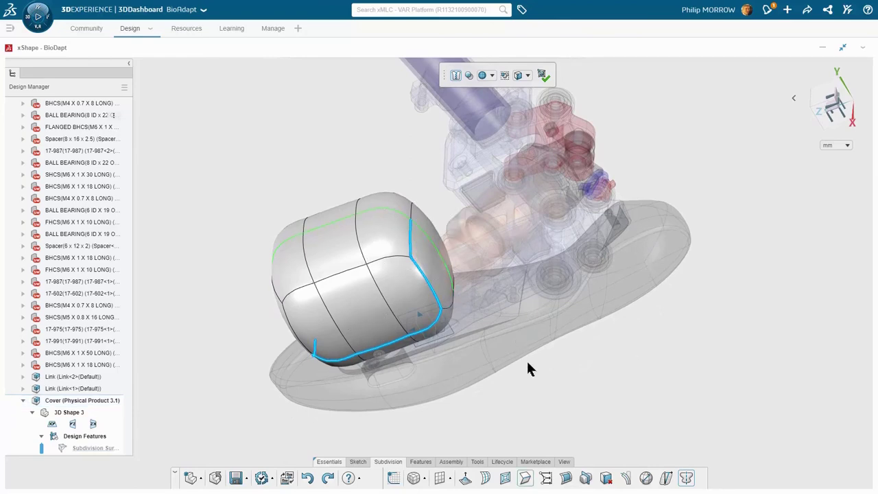
middle_drag(526, 359, 606, 364)
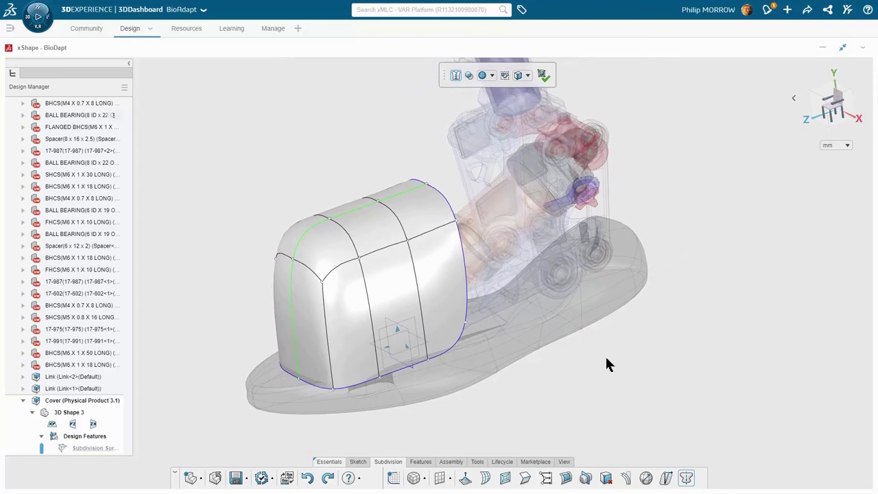
Step: In the side view, lower the shell's upper points and pull its front points toward the toe
click(844, 116)
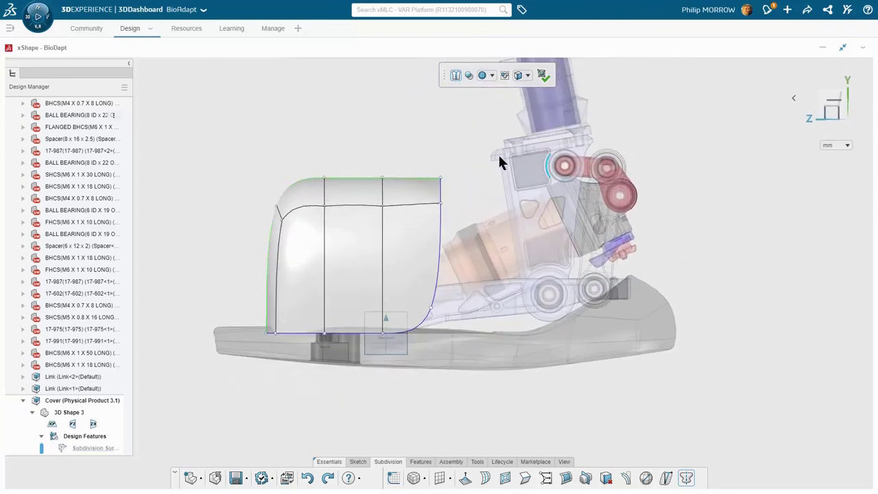
drag(240, 150, 460, 240)
drag(358, 164, 360, 210)
click(233, 207)
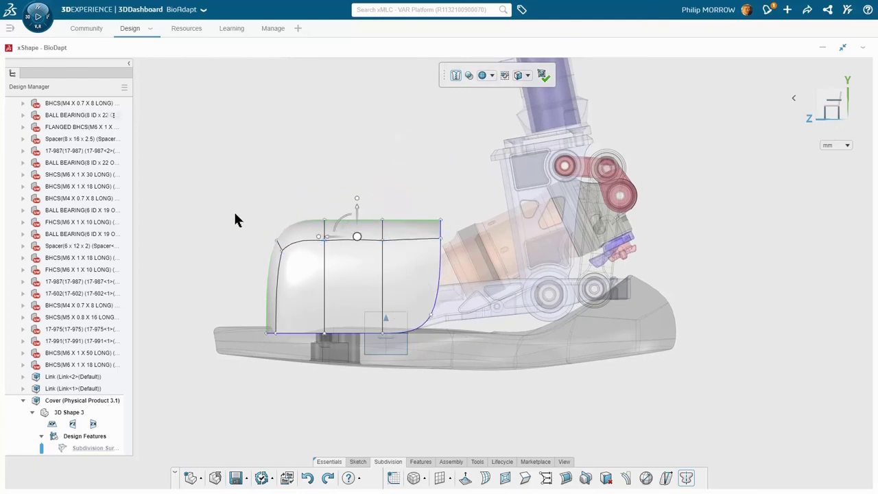
click(256, 290)
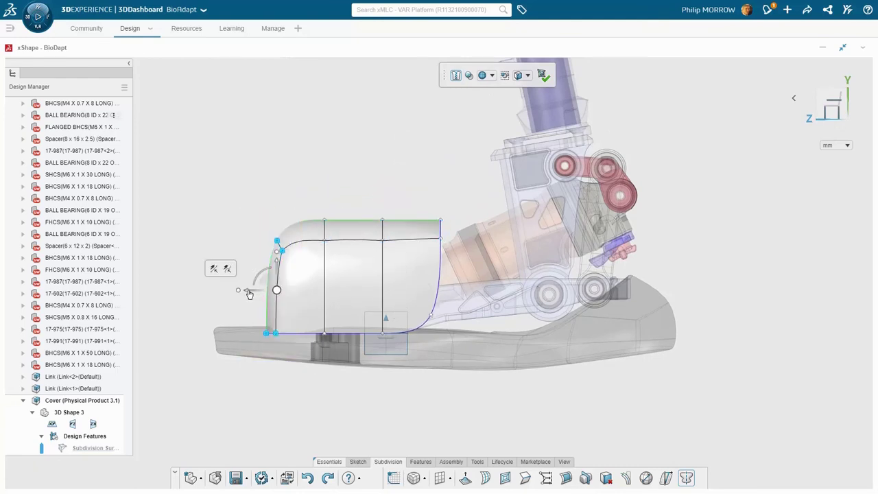
drag(251, 292, 224, 295)
click(326, 187)
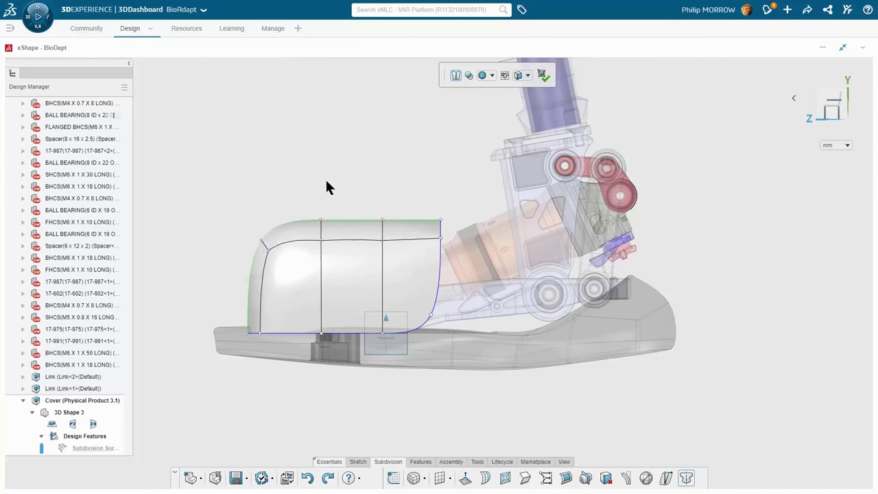
Step: Shift the whole shell toward the ankle and tilt its upper points so the top rises slightly toward the ankle
drag(206, 196, 491, 398)
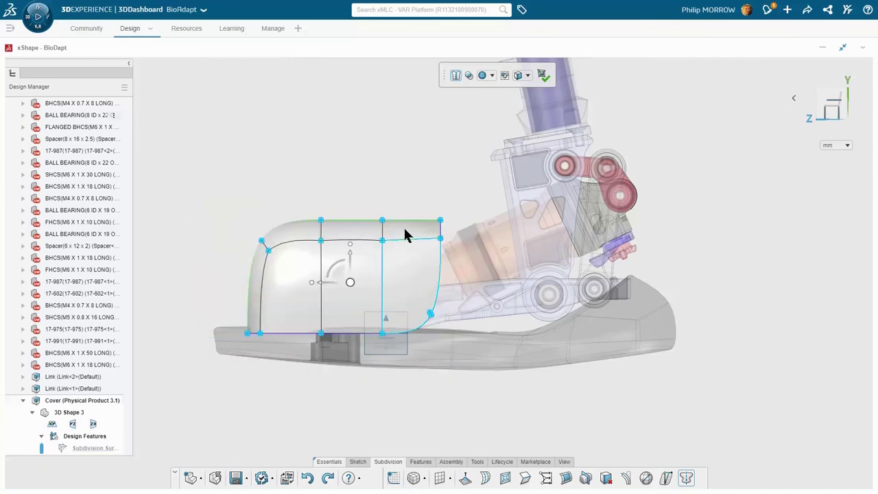
drag(333, 286, 357, 286)
click(346, 176)
drag(241, 189, 490, 266)
mouse_move(360, 220)
mouse_down()
mouse_move(358, 226)
mouse_move(359, 217)
mouse_up()
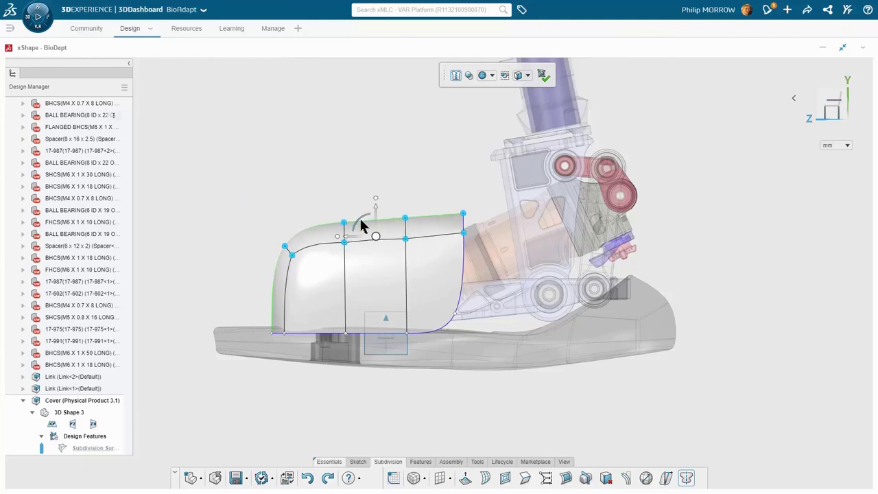
click(287, 201)
Step: Raise the shell's bottom points vertically to the level of the foot's upper surface
drag(243, 300, 501, 378)
right_click(370, 330)
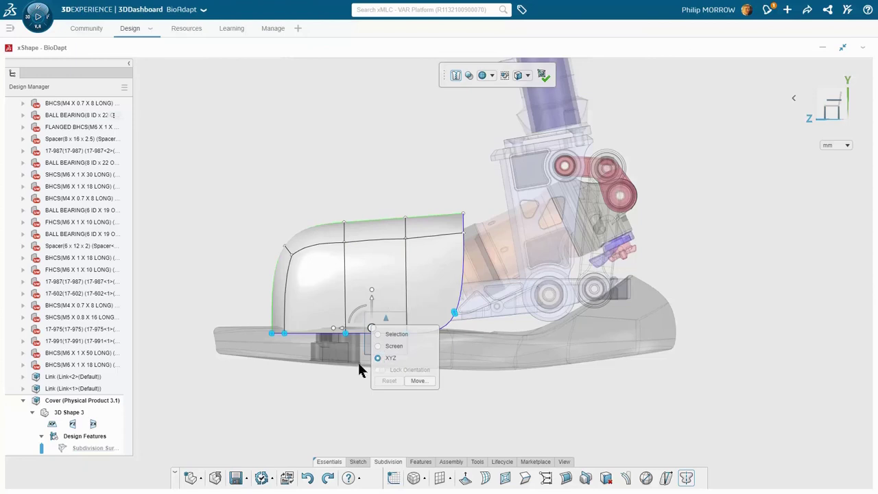
drag(370, 302, 371, 293)
click(241, 240)
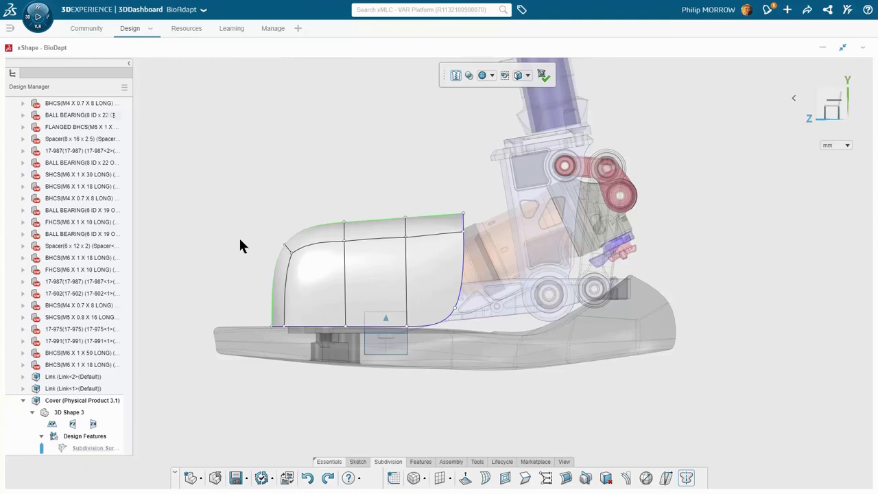
Step: Align the shell's upper points with Sketch Quick Align to a freehand curve sloping from the ankle down to the toe
drag(254, 184, 484, 268)
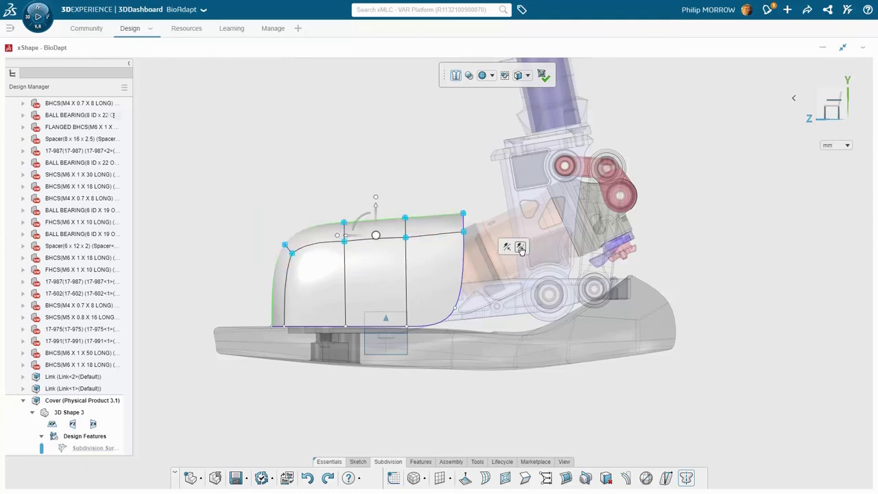
click(520, 247)
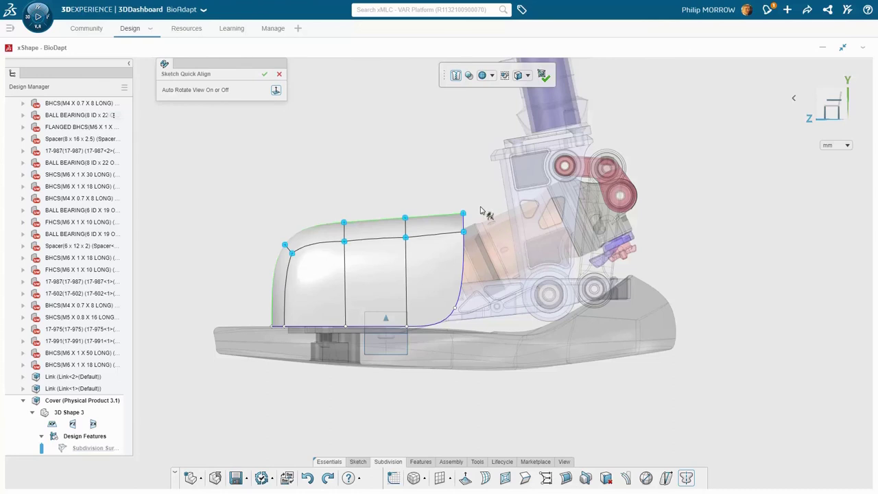
mouse_move(480, 211)
mouse_down()
mouse_move(441, 234)
mouse_move(326, 244)
mouse_move(265, 285)
mouse_up()
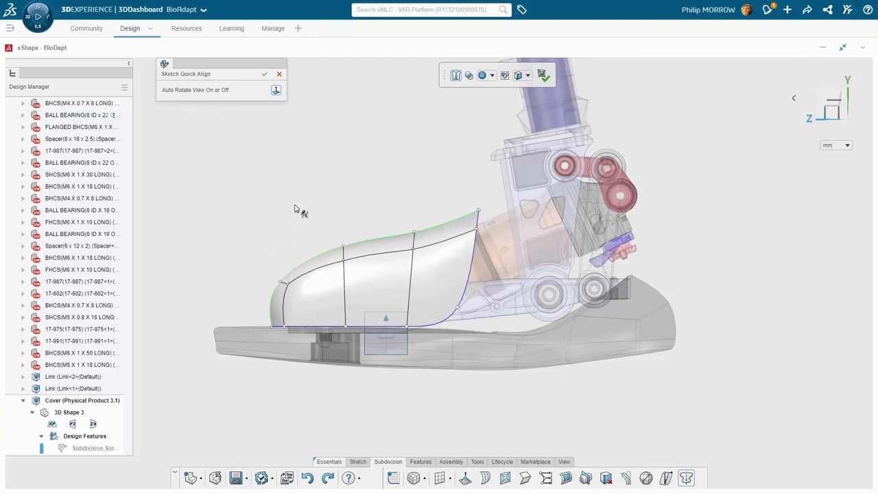
click(264, 76)
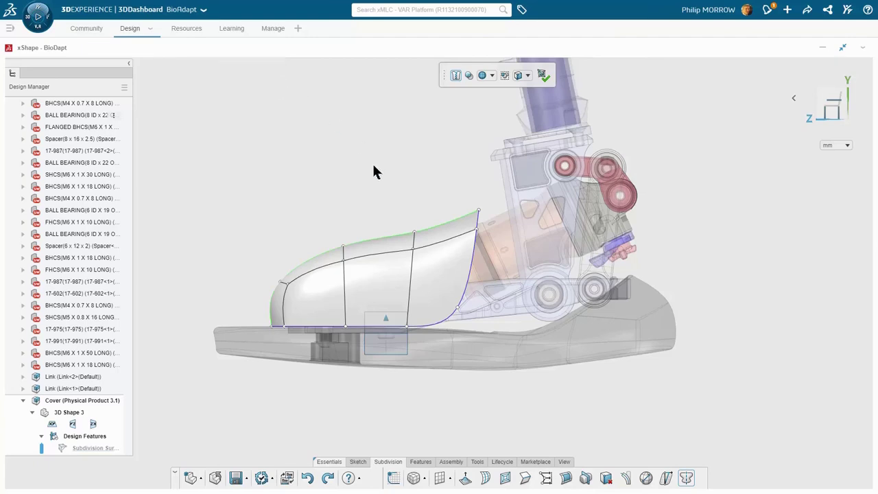
Step: In the top view, turn off the shell's symmetry and move the middle lower edge on its +X side slightly outward
middle_drag(362, 159, 394, 191)
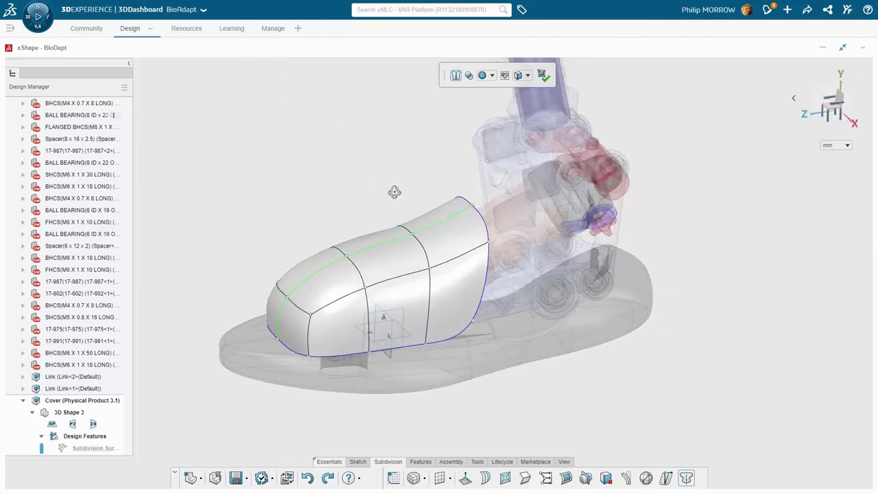
click(830, 93)
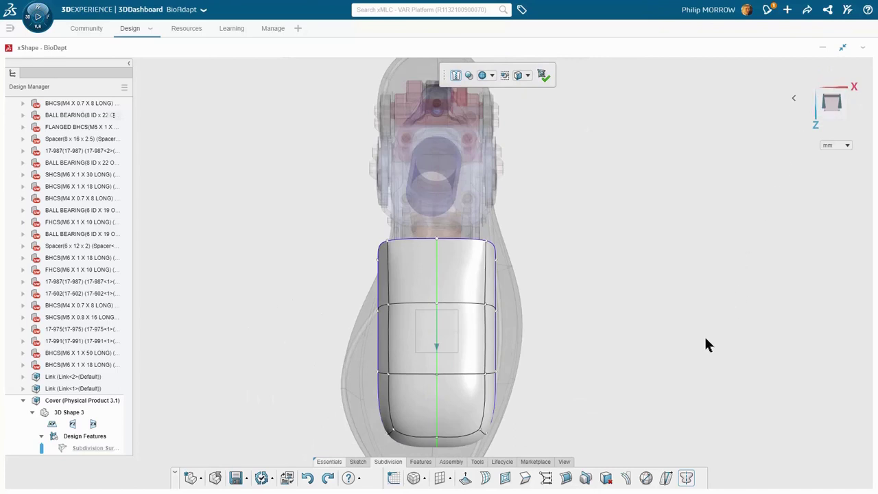
click(685, 478)
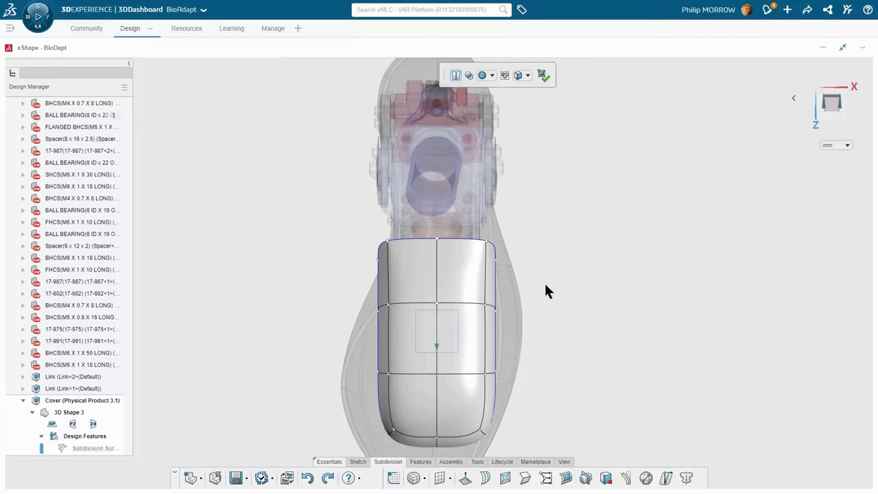
click(505, 332)
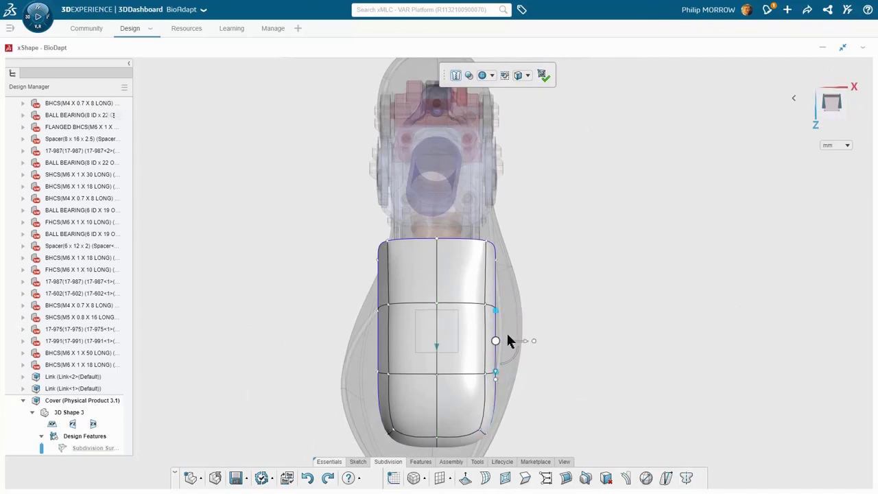
drag(524, 344, 533, 347)
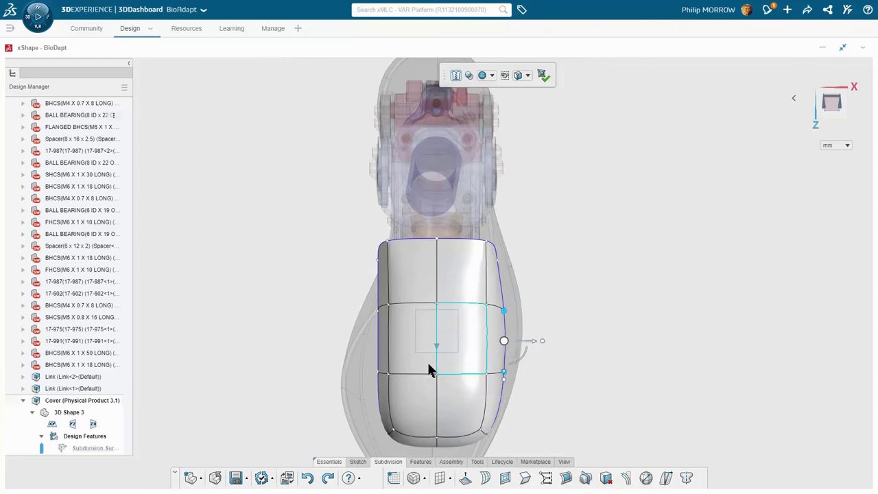
Step: Move the lower edge point nearer the toe on the shell's -X side slightly outward
click(380, 373)
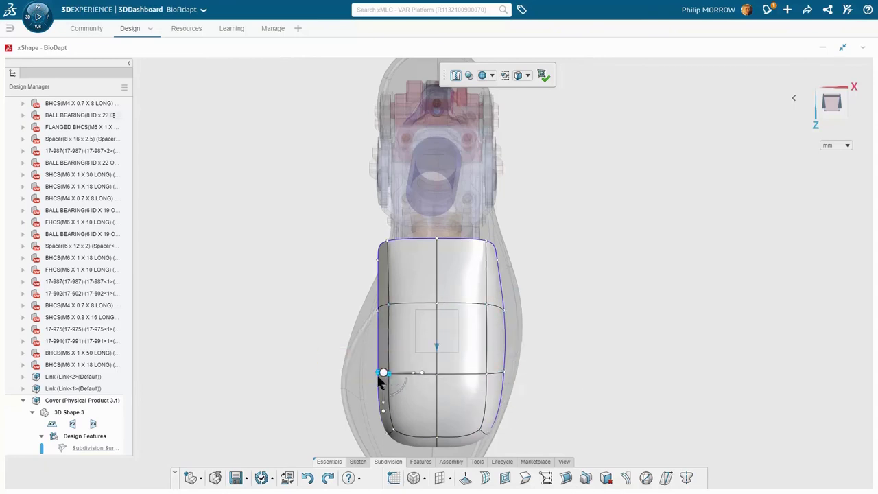
drag(404, 374, 387, 374)
click(582, 415)
scroll(559, 419, down, 2)
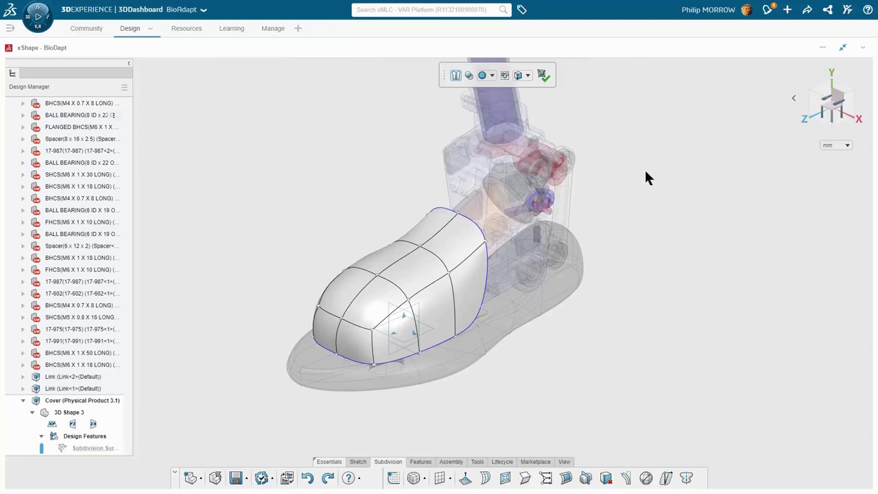
Step: Save the finished subdivision surface and open the Cover component on its own
click(237, 473)
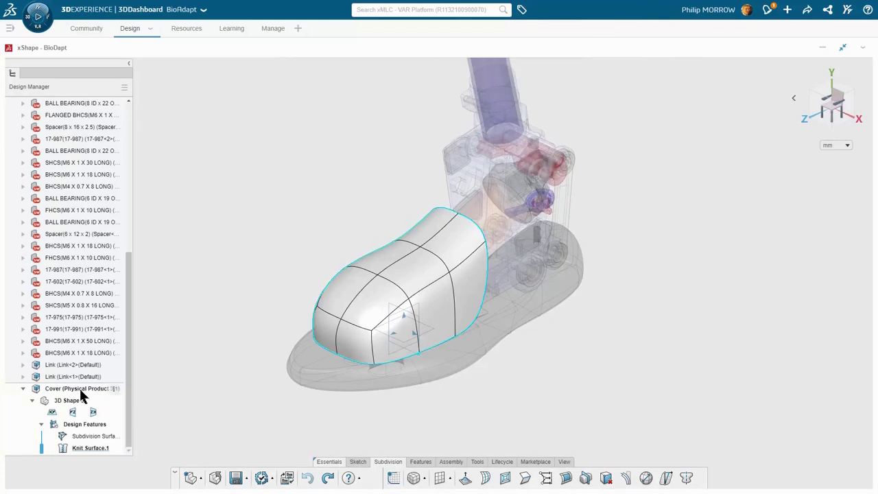
click(80, 390)
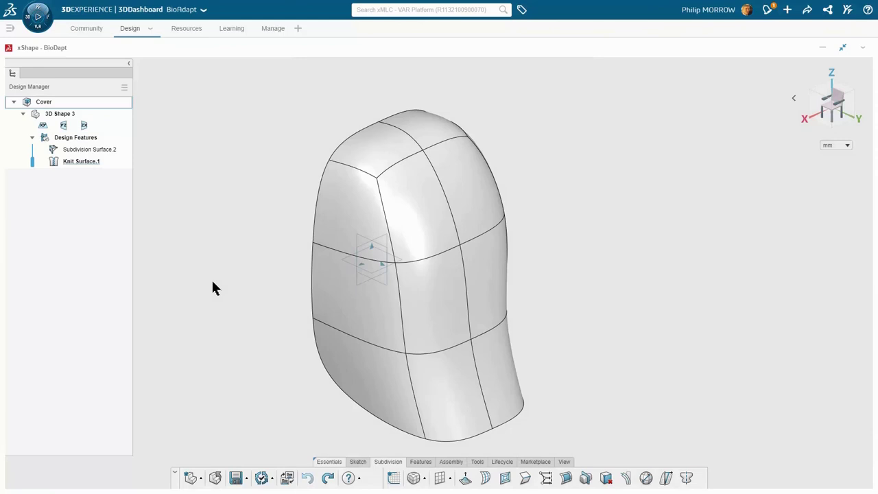
Step: Shell the Cover one way with 1 mm thickness, removing the underside and ankle-side faces with tangent propagation
middle_drag(246, 327, 390, 311)
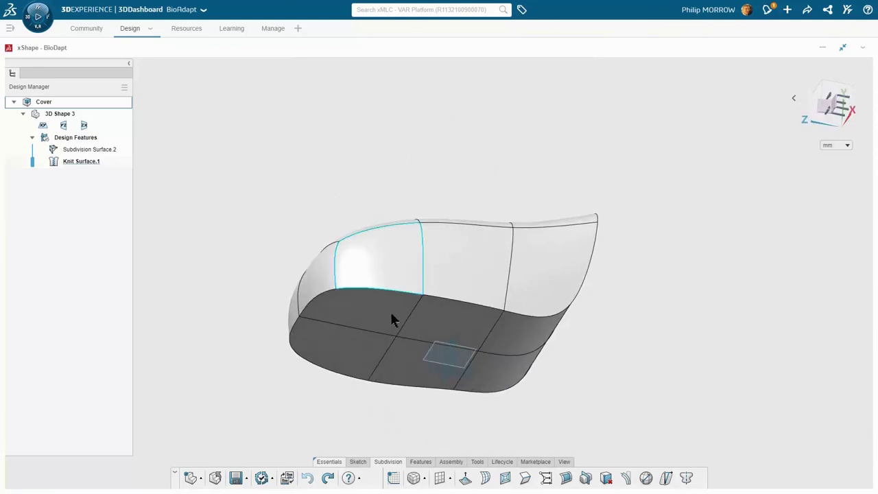
click(418, 462)
middle_drag(600, 400, 480, 449)
click(452, 477)
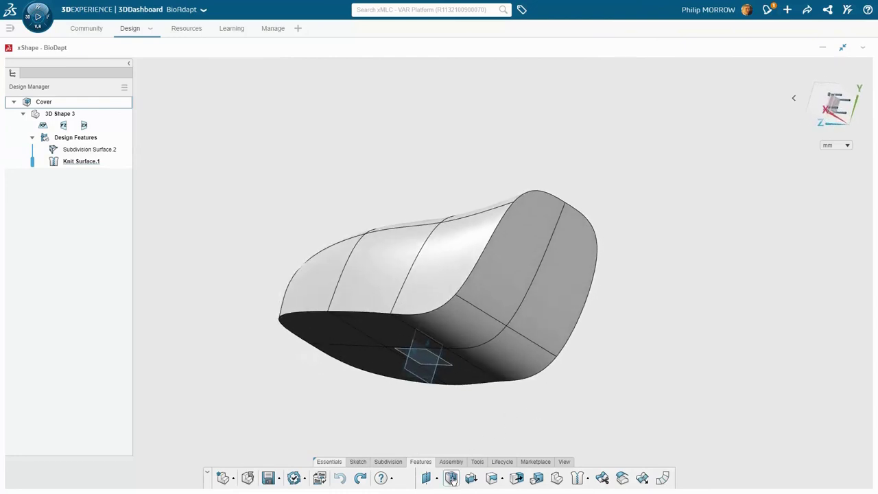
click(464, 340)
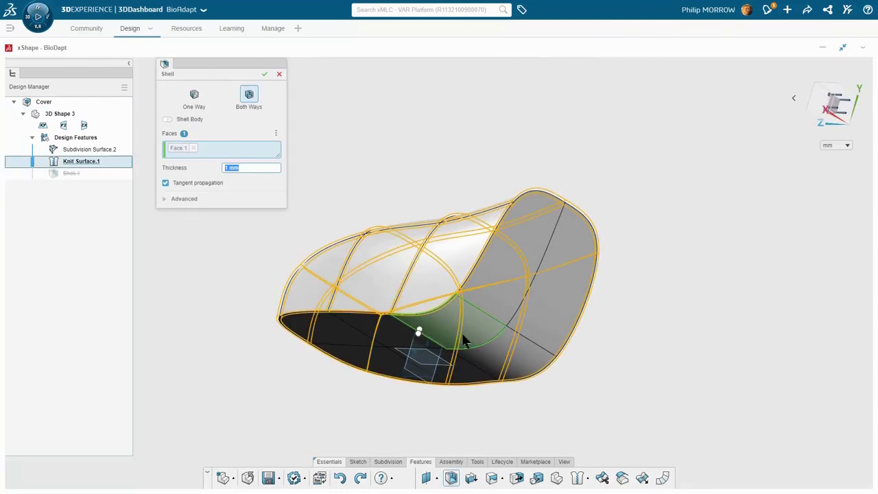
middle_drag(443, 196, 459, 202)
click(195, 100)
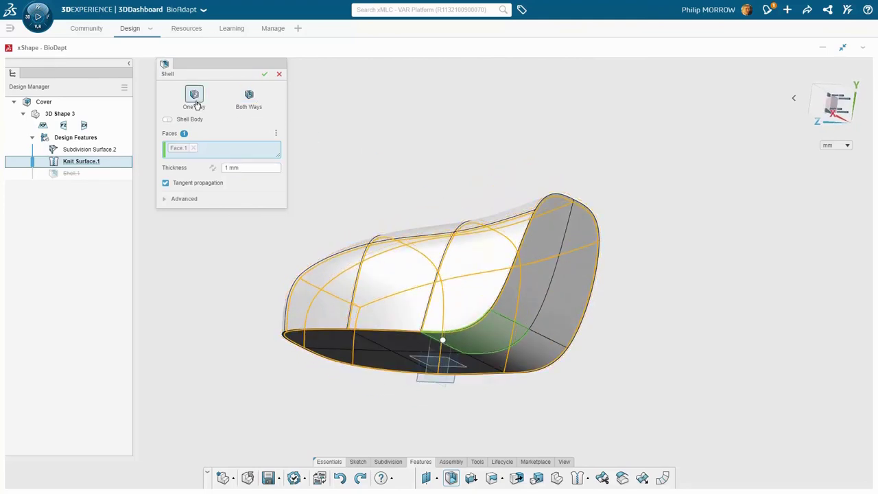
click(168, 119)
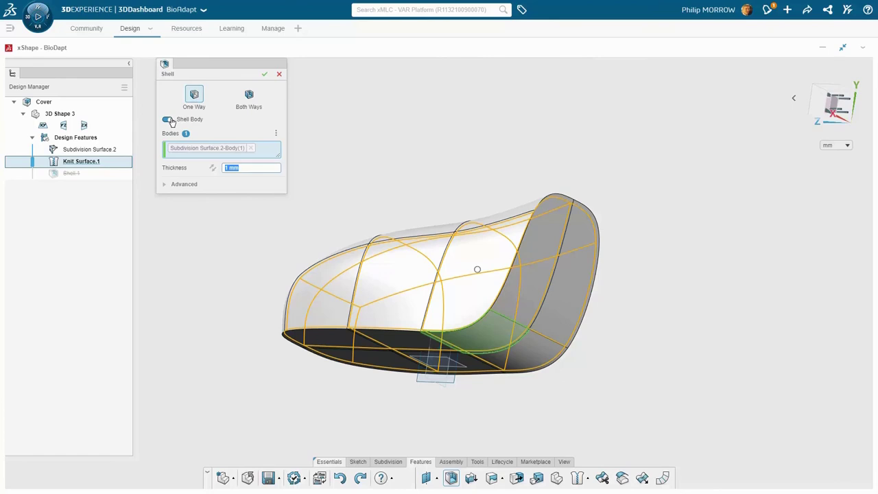
click(168, 120)
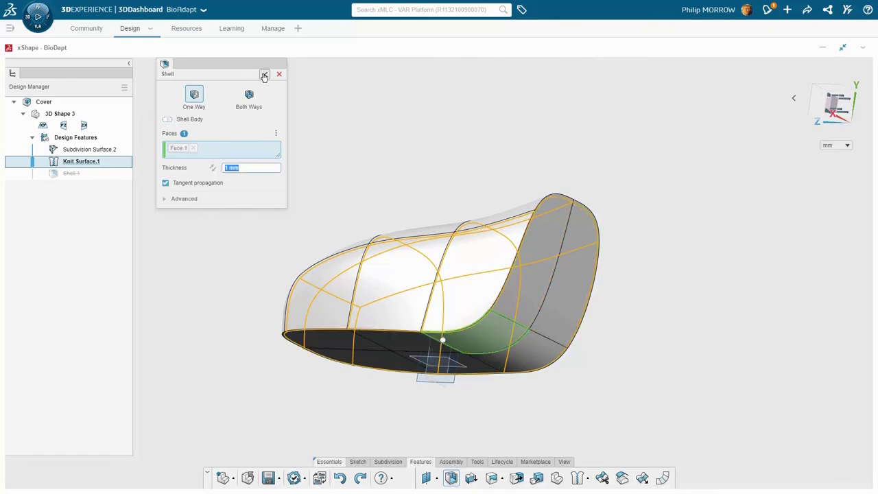
click(182, 198)
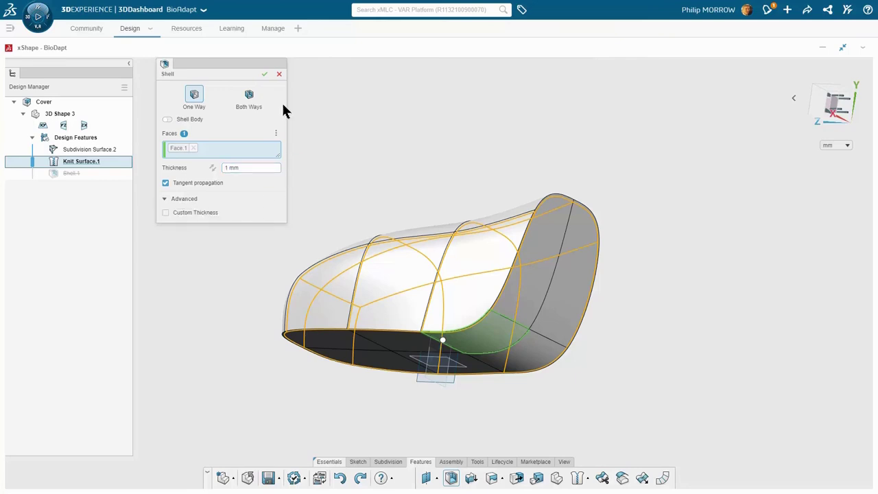
key(Return)
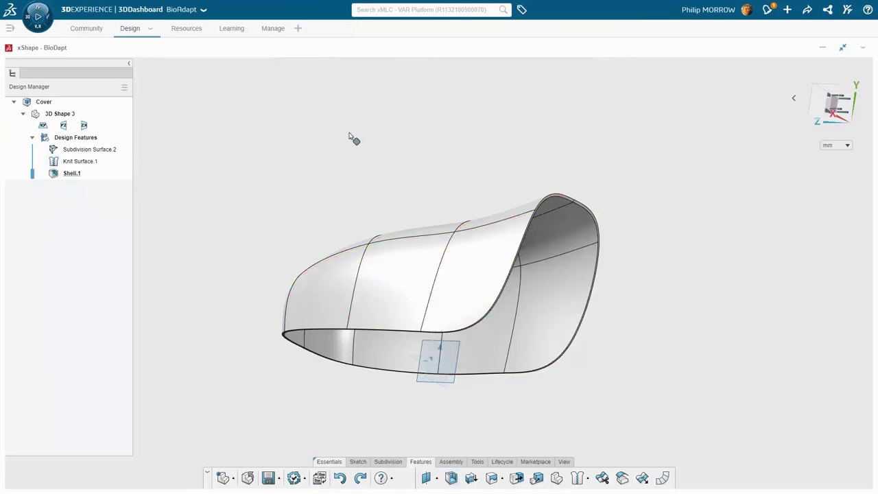
Step: Run a 1 deg Draft Analysis on the Cover using the zx plane as pull direction, reversed to point upward
middle_drag(337, 140, 375, 197)
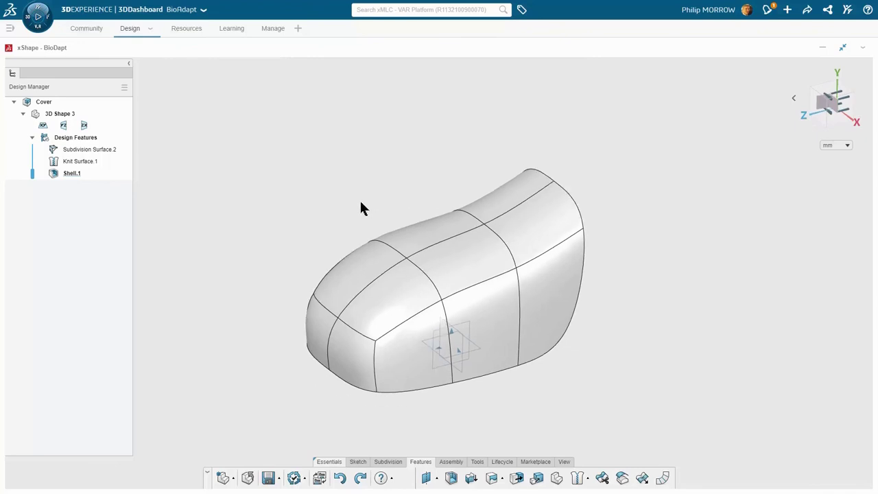
click(477, 462)
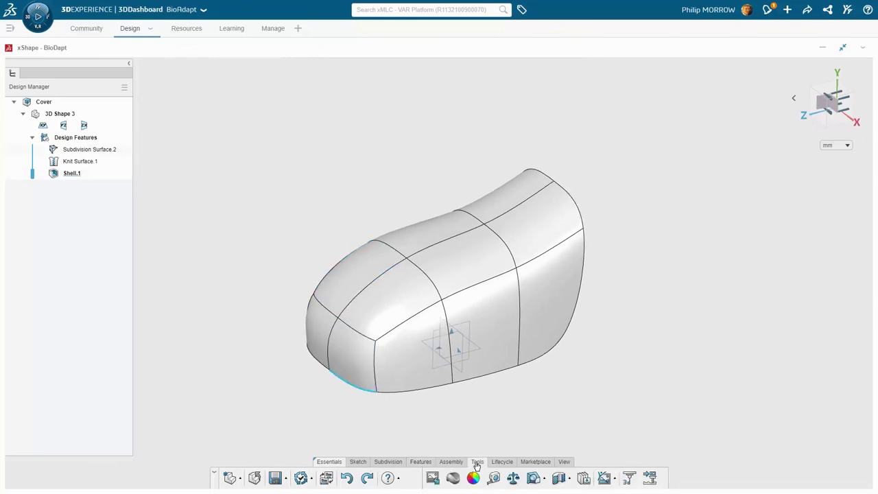
click(534, 478)
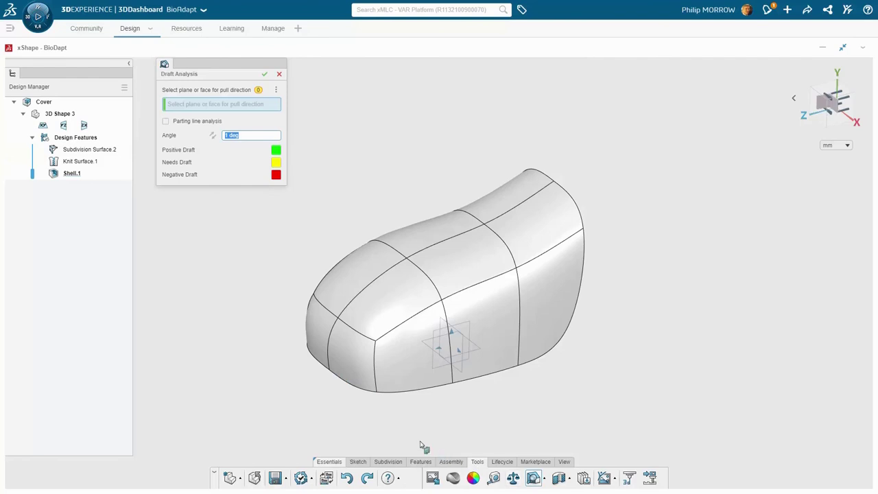
click(477, 351)
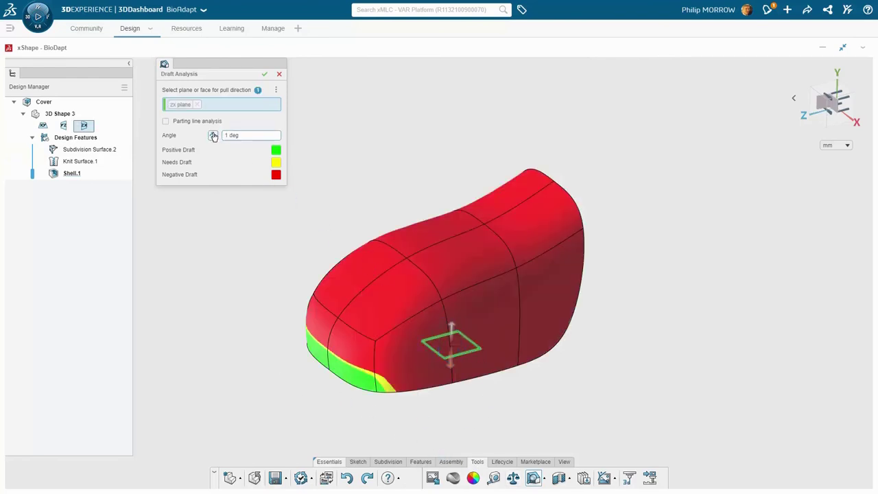
click(213, 136)
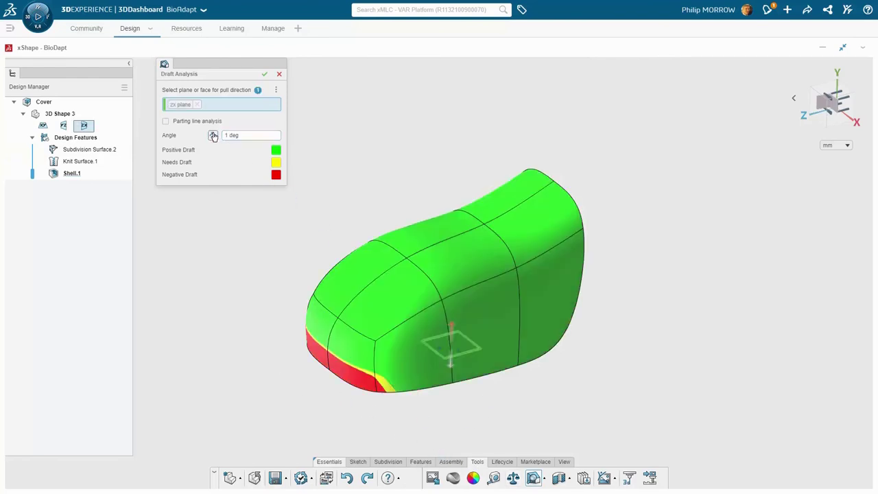
click(263, 75)
middle_drag(294, 290, 383, 320)
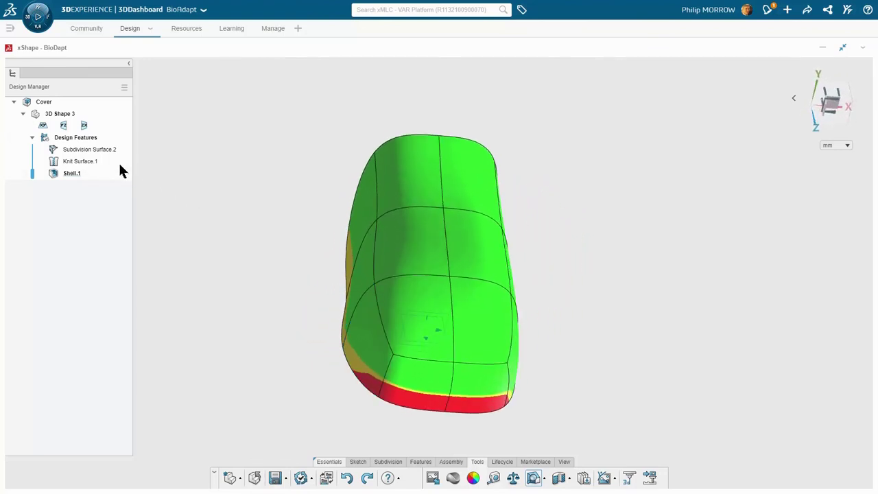
Step: Edit Subdivision Surface.2 and shift the upper toe points slightly back toward the ankle to correct the negative draft
click(96, 152)
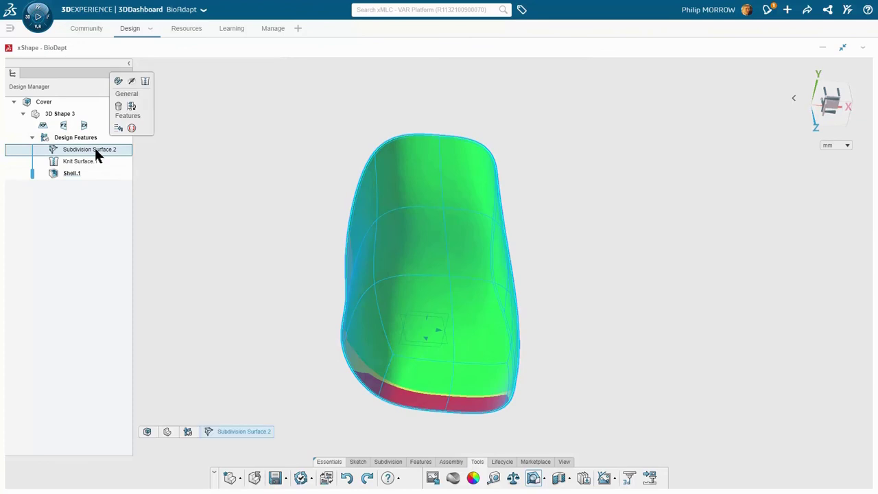
click(118, 81)
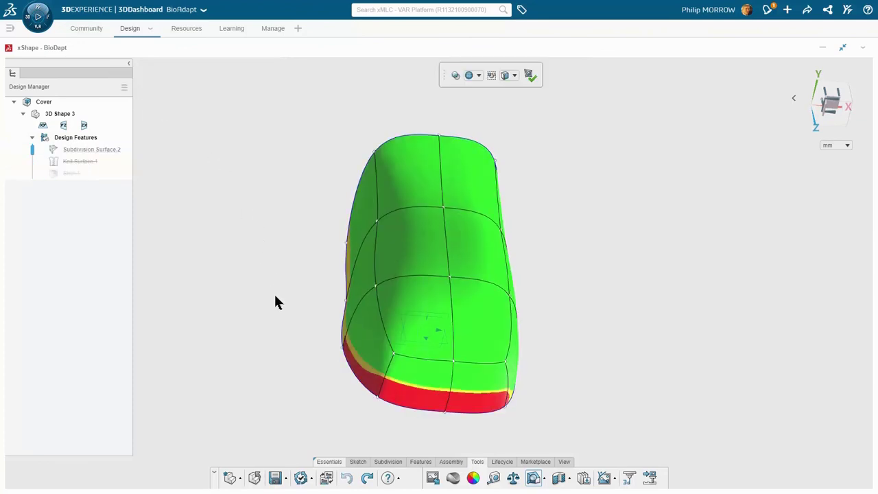
middle_drag(274, 292, 128, 253)
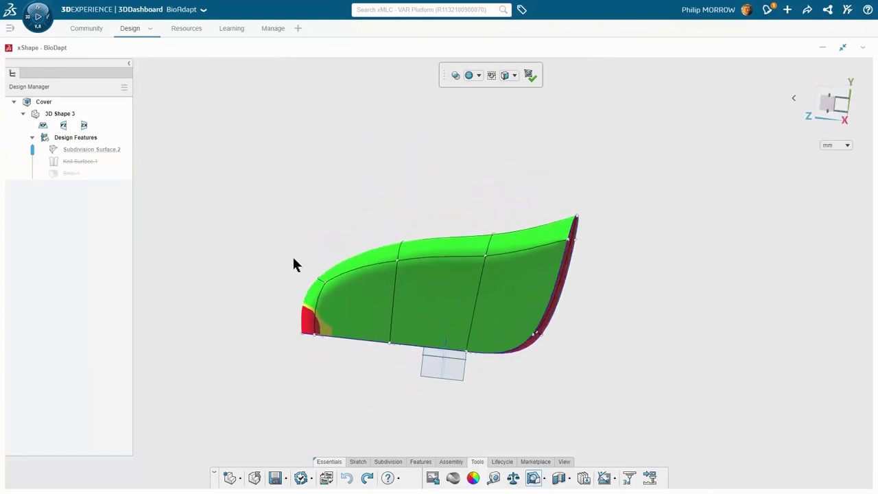
click(325, 281)
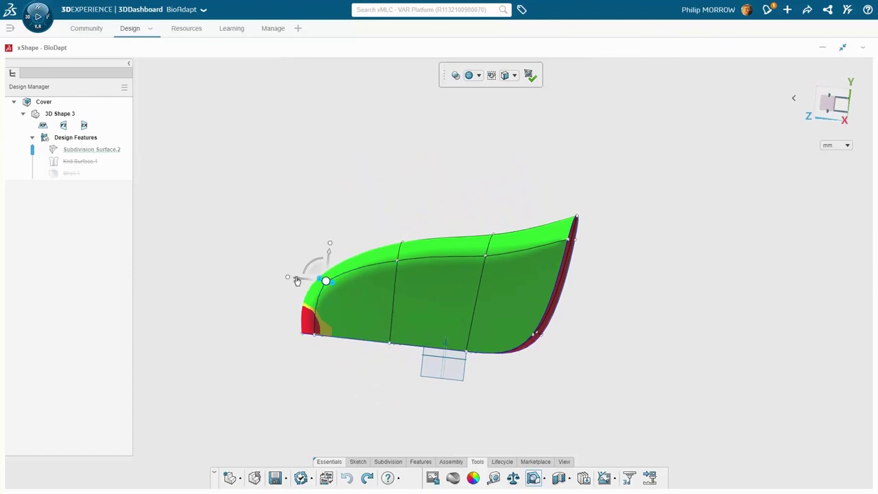
mouse_move(297, 281)
mouse_down()
mouse_move(309, 282)
mouse_move(301, 280)
mouse_up()
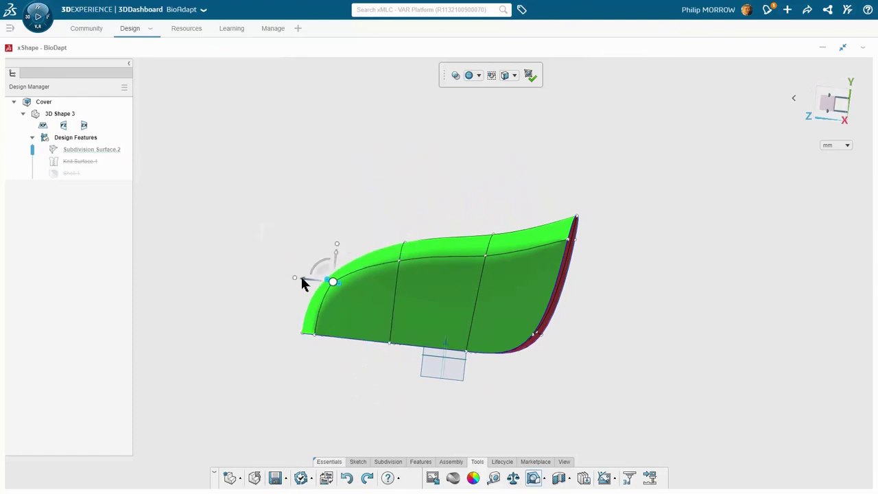
Step: Move the two middle upper points on the Cover's -X side slightly inward to add draft to that wall
middle_drag(244, 246, 410, 265)
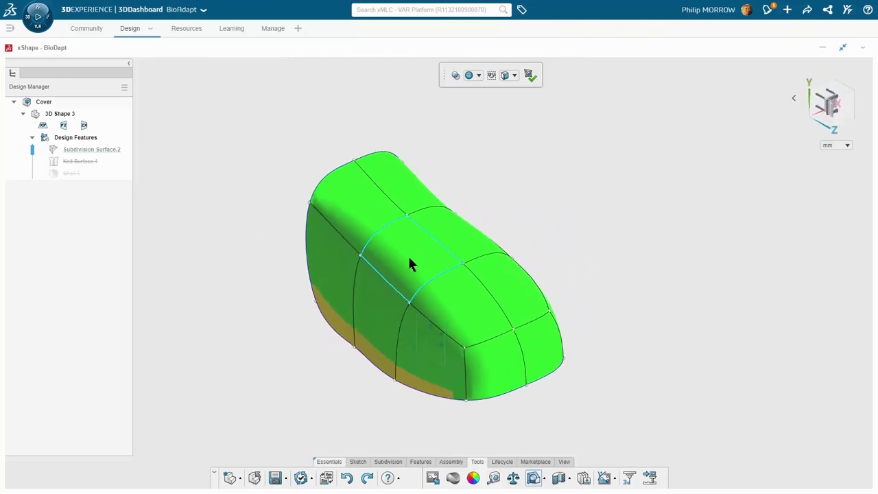
click(362, 255)
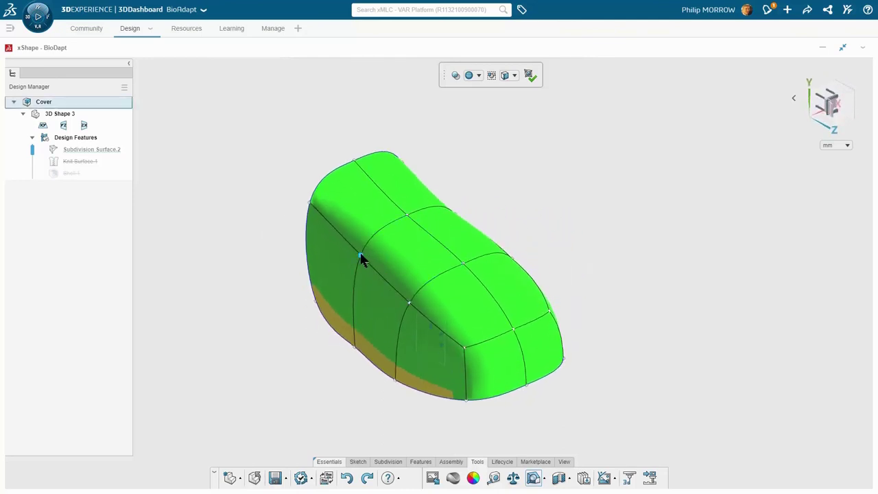
ctrl+click(408, 302)
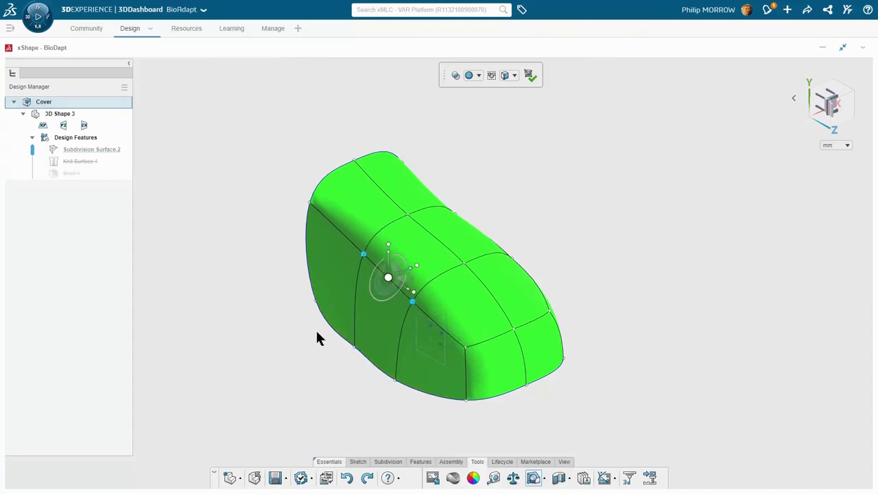
Step: Finish editing the subdivision surface and turn off the draft analysis display
middle_drag(316, 338, 480, 287)
scroll(413, 233, up, 2)
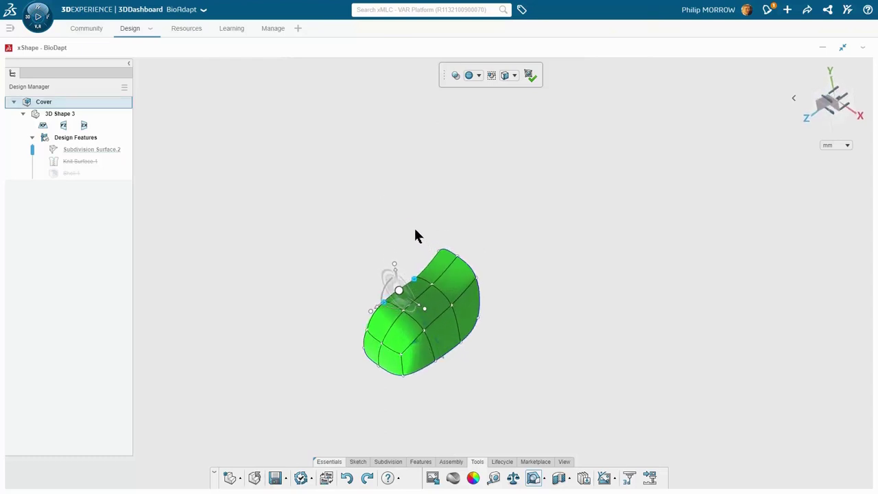
click(414, 233)
click(529, 75)
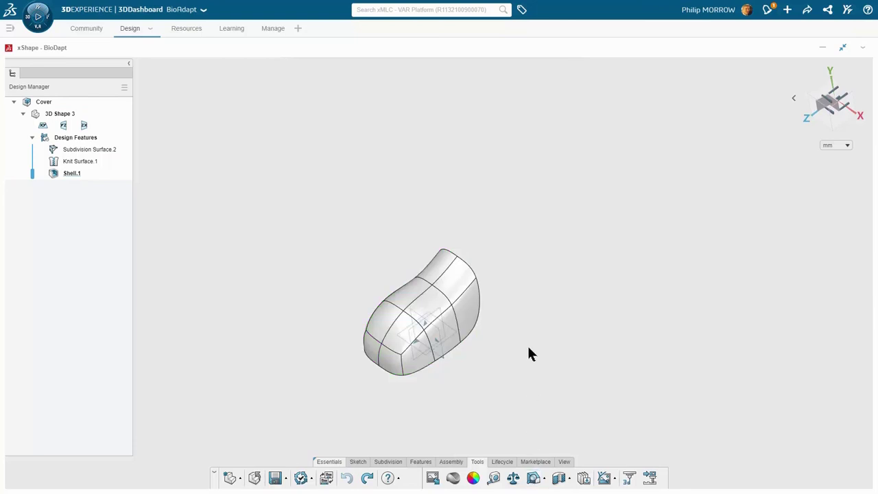
scroll(439, 323, up, 3)
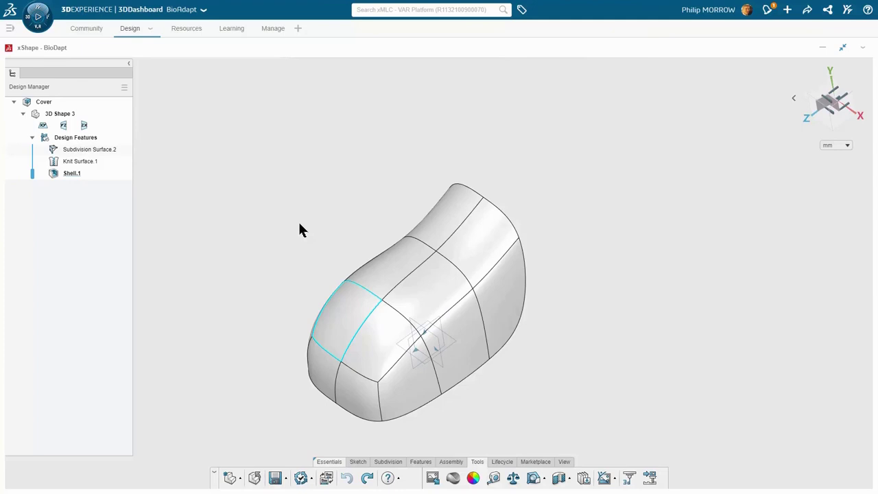
Step: Restore the dashboard layout and open the Create Cover task's details at its deliverables
click(843, 48)
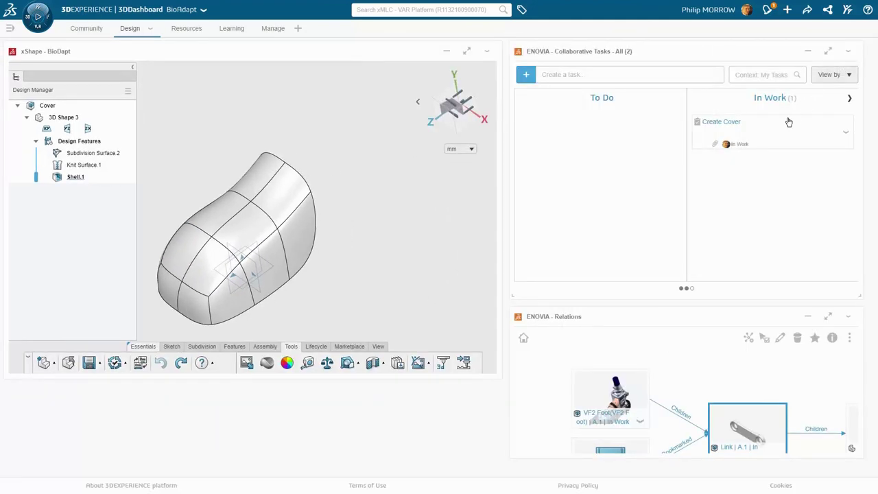
click(775, 135)
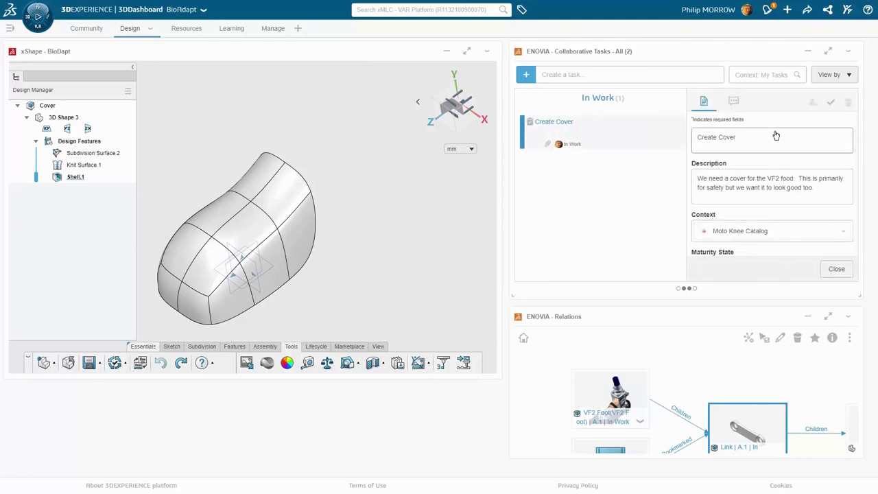
drag(856, 140, 856, 231)
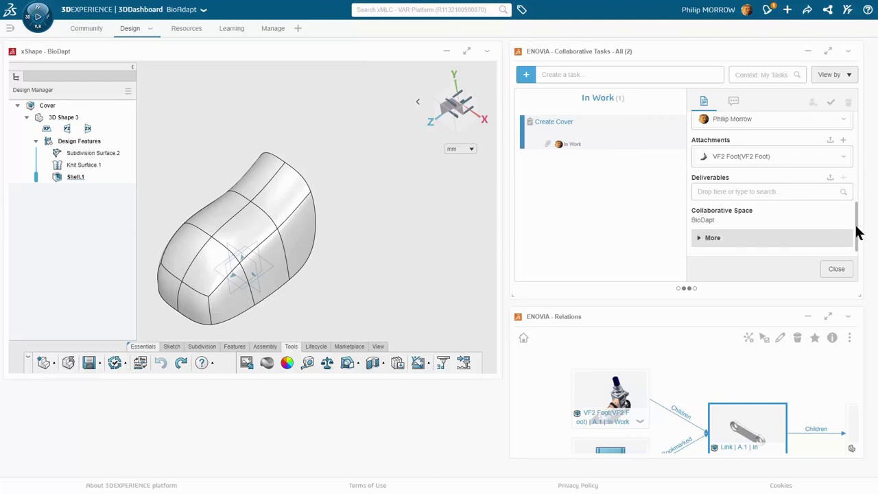
Step: Search for "cover", add the Cover part as a deliverable of the Create Cover task and save the task
click(772, 196)
text(cover)
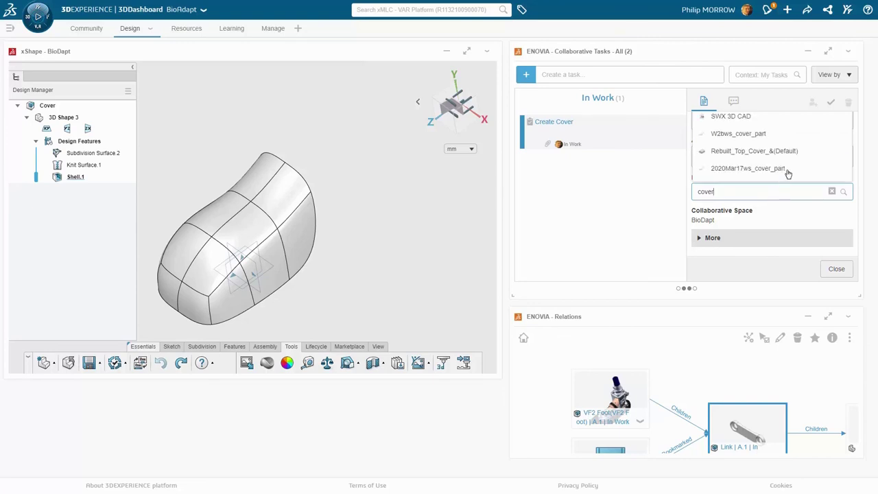
click(788, 194)
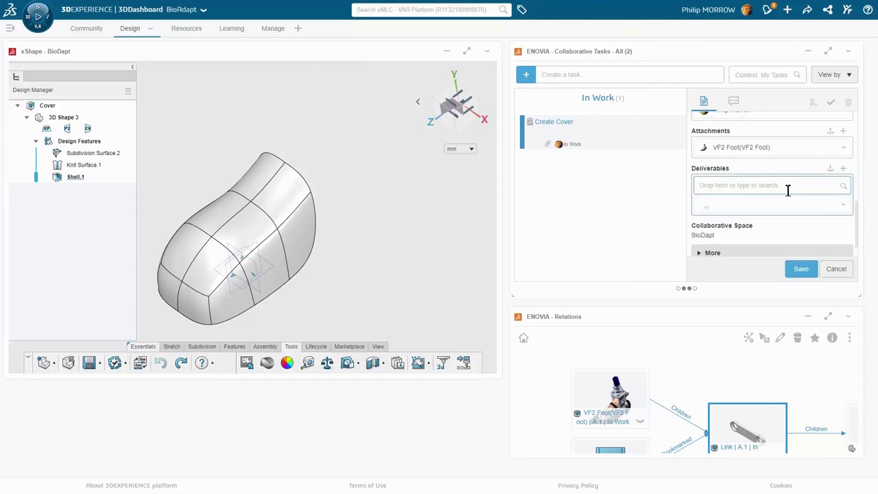
click(802, 269)
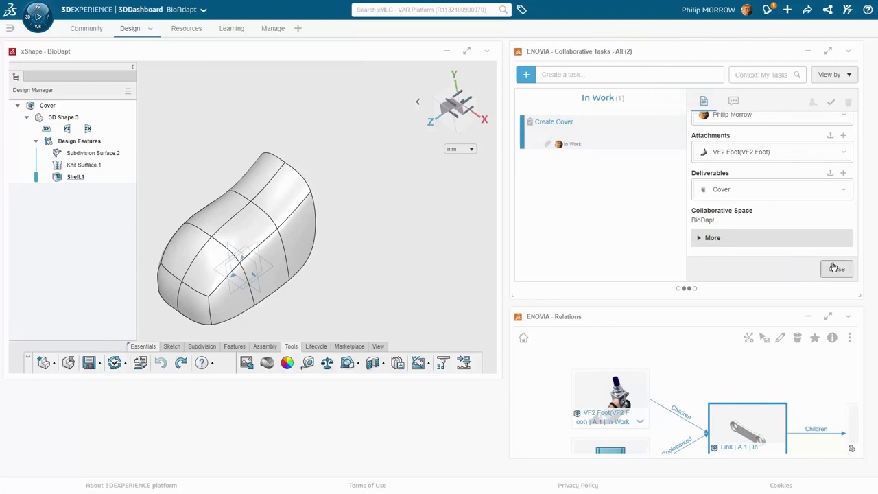
Step: Mark the Create Cover task as completed and load the VF2 Foot into the 3DPlay viewer on the Community dashboard
click(831, 102)
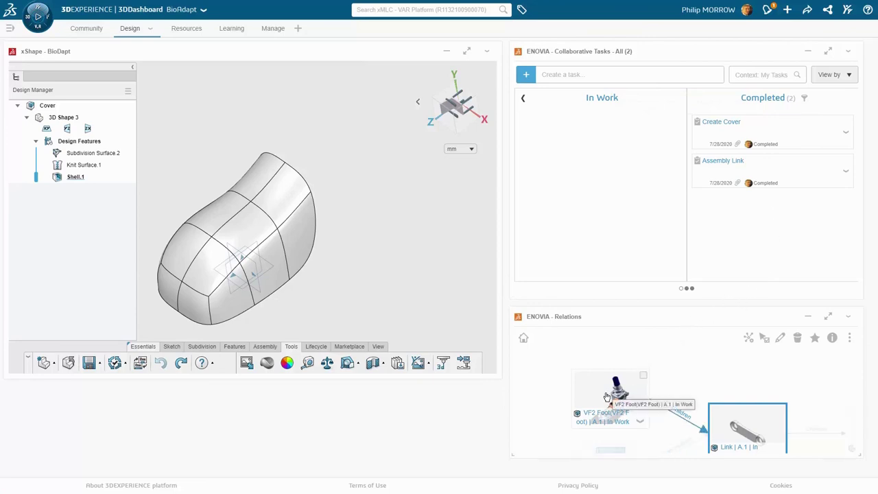
mouse_move(607, 397)
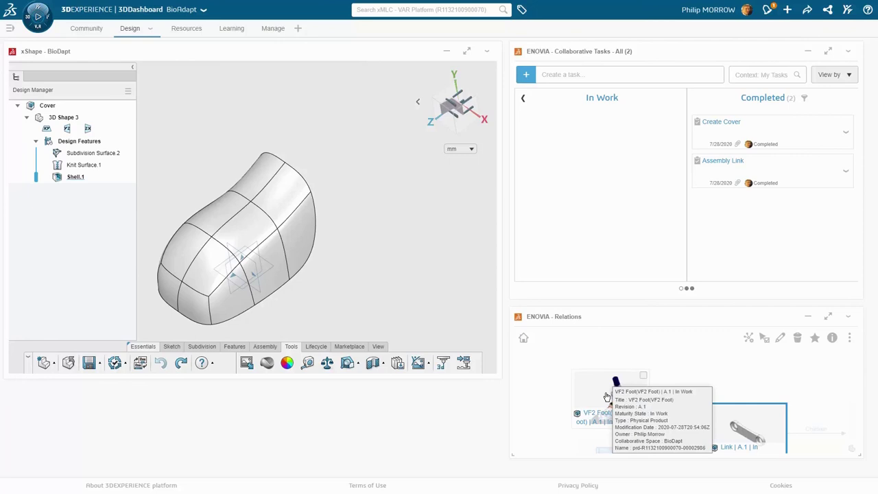
drag(604, 396, 620, 320)
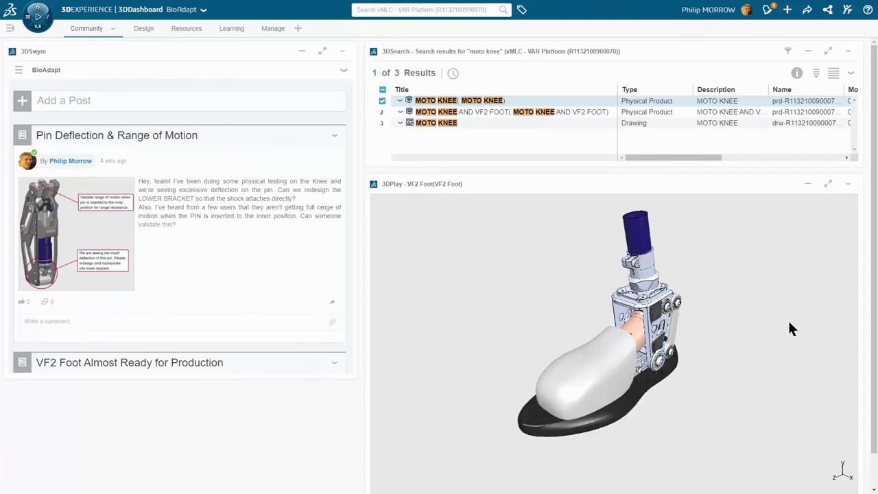
drag(875, 321, 876, 367)
mouse_move(719, 313)
mouse_down()
mouse_move(679, 317)
mouse_move(706, 329)
mouse_move(703, 308)
mouse_up()
Step: Hide the cover, the rear link and the cylinder's black end piece, check them in the hidden space, and show all parts again
click(614, 466)
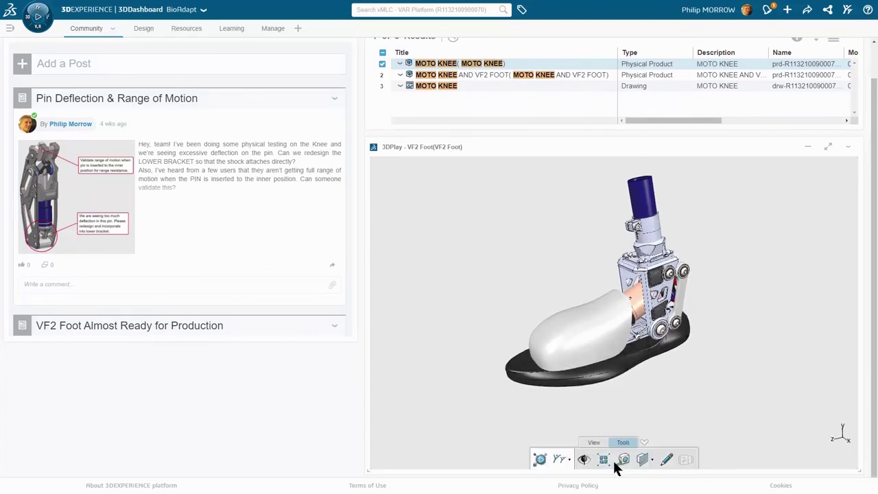
click(585, 460)
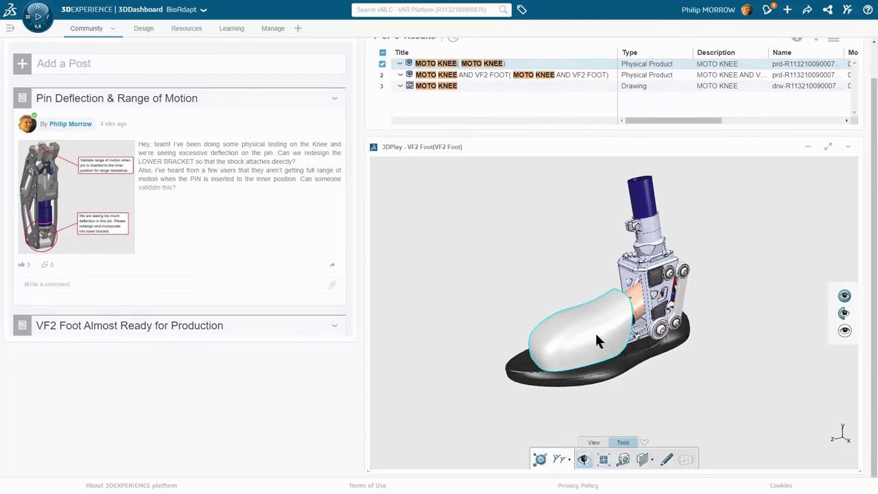
click(595, 312)
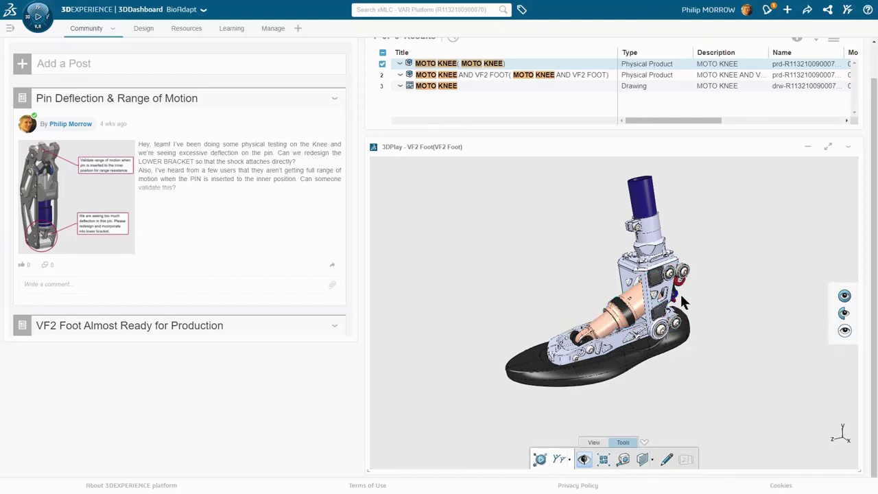
click(636, 306)
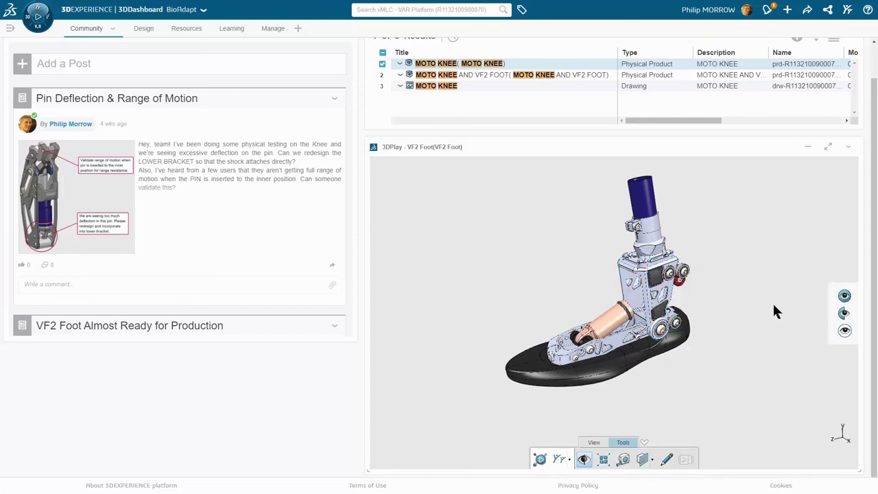
click(844, 314)
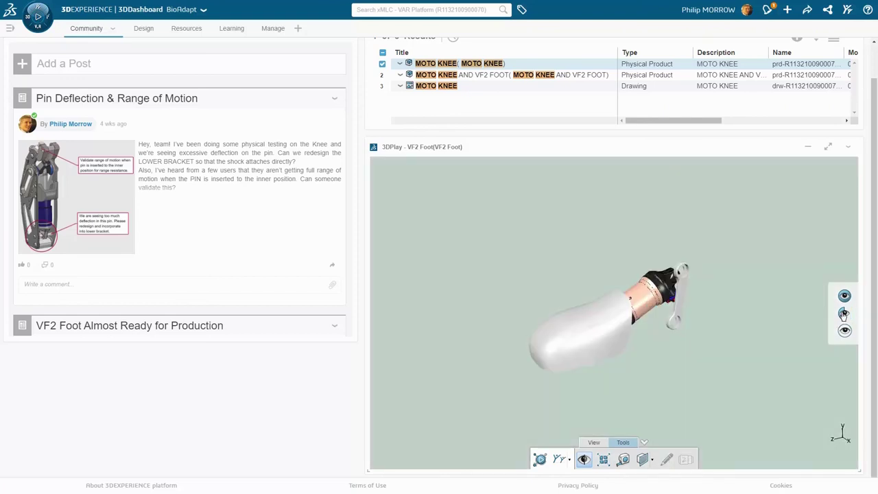
click(844, 314)
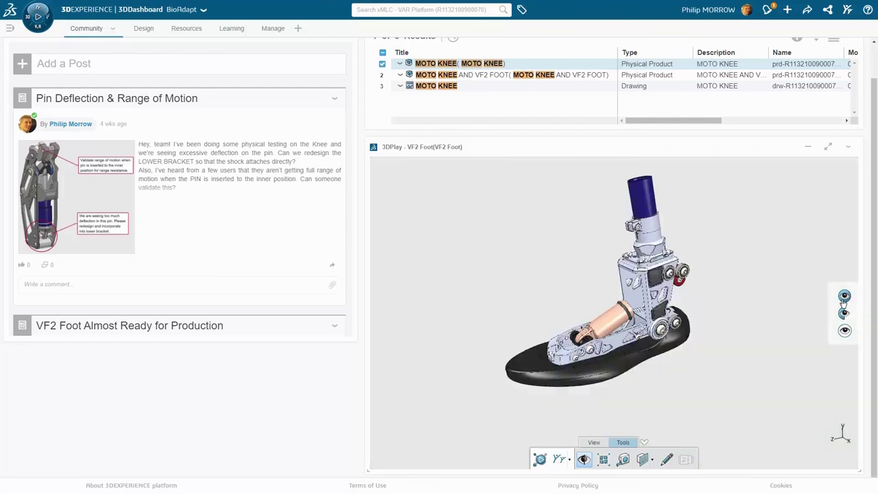
click(844, 297)
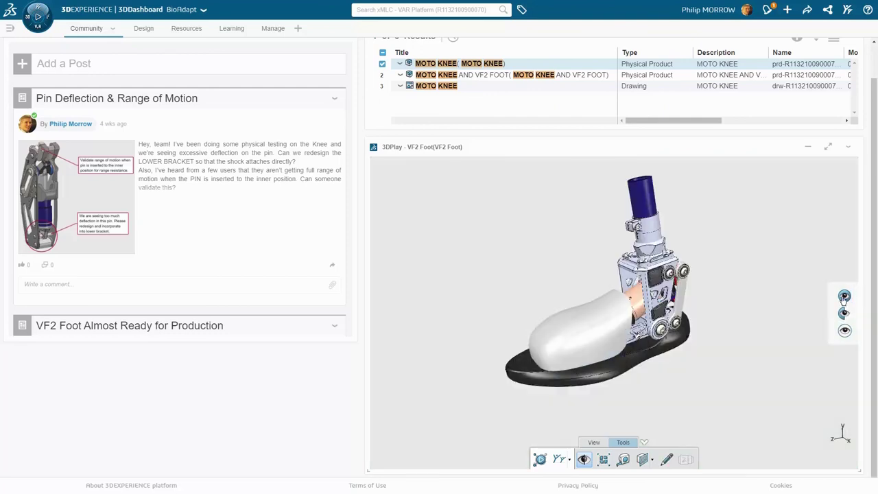
Step: Section the VF2 Foot lengthwise, shift the cutting plane by about 8 mm, and remove the section
click(643, 459)
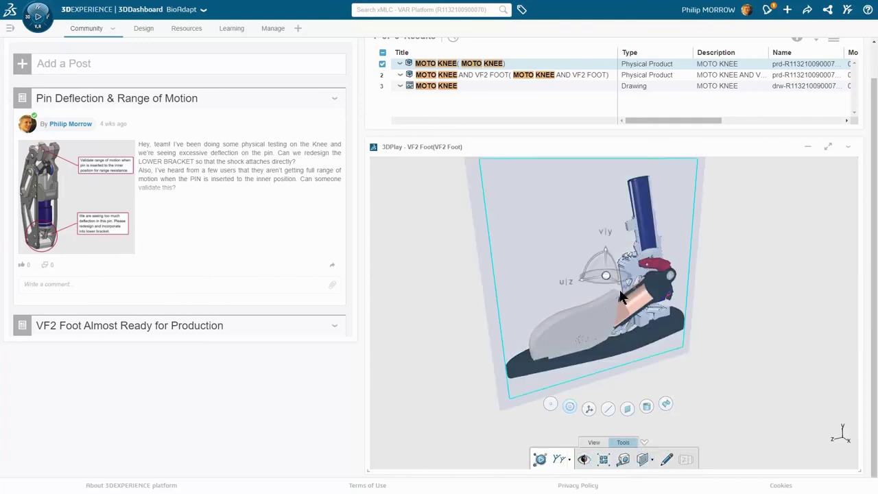
mouse_move(620, 288)
mouse_down()
mouse_move(589, 288)
mouse_move(626, 297)
mouse_up()
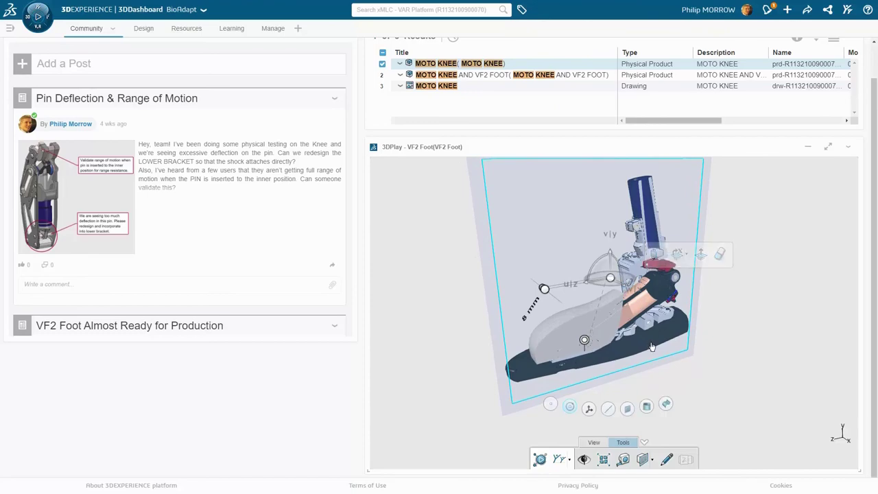
click(720, 255)
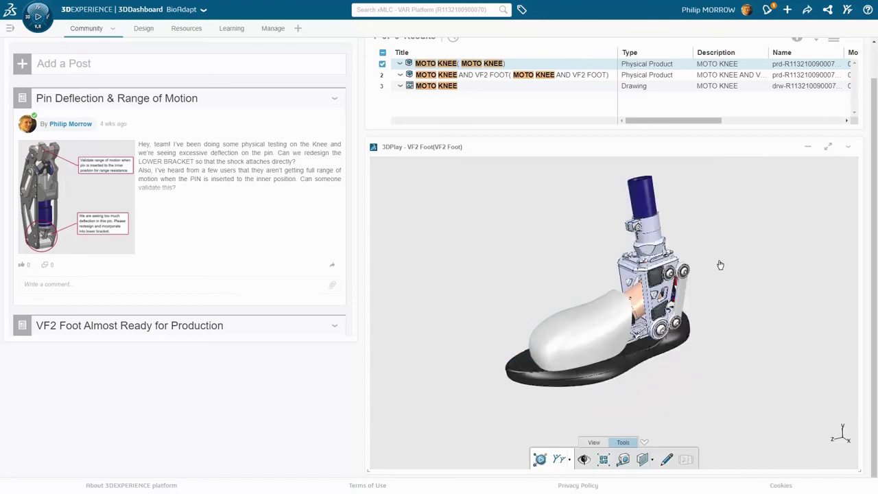
Step: Explode the VF2 Foot assembly to inspect its components, and return it to the assembled state
click(605, 461)
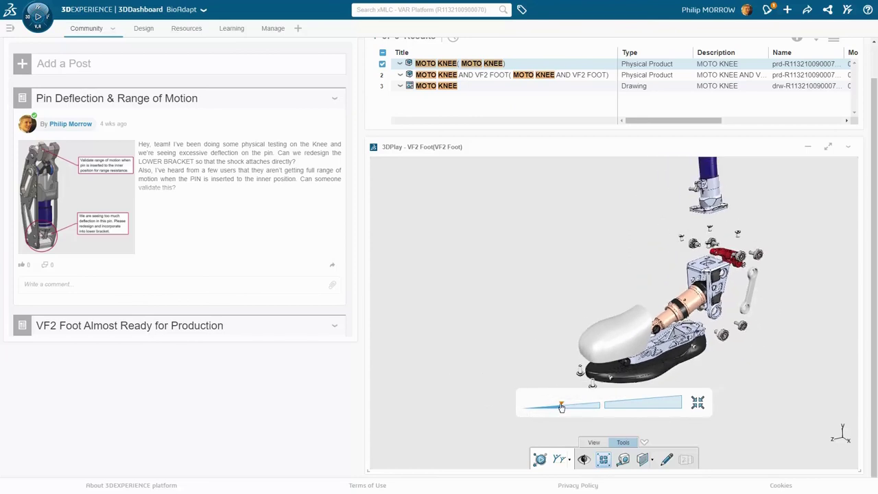
mouse_move(562, 405)
mouse_down()
mouse_move(677, 404)
mouse_move(524, 408)
mouse_move(576, 407)
mouse_up()
click(604, 458)
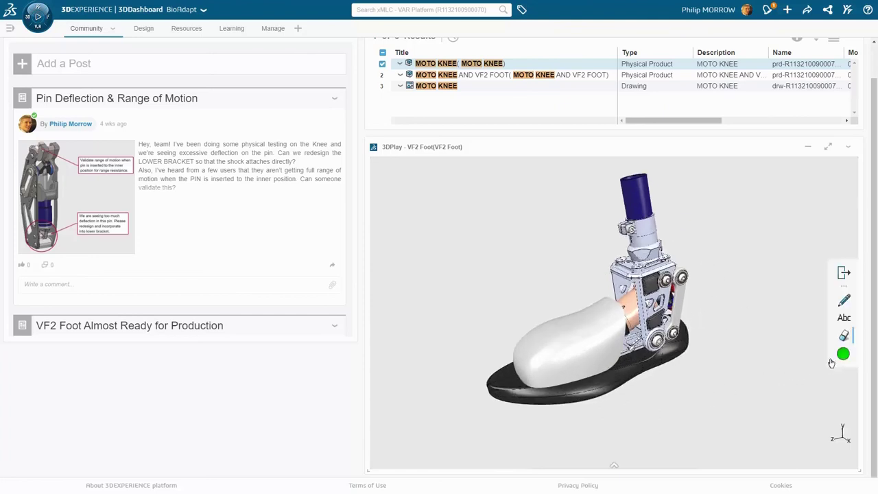
Step: Mark up the VF2 Foot with green freehand outlines around the cover and around the rear link
click(843, 301)
mouse_move(586, 289)
mouse_down()
mouse_move(516, 408)
mouse_move(639, 375)
mouse_move(648, 341)
mouse_move(599, 288)
mouse_up()
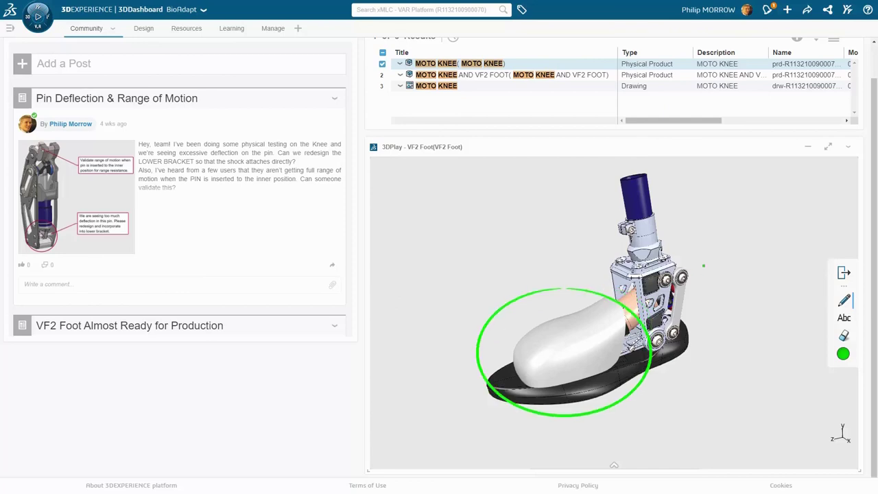
mouse_move(702, 263)
mouse_down()
mouse_move(670, 278)
mouse_move(658, 344)
mouse_move(707, 344)
mouse_move(718, 282)
mouse_move(707, 263)
mouse_up()
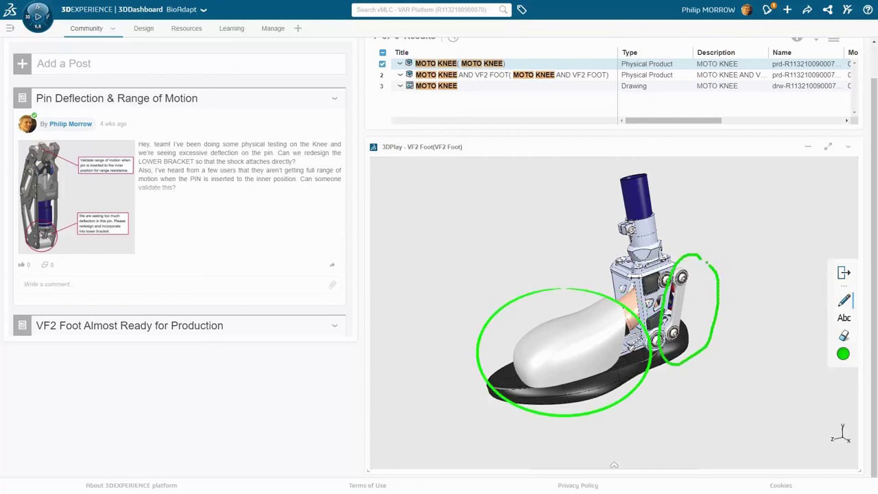
Step: Add the text note "New Cover & Link Design" below the circled link in the markup
click(844, 318)
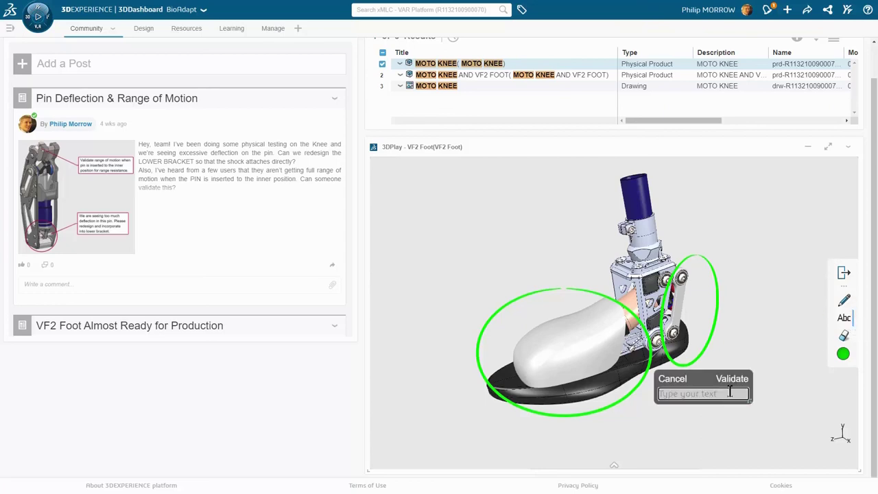
text(New)
text( Cover & Link Design)
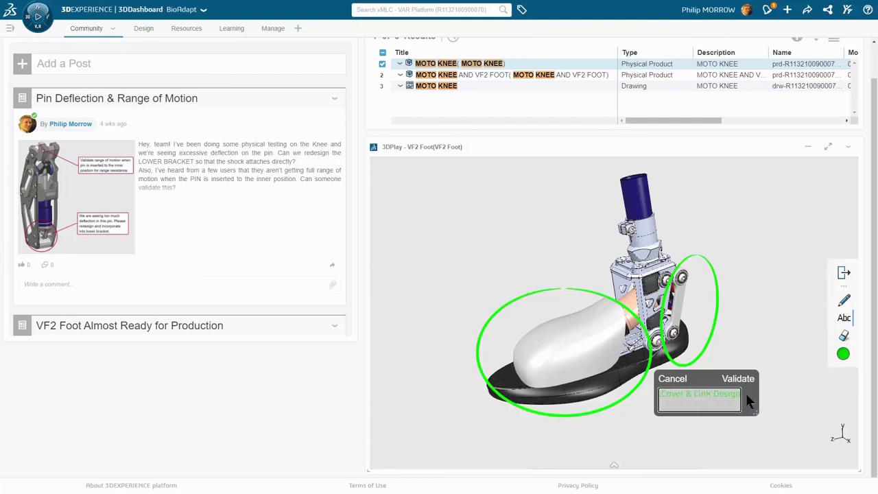
click(742, 381)
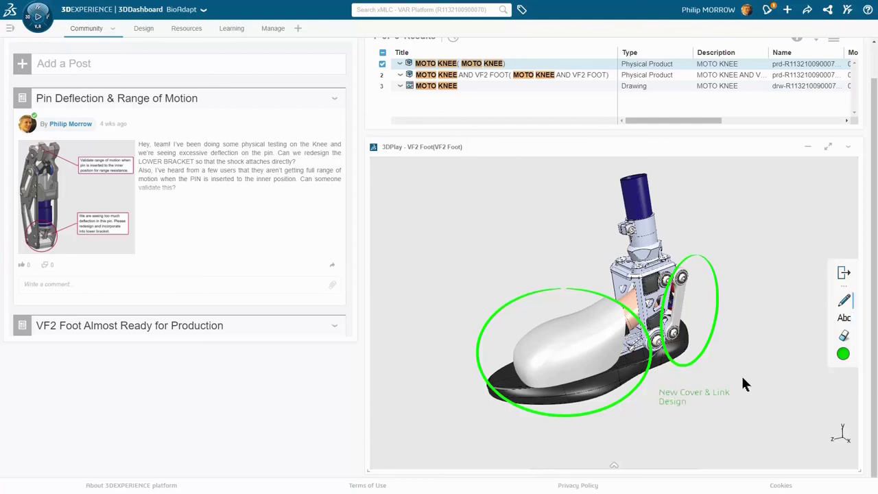
Step: Capture the annotated VF2 Foot view as a downloaded screenshot image
click(613, 466)
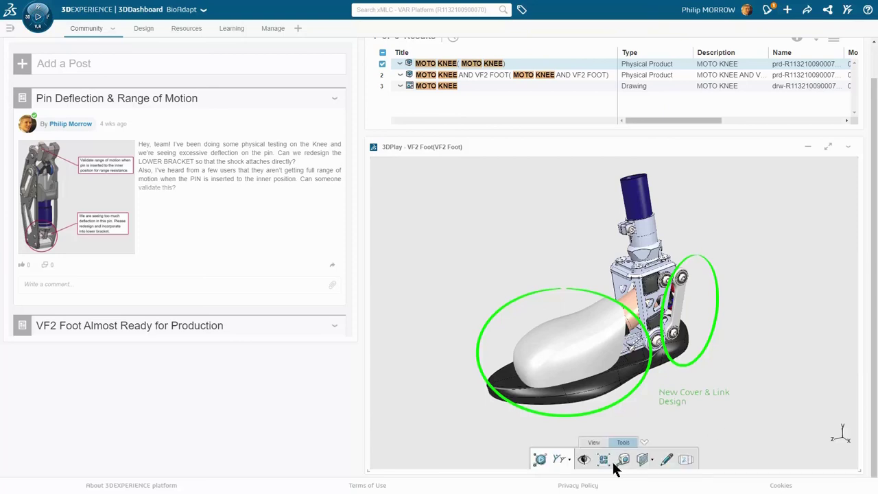
click(572, 458)
click(578, 421)
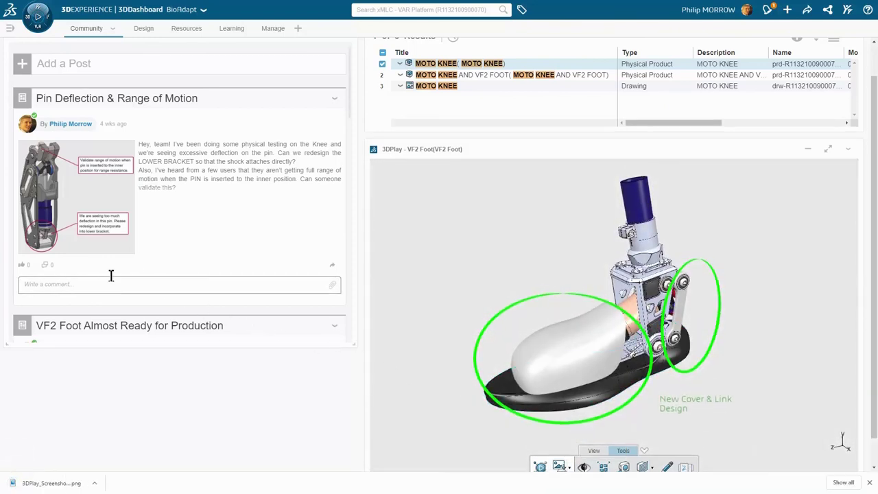
Step: Reply to the VF2 Foot Almost Ready for Production post with "Checkout my awesome cover design! And I modified that link you made", attaching the 3DPlay screenshot
scroll(172, 229, down, 4)
click(143, 250)
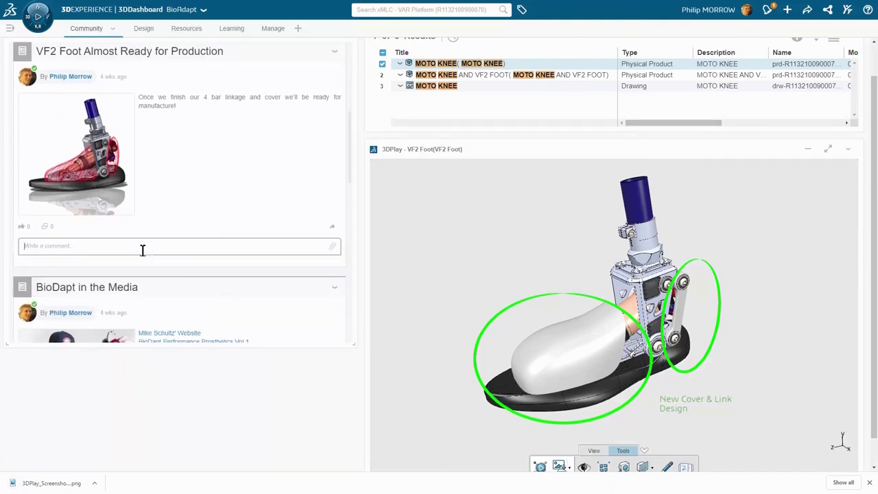
text(Checko)
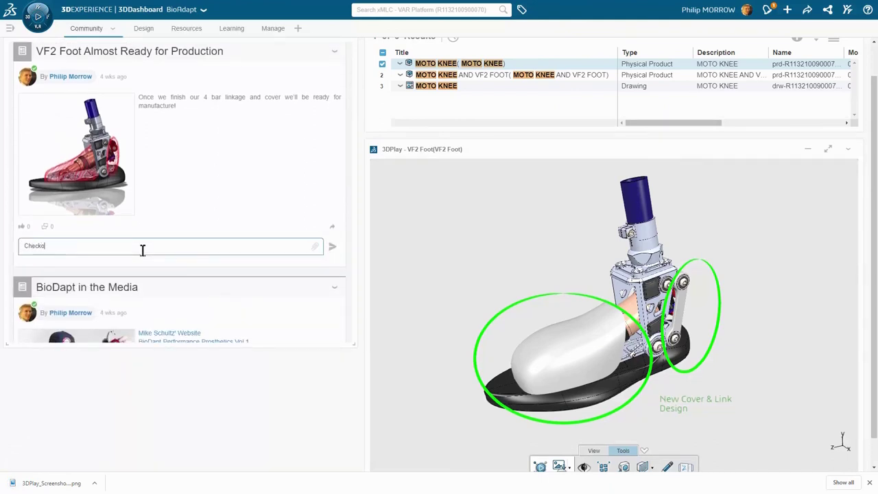
text(ut my awesome voe)
text(ed that link you made)
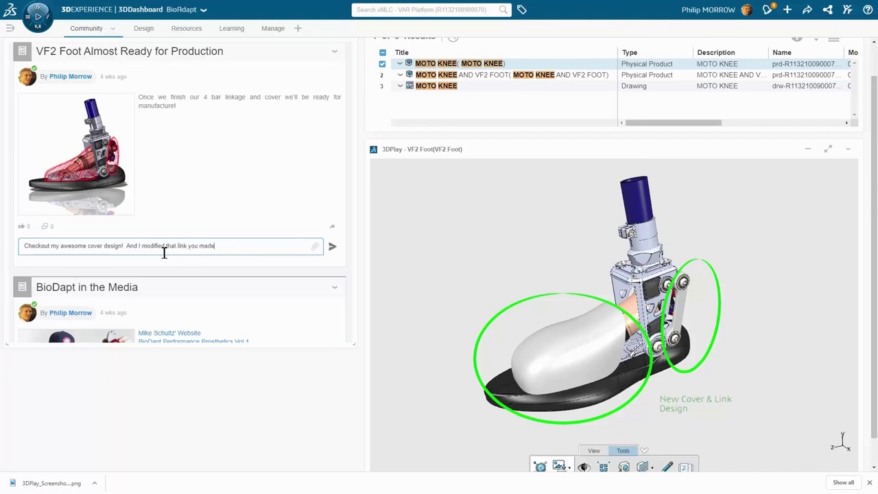
drag(53, 482, 154, 273)
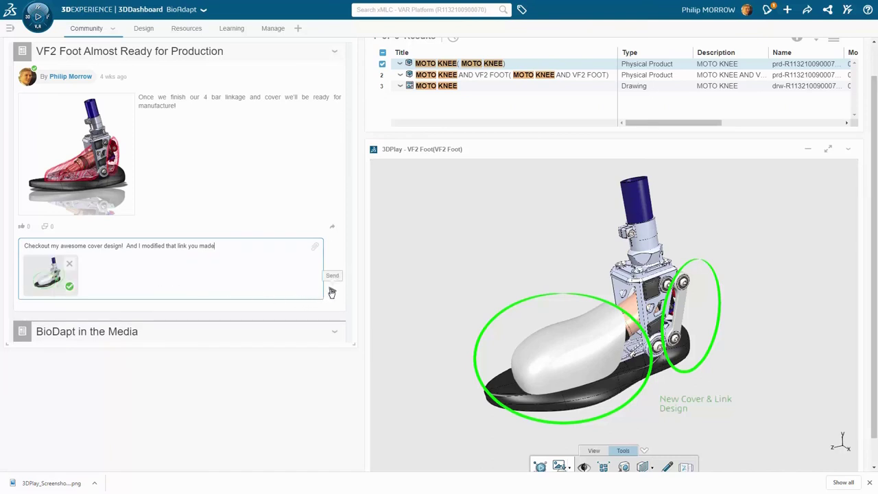
click(332, 292)
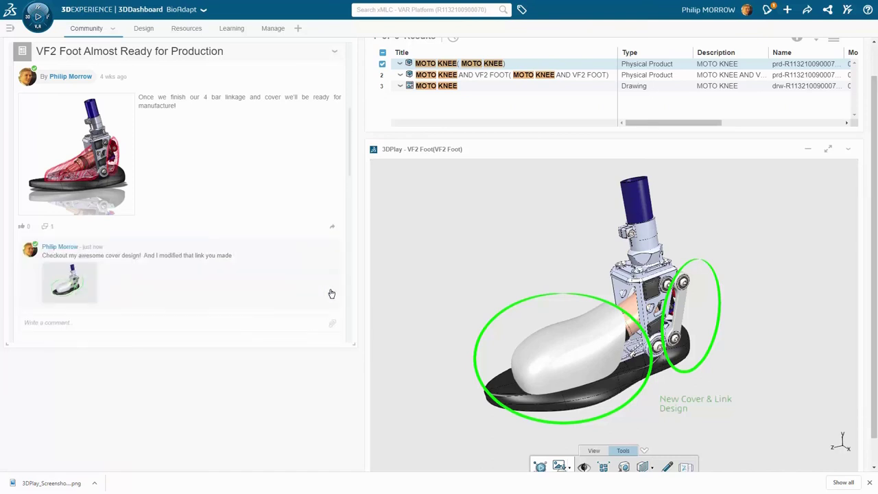